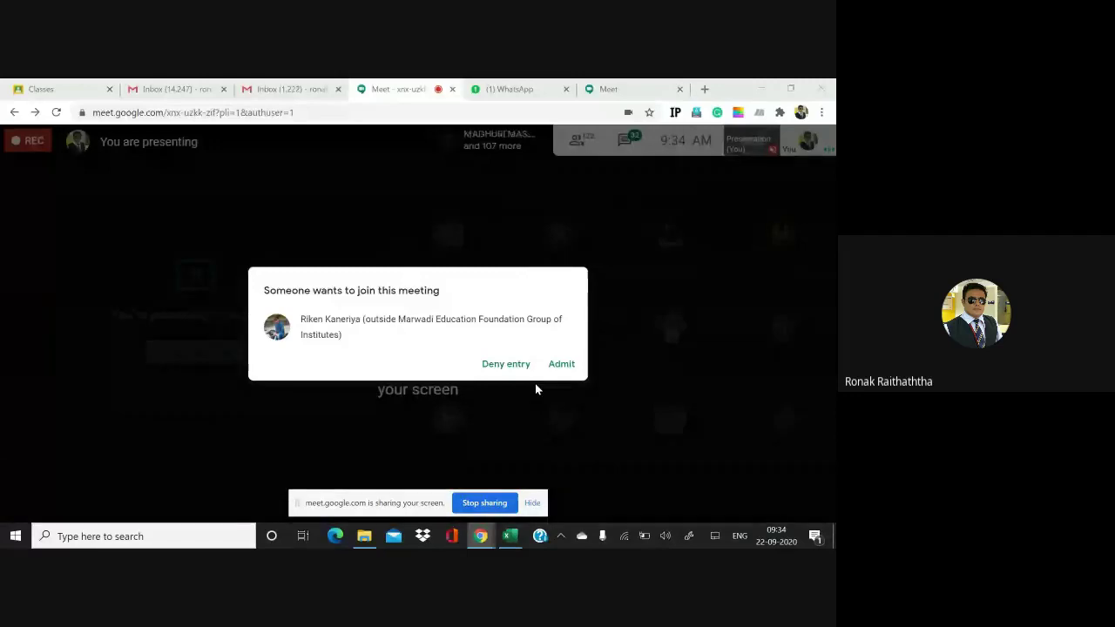
Step: Switch the shared view from Google Meet to the Session 01 student marks workbook in Excel
{"action": "key", "text": "alt+Tab"}
{"action": "key", "text": "alt+Tab"}
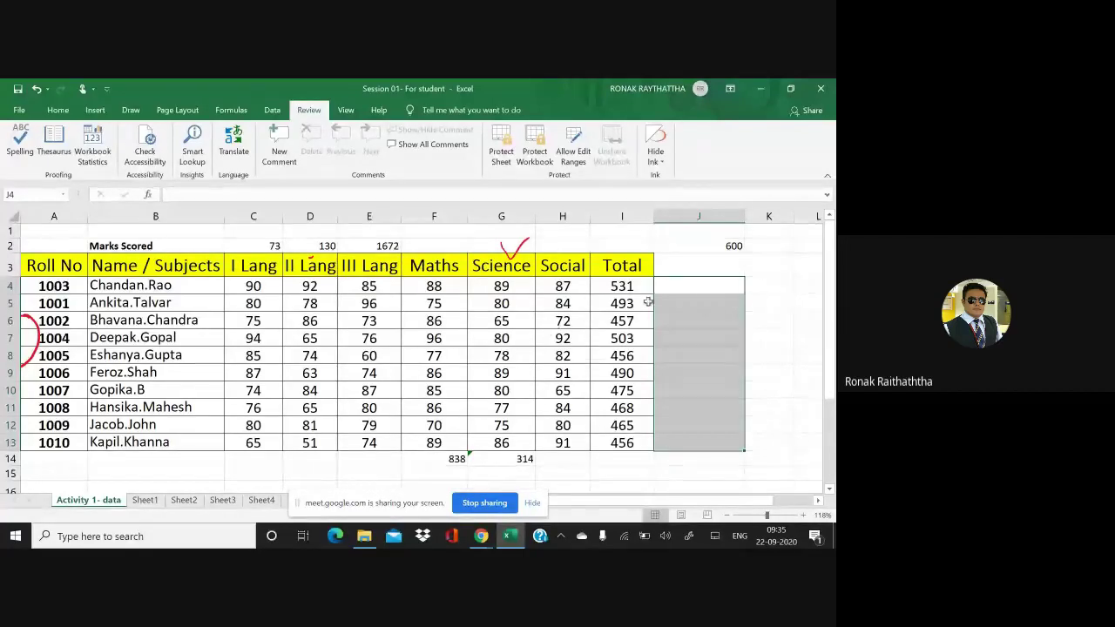
{"action": "left_click", "coordinate": [679, 291]}
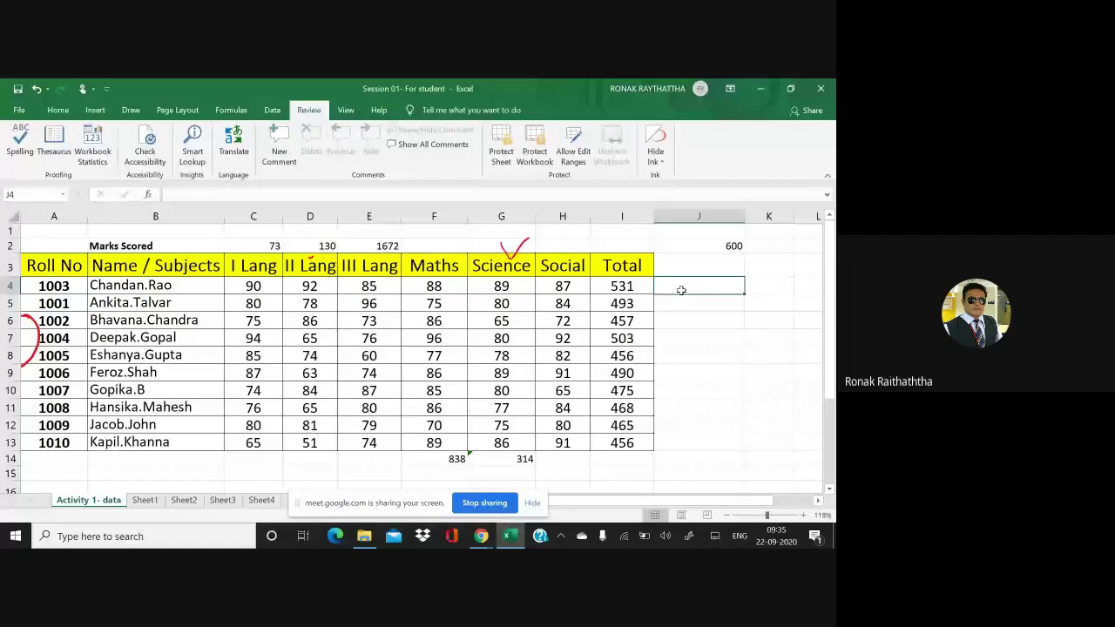
Step: Enter the trial formula =H4/I4 in J4, giving 16%
{"action": "type", "text": "="}
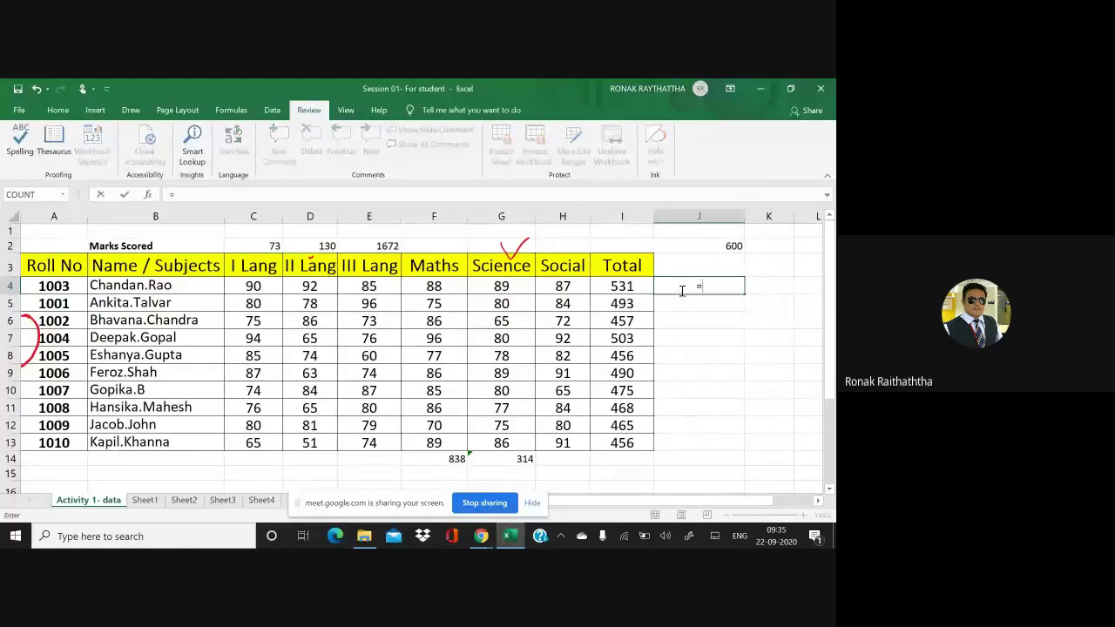
{"action": "left_click", "coordinate": [565, 285]}
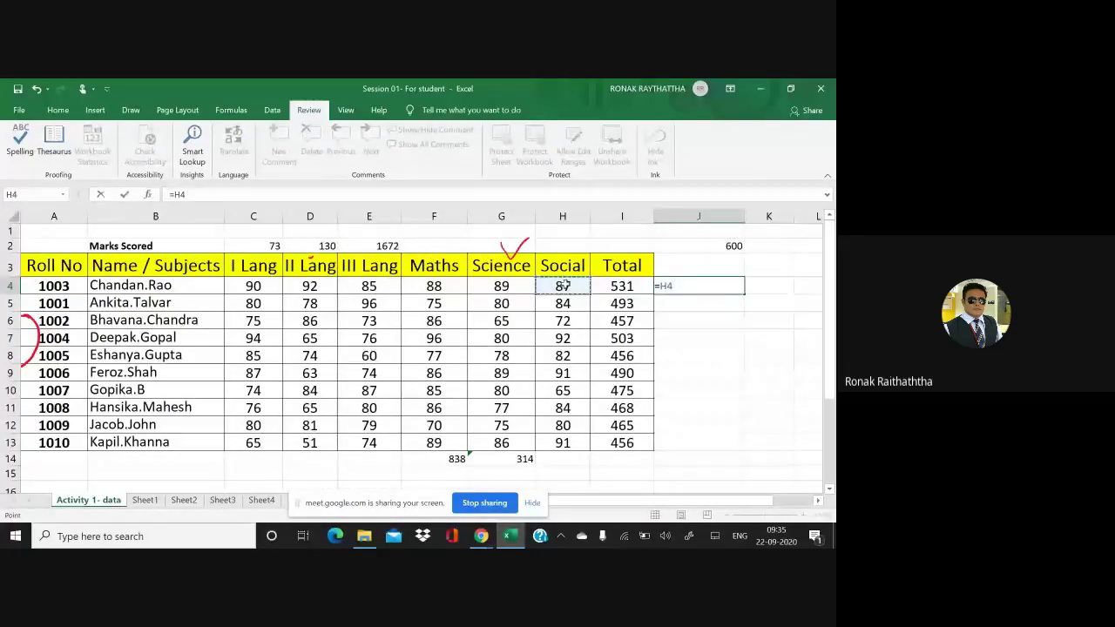
{"action": "type", "text": "/"}
{"action": "left_click", "coordinate": [622, 288]}
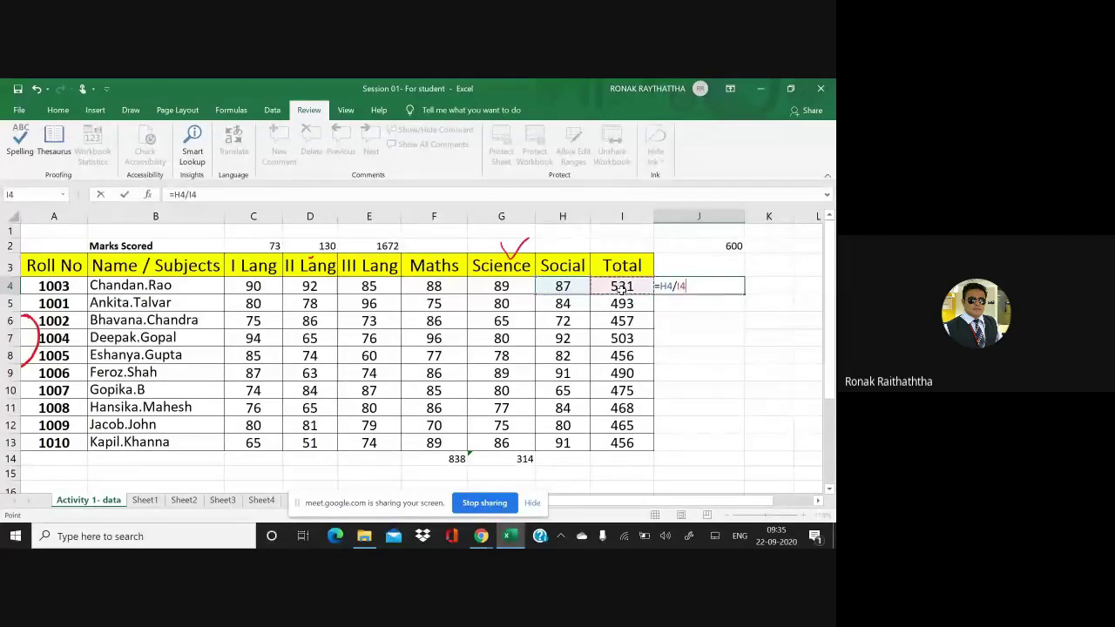
{"action": "key", "text": "Return"}
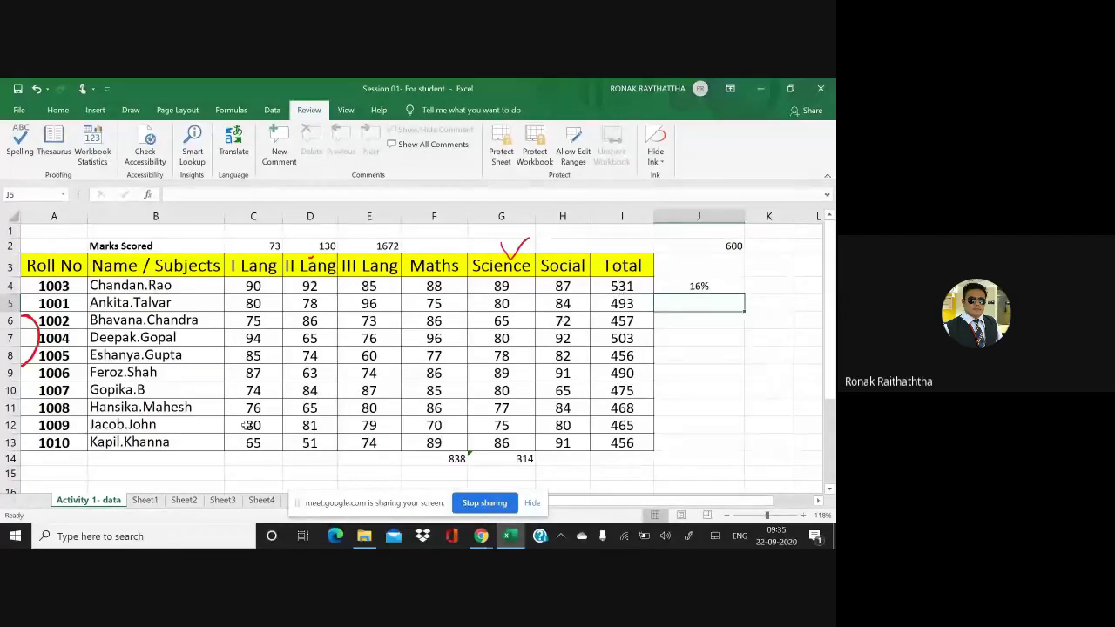
Step: Clear J2:J4, removing the 600 and 16% values
{"action": "left_click", "coordinate": [263, 470]}
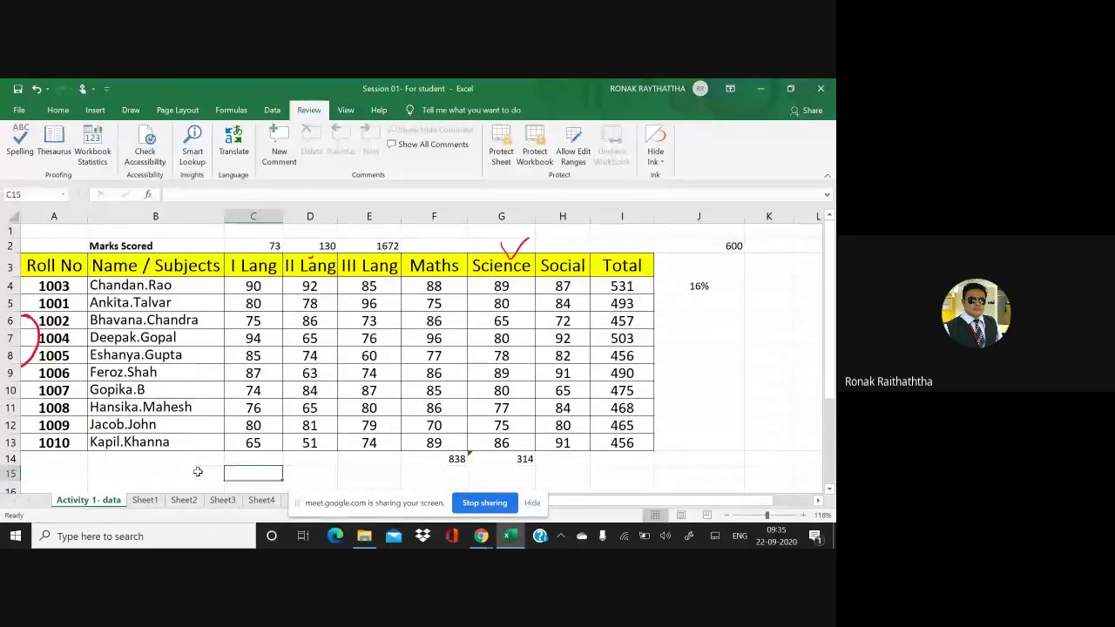
{"action": "left_click", "coordinate": [198, 472]}
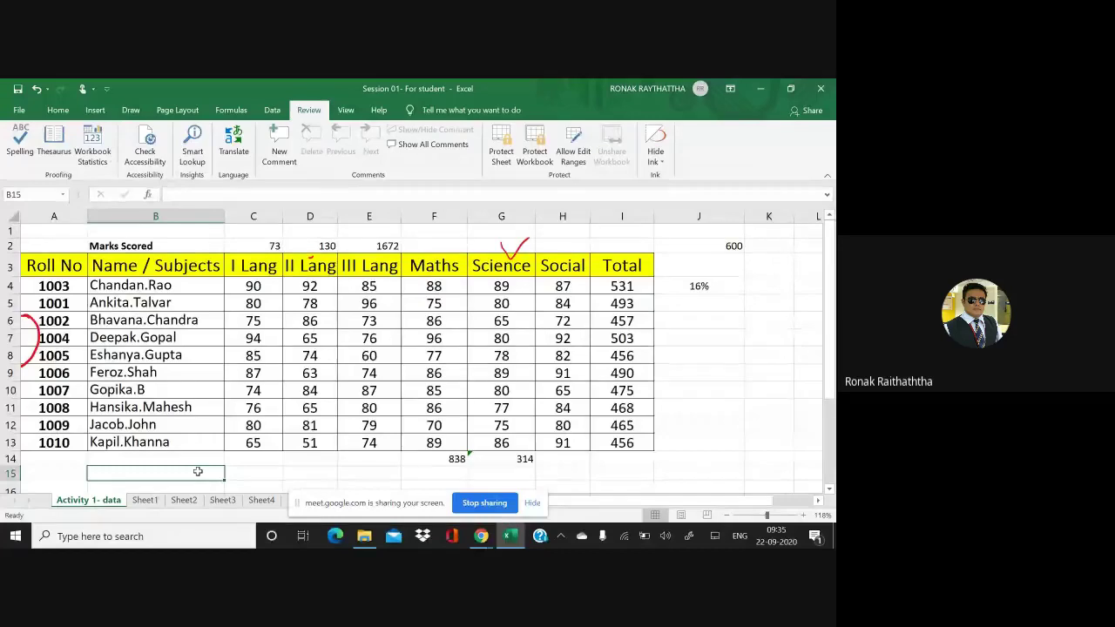
{"action": "key", "text": "Right"}
{"action": "key", "text": "Right"}
{"action": "key", "text": "Right"}
{"action": "key", "text": "Right"}
{"action": "key", "text": "Up"}
{"action": "key", "text": "Up"}
{"action": "key", "text": "Up"}
{"action": "key", "text": "Up"}
{"action": "key", "text": "Up"}
{"action": "key", "text": "Up"}
{"action": "key", "text": "Up"}
{"action": "key", "text": "Up"}
{"action": "key", "text": "Up"}
{"action": "key", "text": "Up"}
{"action": "key", "text": "Up"}
{"action": "key", "text": "Up"}
{"action": "key", "text": "shift+Down"}
{"action": "key", "text": "shift+Down"}
{"action": "key", "text": "Delete"}
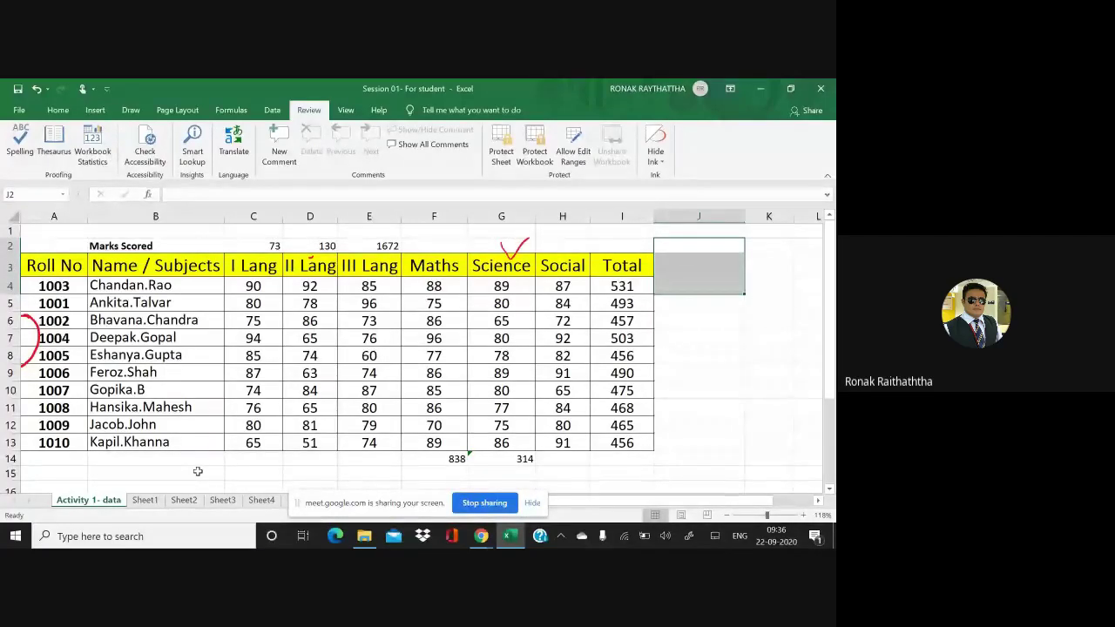
Step: Type the heading 'Average' in J3 next to Total
{"action": "key", "text": "Return"}
{"action": "key", "text": "shift+BackSpace"}
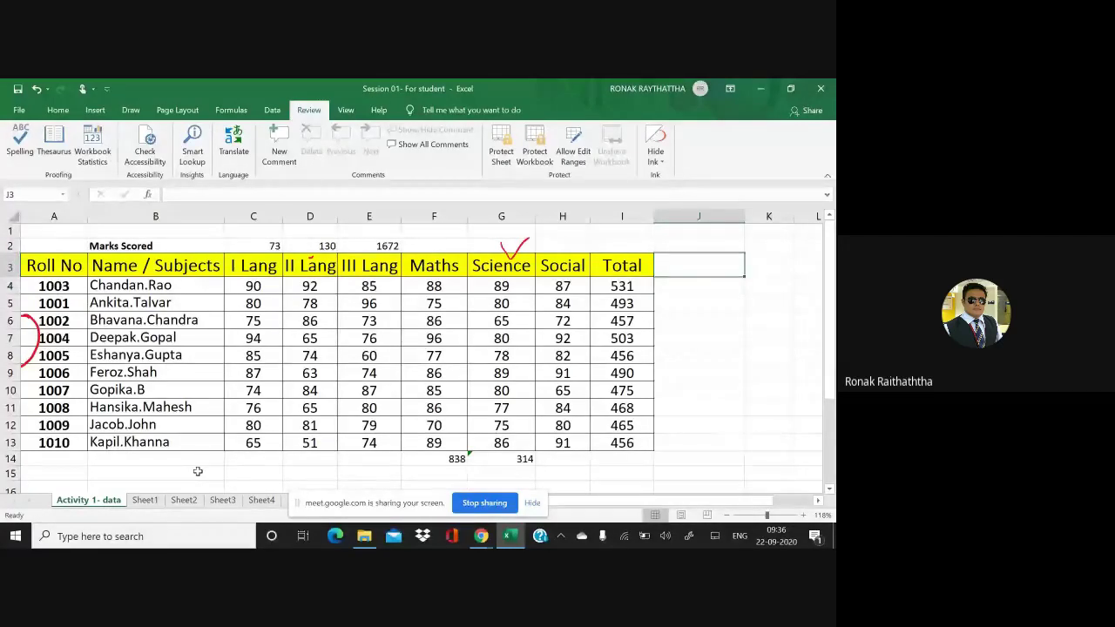
{"action": "type", "text": "Average"}
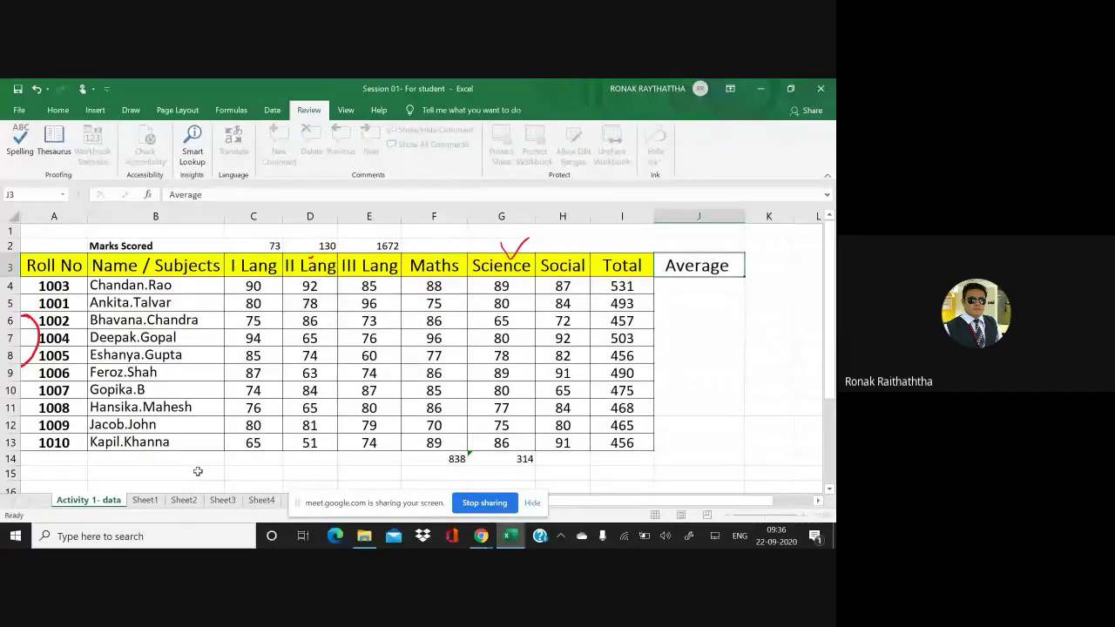
{"action": "key", "text": "Return"}
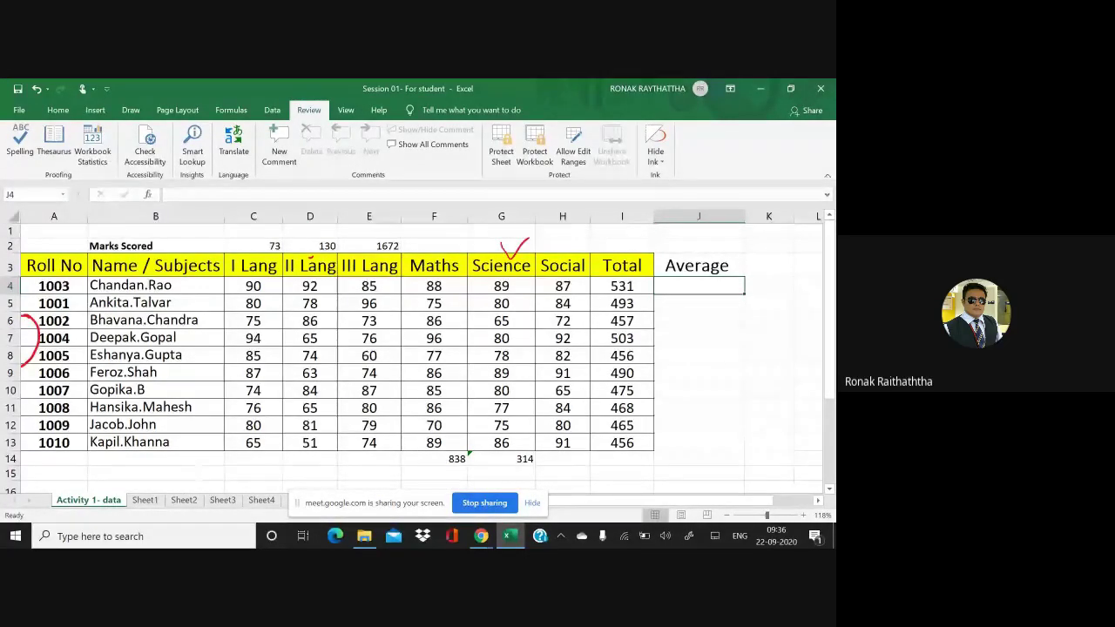
Step: Enter =AVERAGE(C4:H4) in J4 for the first student's six subject marks
{"action": "scroll", "coordinate": [697, 348], "scroll_direction": "up", "scroll_amount": 2}
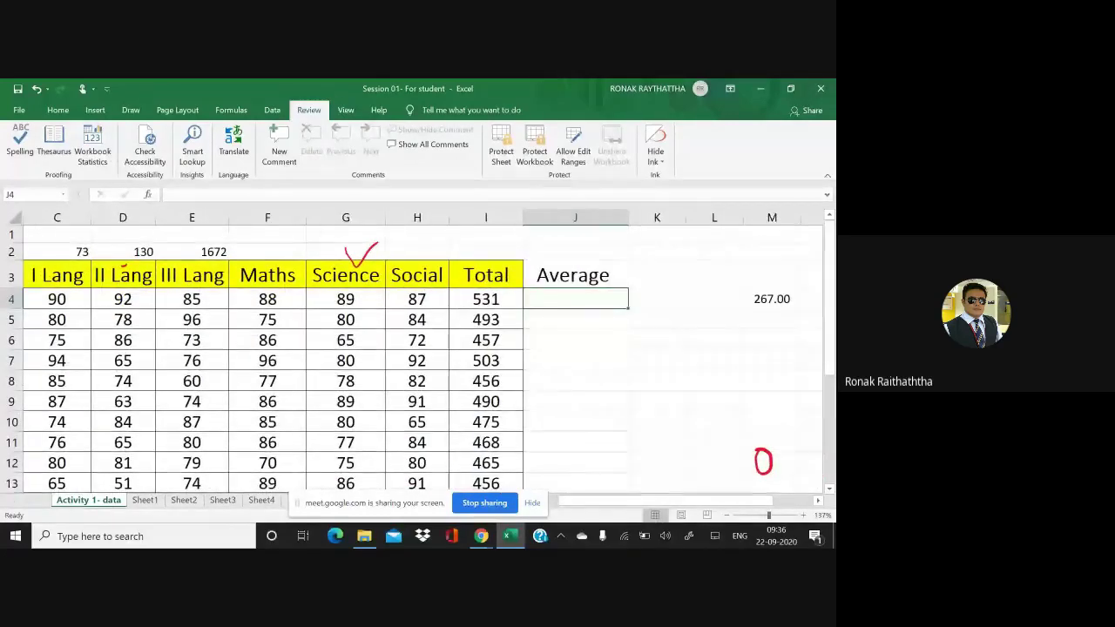
{"action": "type", "text": "="}
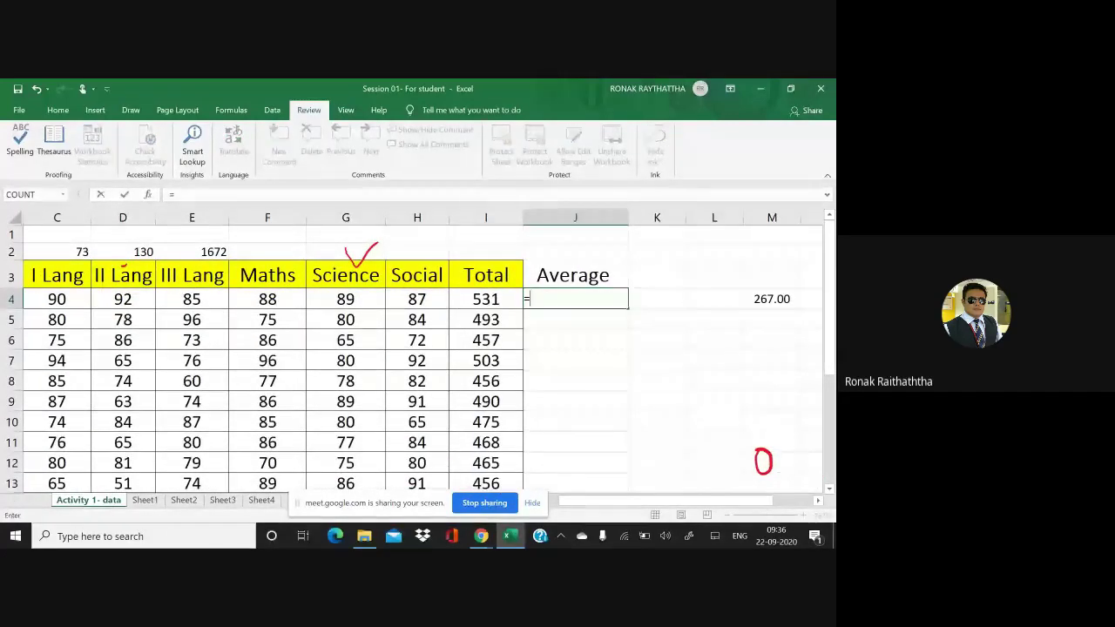
{"action": "type", "text": "av"}
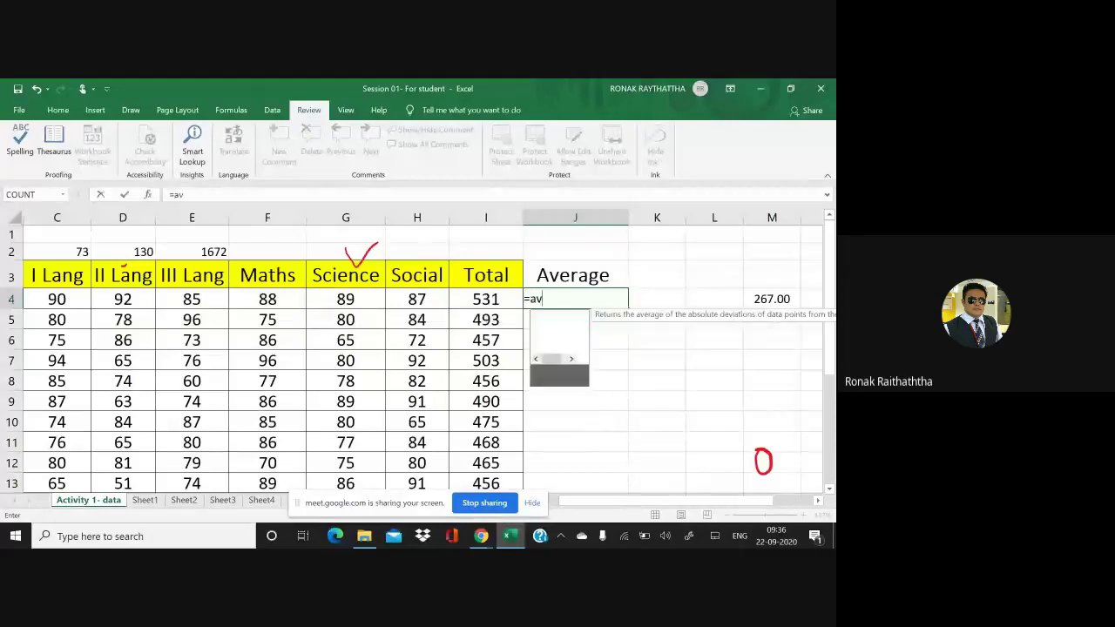
{"action": "type", "text": "er"}
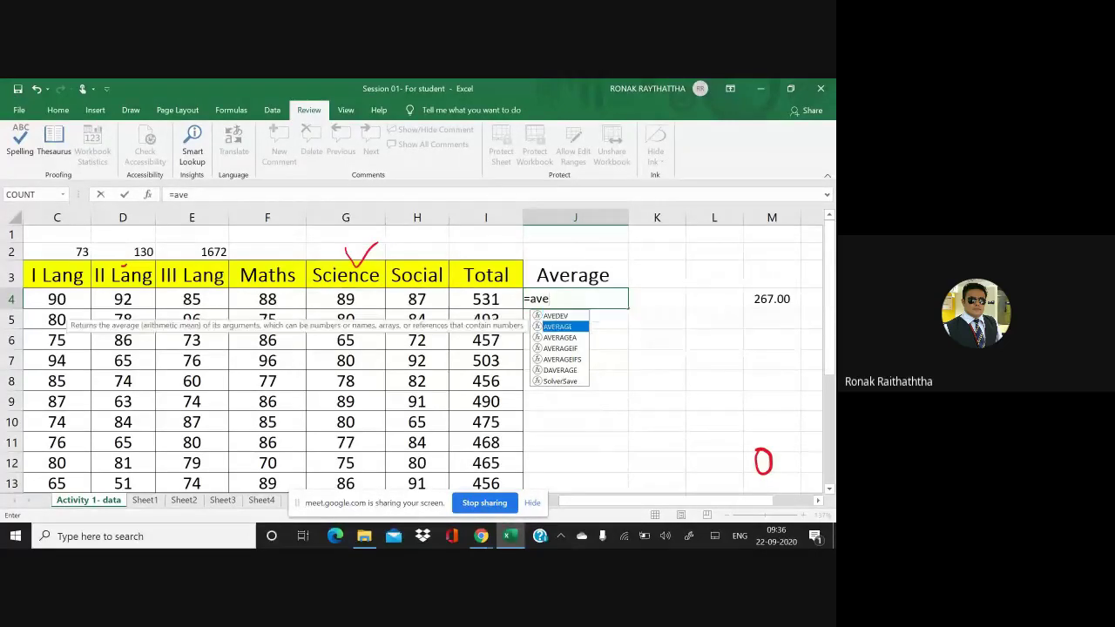
{"action": "key", "text": "Tab"}
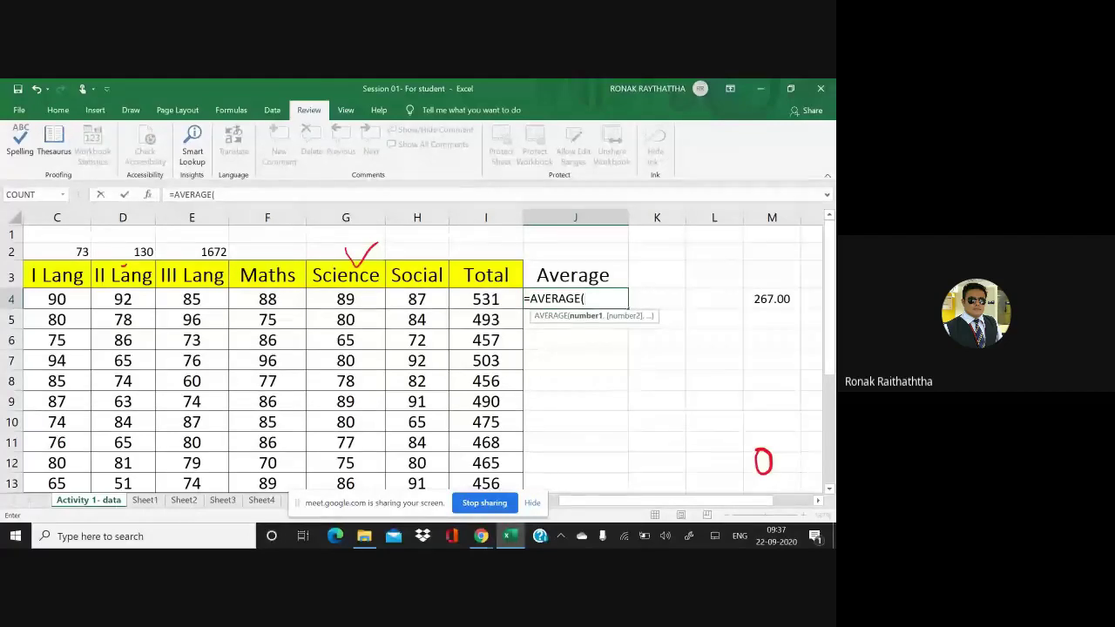
{"action": "key", "text": "Left"}
{"action": "key", "text": "Home"}
{"action": "key", "text": "Right"}
{"action": "key", "text": "Right"}
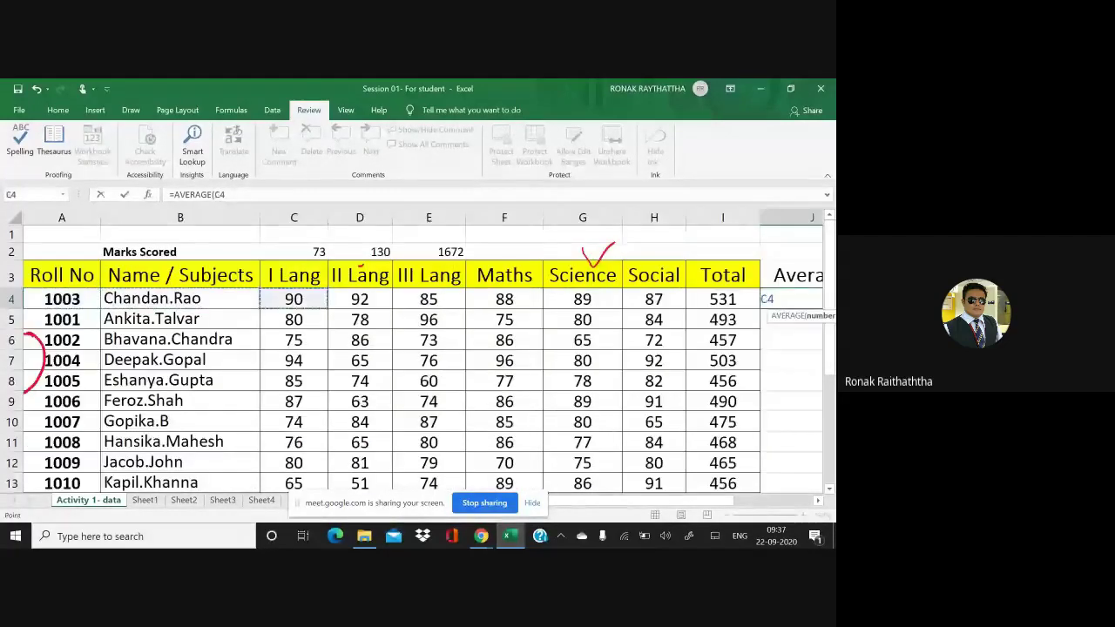
{"action": "key", "text": "shift+Right"}
{"action": "key", "text": "shift+Right"}
{"action": "key", "text": "shift+Right"}
{"action": "key", "text": "shift+Right"}
{"action": "key", "text": "shift+Right"}
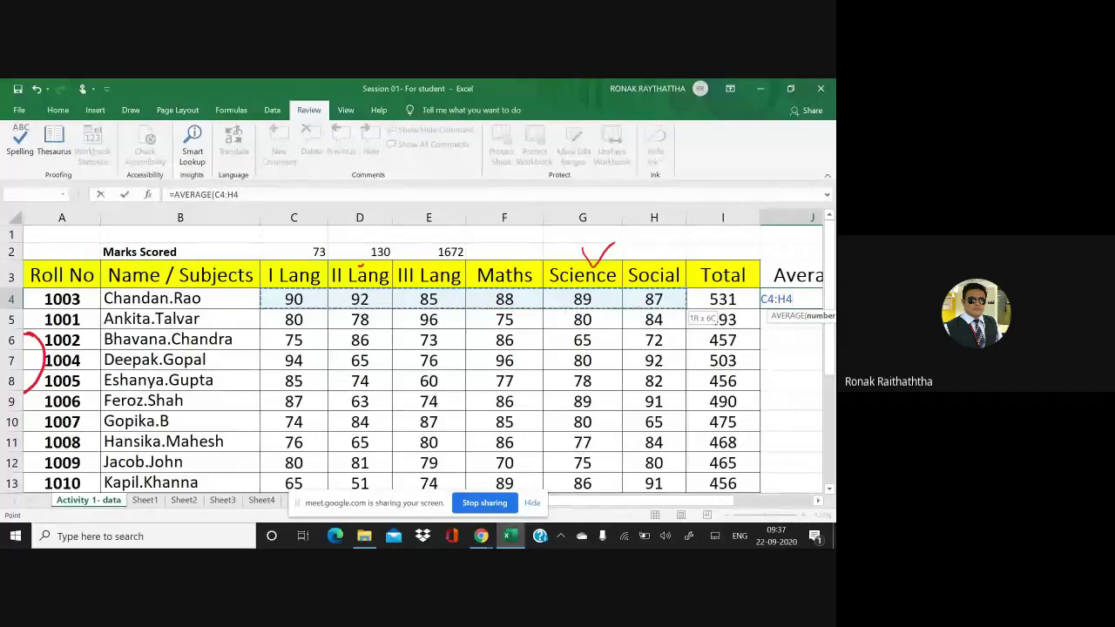
{"action": "type", "text": ")"}
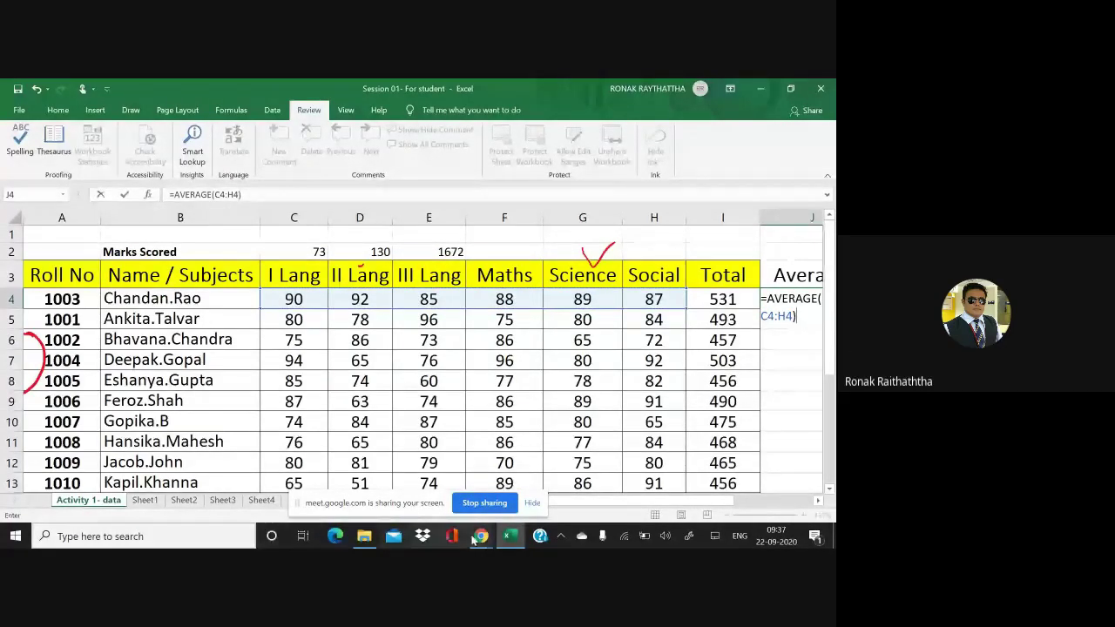
{"action": "scroll", "coordinate": [610, 372], "scroll_direction": "right", "scroll_amount": 3}
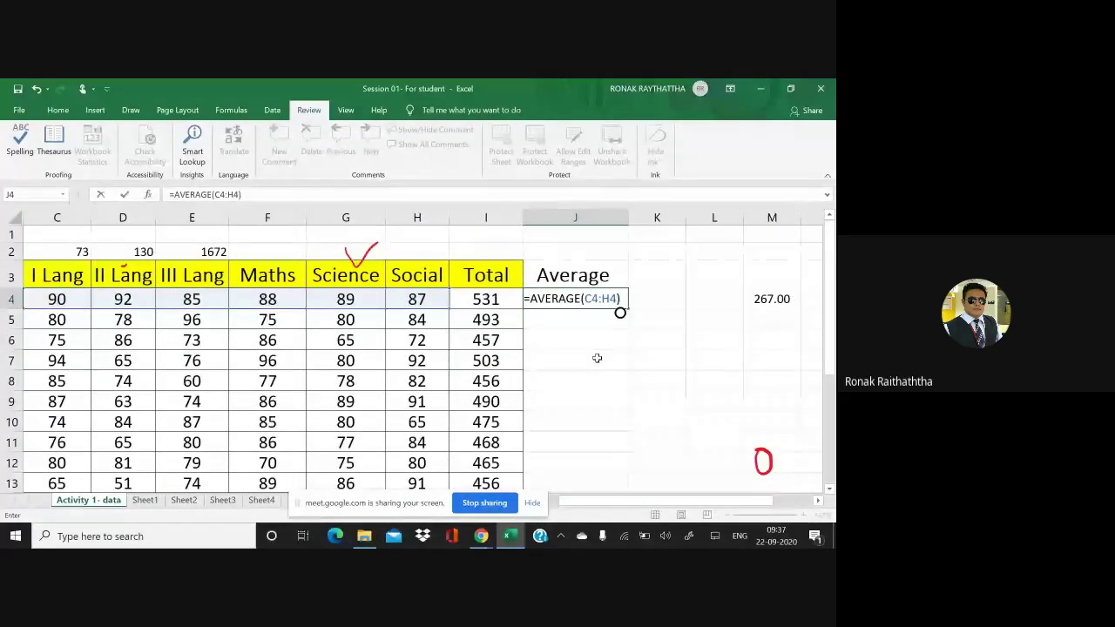
{"action": "key", "text": "Return"}
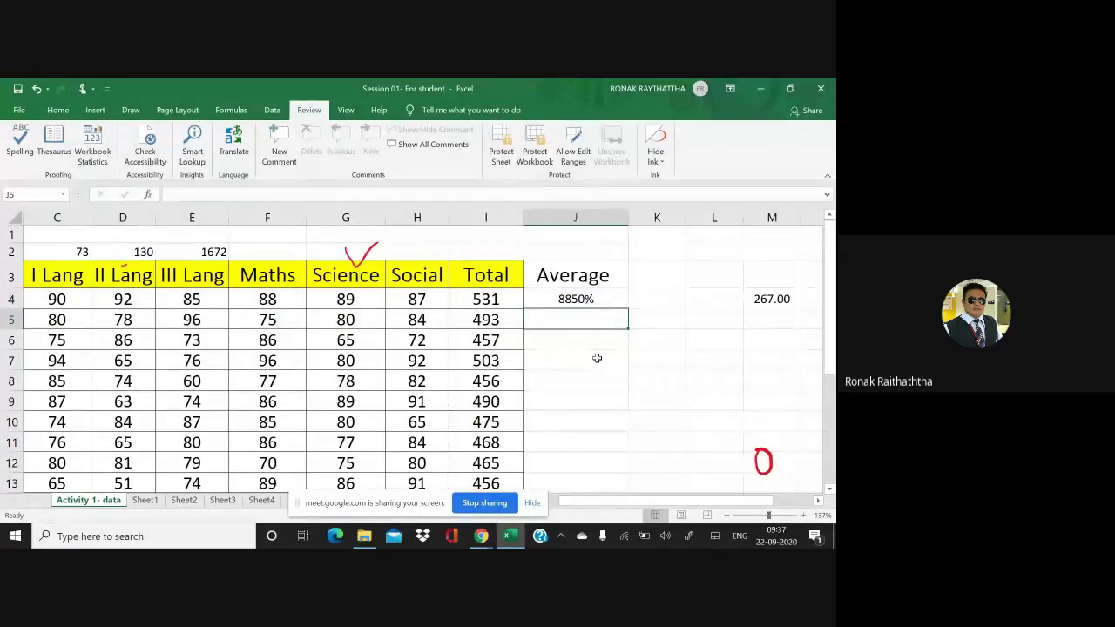
{"action": "key", "text": "Up"}
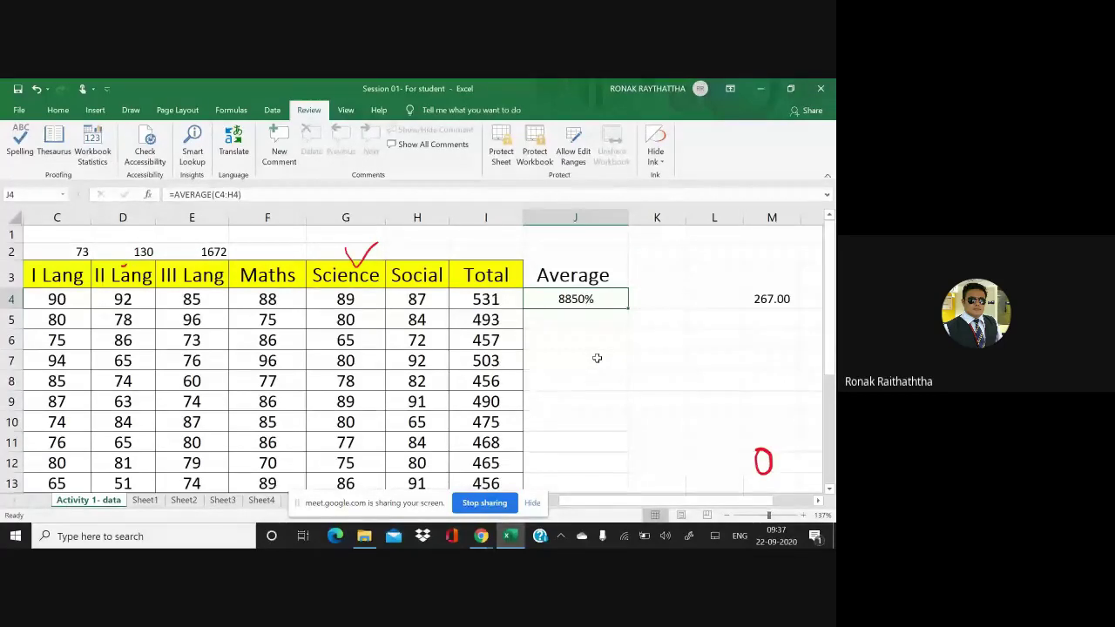
Step: Apply Number format to J4 so the average shows 88.50 instead of 8850%
{"action": "left_click", "coordinate": [59, 111]}
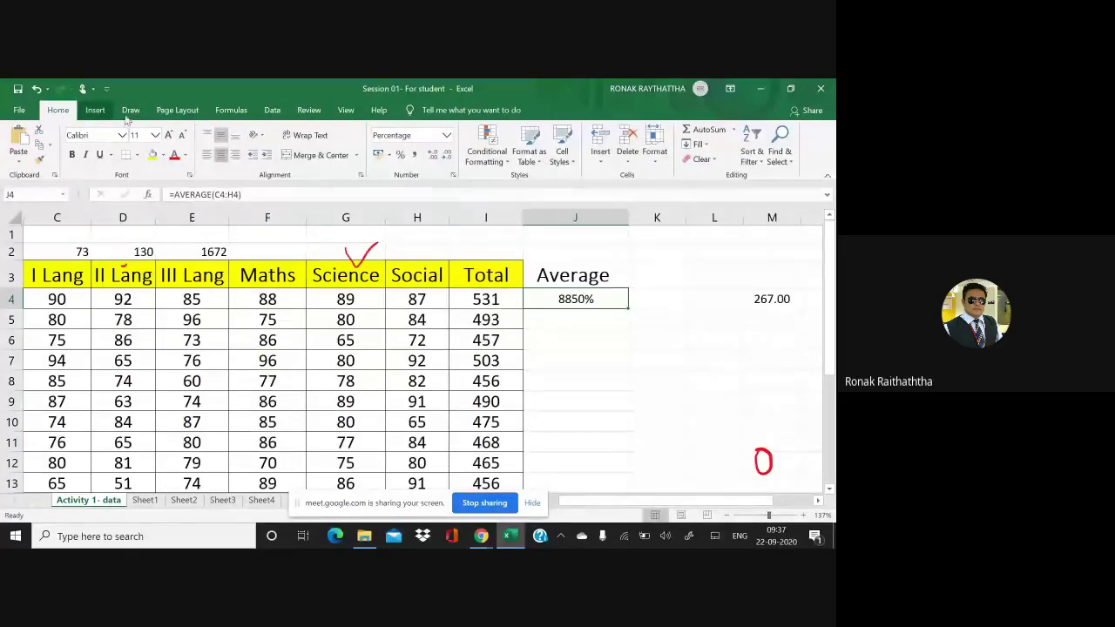
{"action": "left_click", "coordinate": [446, 136]}
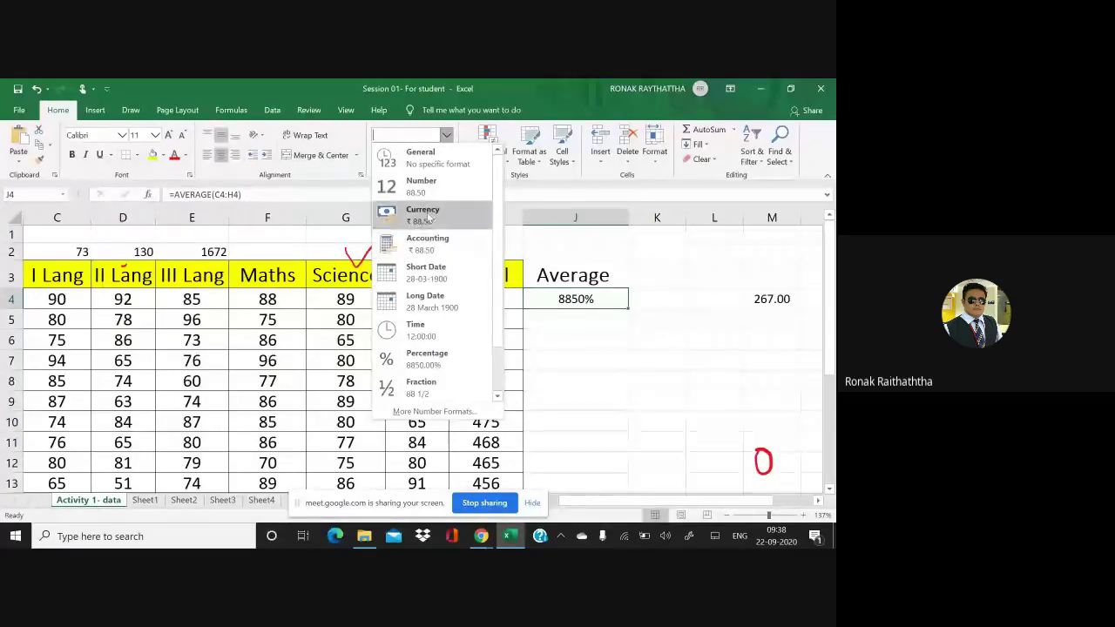
{"action": "left_click", "coordinate": [434, 190]}
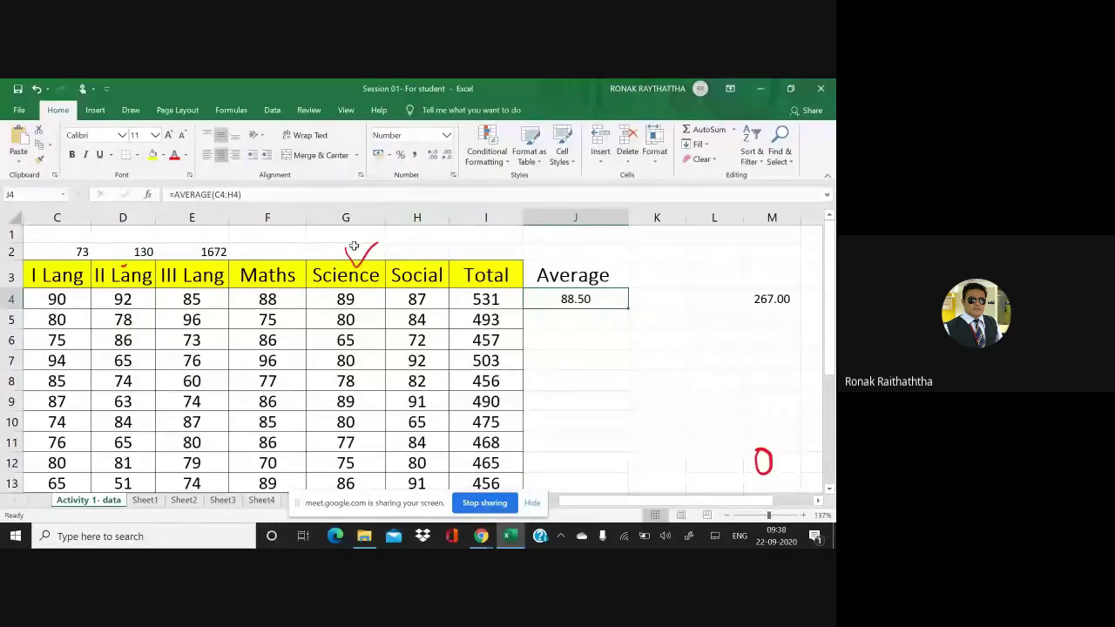
{"action": "left_click", "coordinate": [131, 544]}
Step: Launch Magnifier, zoom the screen to 200%, and move its toolbar off the ribbon
{"action": "type", "text": "ma"}
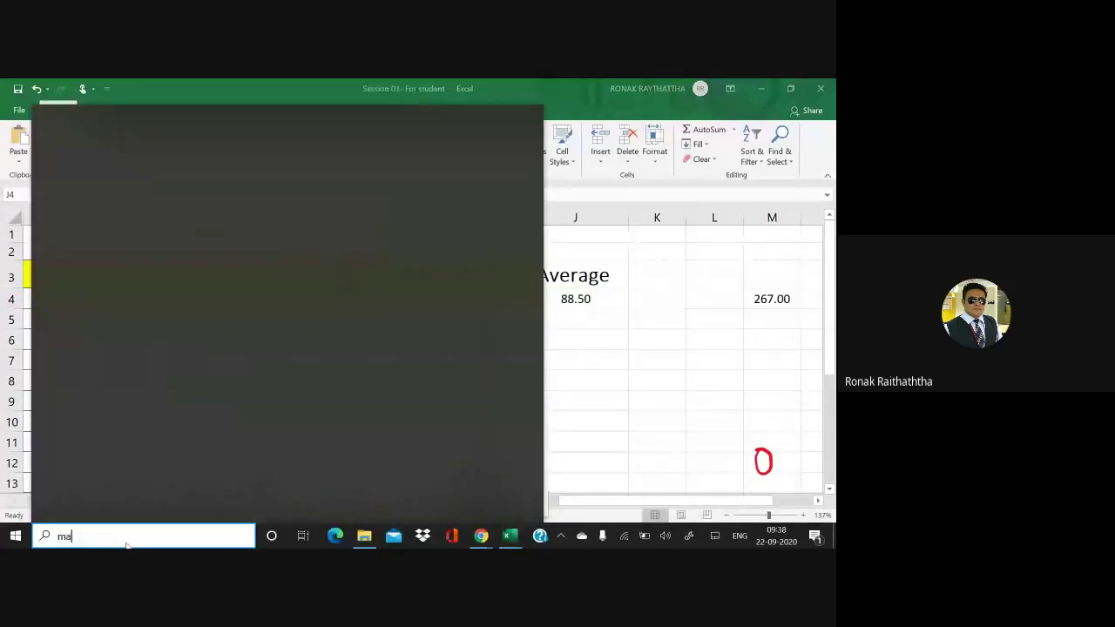
{"action": "type", "text": "gni"}
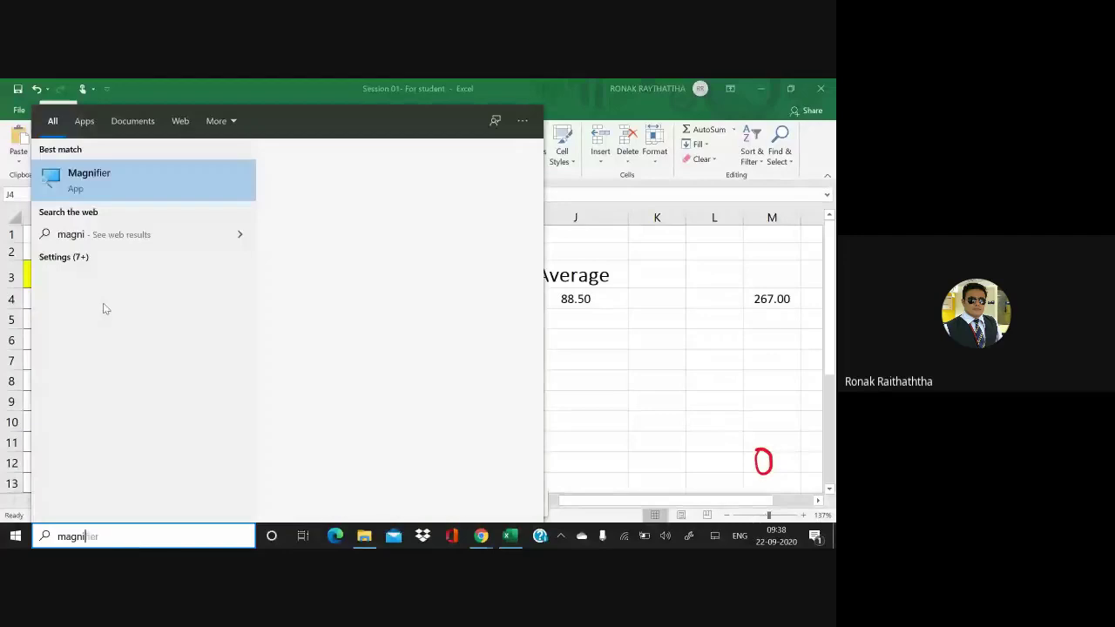
{"action": "key", "text": "Return"}
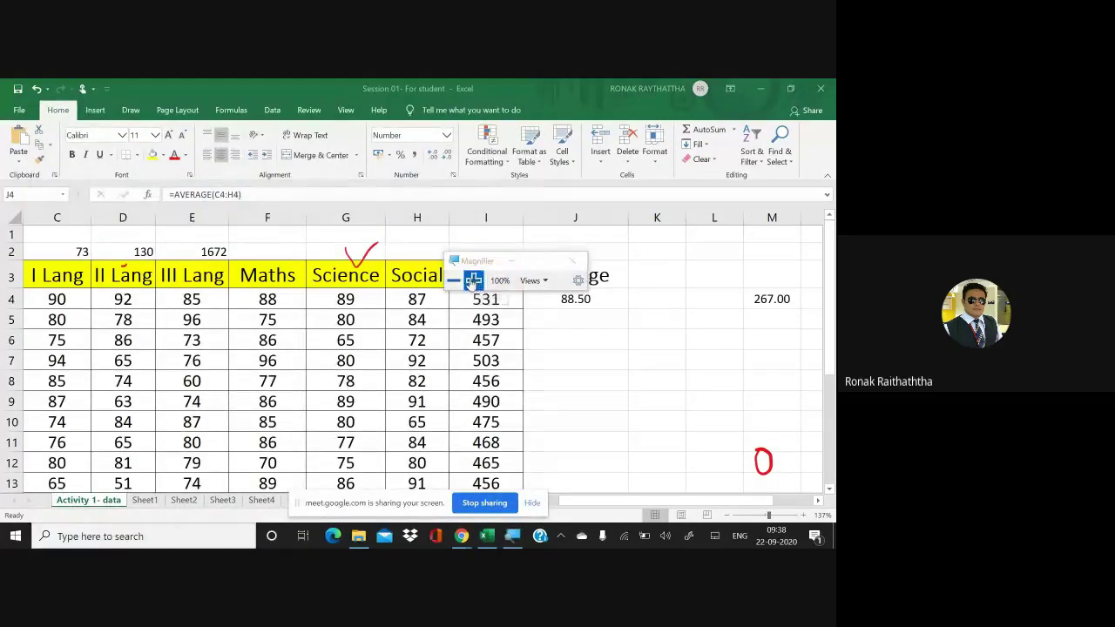
{"action": "left_click", "coordinate": [471, 283]}
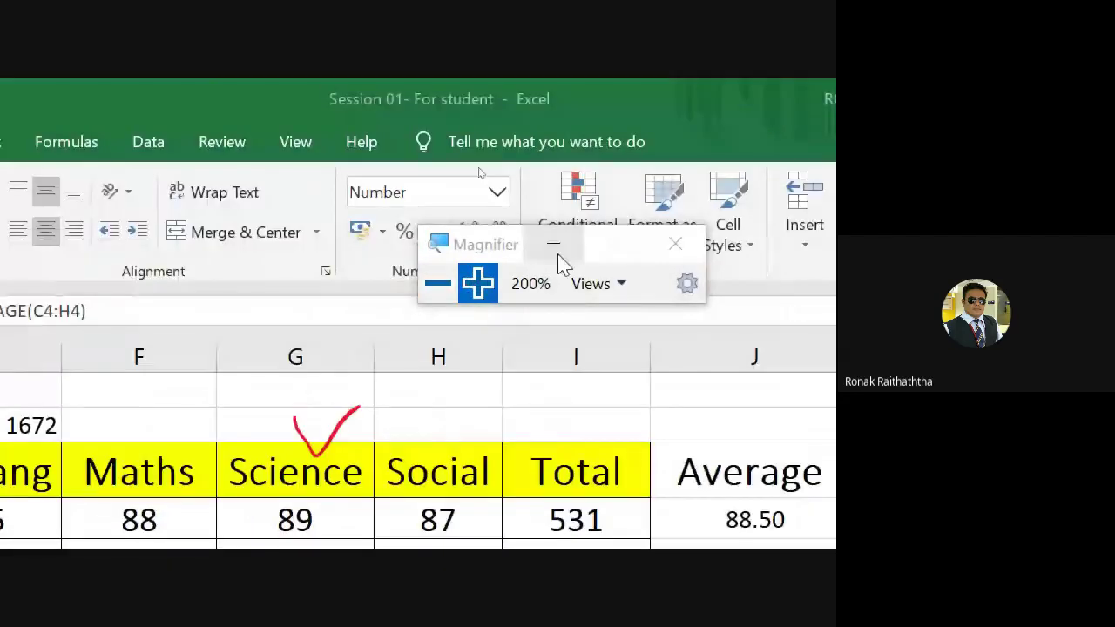
{"action": "left_click_drag", "start_coordinate": [562, 253], "coordinate": [219, 307]}
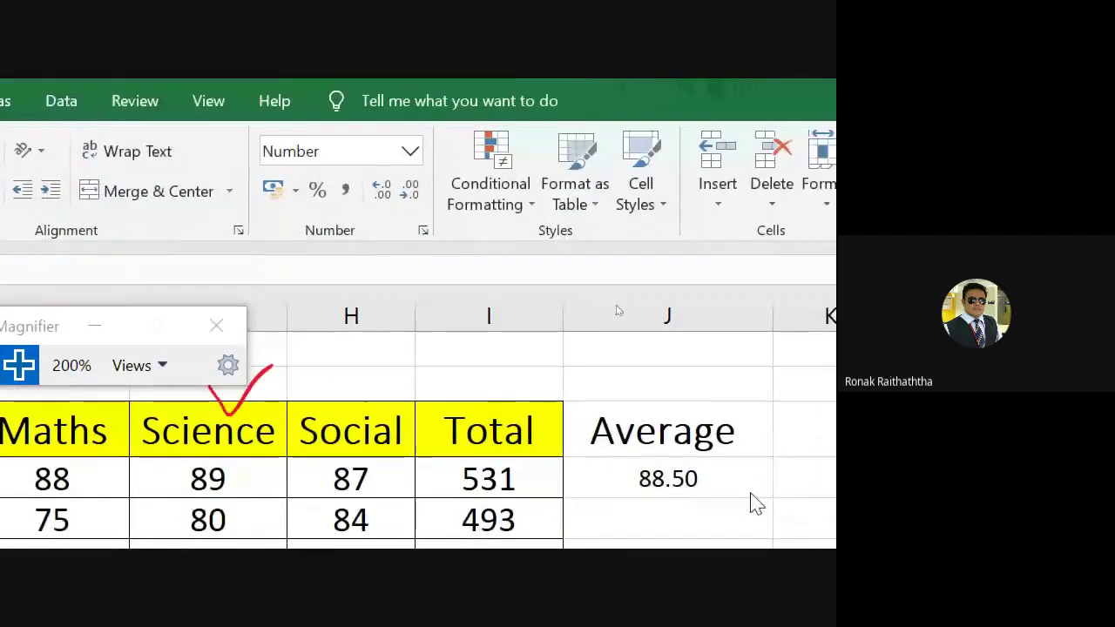
{"action": "left_click", "coordinate": [668, 479]}
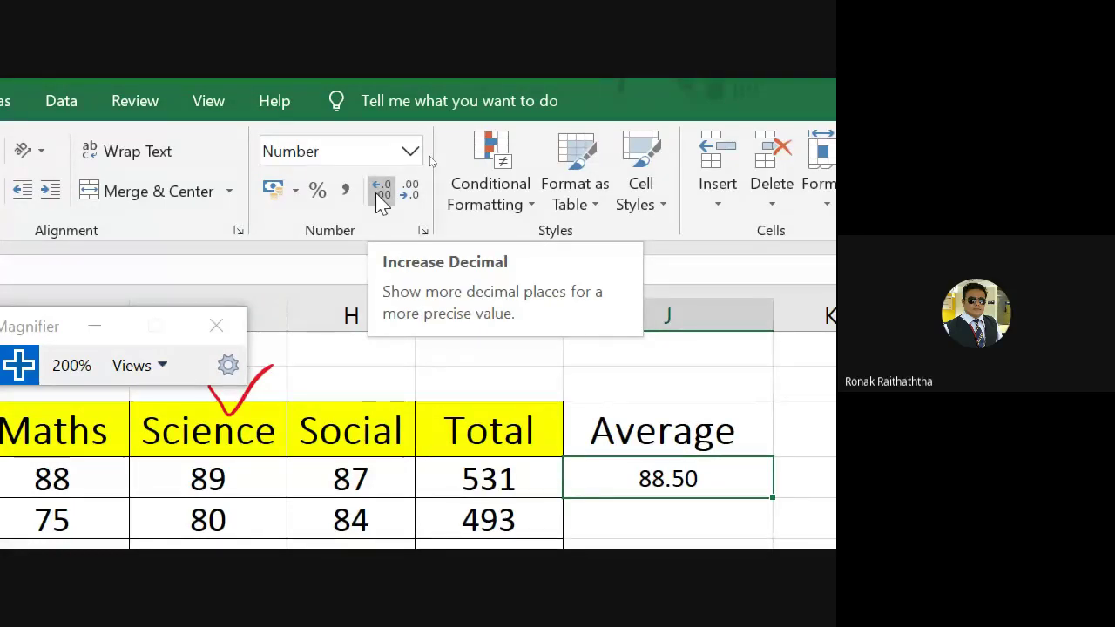
{"action": "left_click", "coordinate": [376, 194]}
{"action": "left_click", "coordinate": [377, 193]}
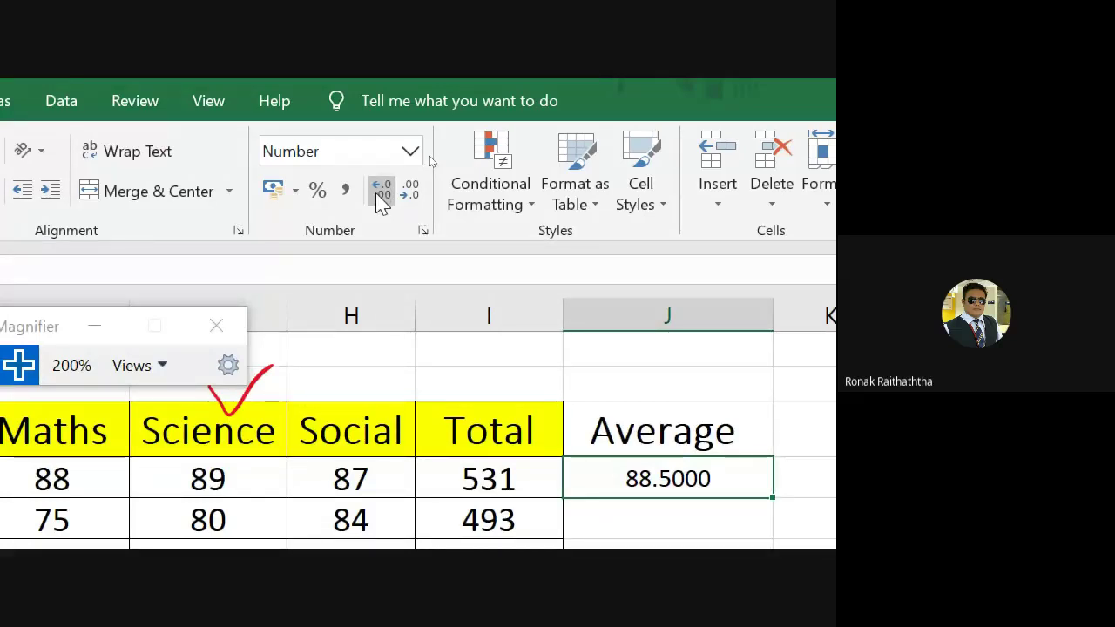
{"action": "left_click", "coordinate": [412, 189]}
{"action": "left_click", "coordinate": [412, 189]}
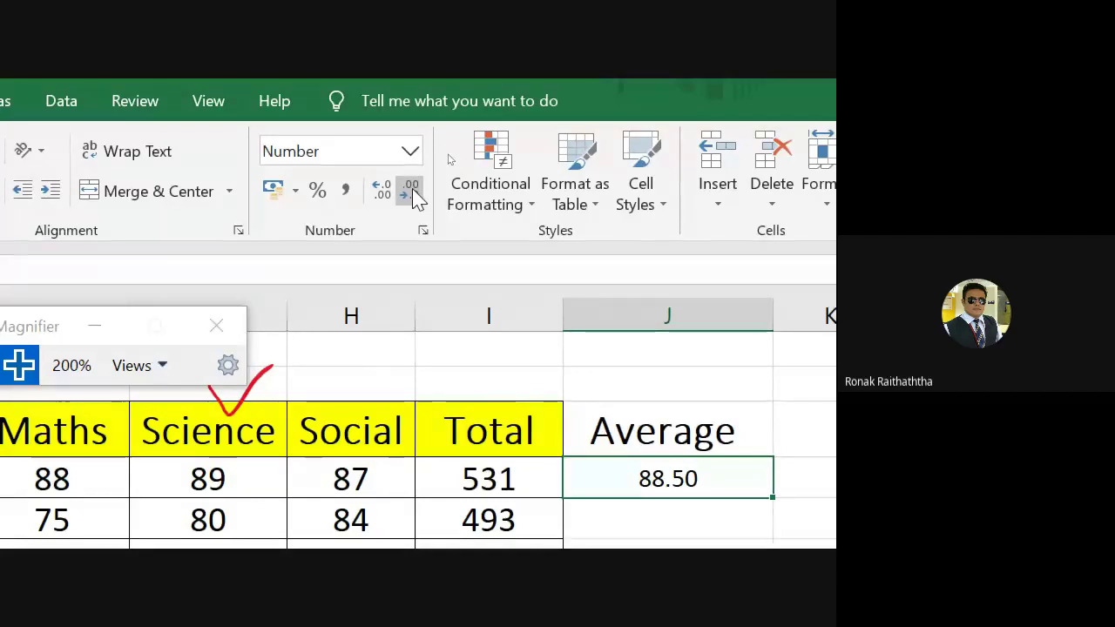
{"action": "scroll", "coordinate": [640, 441], "scroll_direction": "down", "scroll_amount": 1}
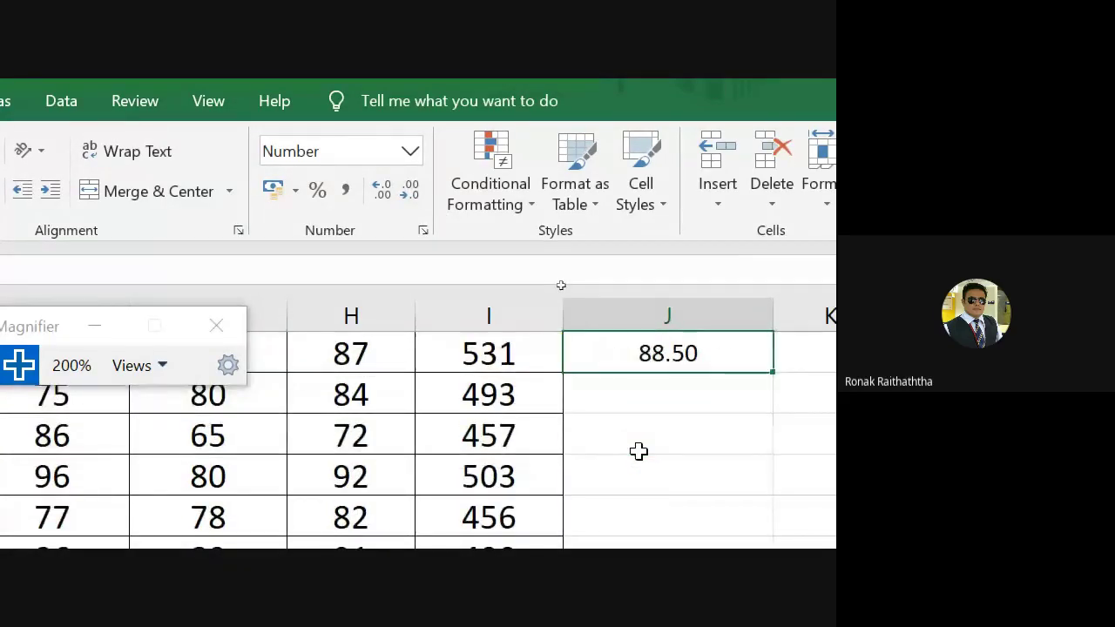
{"action": "scroll", "coordinate": [640, 451], "scroll_direction": "up", "scroll_amount": 1}
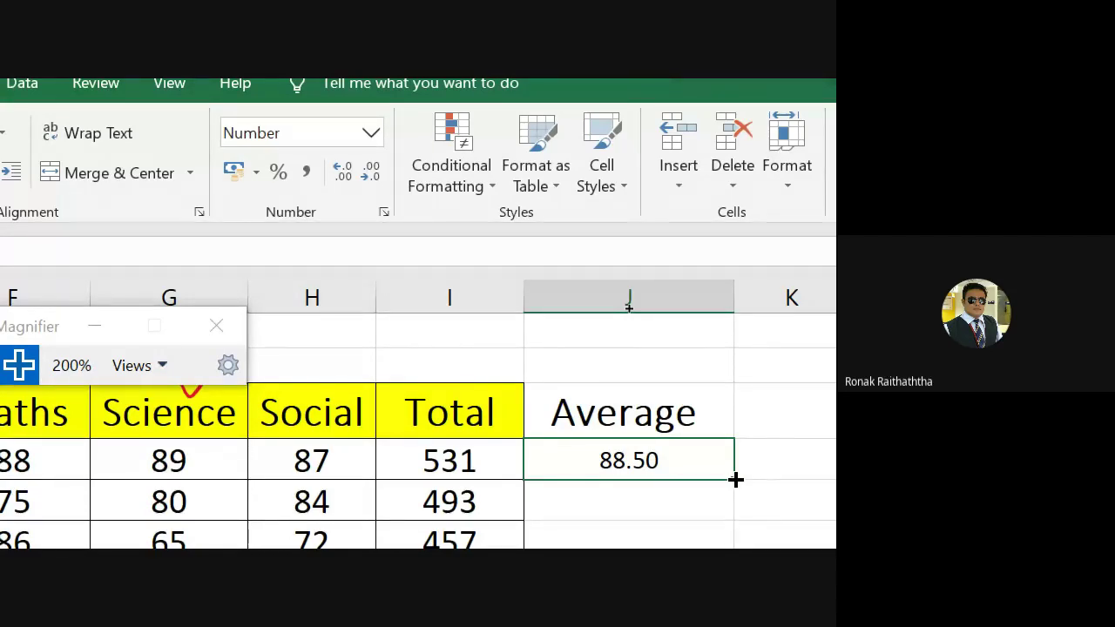
{"action": "double_click", "coordinate": [736, 480]}
{"action": "scroll", "coordinate": [735, 481], "scroll_direction": "down", "scroll_amount": 5}
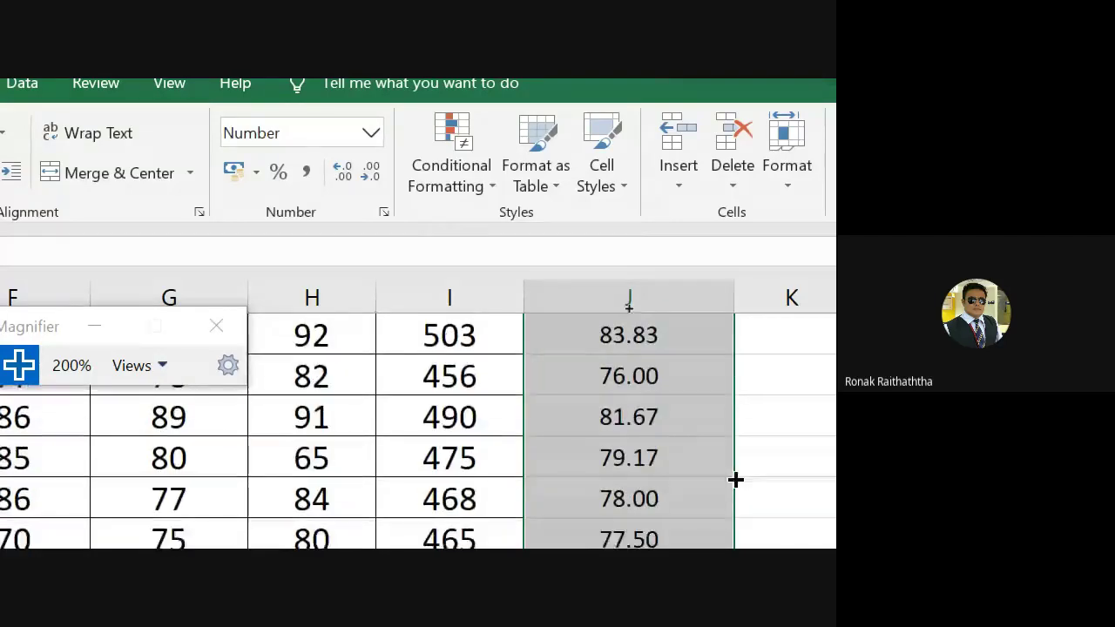
{"action": "scroll", "coordinate": [734, 478], "scroll_direction": "up", "scroll_amount": 2}
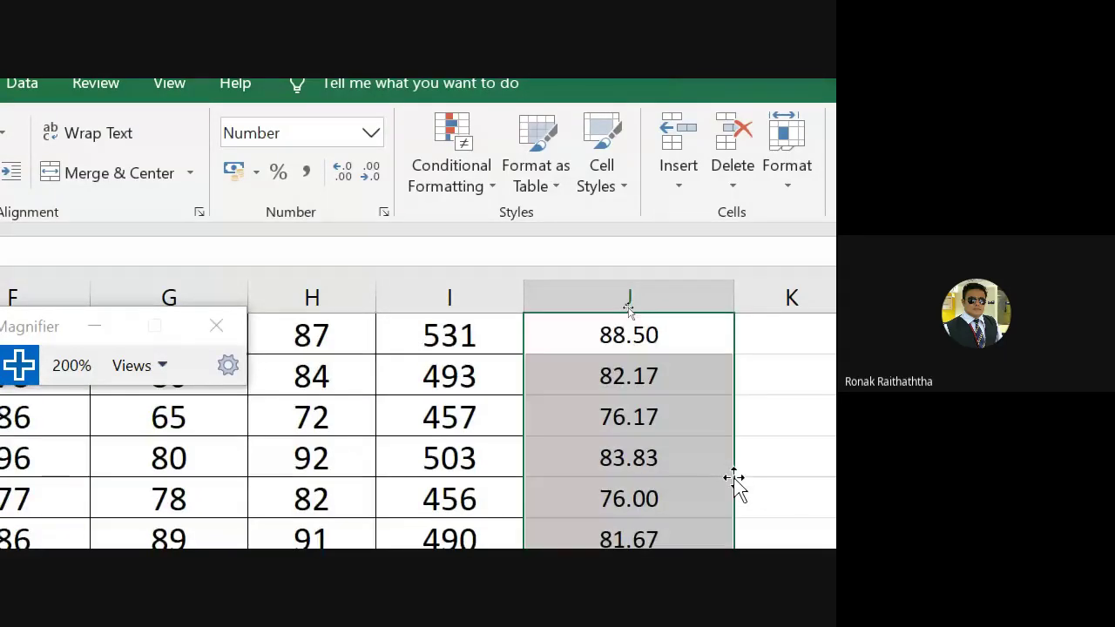
{"action": "scroll", "coordinate": [734, 479], "scroll_direction": "up", "scroll_amount": 1}
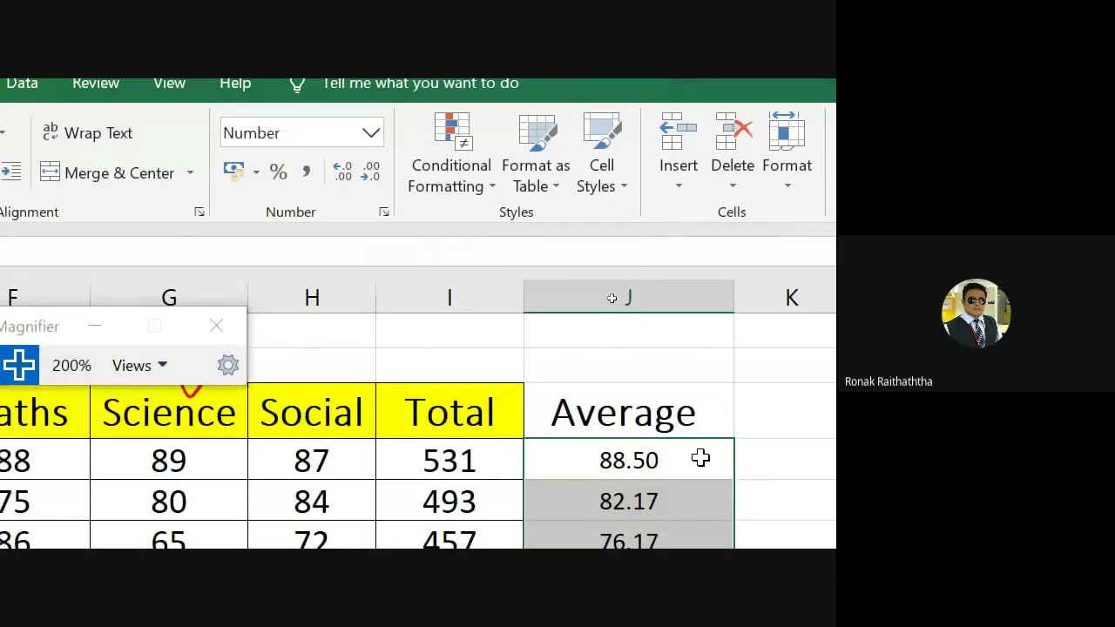
{"action": "left_click", "coordinate": [700, 478]}
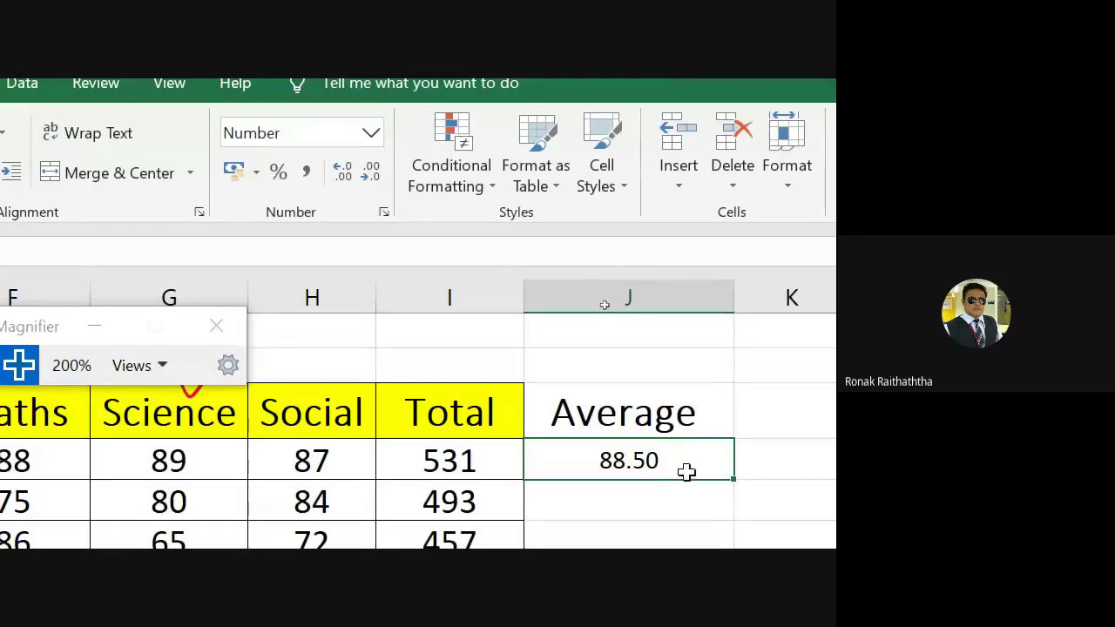
{"action": "key", "text": "ctrl+c"}
Step: Fill the AVERAGE formula down column J for the remaining students
{"action": "key", "text": "Down"}
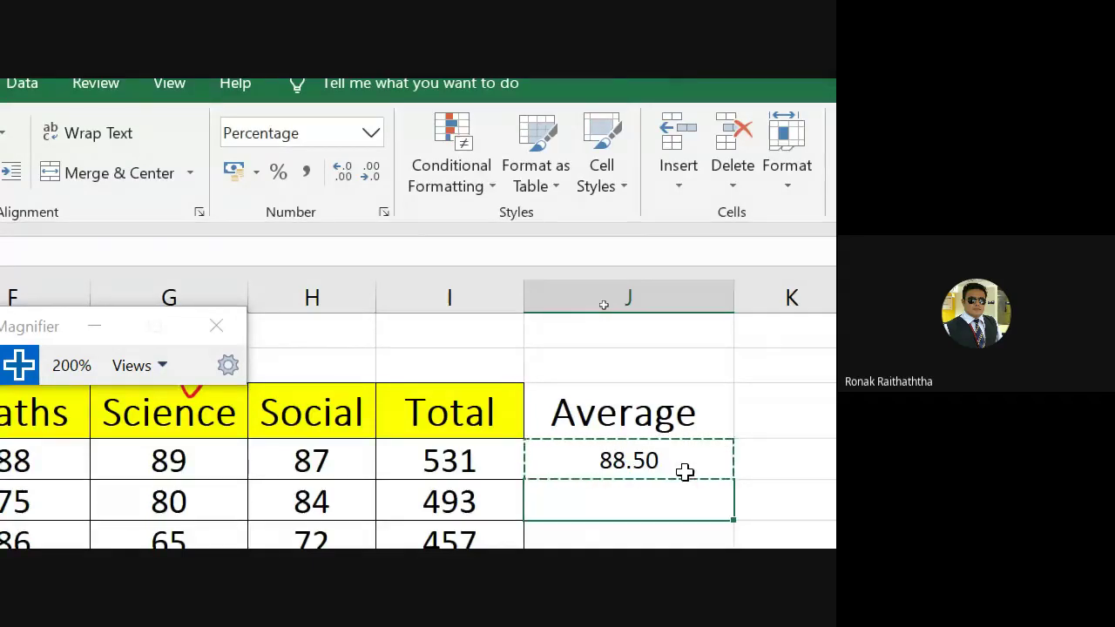
{"action": "key", "text": "shift+Down"}
{"action": "key", "text": "shift+Down"}
{"action": "key", "text": "shift+Down"}
{"action": "key", "text": "shift+Down"}
{"action": "key", "text": "shift+Down"}
{"action": "key", "text": "shift+Down"}
{"action": "key", "text": "shift+Down"}
{"action": "key", "text": "shift+Down"}
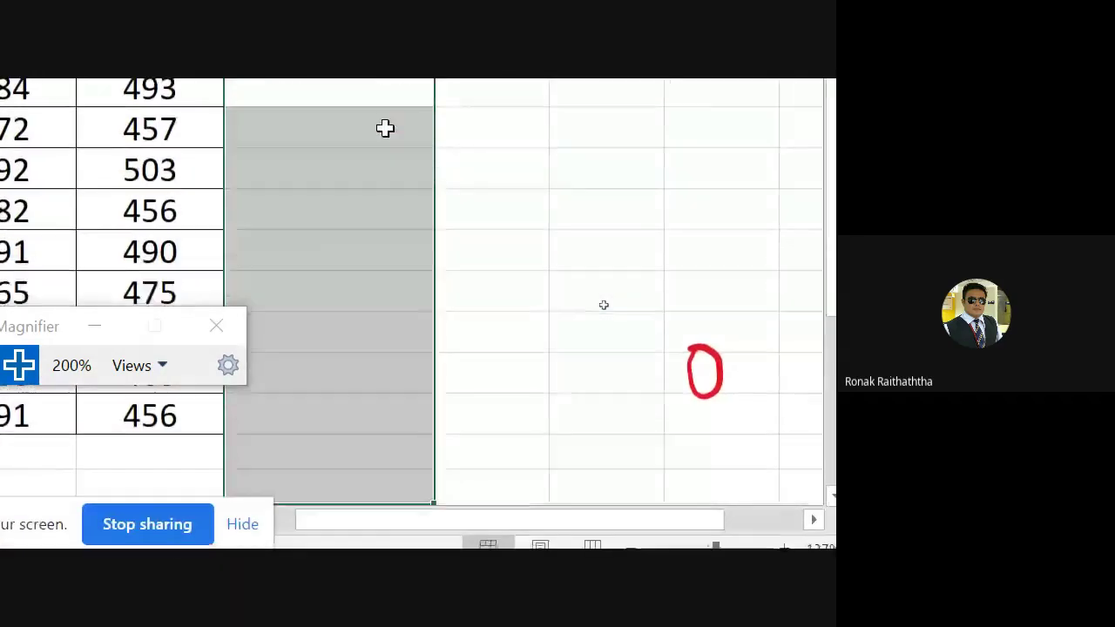
{"action": "key", "text": "shift+Up"}
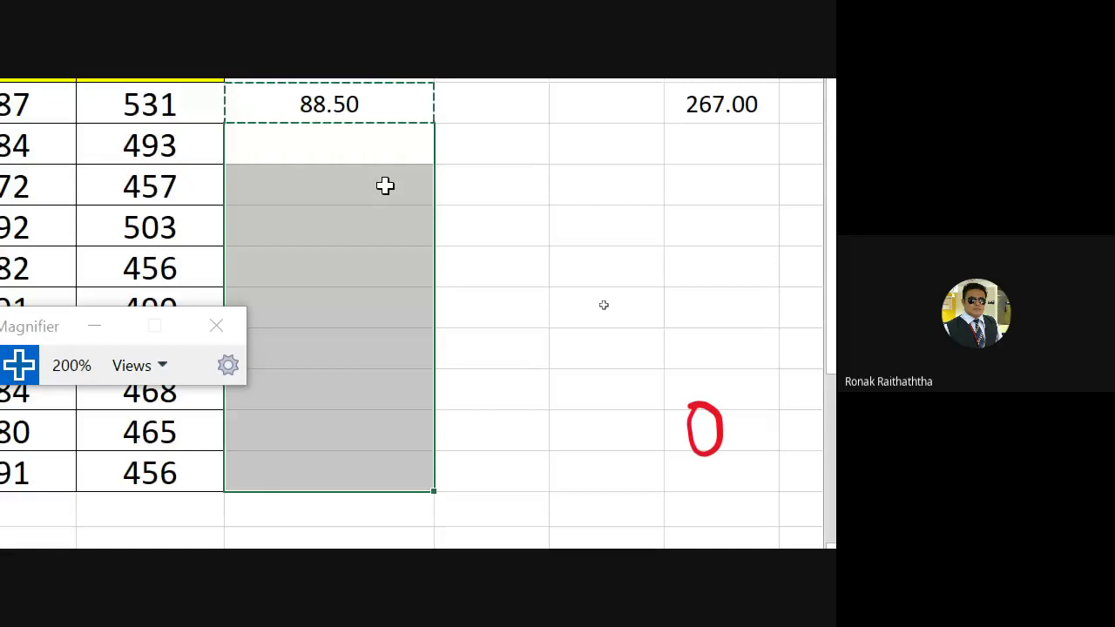
{"action": "key", "text": "Return"}
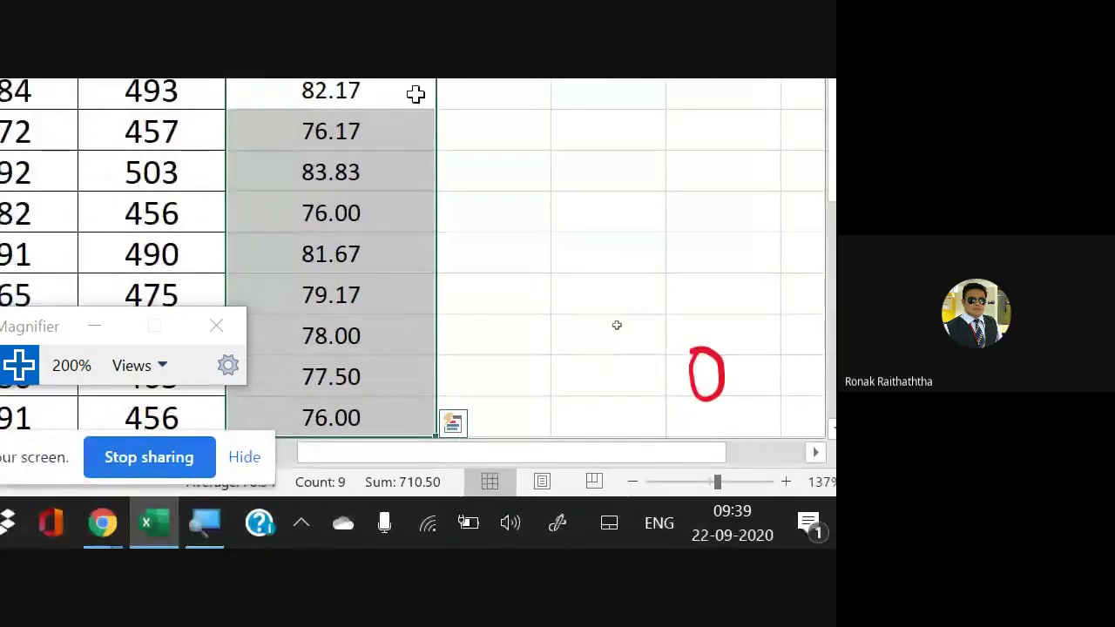
{"action": "left_click", "coordinate": [523, 193]}
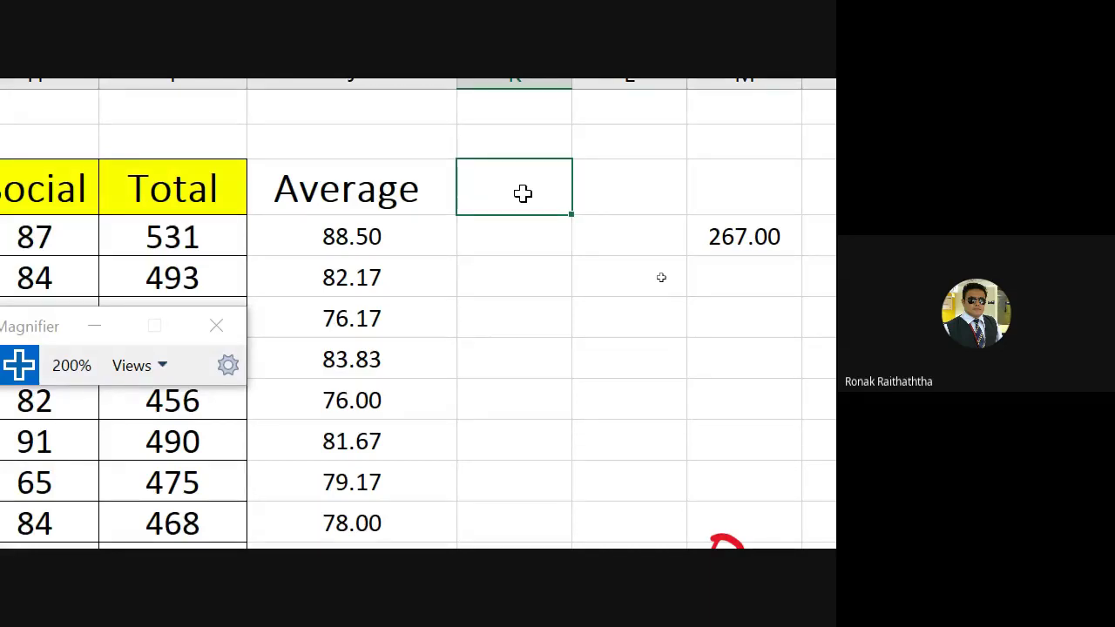
Step: Type the heading 'Maximum' in K3 beside Average
{"action": "double_click", "coordinate": [522, 193]}
{"action": "type", "text": "Ma"}
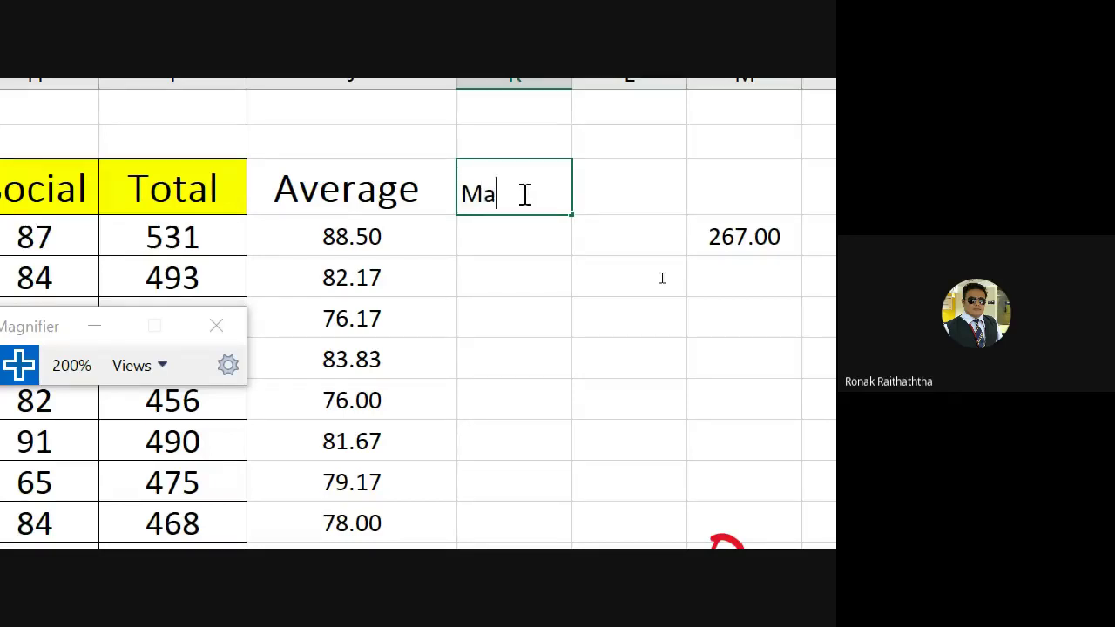
{"action": "type", "text": "ximum"}
{"action": "key", "text": "ctrl+Return"}
{"action": "key", "text": "Return"}
{"action": "left_click", "coordinate": [521, 194]}
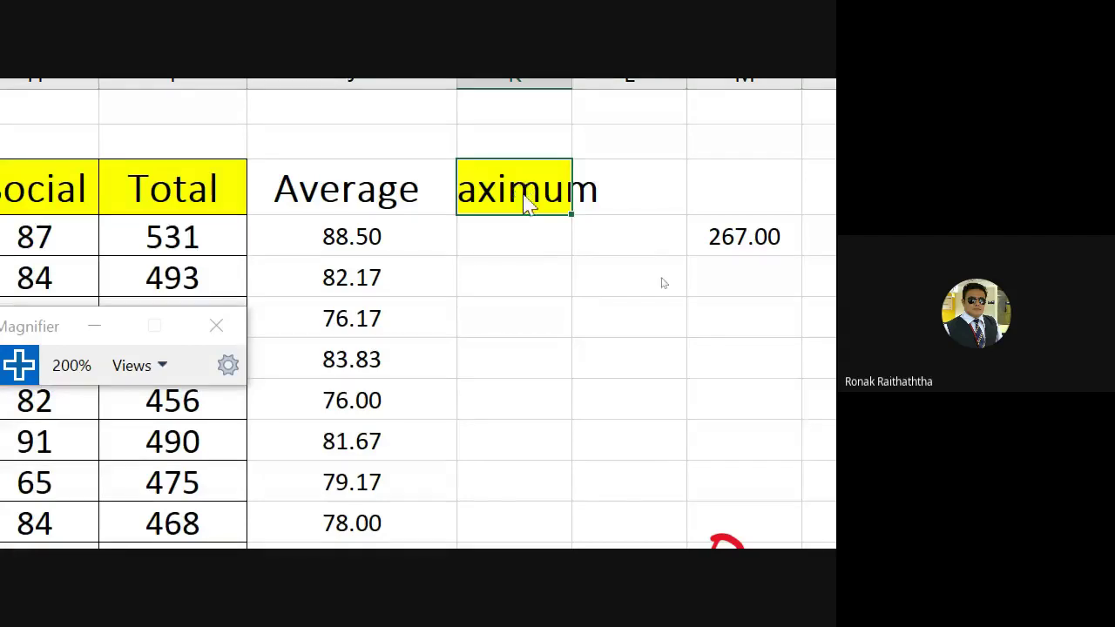
Step: Step along row 4 reviewing the first student's name and subject marks
{"action": "key", "text": "Right"}
{"action": "key", "text": "Return"}
{"action": "key", "text": "Left"}
{"action": "key", "text": "Left"}
{"action": "key", "text": "Left"}
{"action": "key", "text": "Left"}
{"action": "key", "text": "Left"}
{"action": "key", "text": "Left"}
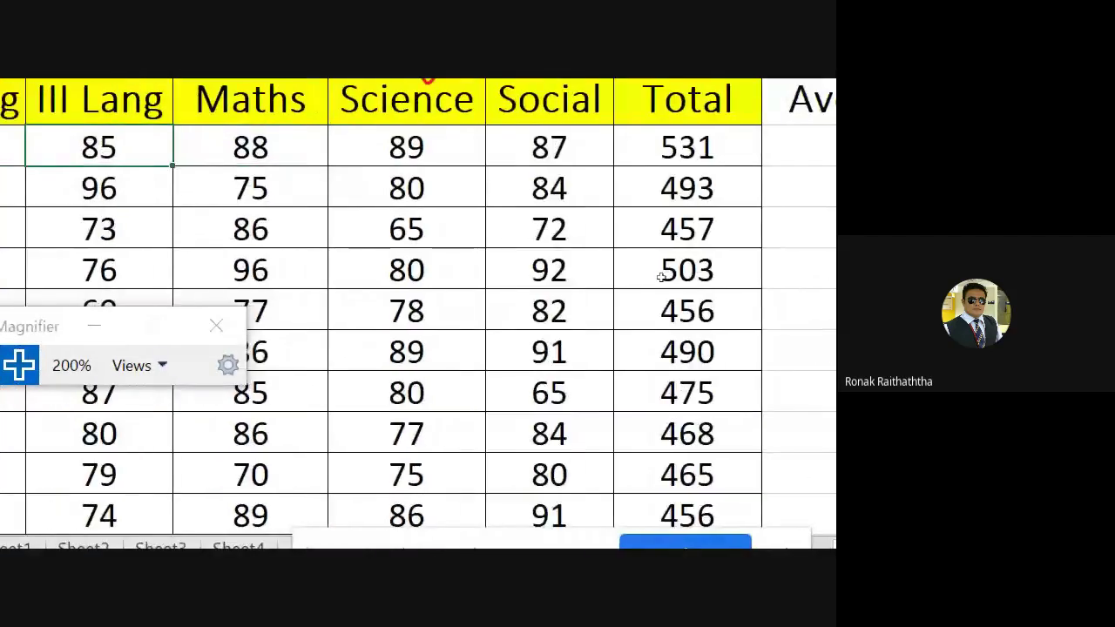
{"action": "key", "text": "Left"}
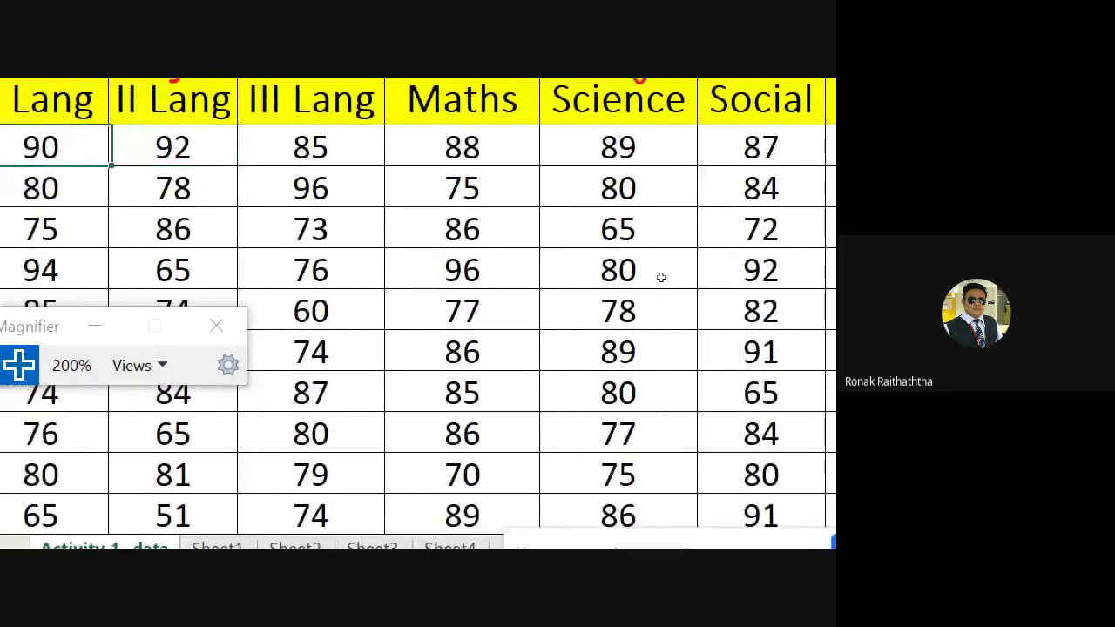
{"action": "key", "text": "Left"}
{"action": "key", "text": "Left"}
{"action": "key", "text": "Right"}
{"action": "key", "text": "Right"}
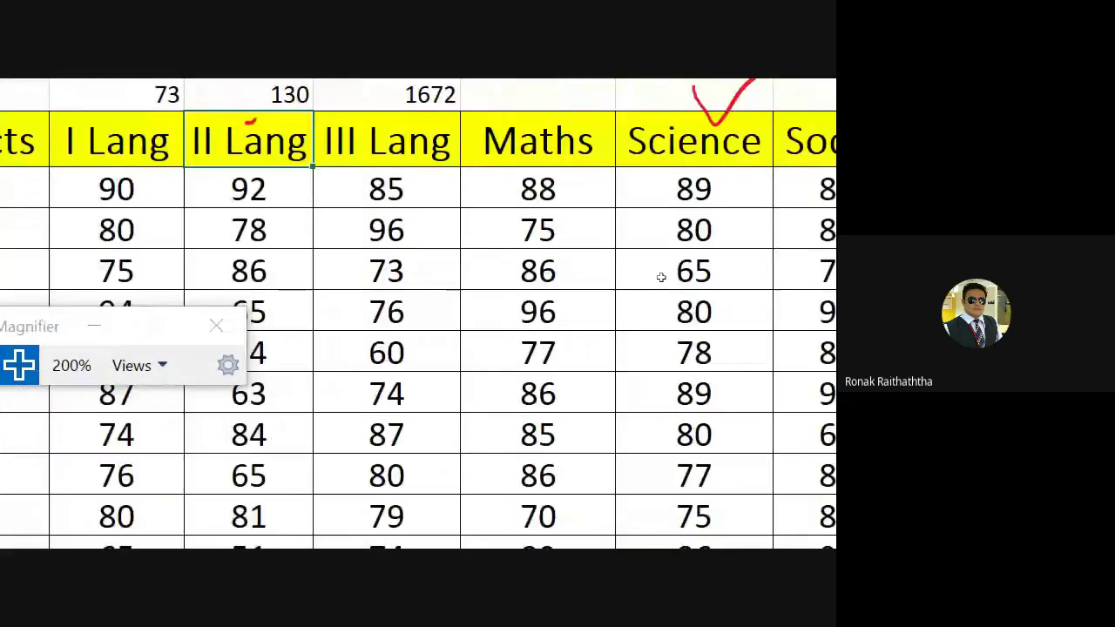
{"action": "key", "text": "Left"}
{"action": "key", "text": "Left"}
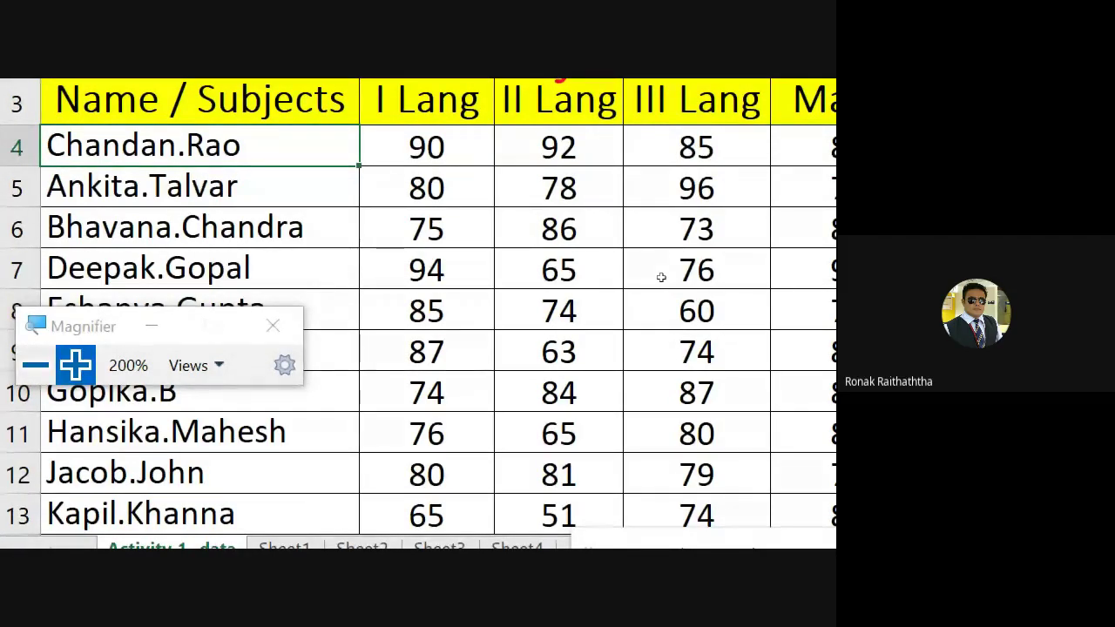
{"action": "key", "text": "Right"}
{"action": "key", "text": "Right"}
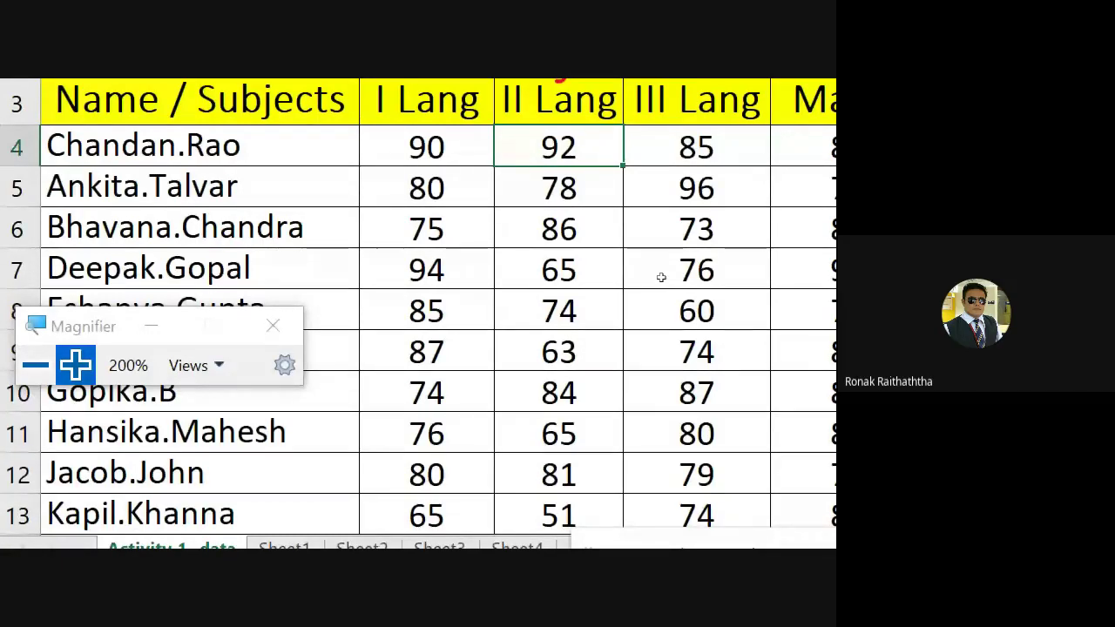
{"action": "key", "text": "Right"}
{"action": "key", "text": "Right"}
{"action": "key", "text": "Right"}
{"action": "key", "text": "Right"}
{"action": "key", "text": "Right"}
{"action": "key", "text": "Right"}
{"action": "key", "text": "Right"}
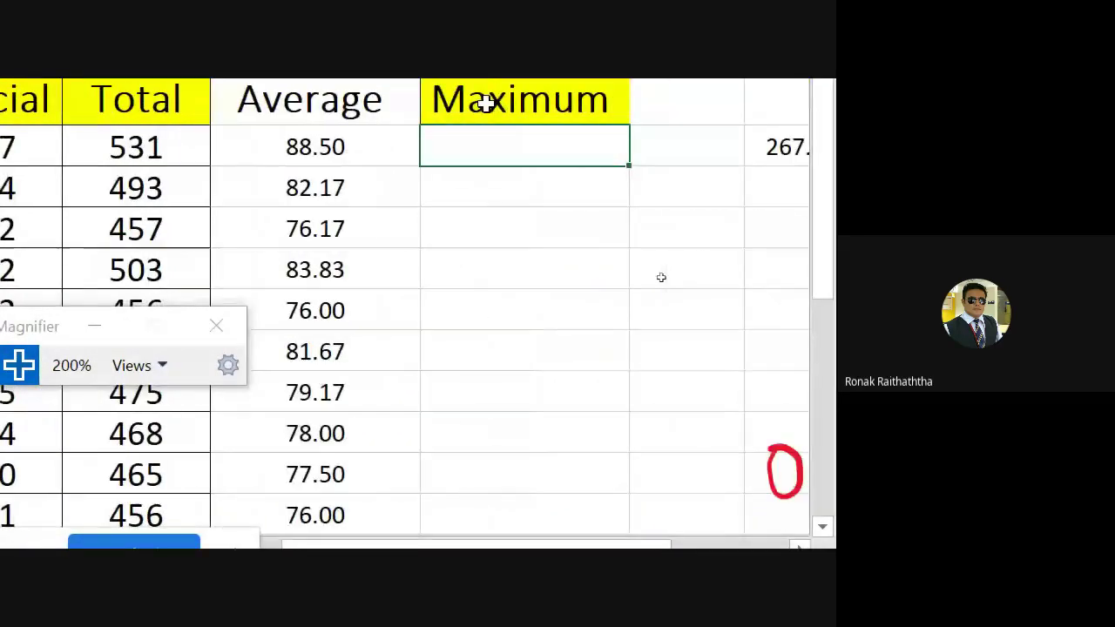
Step: Enter =MAX over C4:H4 for the first student, giving 92
{"action": "type", "text": "=max"}
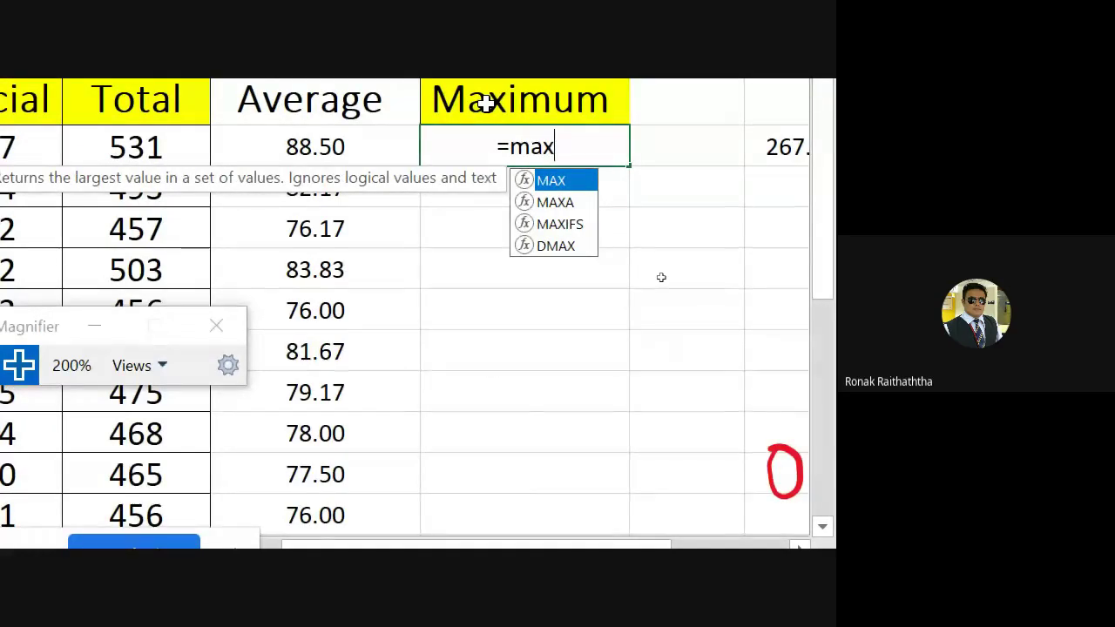
{"action": "type", "text": "("}
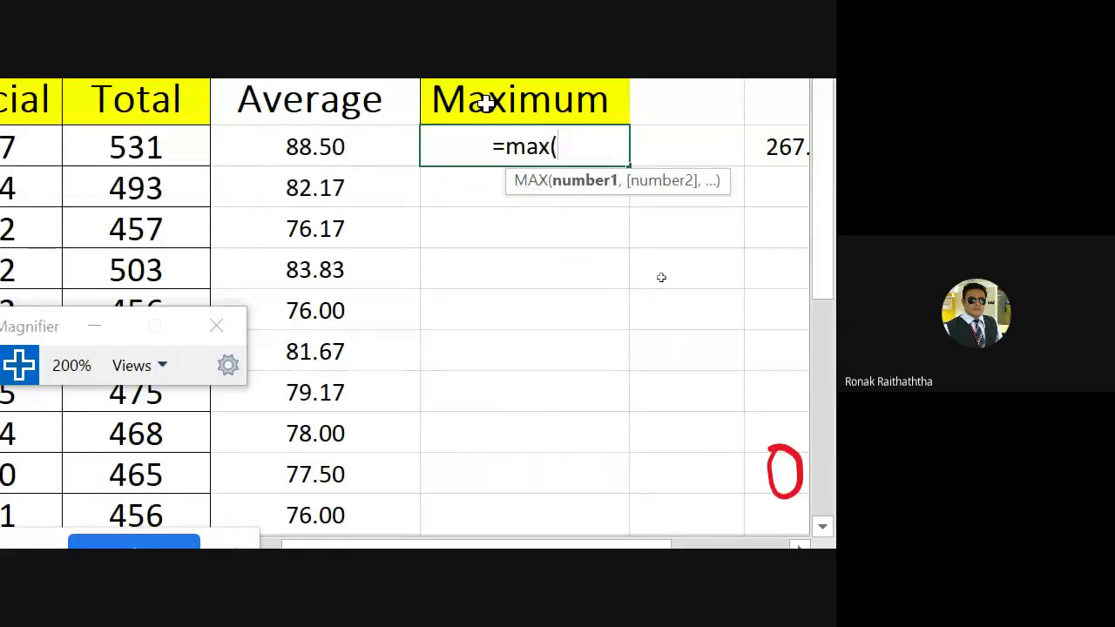
{"action": "key", "text": "Left"}
{"action": "key", "text": "Left"}
{"action": "key", "text": "Left"}
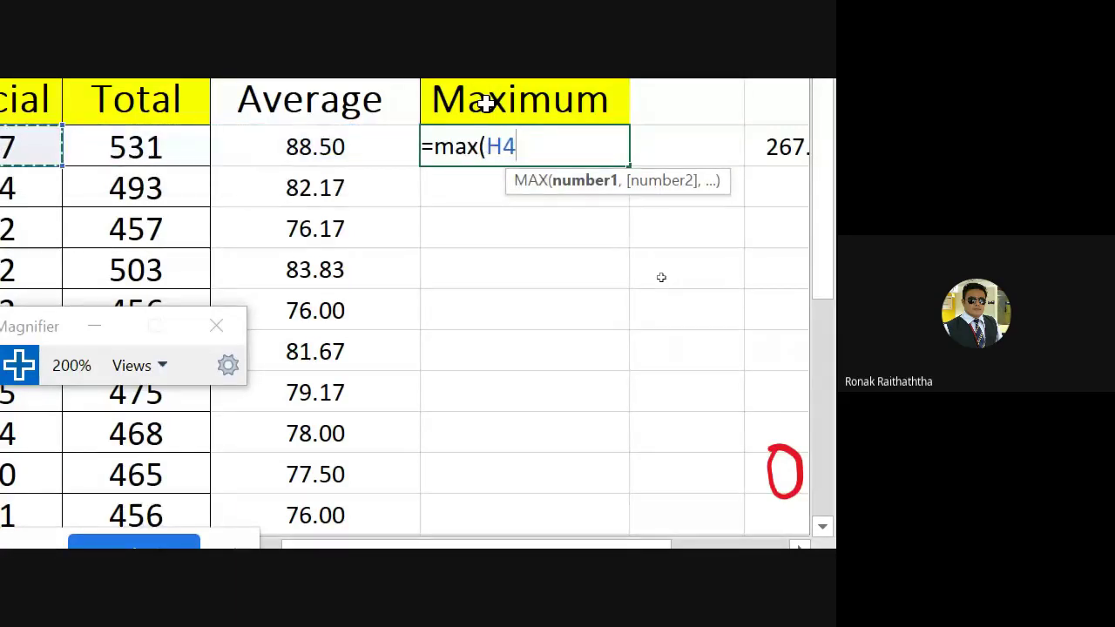
{"action": "key", "text": "shift+Left"}
{"action": "key", "text": "shift+Left"}
{"action": "key", "text": "shift+Left"}
{"action": "key", "text": "shift+Left"}
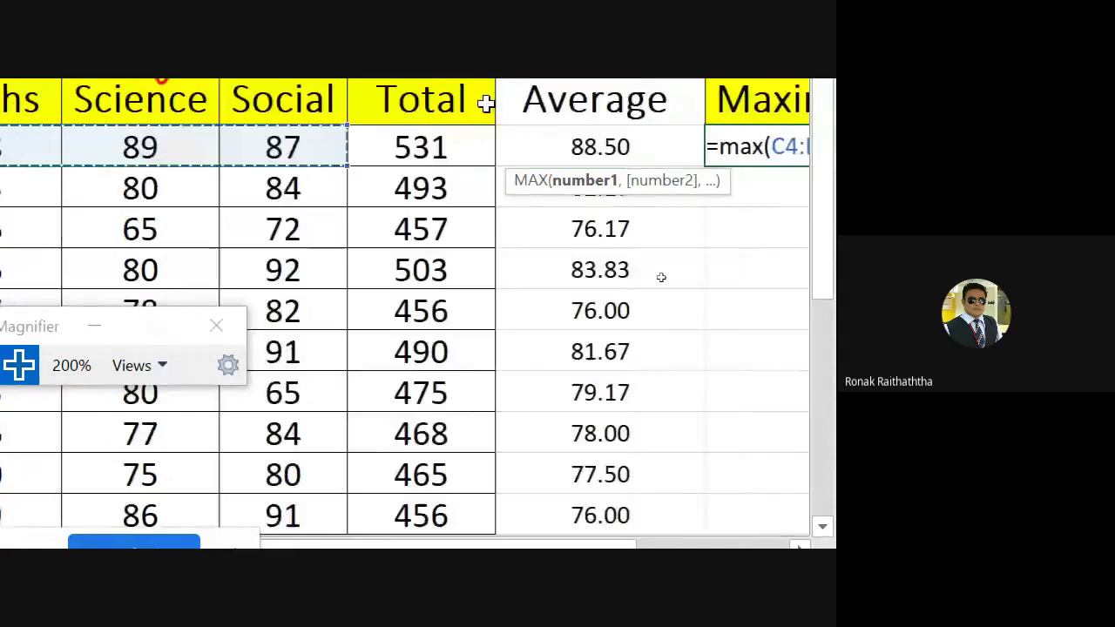
{"action": "key", "text": "shift+Left"}
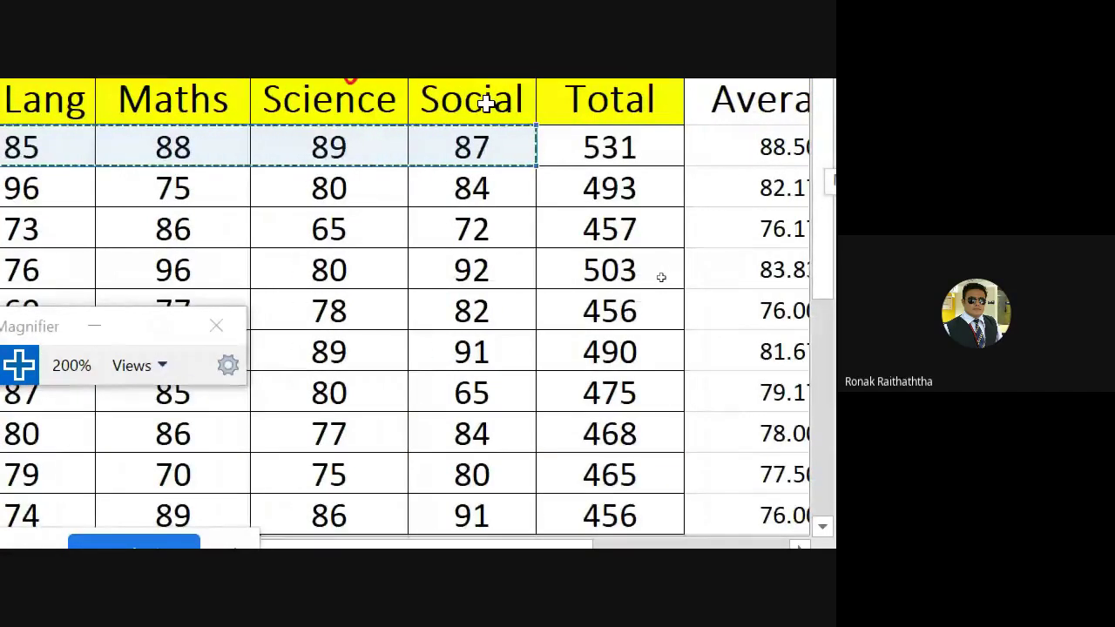
{"action": "key", "text": "shift+Right"}
{"action": "key", "text": "shift+Left"}
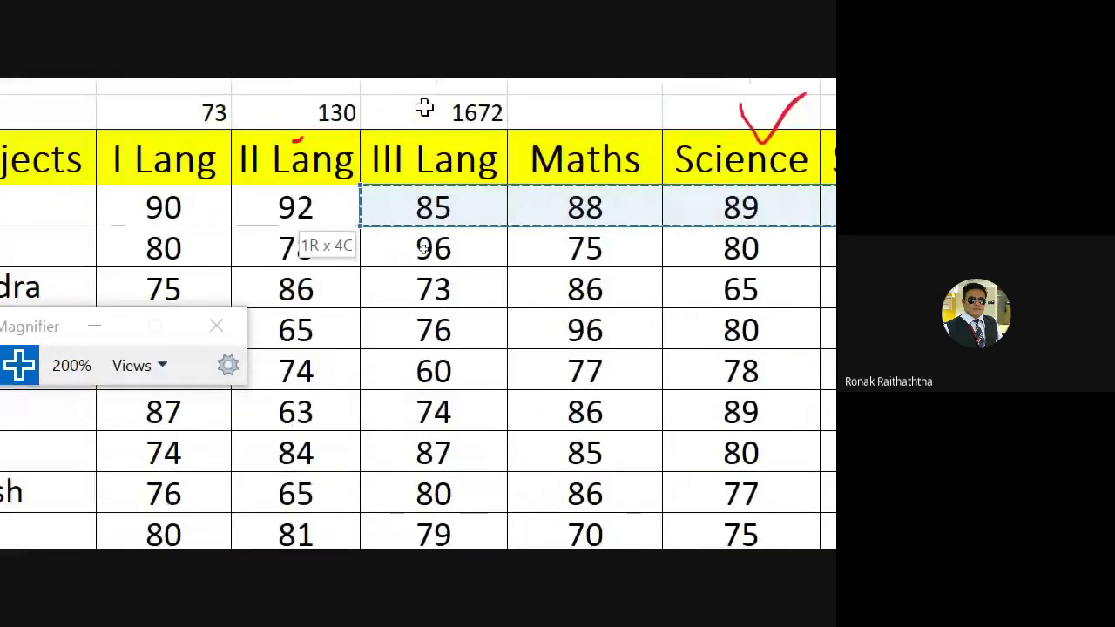
{"action": "key", "text": "shift+Left"}
{"action": "key", "text": "shift+Left"}
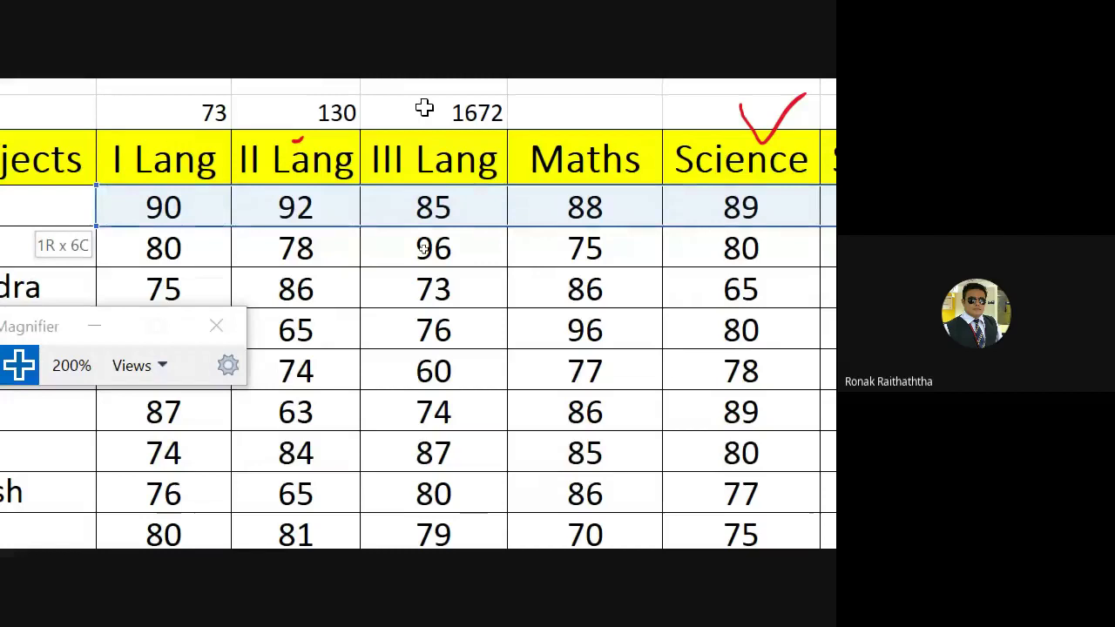
{"action": "key", "text": "Return"}
Step: Copy the MAX formula down the Maximum column to the last student row
{"action": "key", "text": "Up"}
{"action": "key", "text": "Right"}
{"action": "key", "text": "Down"}
{"action": "key", "text": "Left"}
{"action": "key", "text": "ctrl+c"}
{"action": "key", "text": "Down"}
{"action": "key", "text": "shift+Down"}
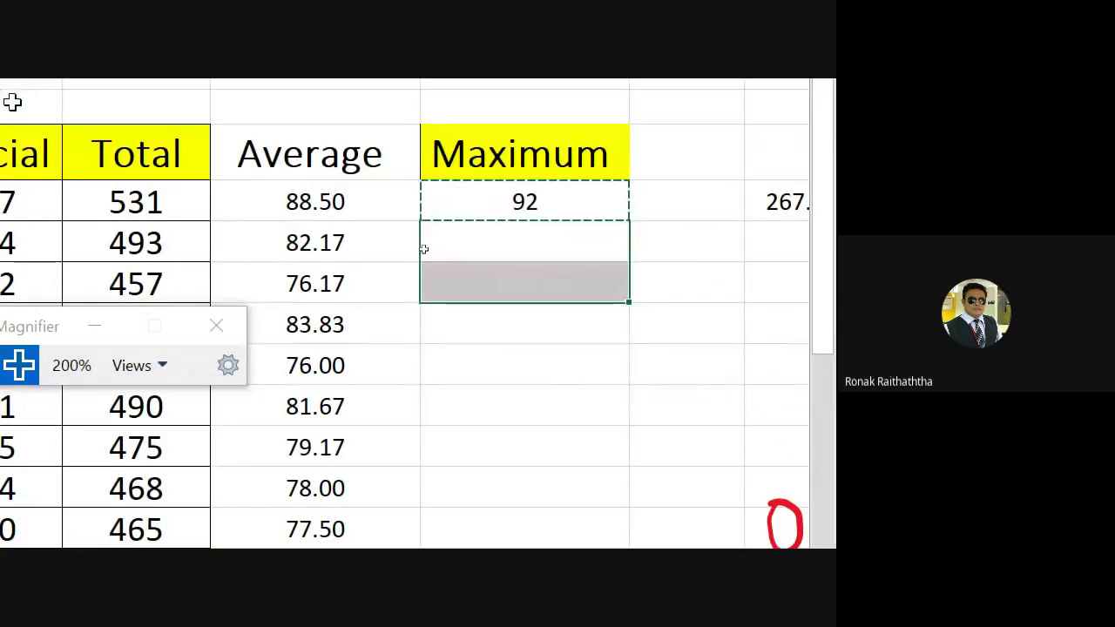
{"action": "key", "text": "shift+Down"}
{"action": "key", "text": "shift+Down"}
{"action": "key", "text": "shift+Down"}
{"action": "key", "text": "shift+Down"}
{"action": "key", "text": "shift+Down"}
{"action": "key", "text": "shift+Up"}
{"action": "key", "text": "shift+Down"}
{"action": "key", "text": "ctrl+v"}
{"action": "key", "text": "Up"}
{"action": "key", "text": "Up"}
{"action": "key", "text": "Up"}
Step: Check that K6 holds =MAX(C6:H6), showing 86
{"action": "key", "text": "Down"}
{"action": "key", "text": "Down"}
{"action": "key", "text": "Down"}
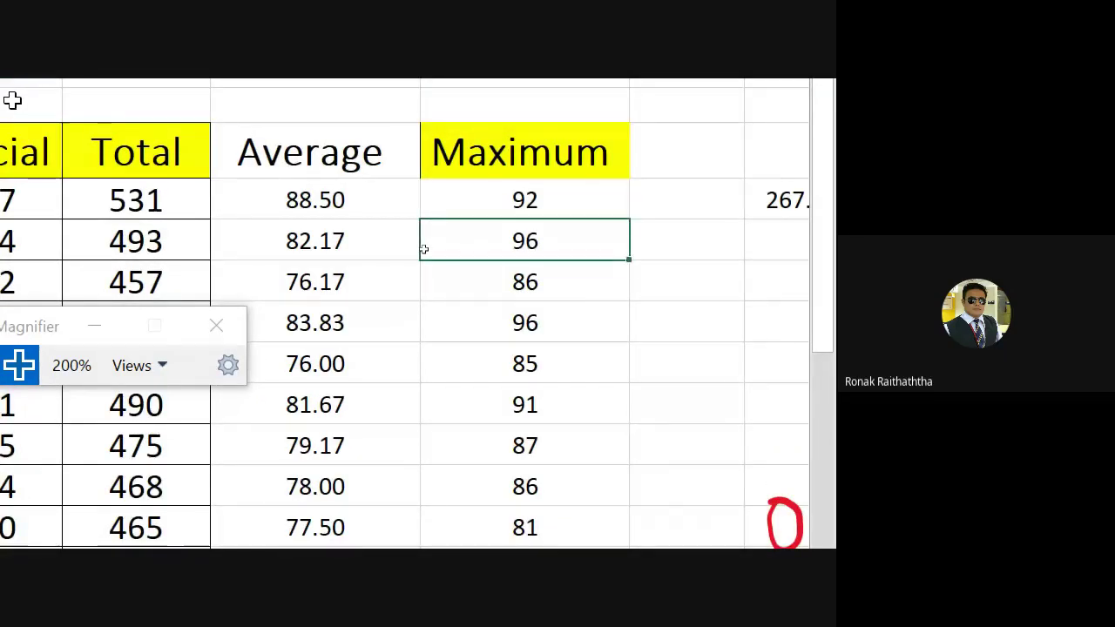
{"action": "key", "text": "Down"}
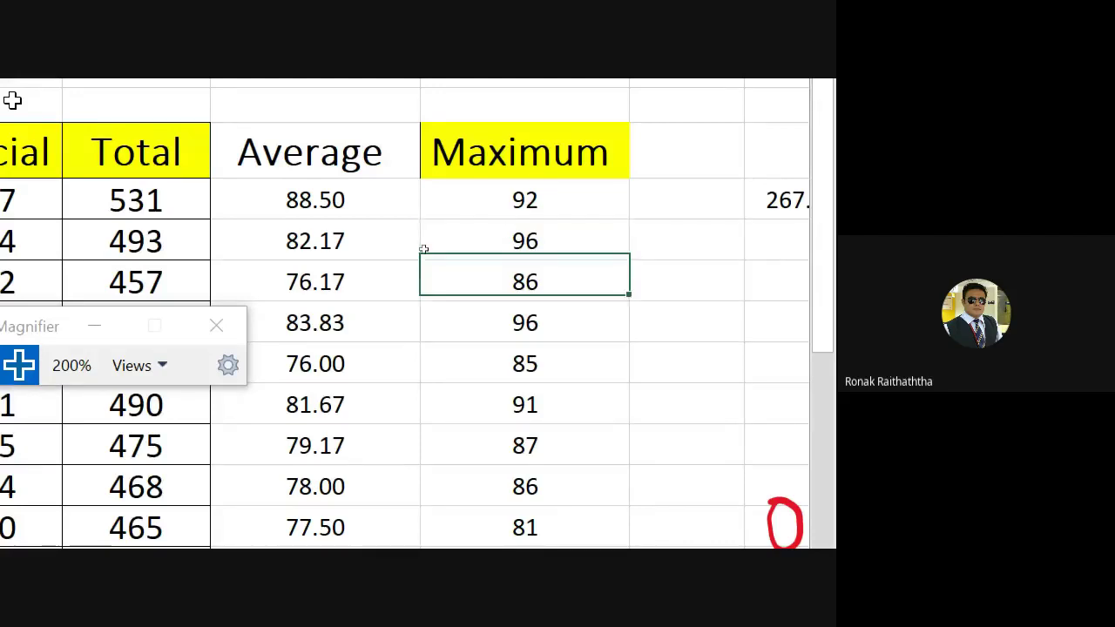
{"action": "type", "text": "=MAX(C6:H6)"}
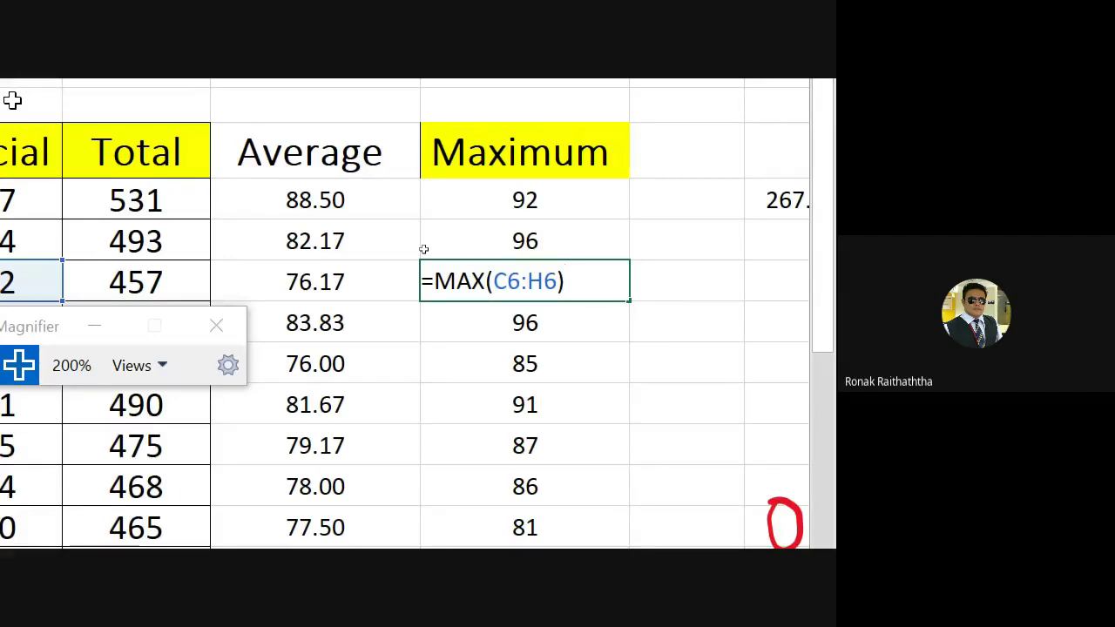
{"action": "key", "text": "ctrl+Return"}
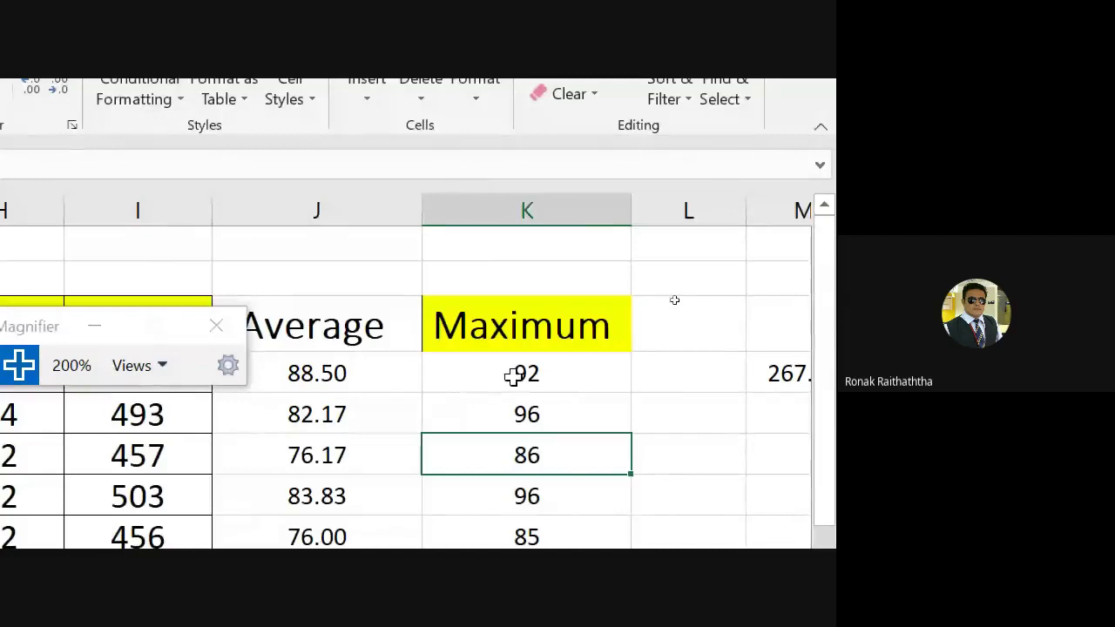
{"action": "left_click", "coordinate": [689, 324]}
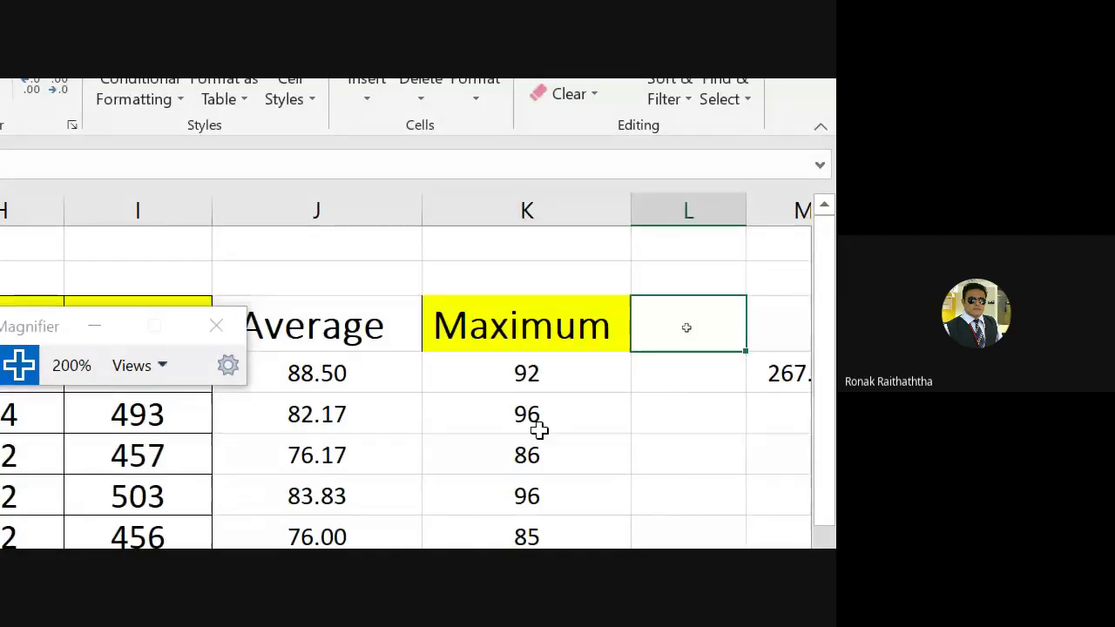
{"action": "scroll", "coordinate": [538, 430], "scroll_direction": "down", "scroll_amount": 1}
{"action": "scroll", "coordinate": [538, 431], "scroll_direction": "down", "scroll_amount": 1}
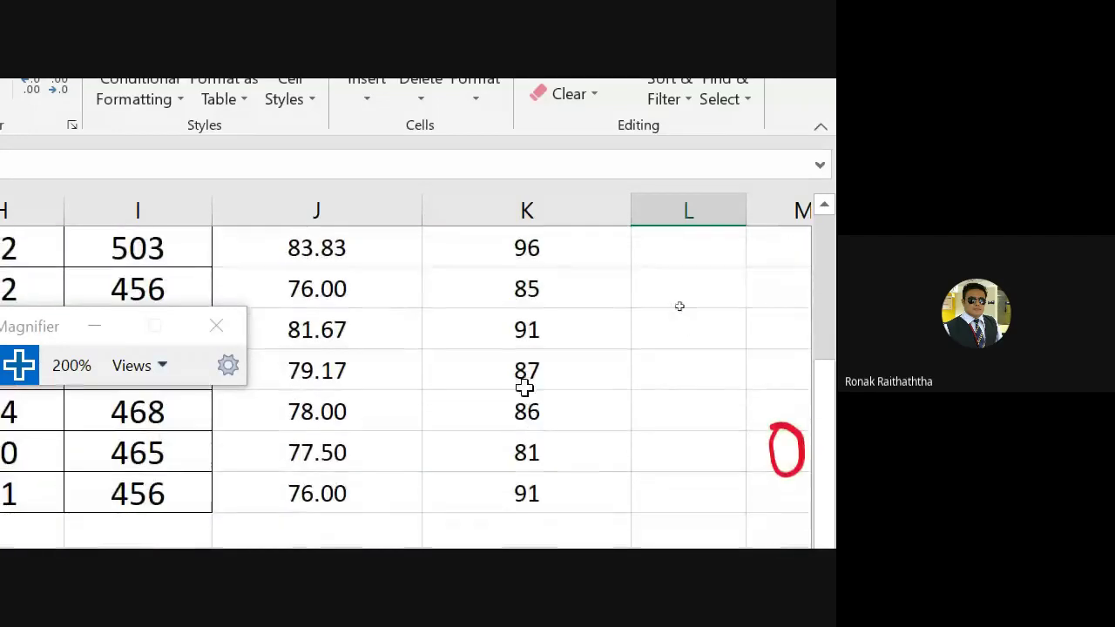
{"action": "double_click", "coordinate": [534, 410]}
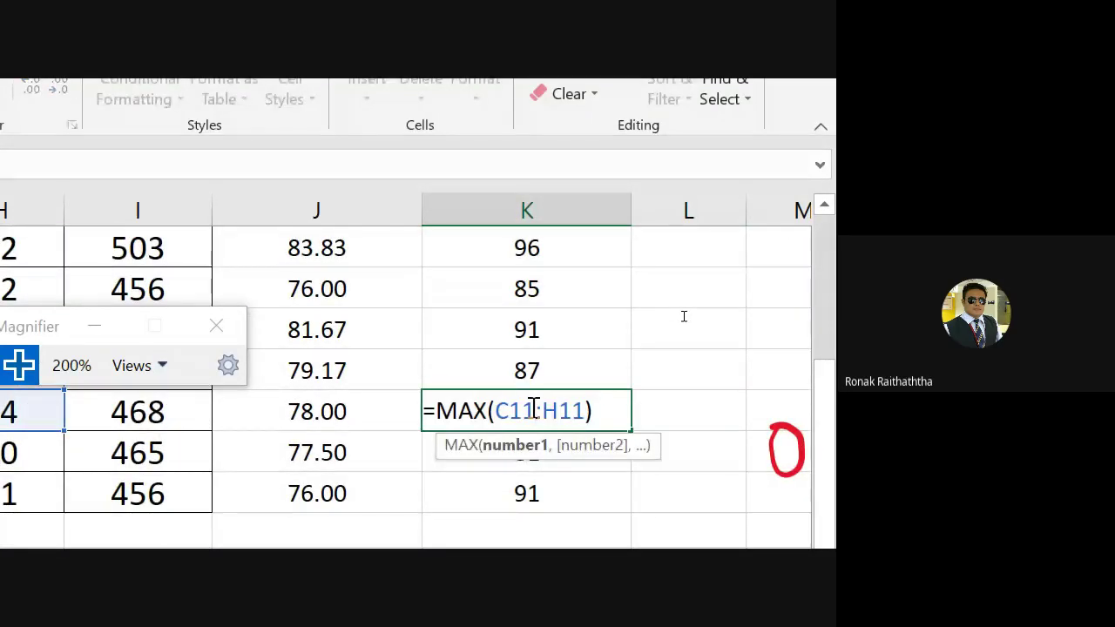
{"action": "key", "text": "Escape"}
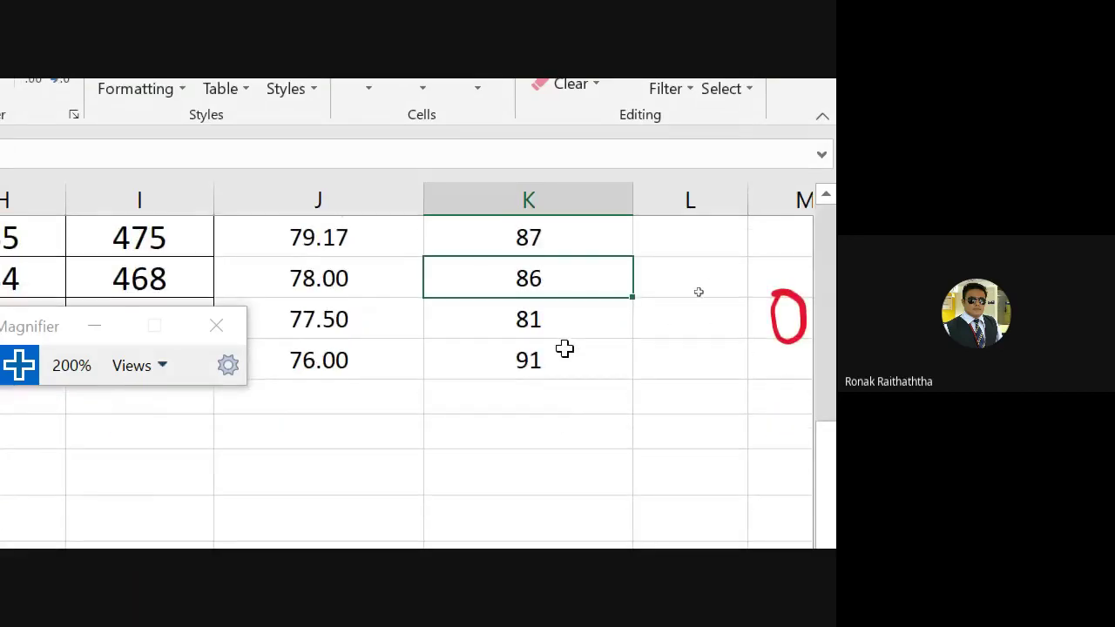
{"action": "double_click", "coordinate": [566, 353]}
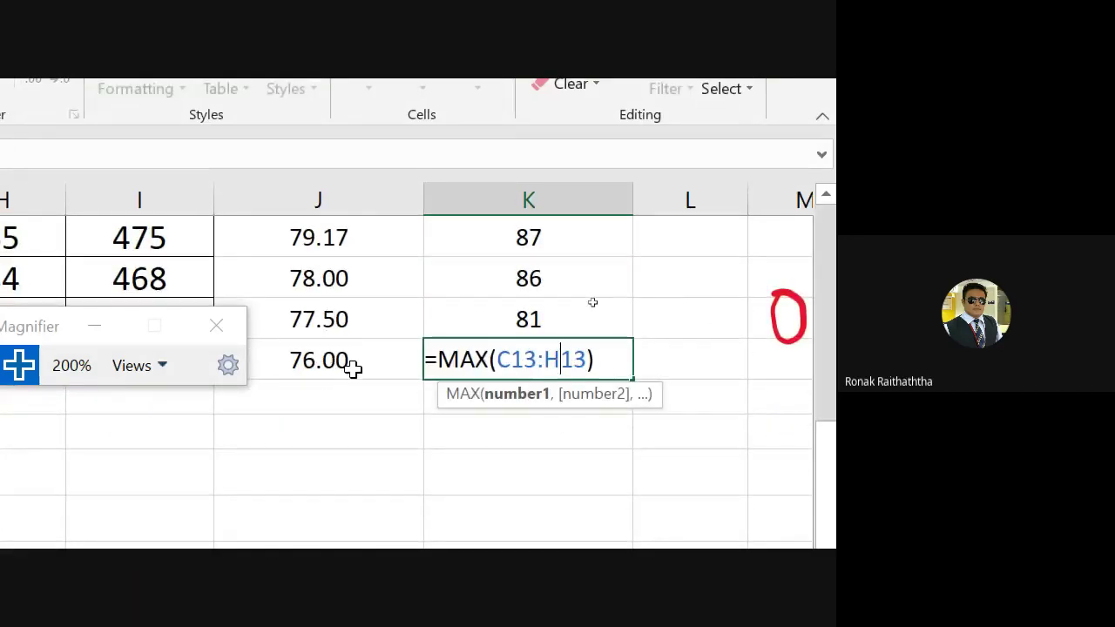
{"action": "key", "text": "Escape"}
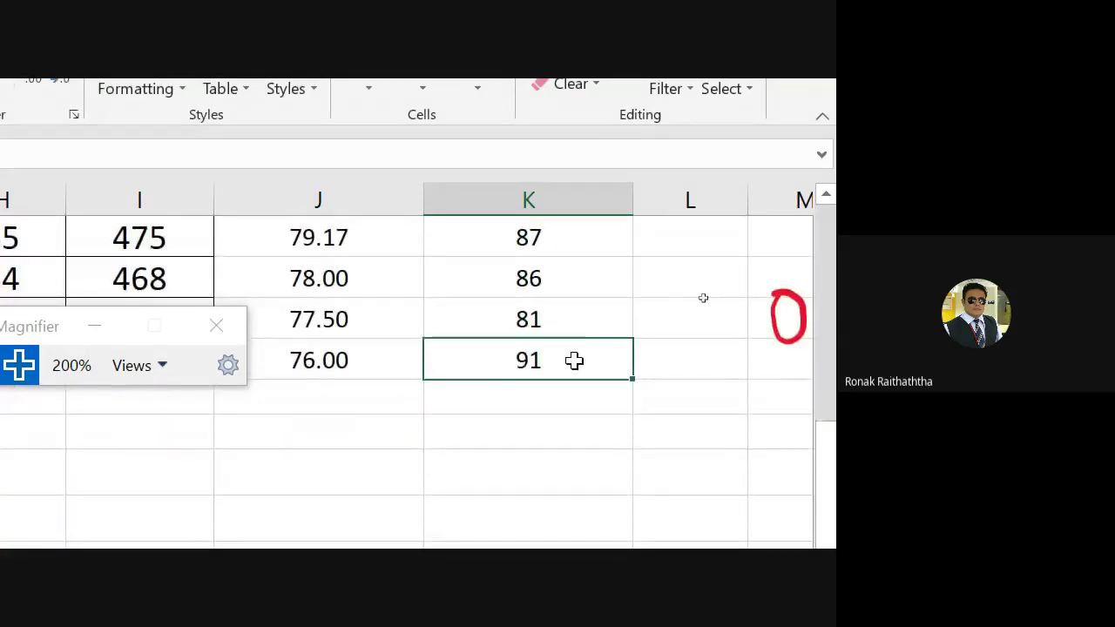
{"action": "double_click", "coordinate": [574, 361]}
{"action": "key", "text": "Escape"}
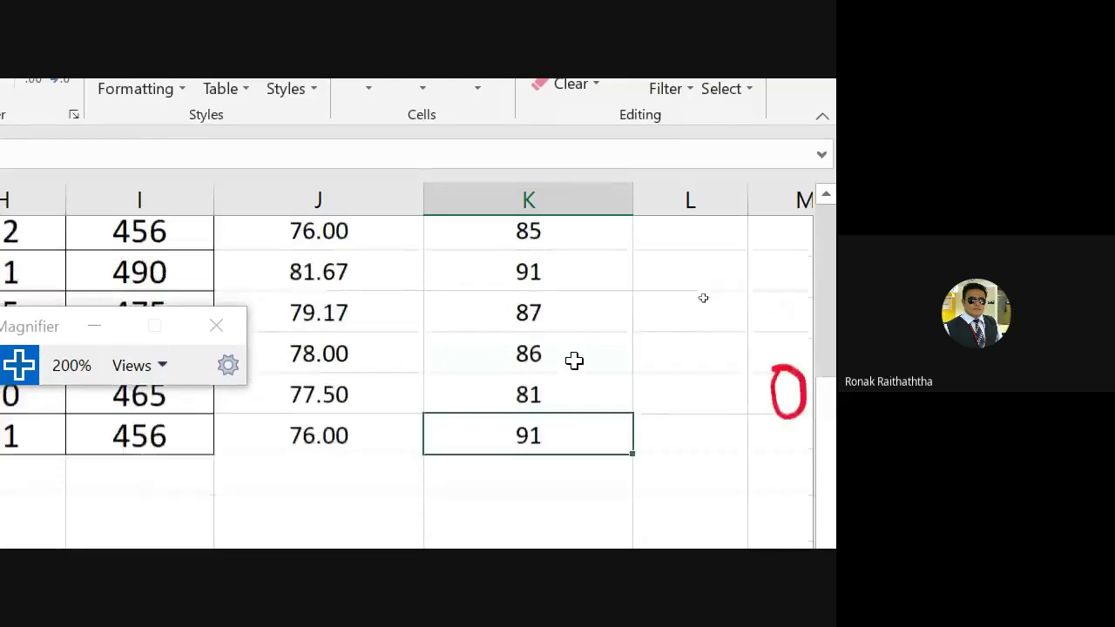
{"action": "scroll", "coordinate": [575, 361], "scroll_direction": "up", "scroll_amount": 2}
{"action": "scroll", "coordinate": [574, 361], "scroll_direction": "up", "scroll_amount": 1}
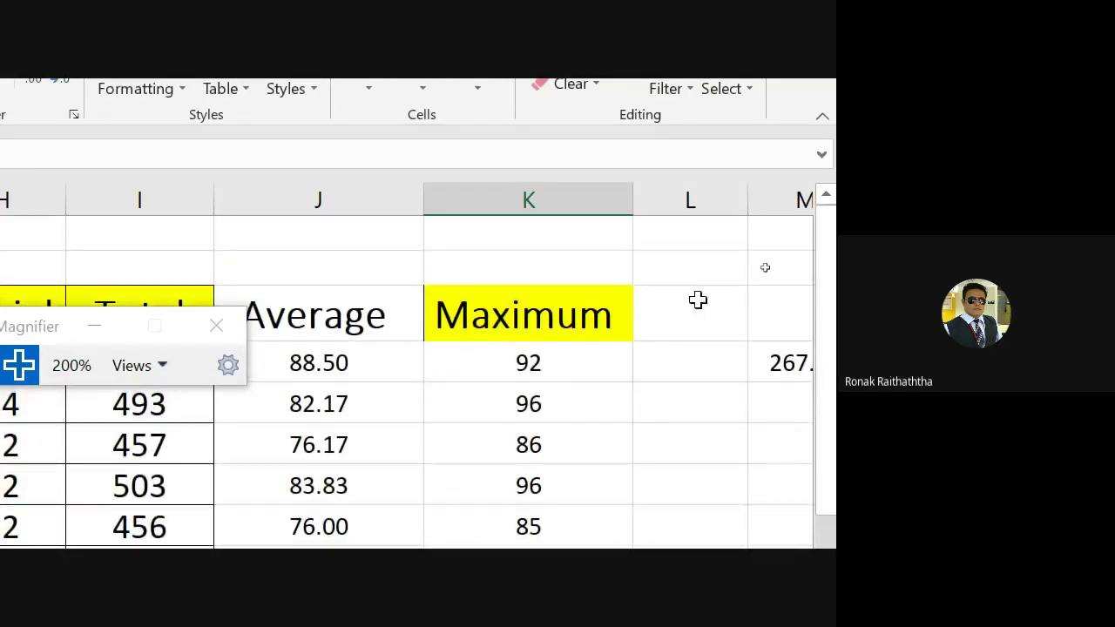
{"action": "left_click", "coordinate": [691, 316]}
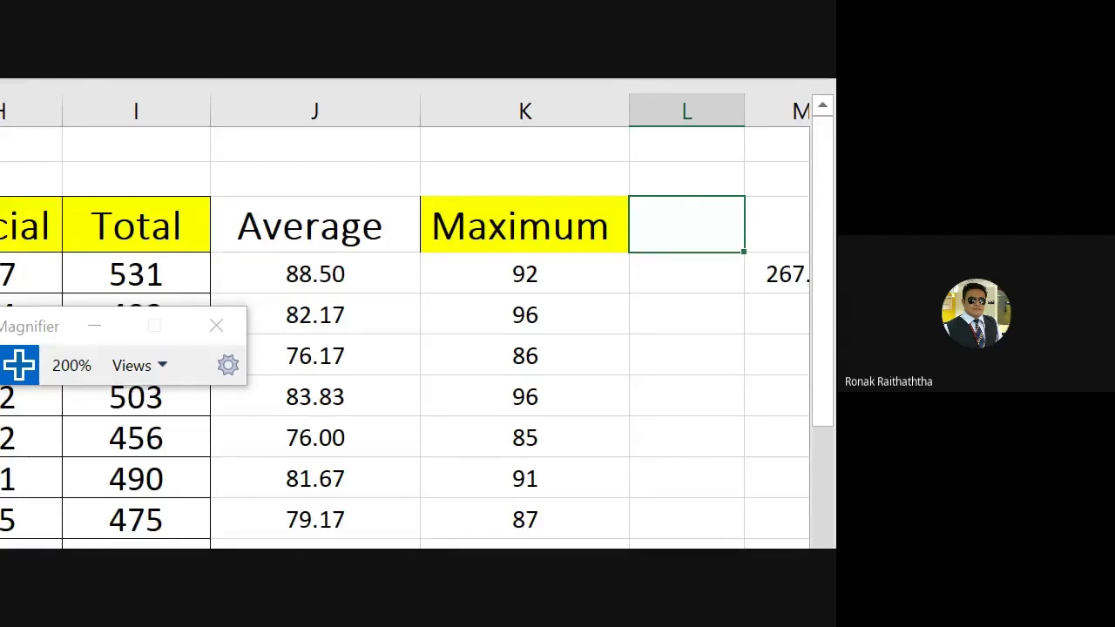
Step: Add the Minimum column heading (entered as 'Mimimum') beside Maximum
{"action": "key", "text": "ctrl+alt+space"}
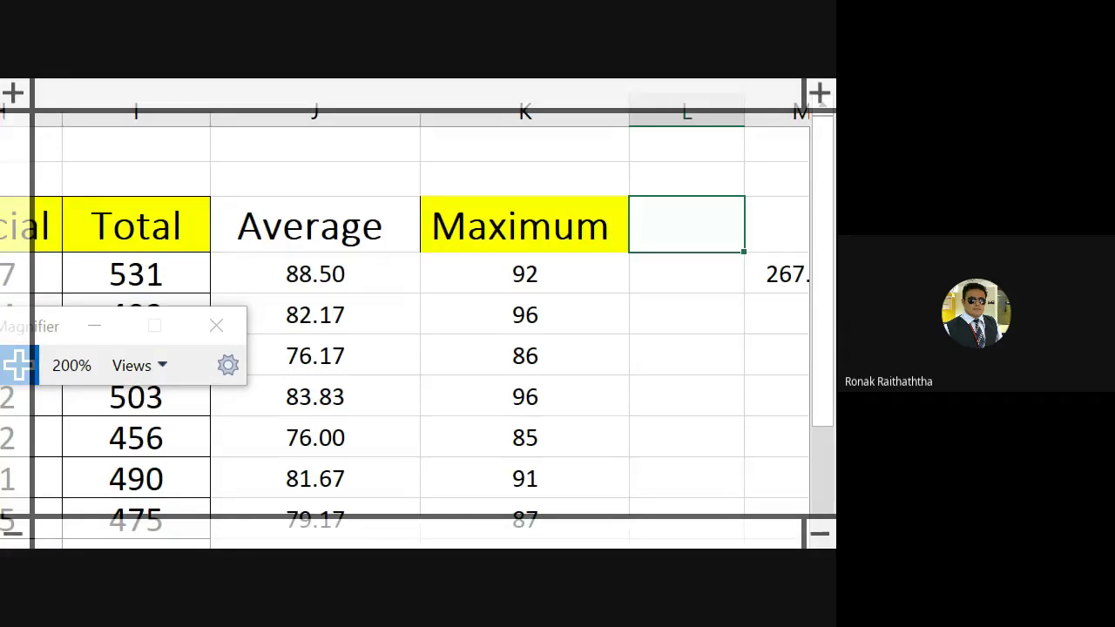
{"action": "type", "text": "MIm"}
{"action": "key", "text": "BackSpace"}
{"action": "key", "text": "BackSpace"}
{"action": "type", "text": "mum"}
{"action": "key", "text": "Return"}
{"action": "left_click", "coordinate": [686, 225]}
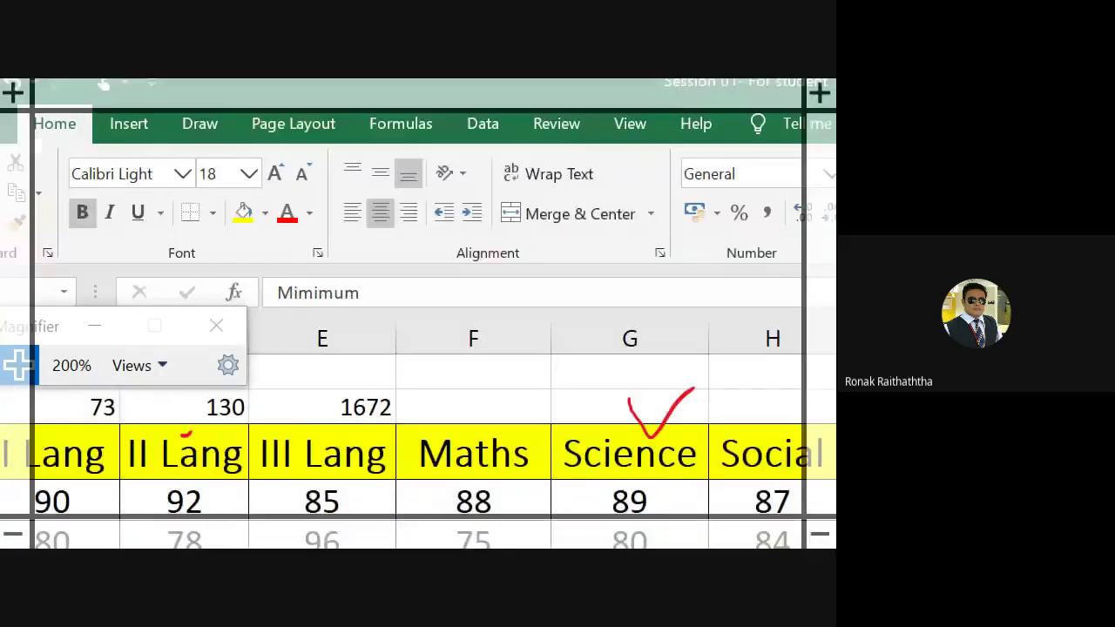
Step: Enter a MIN formula over the first student's six marks, giving 85.00
{"action": "left_click", "coordinate": [472, 201]}
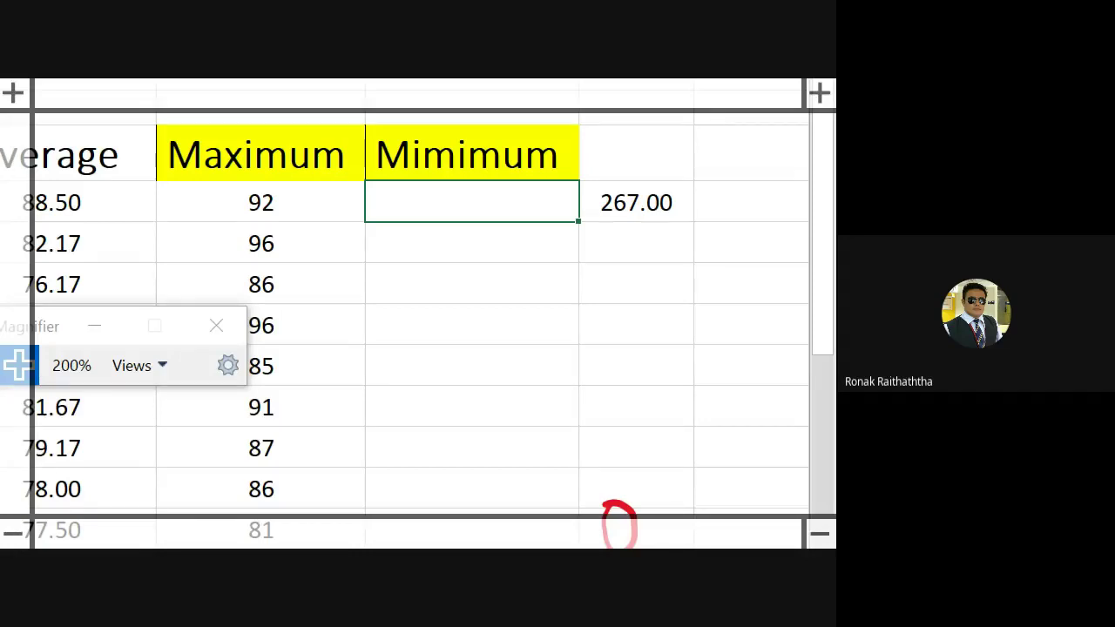
{"action": "type", "text": "=min"}
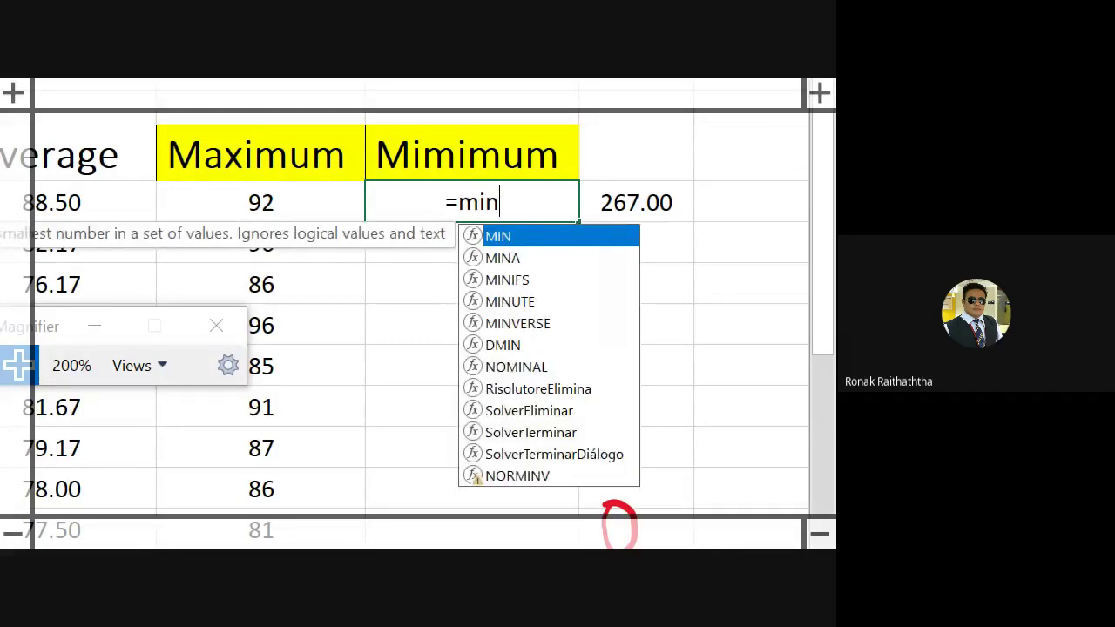
{"action": "type", "text": "("}
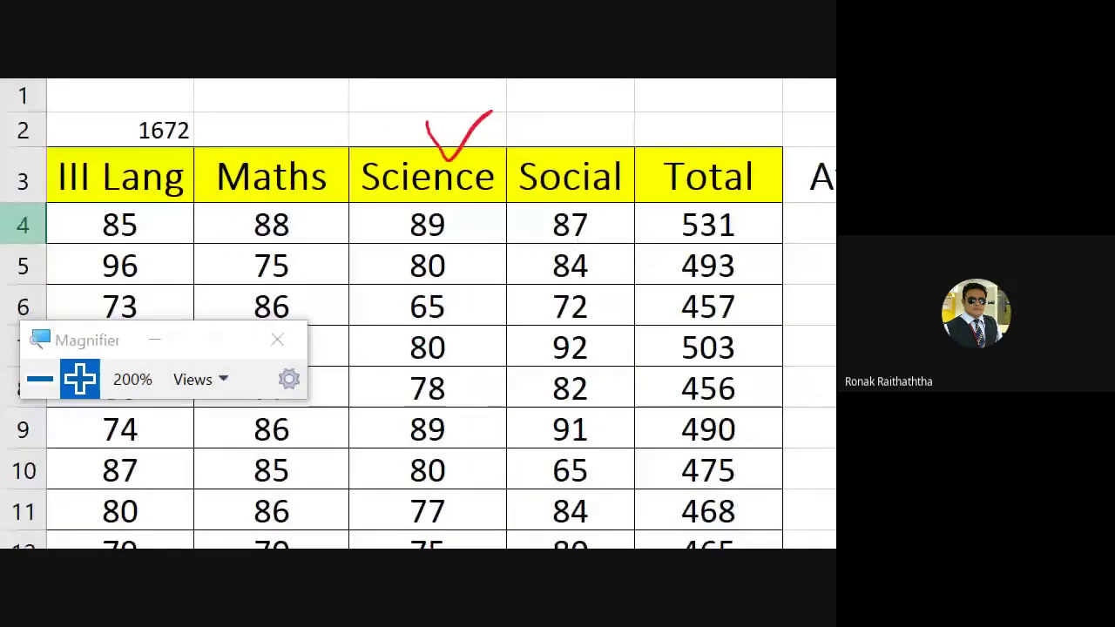
{"action": "left_click", "coordinate": [113, 231]}
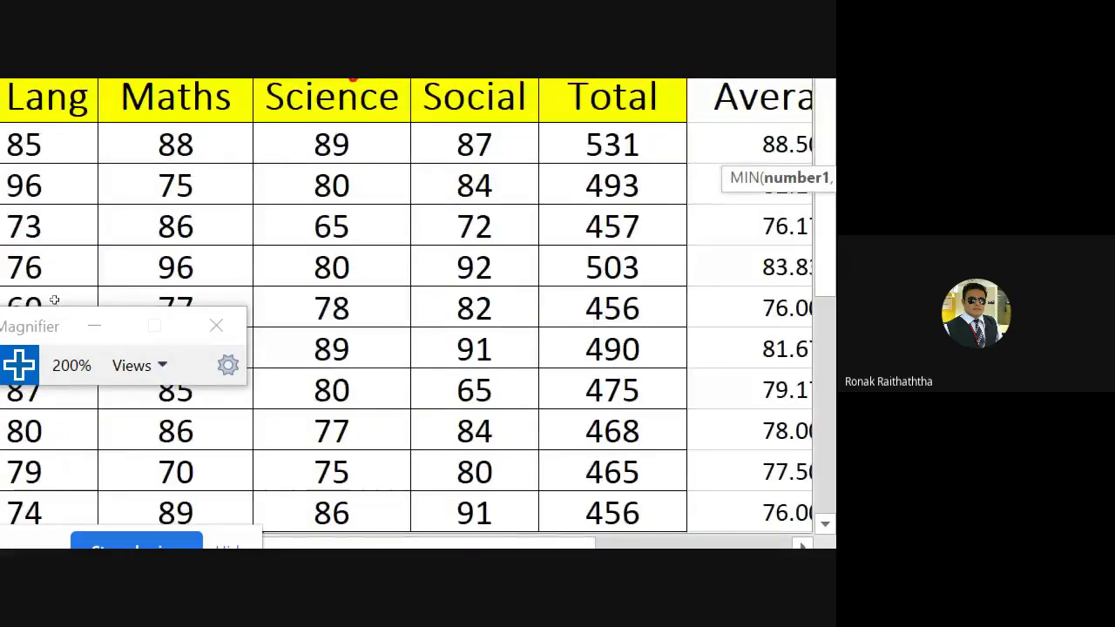
{"action": "key", "text": "Right"}
{"action": "key", "text": "Right"}
{"action": "key", "text": "Left"}
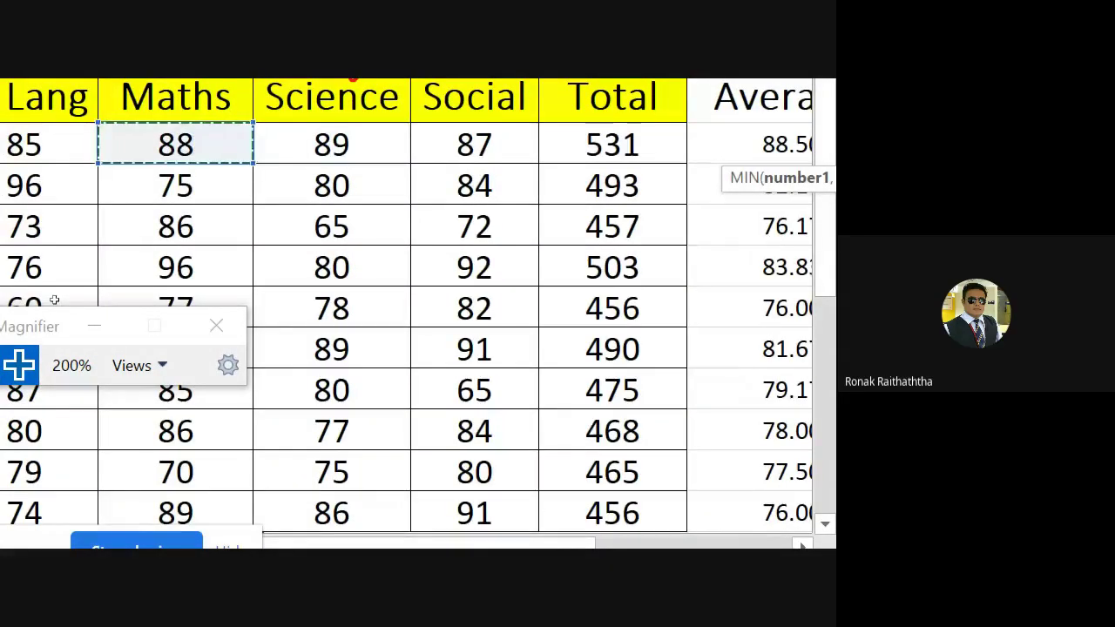
{"action": "left_click_drag", "start_coordinate": [469, 289], "coordinate": [521, 150]}
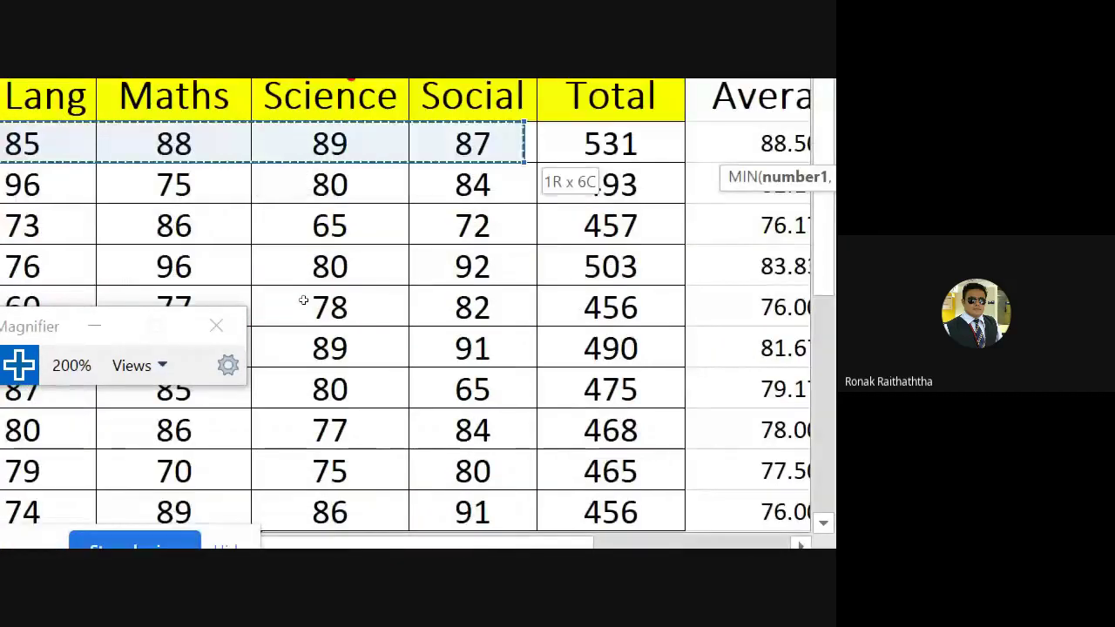
{"action": "type", "text": ")"}
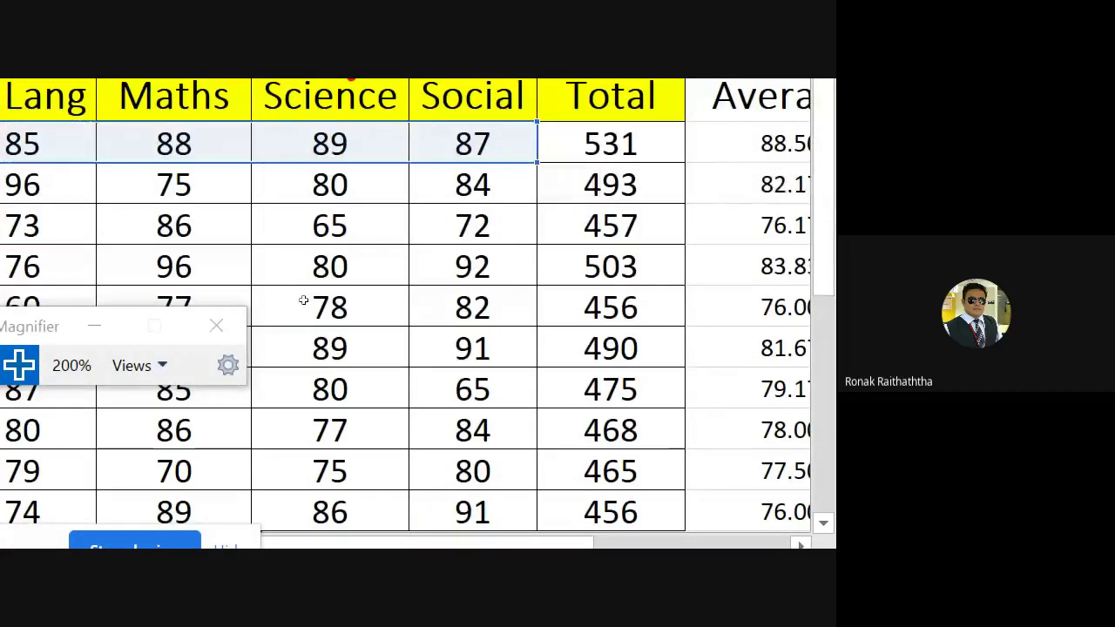
{"action": "key", "text": "Return"}
{"action": "key", "text": "Up"}
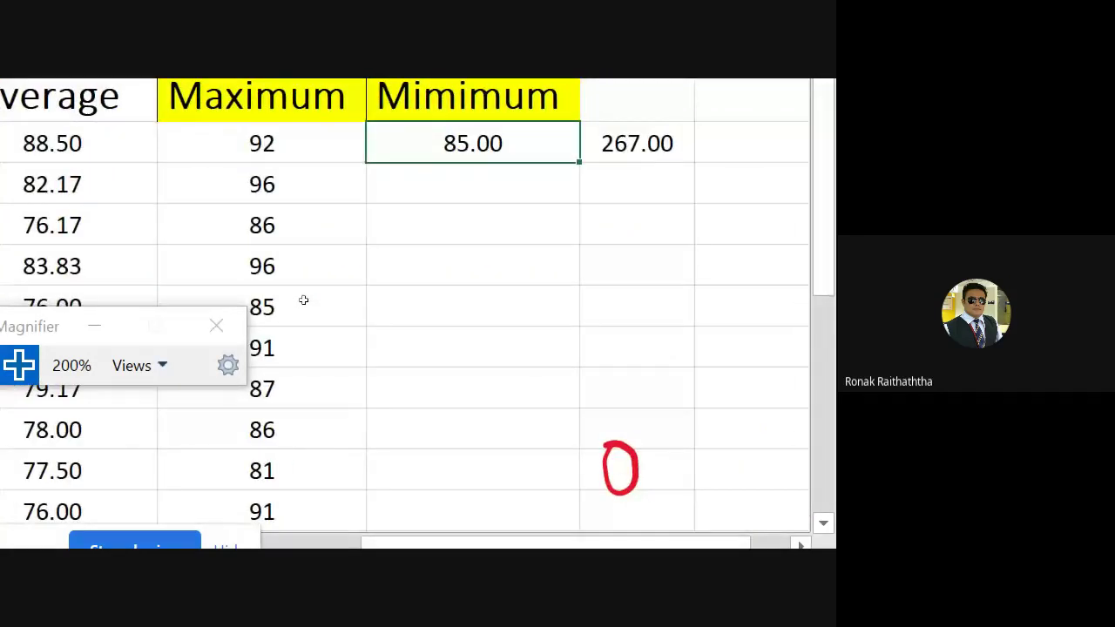
Step: Copy the MIN formula down the Minimum column for the other students
{"action": "key", "text": "ctrl+c"}
{"action": "key", "text": "Down"}
{"action": "key", "text": "shift+Down"}
{"action": "key", "text": "shift+Down"}
{"action": "key", "text": "shift+Down"}
{"action": "key", "text": "shift+Down"}
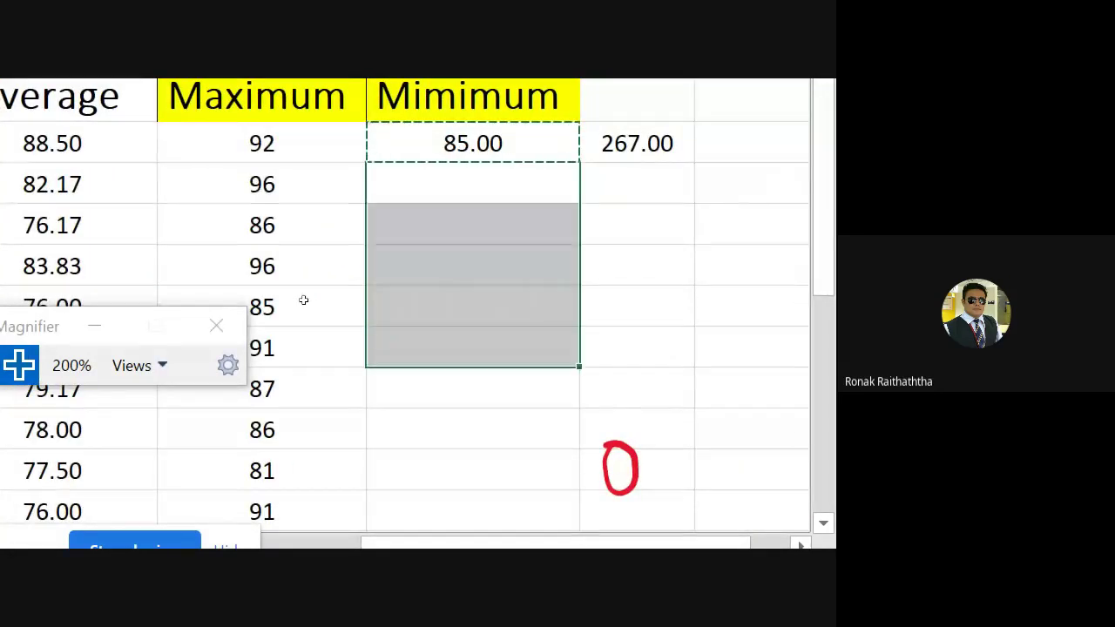
{"action": "key", "text": "shift+Down"}
{"action": "key", "text": "shift+Down"}
{"action": "key", "text": "shift+Down"}
{"action": "key", "text": "shift+Down"}
{"action": "key", "text": "ctrl+v"}
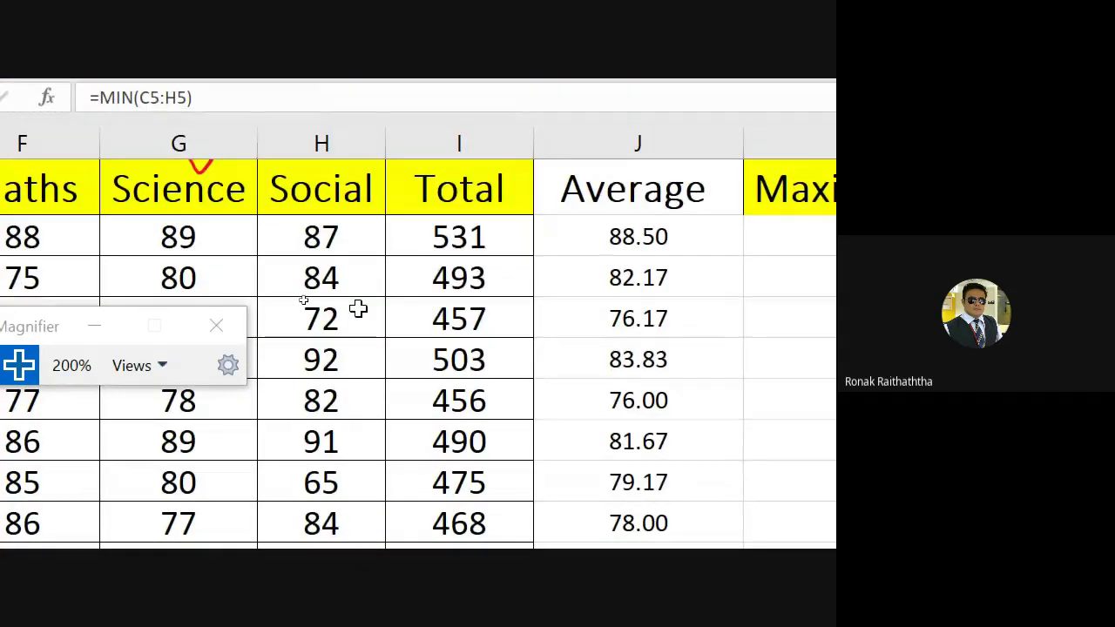
{"action": "key", "text": "Right"}
{"action": "key", "text": "Right"}
{"action": "key", "text": "Up"}
{"action": "key", "text": "Up"}
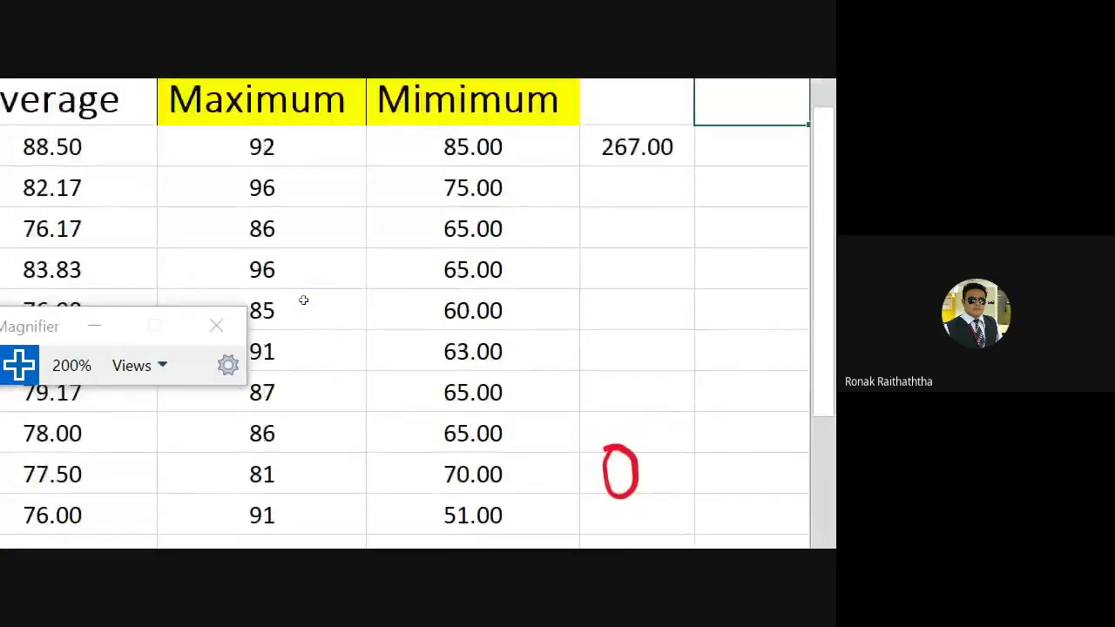
{"action": "key", "text": "Up"}
{"action": "key", "text": "Down"}
{"action": "key", "text": "Left"}
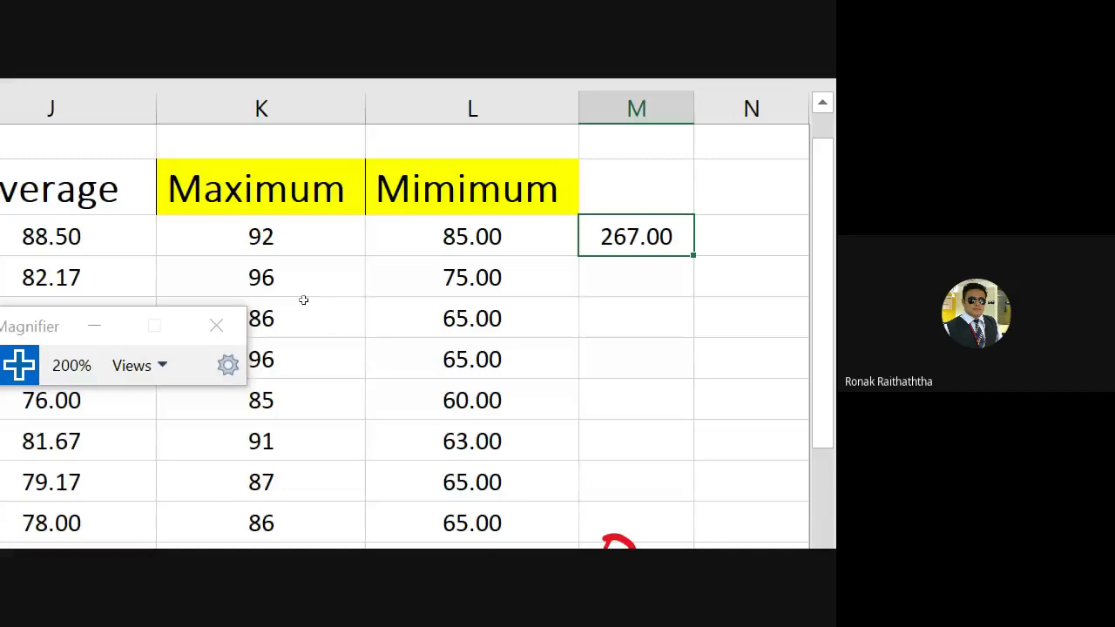
Step: Reset magnification to 100% and return to the Google Meet window
{"action": "key", "text": "alt+Tab"}
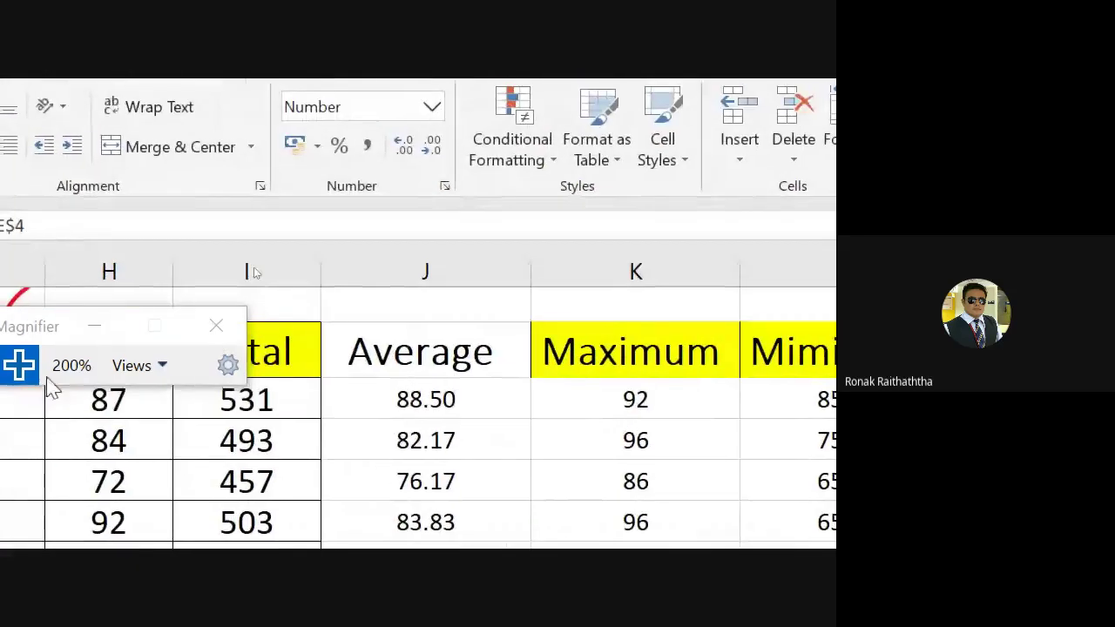
{"action": "left_click", "coordinate": [42, 352]}
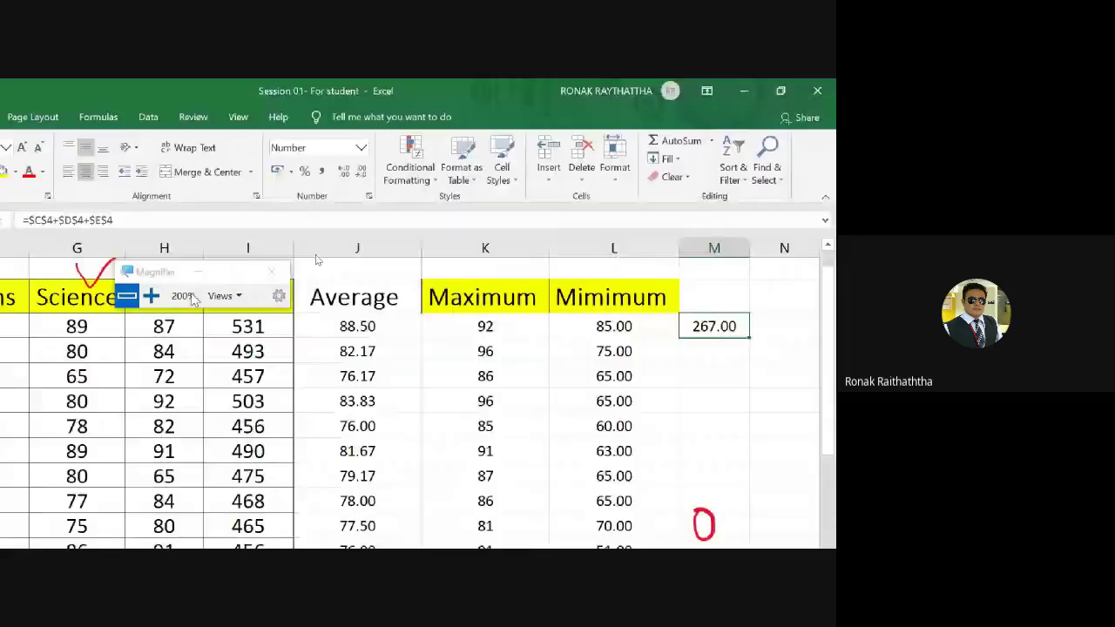
{"action": "key", "text": "alt+Tab"}
{"action": "left_click", "coordinate": [462, 262]}
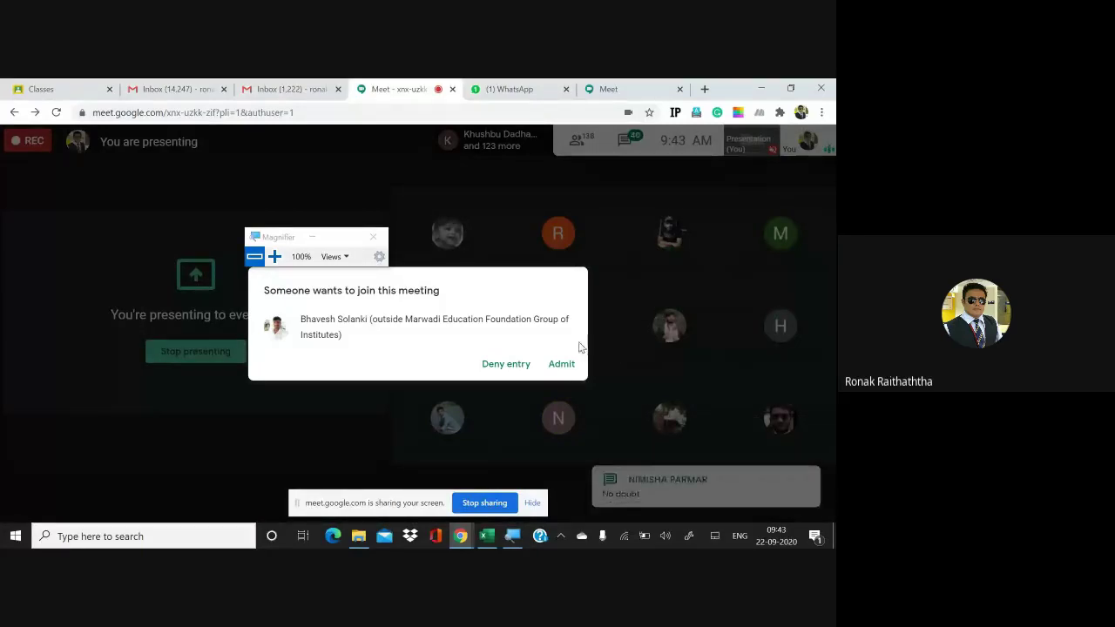
Step: Admit both waiting guests in Google Meet, then return to the Excel marks sheet
{"action": "left_click", "coordinate": [562, 365]}
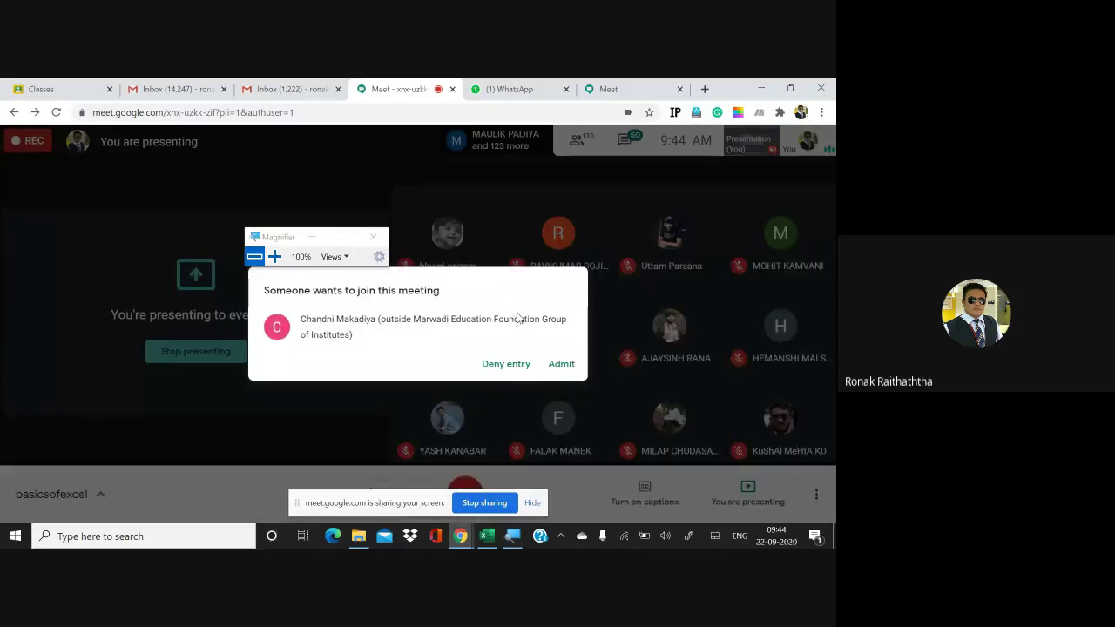
{"action": "left_click", "coordinate": [562, 365]}
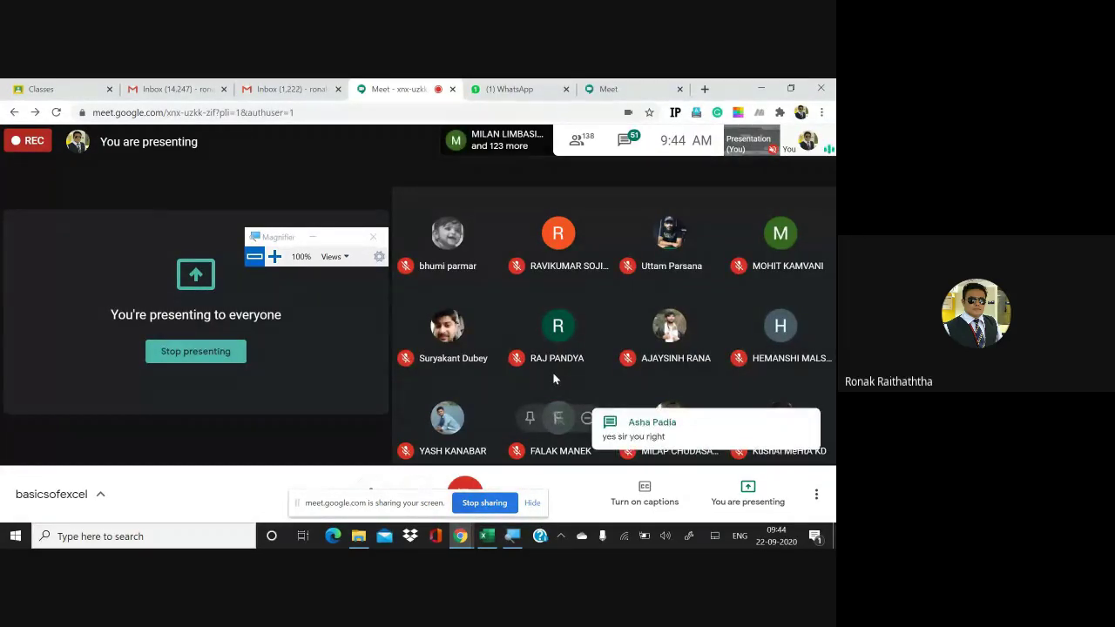
{"action": "key", "text": "alt+Tab"}
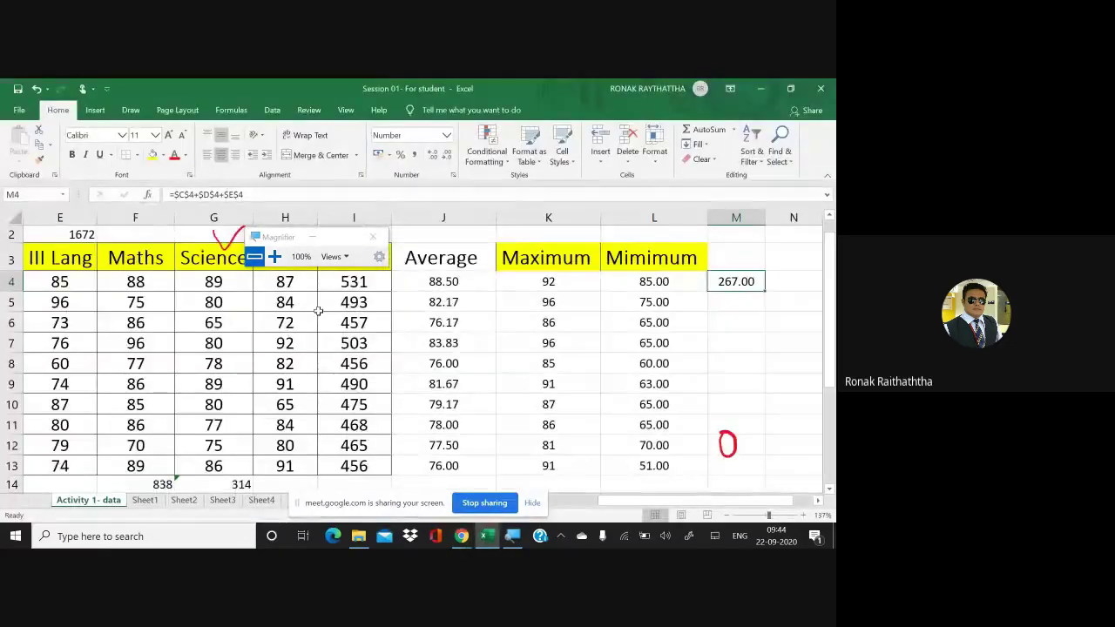
{"action": "key", "text": "alt+Tab"}
{"action": "key", "text": "alt+Tab"}
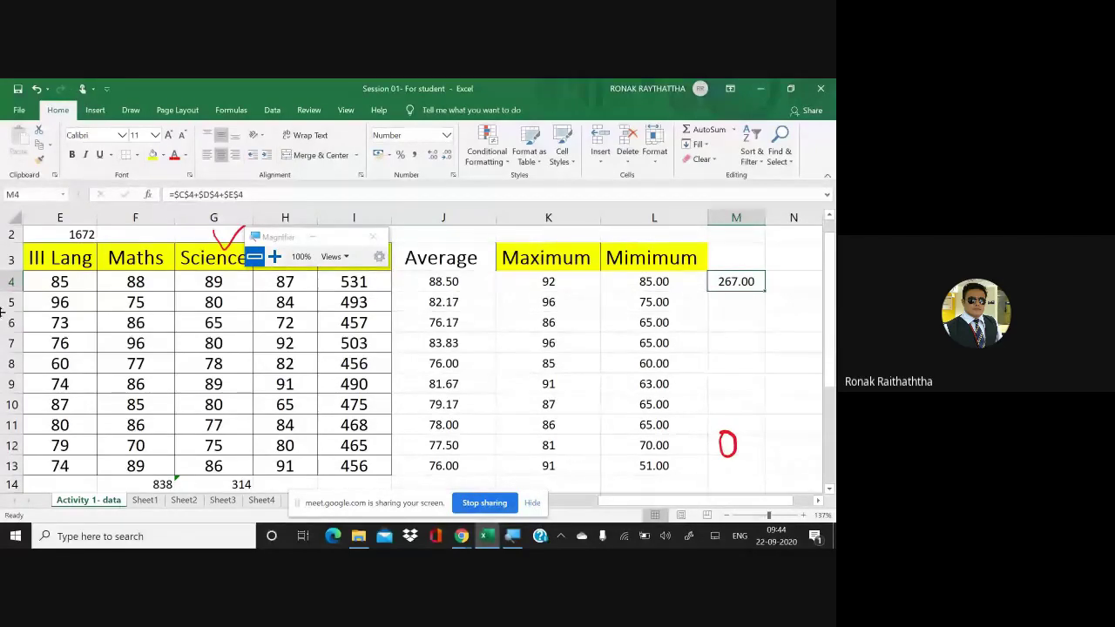
{"action": "left_click_drag", "start_coordinate": [619, 502], "coordinate": [567, 510]}
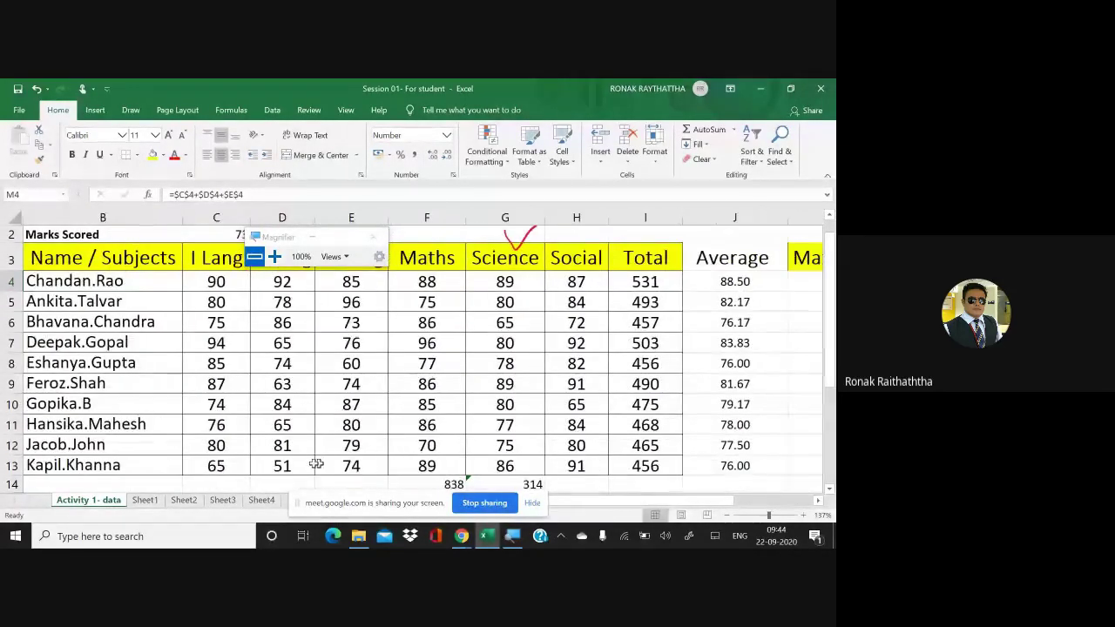
{"action": "left_click", "coordinate": [169, 467]}
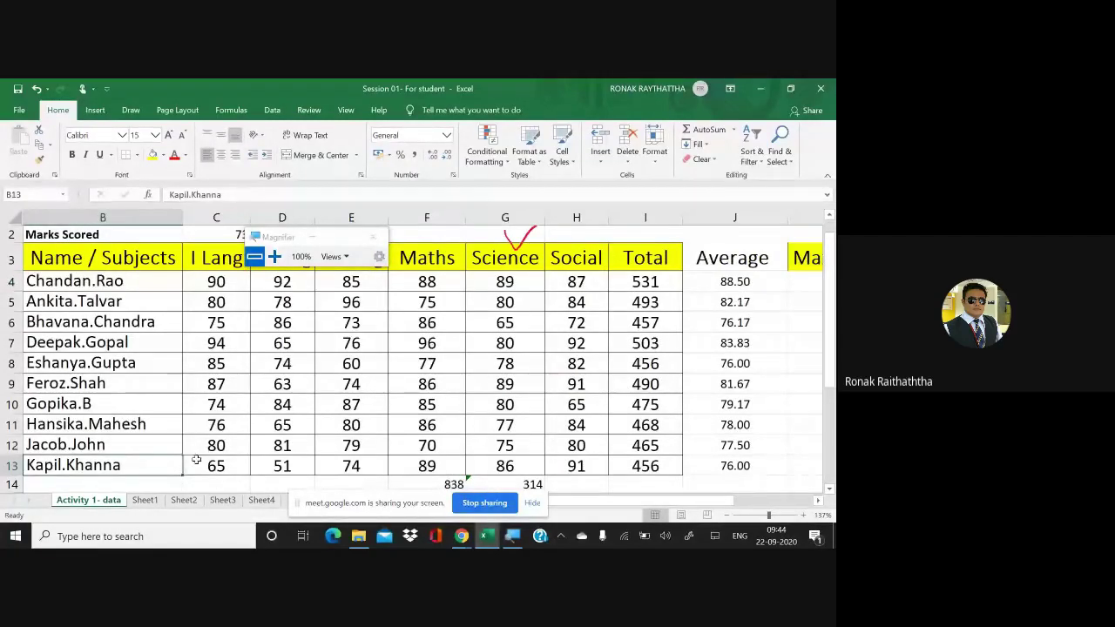
{"action": "left_click", "coordinate": [227, 467]}
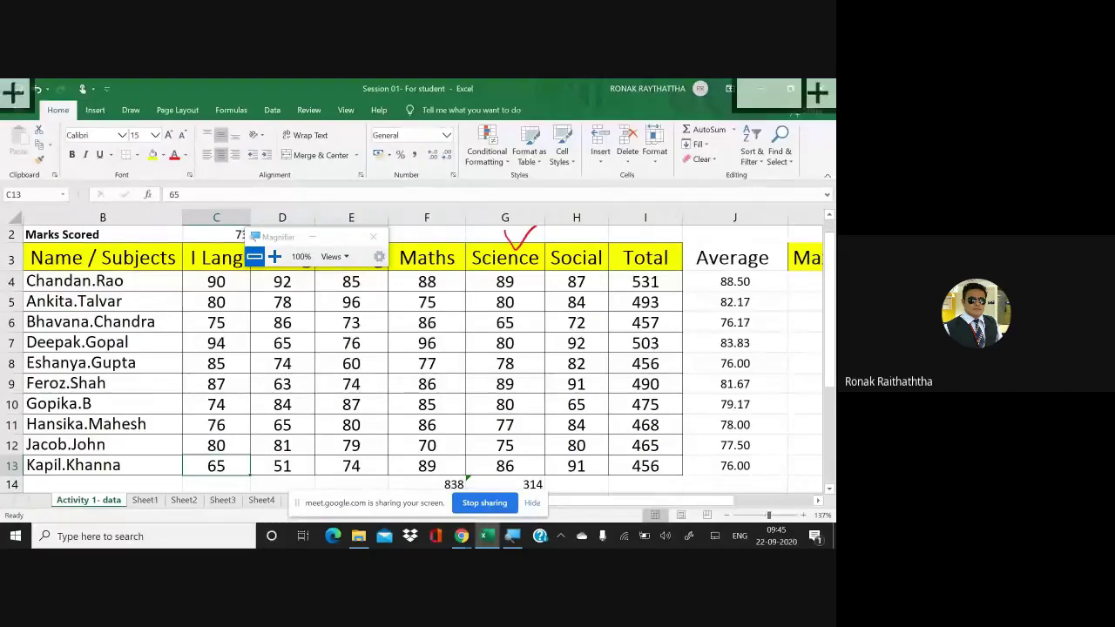
{"action": "scroll", "coordinate": [227, 467], "scroll_direction": "down", "scroll_amount": 1}
{"action": "scroll", "coordinate": [226, 467], "scroll_direction": "up", "scroll_amount": 2, "text": "ctrl"}
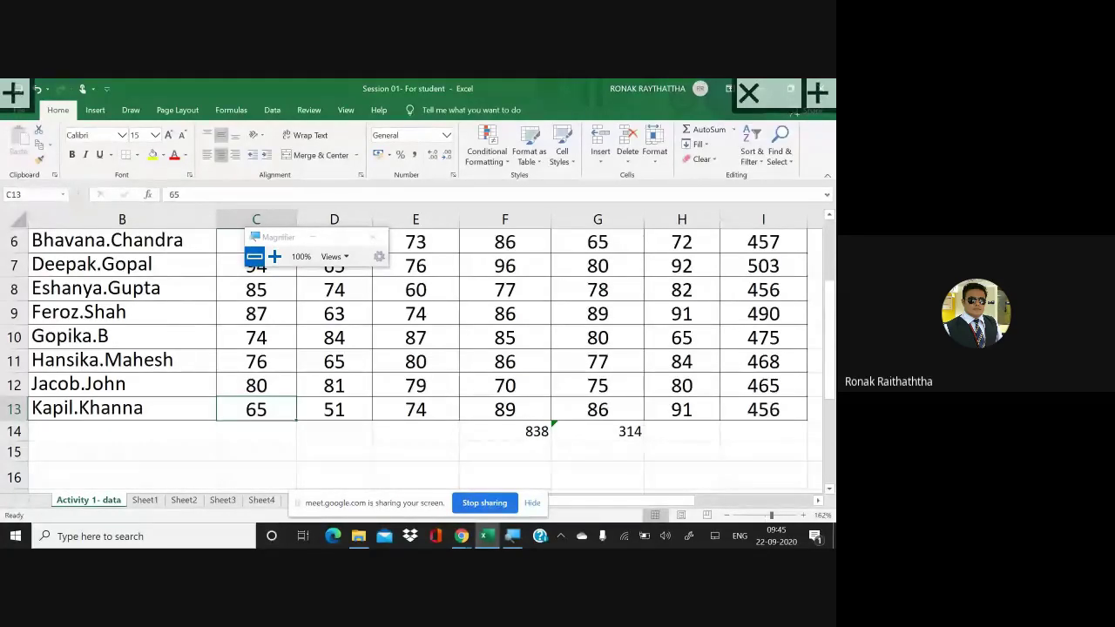
{"action": "left_click", "coordinate": [527, 407]}
{"action": "left_click", "coordinate": [706, 410]}
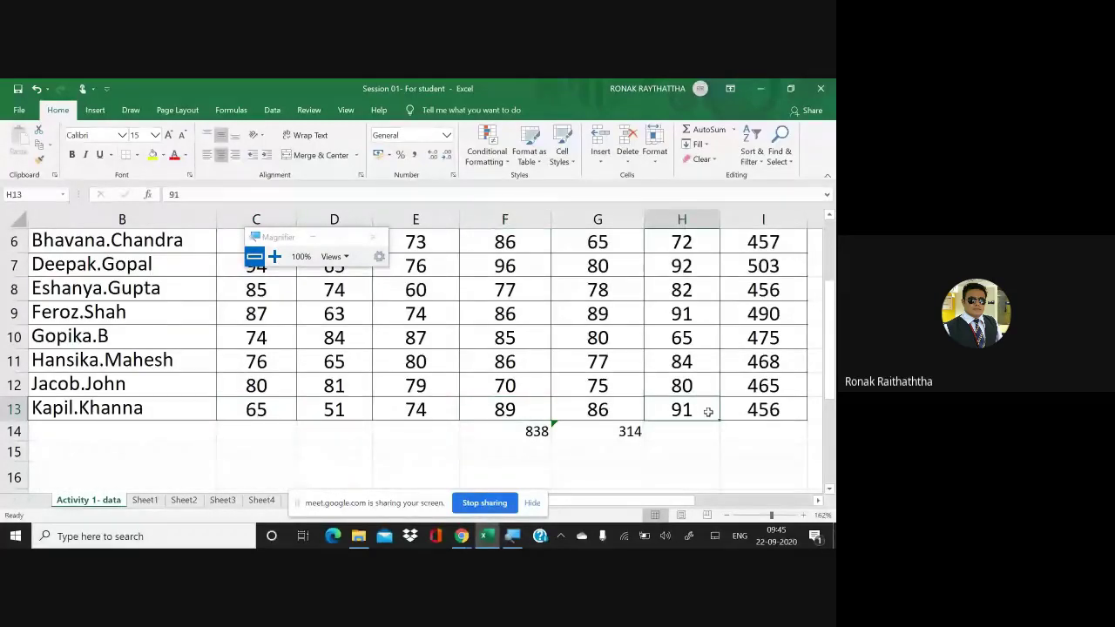
{"action": "left_click", "coordinate": [364, 412]}
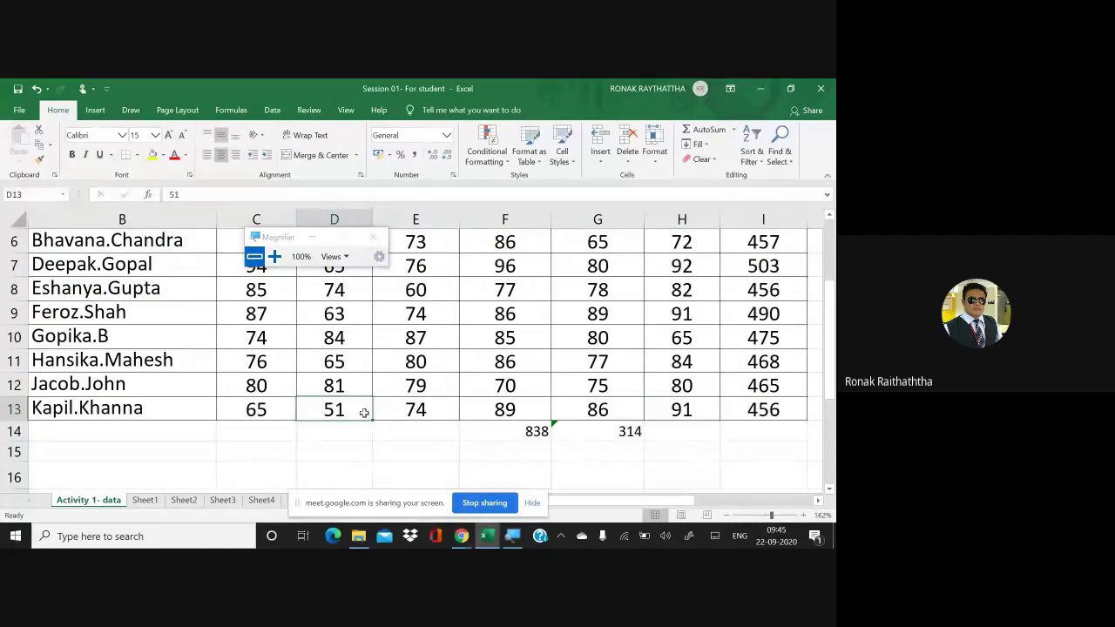
{"action": "left_click", "coordinate": [250, 411]}
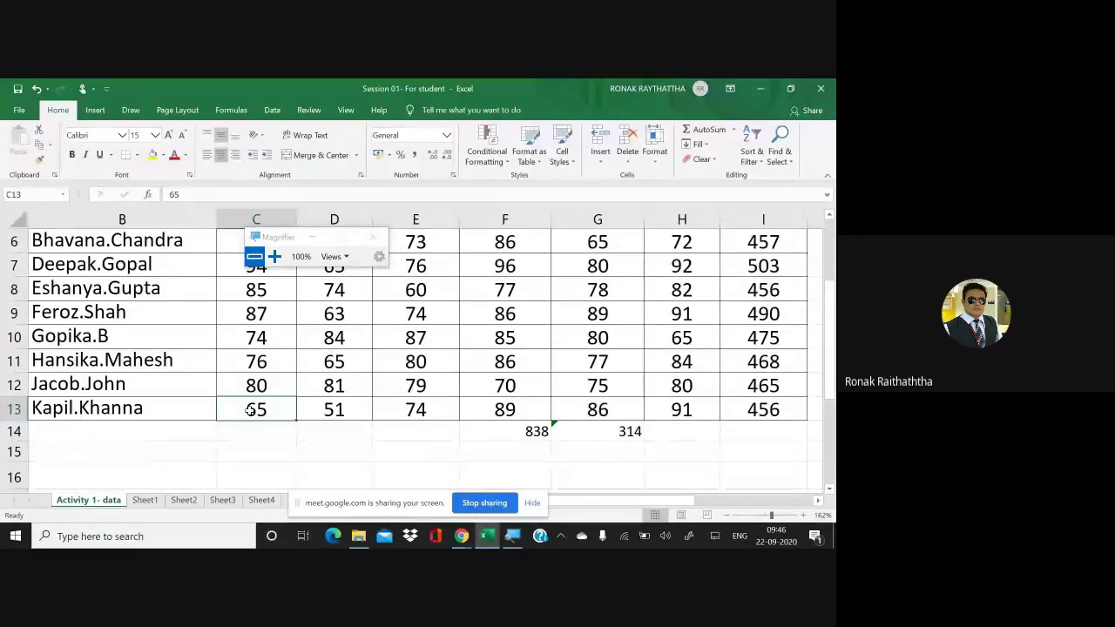
{"action": "scroll", "coordinate": [327, 486], "scroll_direction": "down", "scroll_amount": 1}
Step: Below the marks table, handwrite the letter A in D25 and B in D28
{"action": "scroll", "coordinate": [419, 349], "scroll_direction": "down", "scroll_amount": 4}
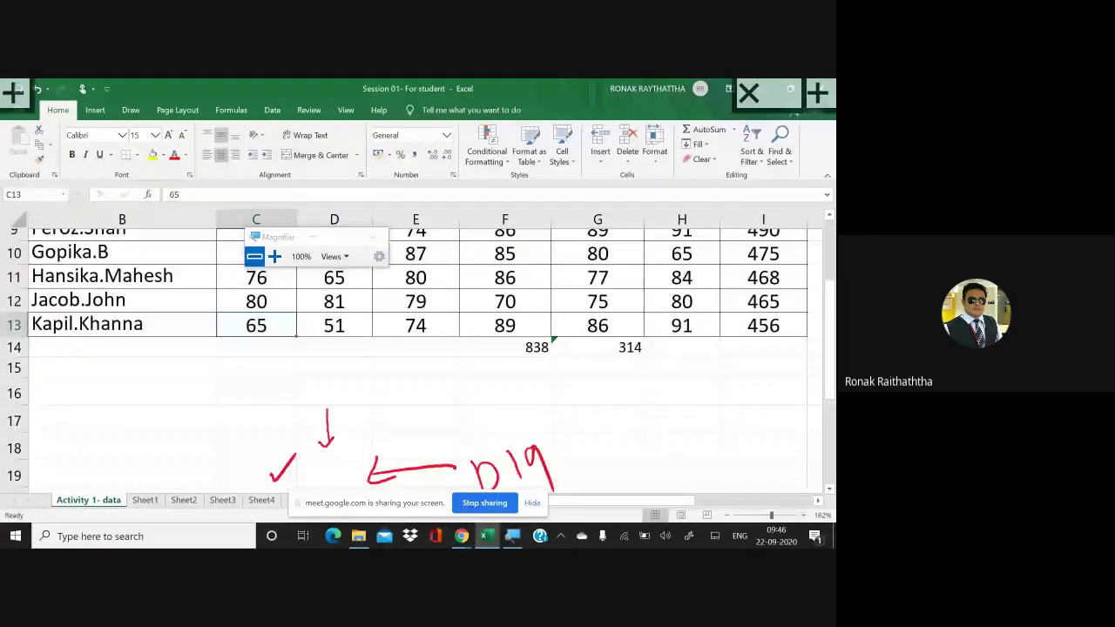
{"action": "scroll", "coordinate": [418, 349], "scroll_direction": "down", "scroll_amount": 3}
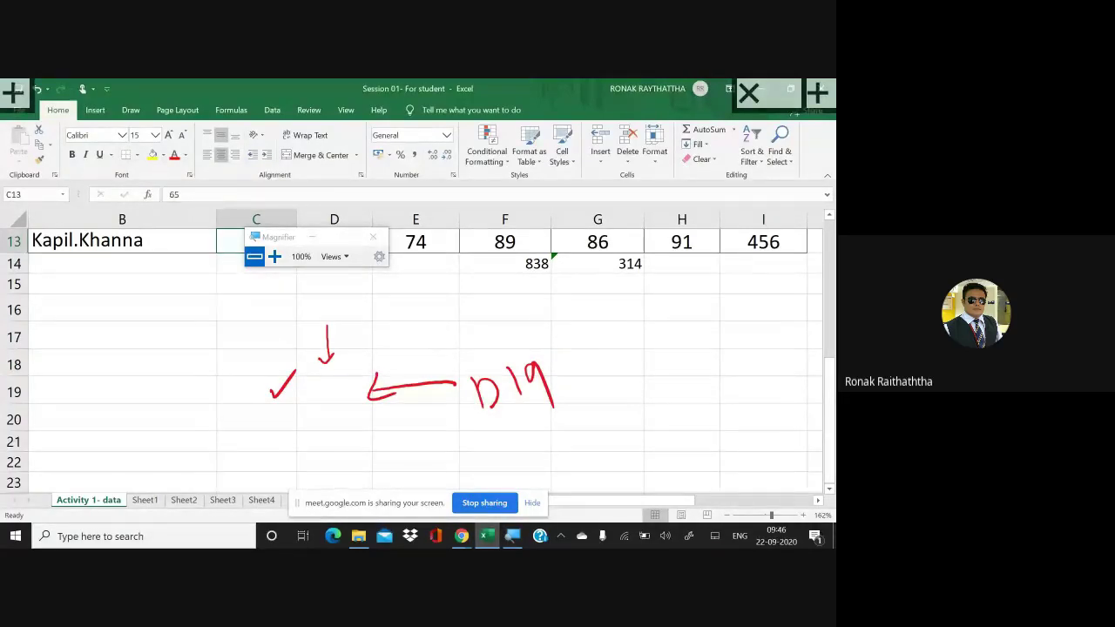
{"action": "scroll", "coordinate": [418, 358], "scroll_direction": "down", "scroll_amount": 1}
{"action": "scroll", "coordinate": [418, 357], "scroll_direction": "down", "scroll_amount": 1}
{"action": "scroll", "coordinate": [418, 357], "scroll_direction": "down", "scroll_amount": 1}
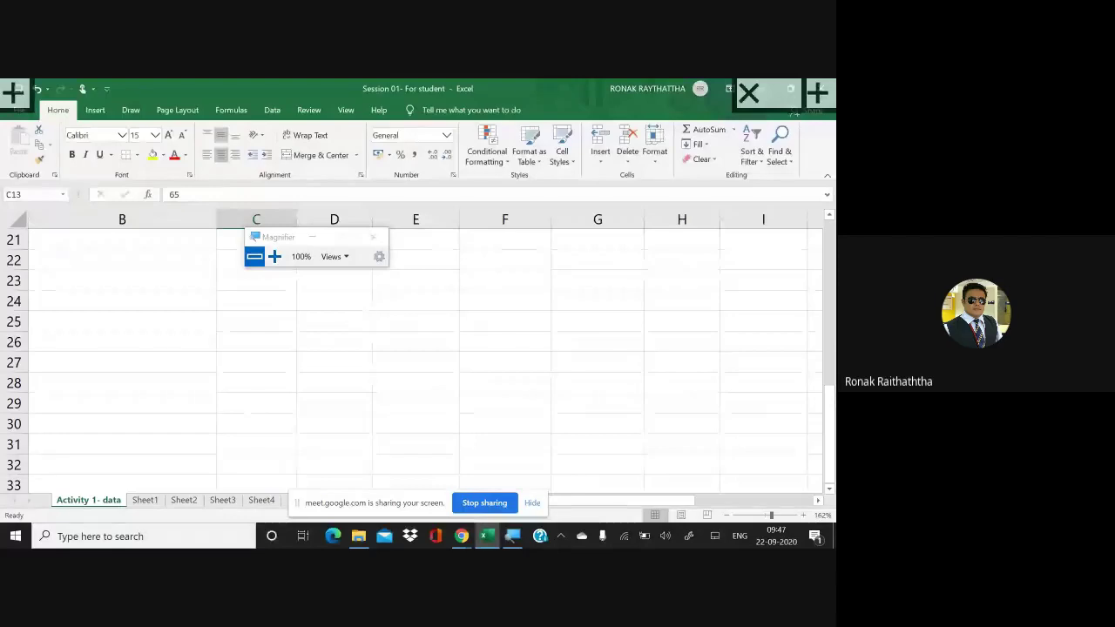
{"action": "left_click_drag", "start_coordinate": [346, 328], "coordinate": [359, 331]}
{"action": "left_click_drag", "start_coordinate": [347, 319], "coordinate": [359, 317]}
{"action": "left_click_drag", "start_coordinate": [349, 365], "coordinate": [349, 394]}
{"action": "left_click_drag", "start_coordinate": [349, 365], "coordinate": [350, 394]}
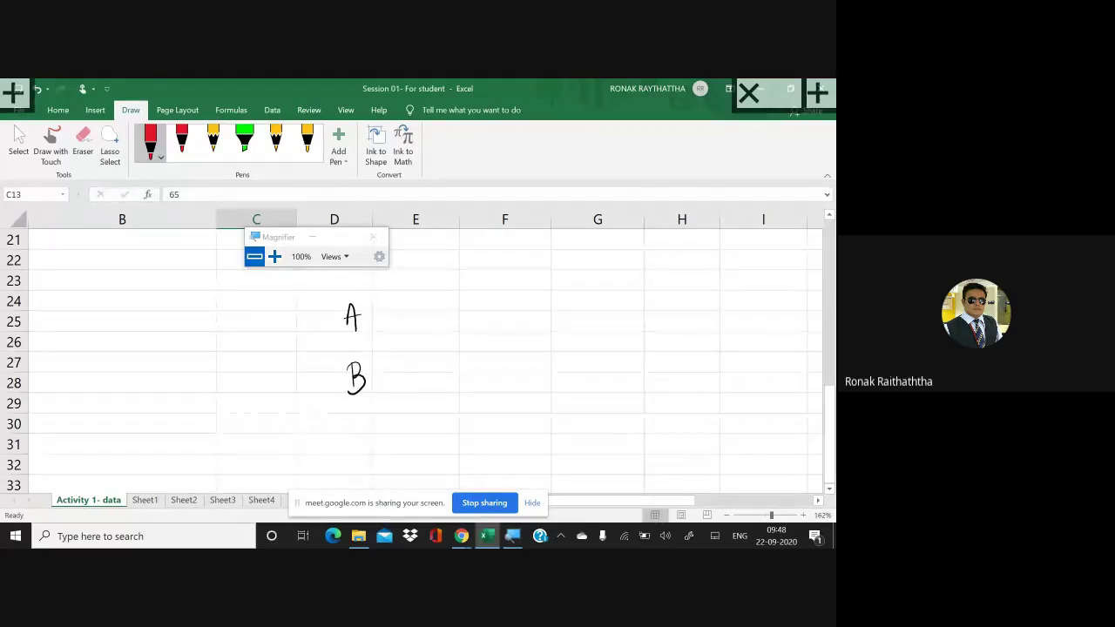
Step: Handwrite red period headers 1 to 6, replacing a misdrawn 45, and underline them
{"action": "scroll", "coordinate": [249, 410], "scroll_direction": "up", "scroll_amount": 1}
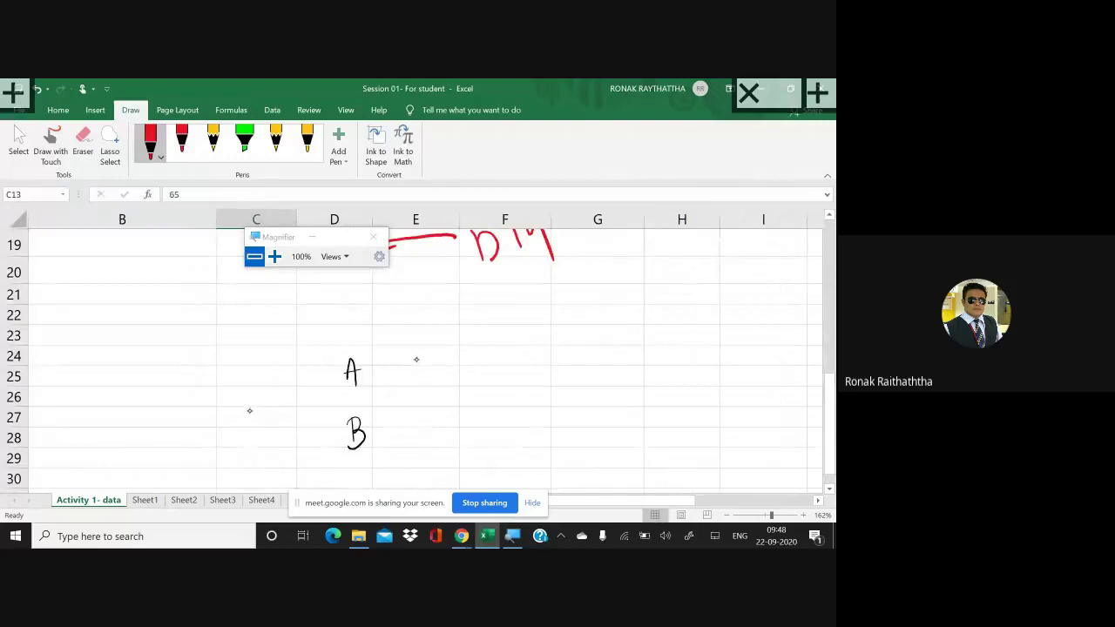
{"action": "left_click_drag", "start_coordinate": [424, 320], "coordinate": [426, 336]}
{"action": "left_click_drag", "start_coordinate": [516, 319], "coordinate": [533, 332]}
{"action": "left_click_drag", "start_coordinate": [623, 314], "coordinate": [621, 331]}
{"action": "mouse_move", "coordinate": [722, 310]}
{"action": "left_mouse_down"}
{"action": "mouse_move", "coordinate": [732, 329]}
{"action": "mouse_move", "coordinate": [810, 308]}
{"action": "left_mouse_up"}
{"action": "scroll", "coordinate": [419, 348], "scroll_direction": "right", "scroll_amount": 2}
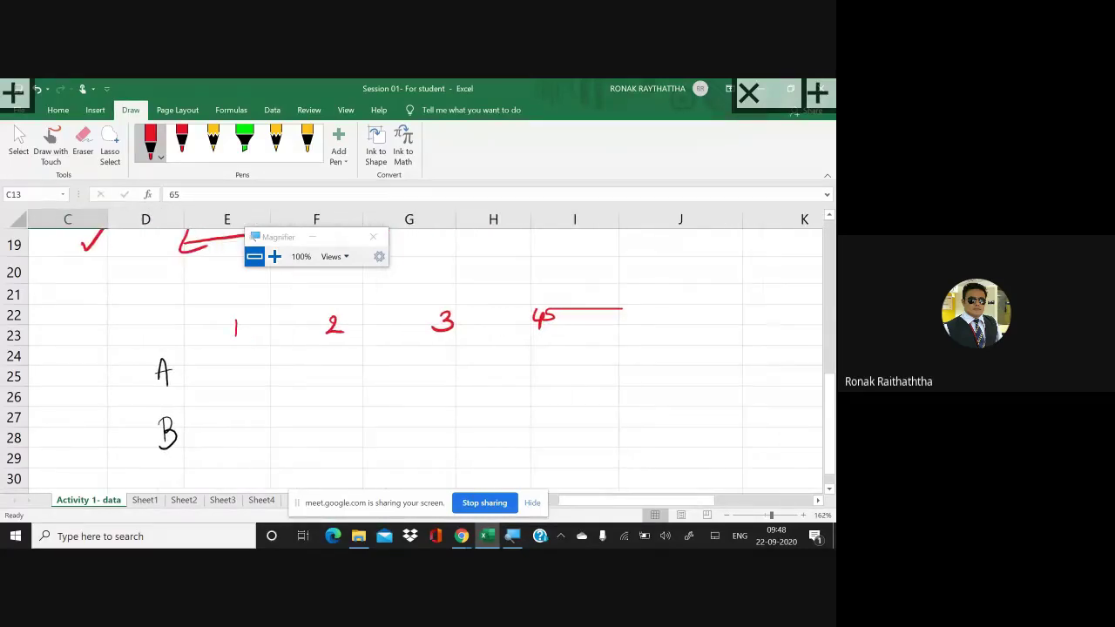
{"action": "left_click", "coordinate": [554, 322]}
{"action": "key", "text": "Delete"}
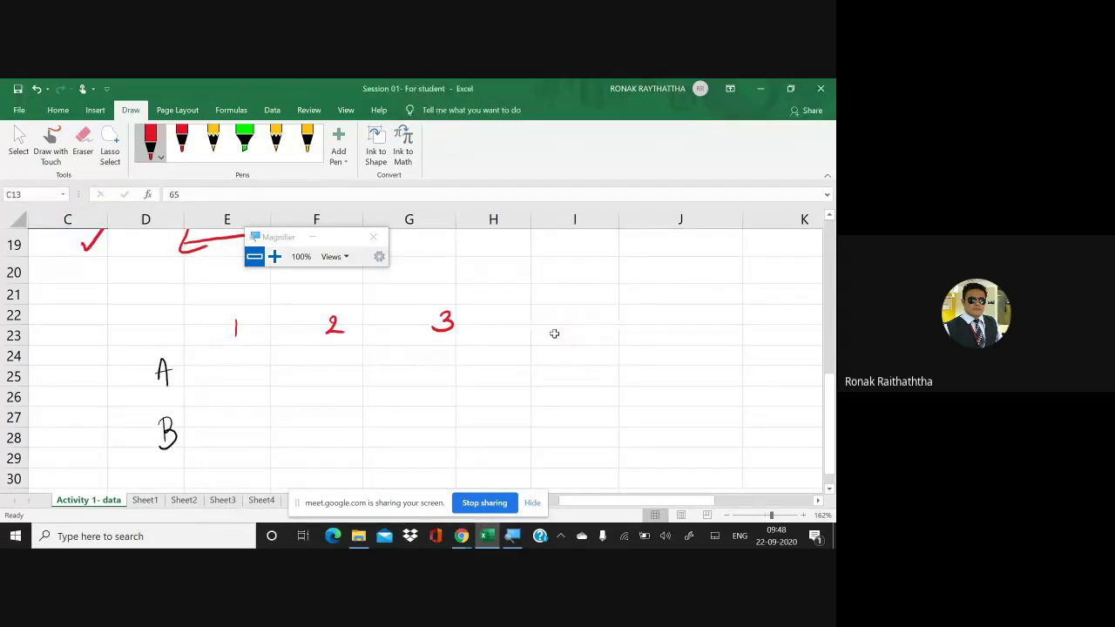
{"action": "mouse_move", "coordinate": [534, 306]}
{"action": "left_mouse_down"}
{"action": "mouse_move", "coordinate": [551, 324]}
{"action": "mouse_move", "coordinate": [547, 338]}
{"action": "left_mouse_up"}
{"action": "mouse_move", "coordinate": [650, 312]}
{"action": "left_mouse_down"}
{"action": "mouse_move", "coordinate": [655, 331]}
{"action": "mouse_move", "coordinate": [668, 305]}
{"action": "left_mouse_up"}
{"action": "left_click_drag", "start_coordinate": [772, 307], "coordinate": [768, 323]}
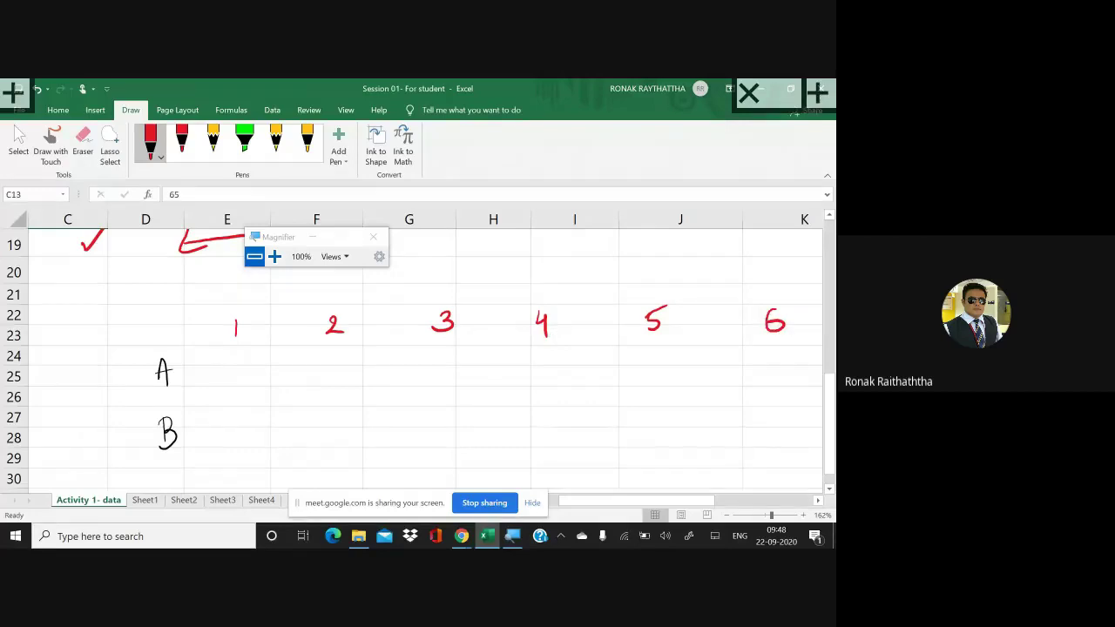
{"action": "left_click_drag", "start_coordinate": [225, 349], "coordinate": [806, 339]}
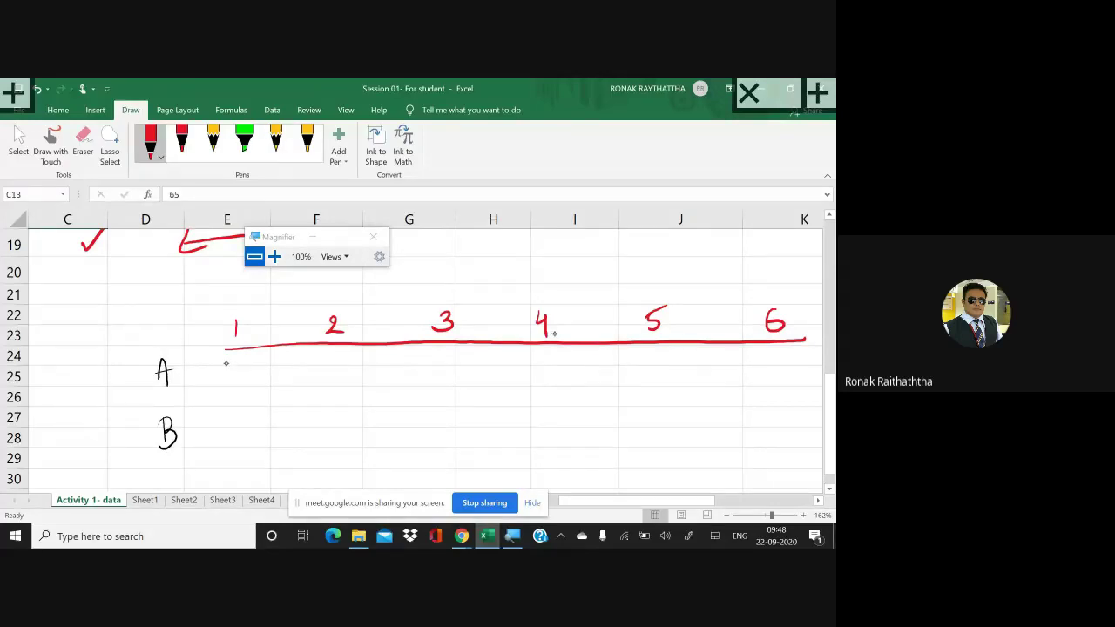
Step: Write row A's scores 100, 90, 102, 92, 114, 118 and start row B with 100
{"action": "mouse_move", "coordinate": [217, 368]}
{"action": "left_mouse_down"}
{"action": "mouse_move", "coordinate": [215, 384]}
{"action": "mouse_move", "coordinate": [245, 371]}
{"action": "left_mouse_up"}
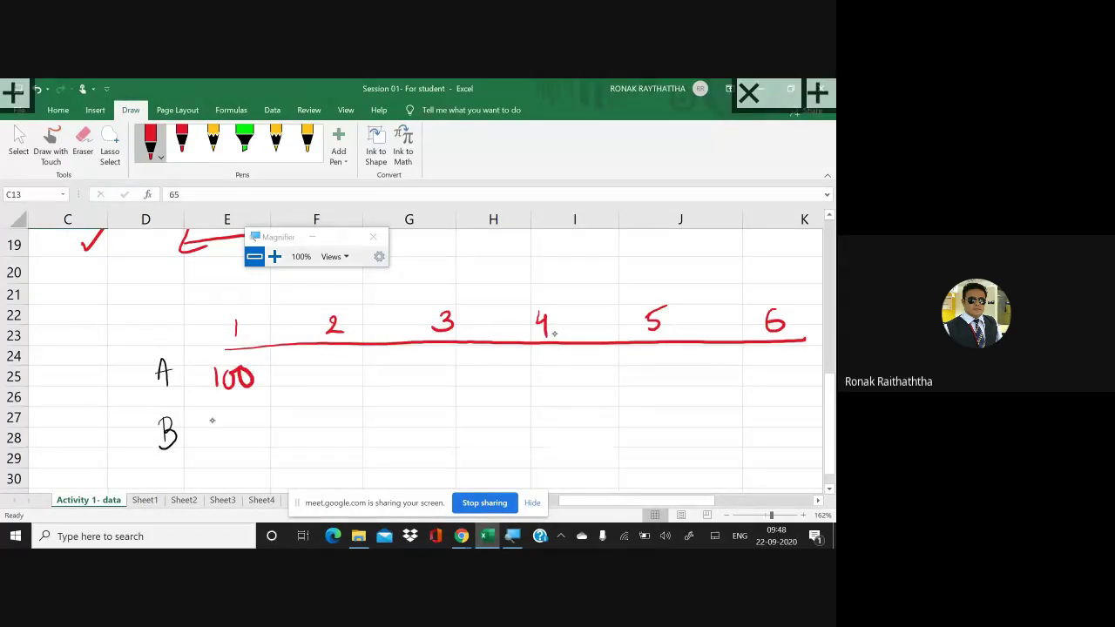
{"action": "mouse_move", "coordinate": [218, 423]}
{"action": "left_mouse_down"}
{"action": "mouse_move", "coordinate": [218, 445]}
{"action": "mouse_move", "coordinate": [232, 426]}
{"action": "mouse_move", "coordinate": [250, 426]}
{"action": "left_mouse_up"}
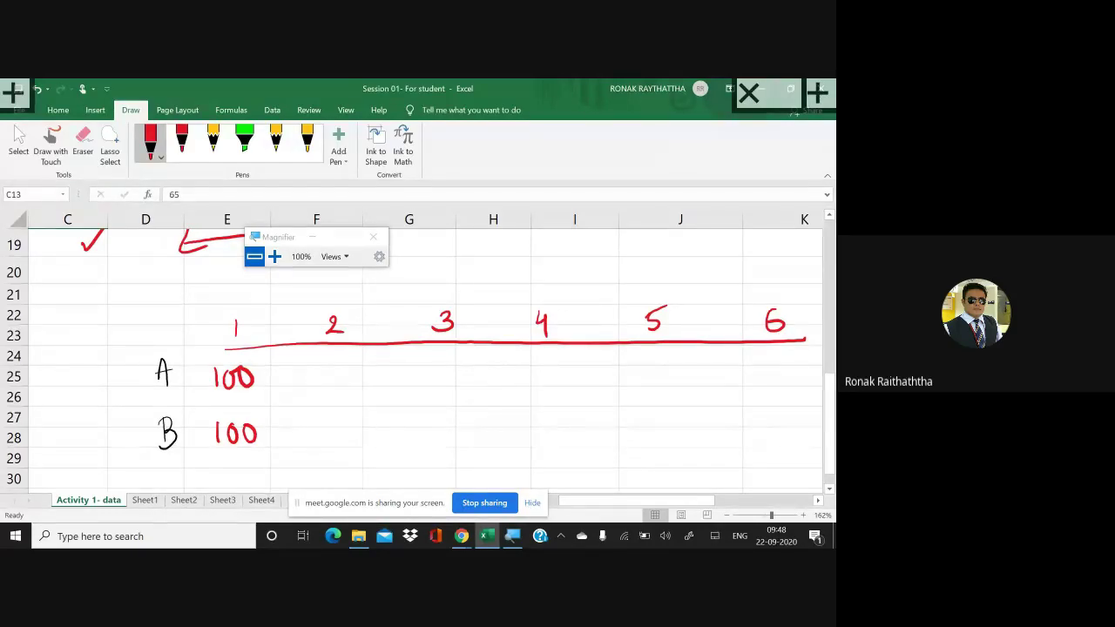
{"action": "mouse_move", "coordinate": [320, 373]}
{"action": "left_mouse_down"}
{"action": "mouse_move", "coordinate": [317, 394]}
{"action": "mouse_move", "coordinate": [335, 370]}
{"action": "left_mouse_up"}
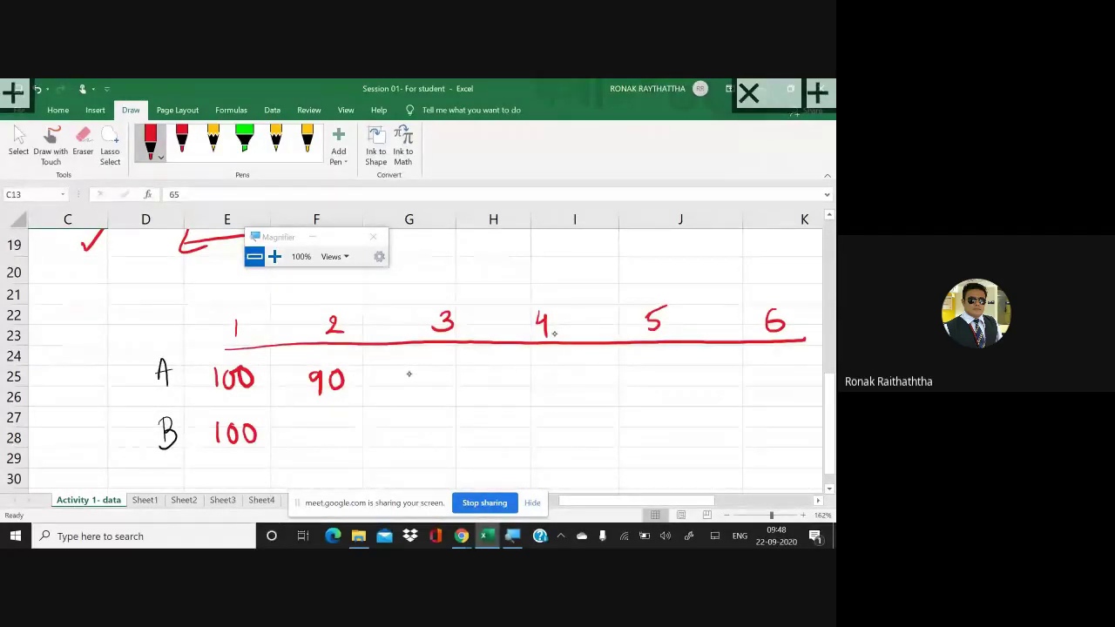
{"action": "mouse_move", "coordinate": [410, 372]}
{"action": "left_mouse_down"}
{"action": "mouse_move", "coordinate": [409, 389]}
{"action": "mouse_move", "coordinate": [420, 374]}
{"action": "mouse_move", "coordinate": [451, 390]}
{"action": "left_mouse_up"}
{"action": "mouse_move", "coordinate": [536, 372]}
{"action": "left_mouse_down"}
{"action": "mouse_move", "coordinate": [541, 390]}
{"action": "mouse_move", "coordinate": [568, 388]}
{"action": "left_mouse_up"}
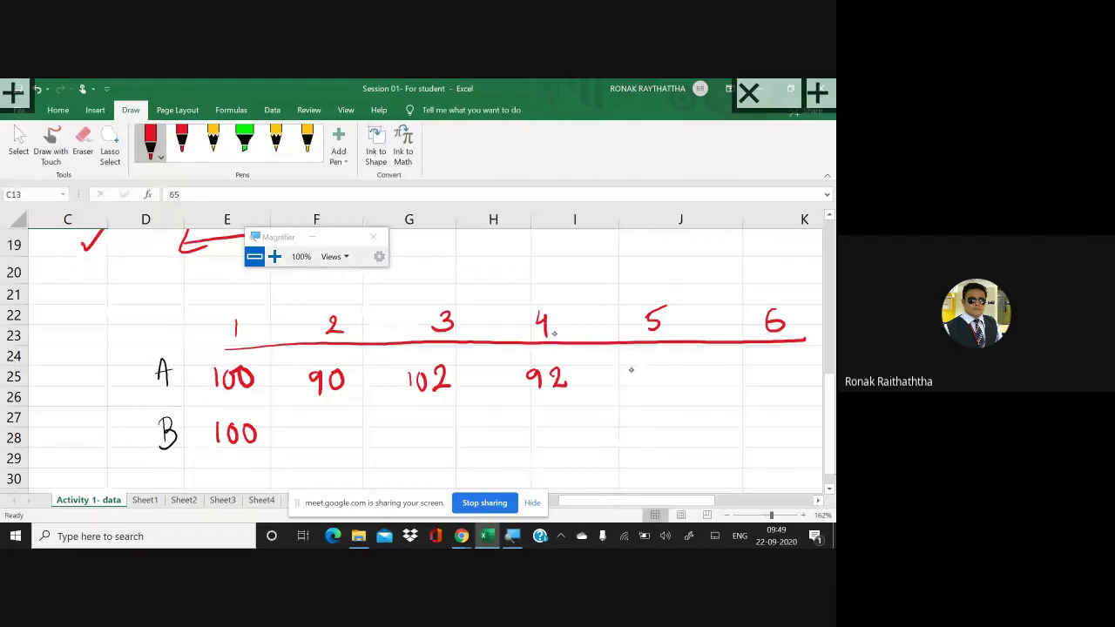
{"action": "mouse_move", "coordinate": [634, 367]}
{"action": "left_mouse_down"}
{"action": "mouse_move", "coordinate": [636, 388]}
{"action": "mouse_move", "coordinate": [647, 387]}
{"action": "left_mouse_up"}
{"action": "left_click_drag", "start_coordinate": [658, 366], "coordinate": [667, 380]}
{"action": "left_click_drag", "start_coordinate": [667, 368], "coordinate": [668, 397]}
{"action": "mouse_move", "coordinate": [754, 366]}
{"action": "left_mouse_down"}
{"action": "mouse_move", "coordinate": [760, 389]}
{"action": "mouse_move", "coordinate": [789, 366]}
{"action": "left_mouse_up"}
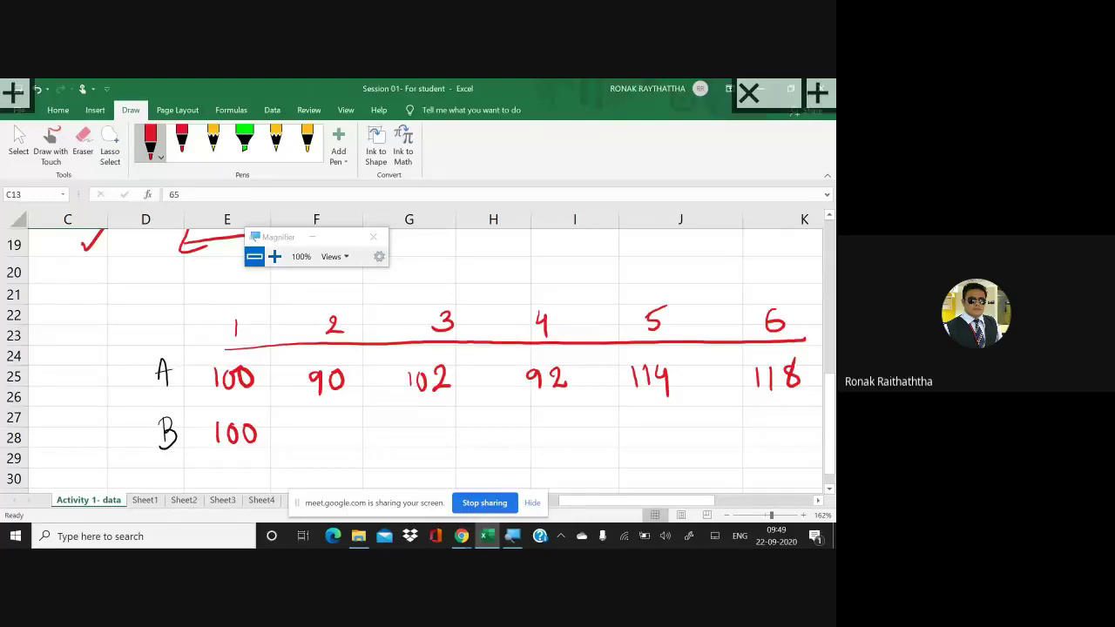
Step: Handwrite 102, 104, 106, 108 and 110 across row B, then switch to Google Meet
{"action": "mouse_move", "coordinate": [307, 422]}
{"action": "left_mouse_down"}
{"action": "mouse_move", "coordinate": [307, 442]}
{"action": "mouse_move", "coordinate": [324, 423]}
{"action": "mouse_move", "coordinate": [357, 440]}
{"action": "mouse_move", "coordinate": [417, 446]}
{"action": "left_mouse_up"}
{"action": "left_click_drag", "start_coordinate": [427, 429], "coordinate": [459, 451]}
{"action": "mouse_move", "coordinate": [539, 423]}
{"action": "left_mouse_down"}
{"action": "mouse_move", "coordinate": [538, 446]}
{"action": "mouse_move", "coordinate": [555, 426]}
{"action": "mouse_move", "coordinate": [638, 432]}
{"action": "mouse_move", "coordinate": [640, 448]}
{"action": "left_mouse_up"}
{"action": "left_click_drag", "start_coordinate": [659, 427], "coordinate": [687, 422]}
{"action": "mouse_move", "coordinate": [758, 416]}
{"action": "left_mouse_down"}
{"action": "mouse_move", "coordinate": [758, 434]}
{"action": "mouse_move", "coordinate": [771, 436]}
{"action": "mouse_move", "coordinate": [789, 416]}
{"action": "left_mouse_up"}
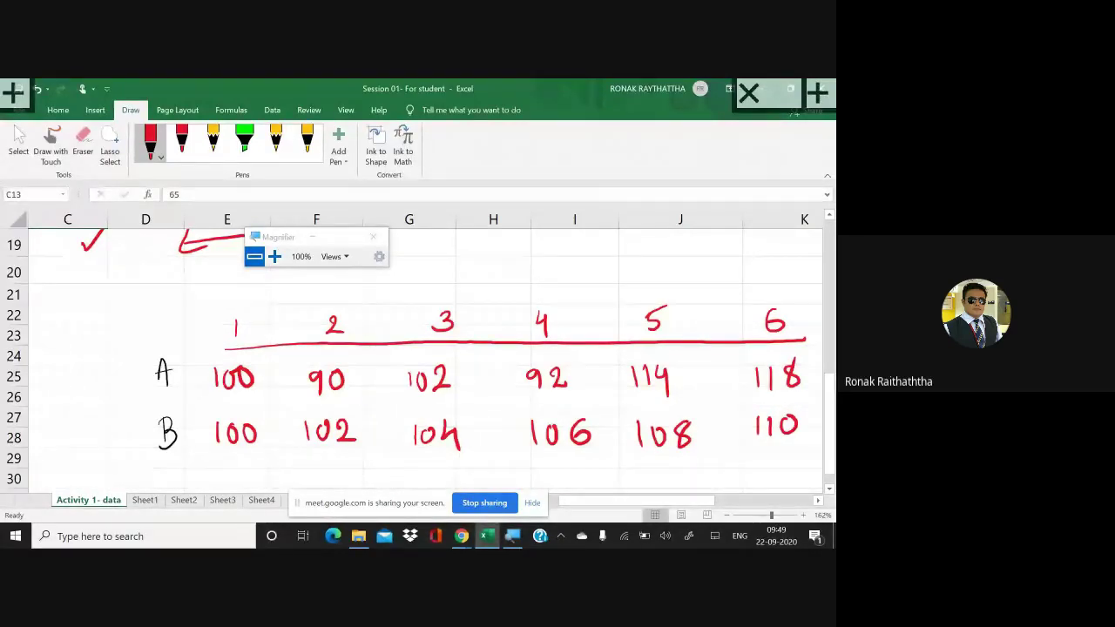
{"action": "key", "text": "alt+Tab"}
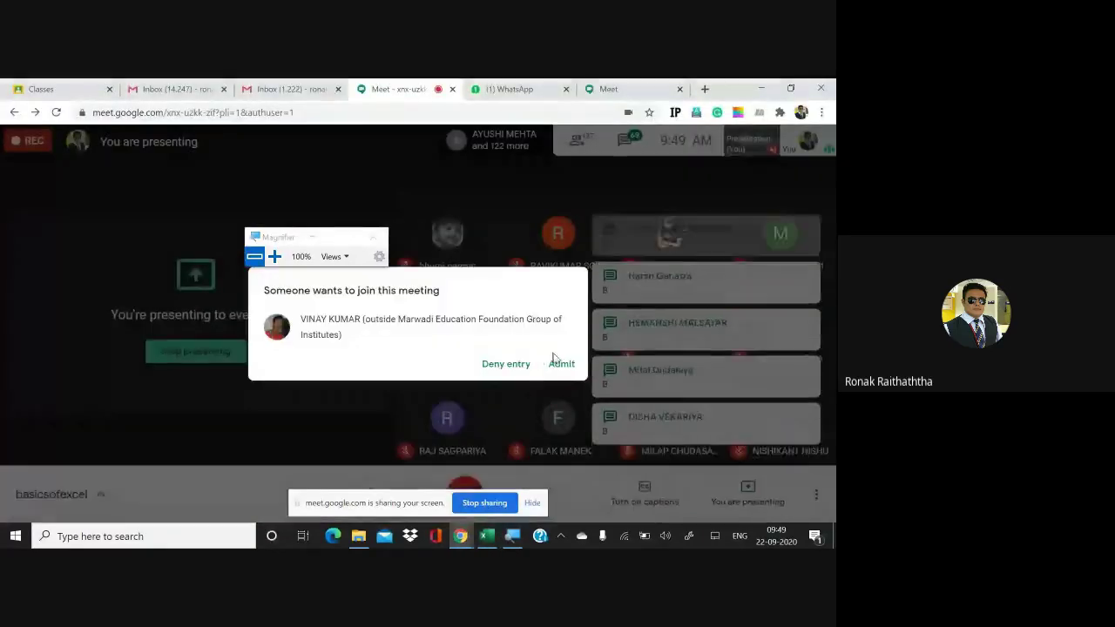
Step: Admit the waiting guest in Google Meet and return to the Excel ink table
{"action": "left_click", "coordinate": [563, 364]}
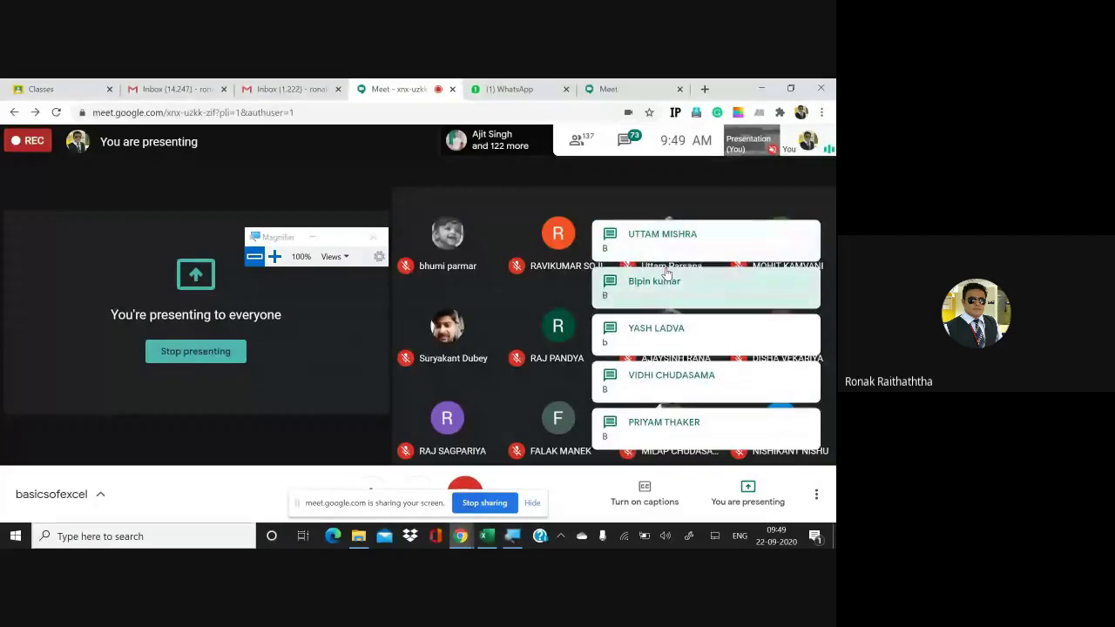
{"action": "key", "text": "alt+Tab"}
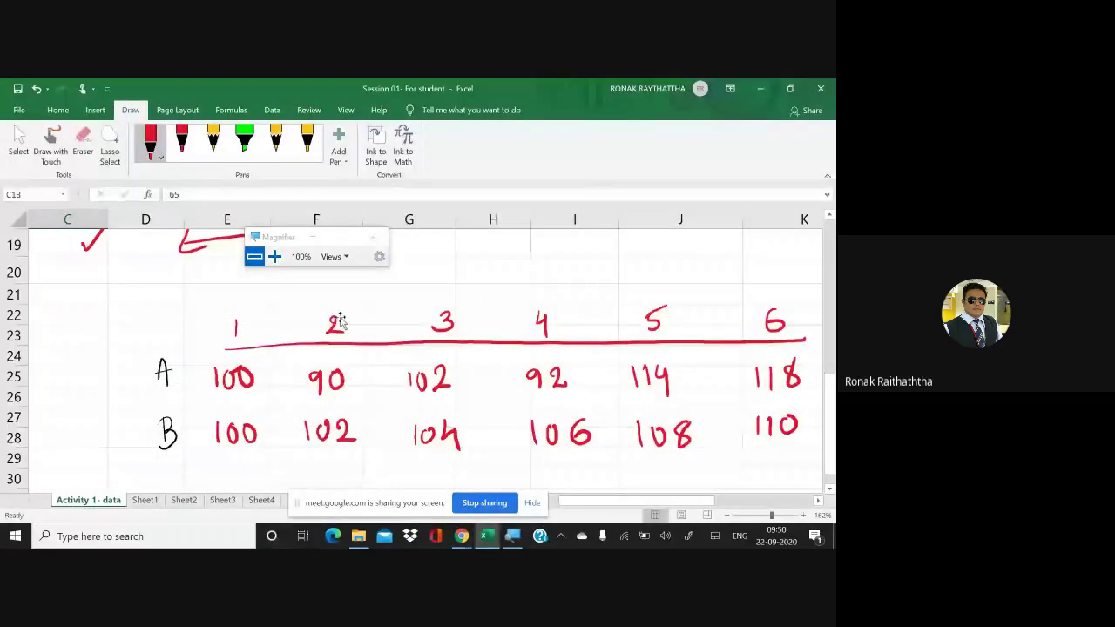
Step: Shift the Excel sheet one column right, then bring Google Meet to the front
{"action": "key", "text": "alt+Tab"}
{"action": "key", "text": "alt+Tab"}
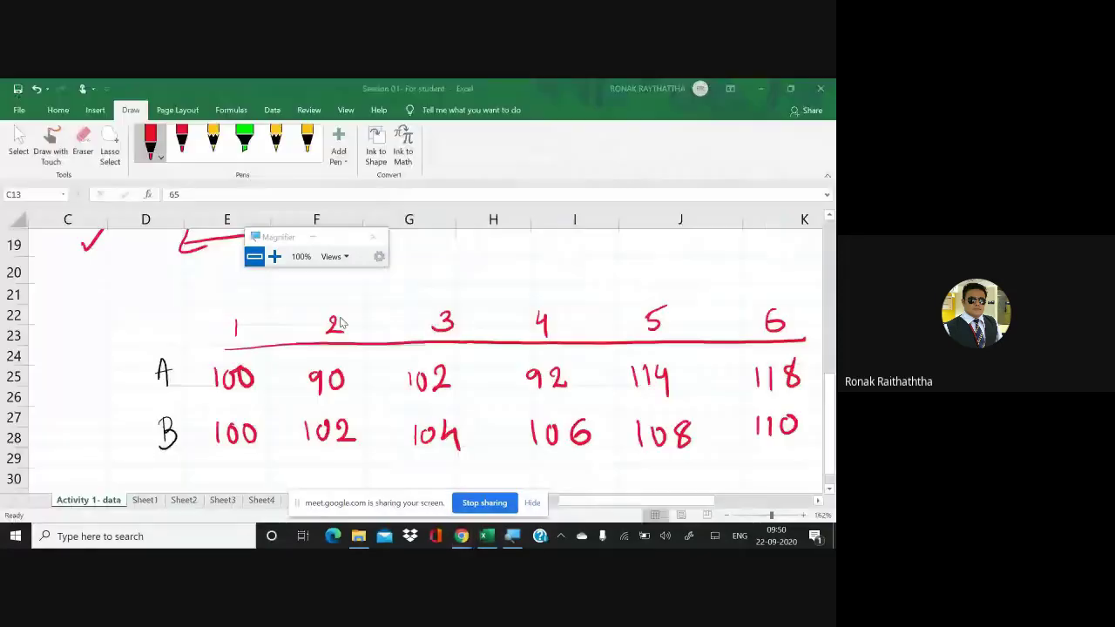
{"action": "scroll", "coordinate": [578, 460], "scroll_direction": "right", "scroll_amount": 2}
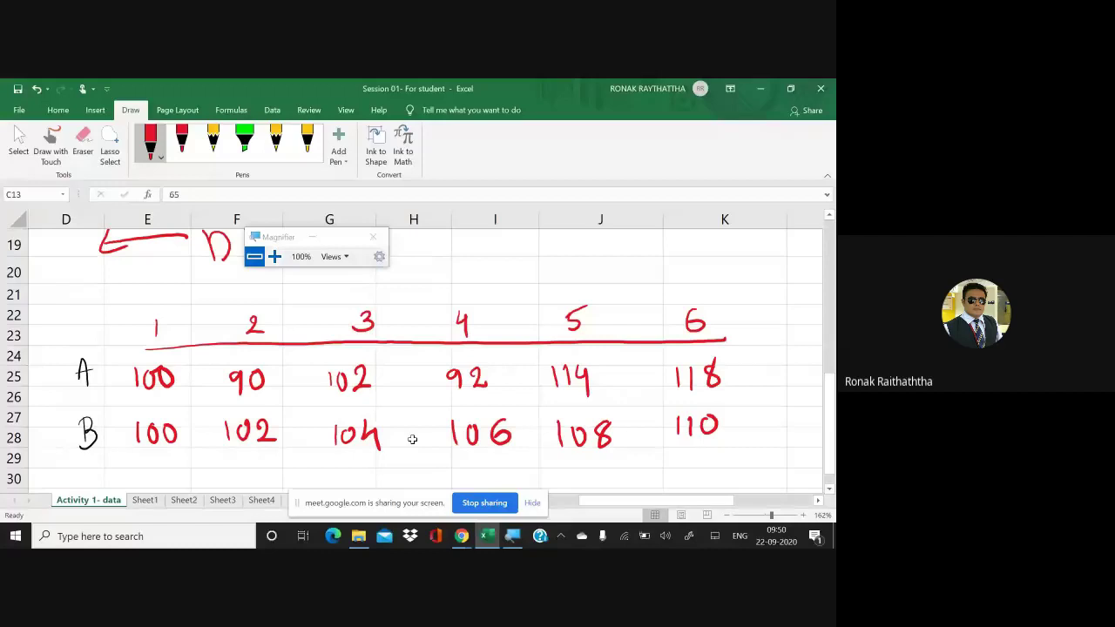
{"action": "key", "text": "alt+Tab"}
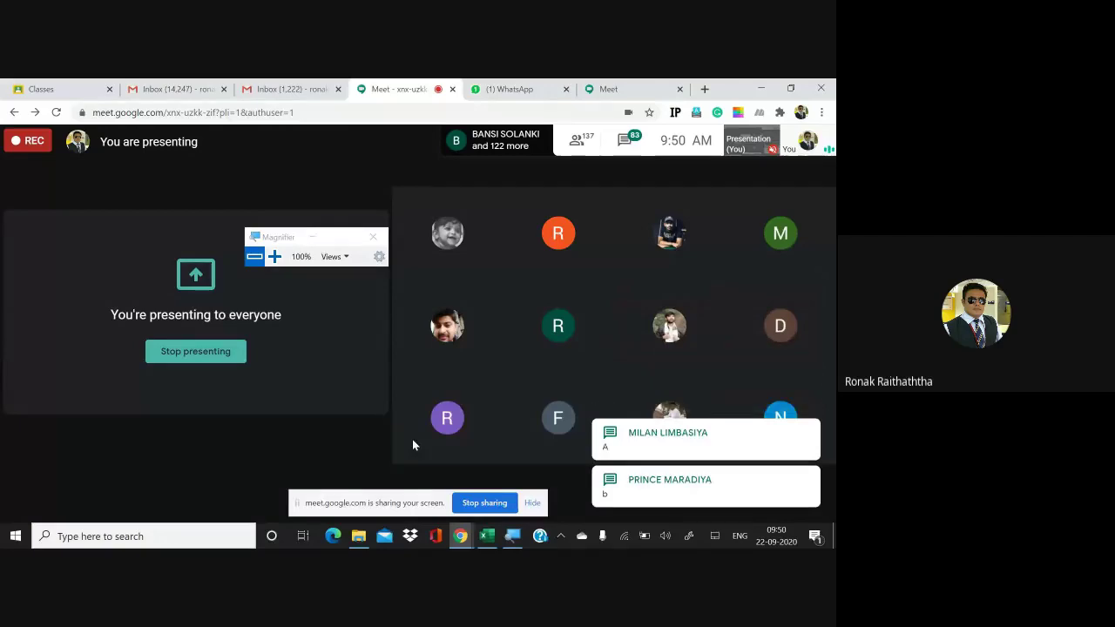
{"action": "key", "text": "alt+Tab"}
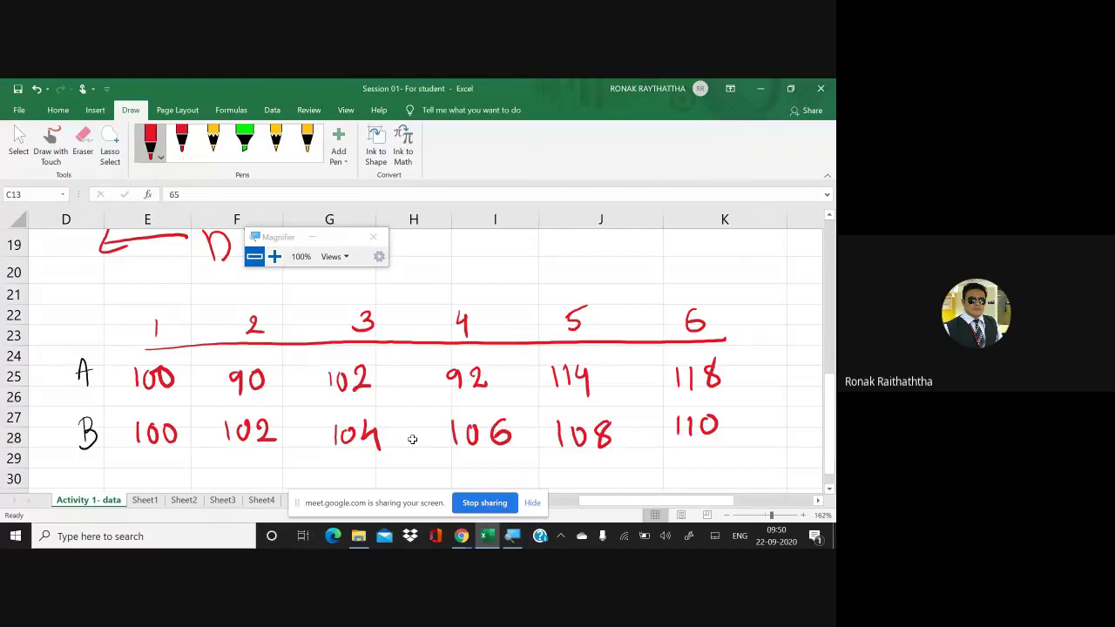
{"action": "key", "text": "alt+Tab"}
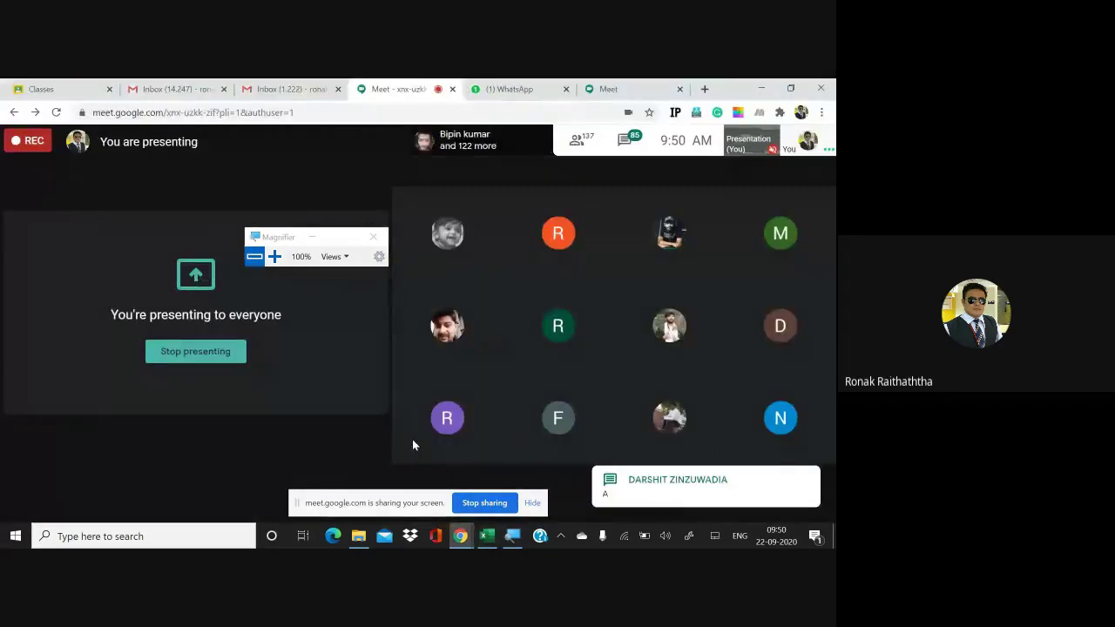
{"action": "key", "text": "alt+Tab"}
{"action": "key", "text": "alt+Tab"}
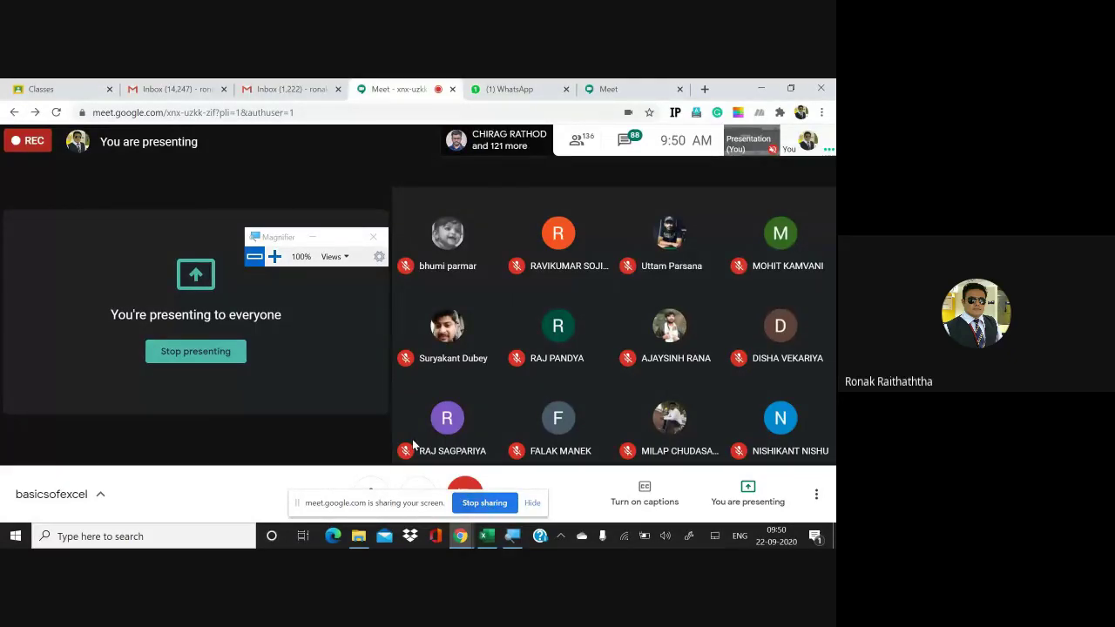
{"action": "key", "text": "alt+Tab"}
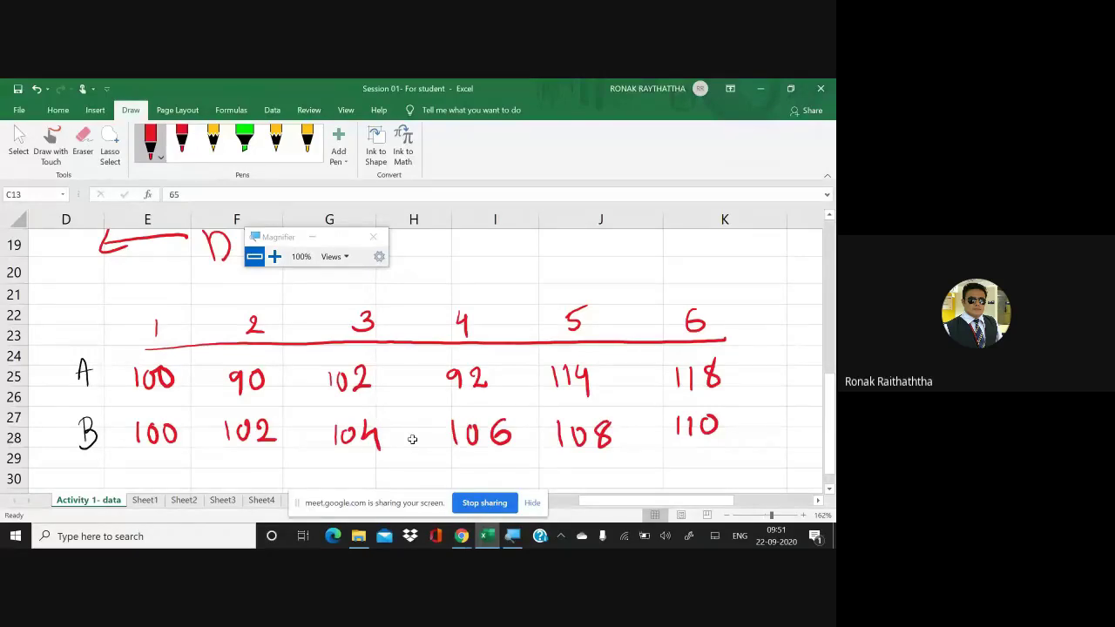
{"action": "key", "text": "alt+Tab"}
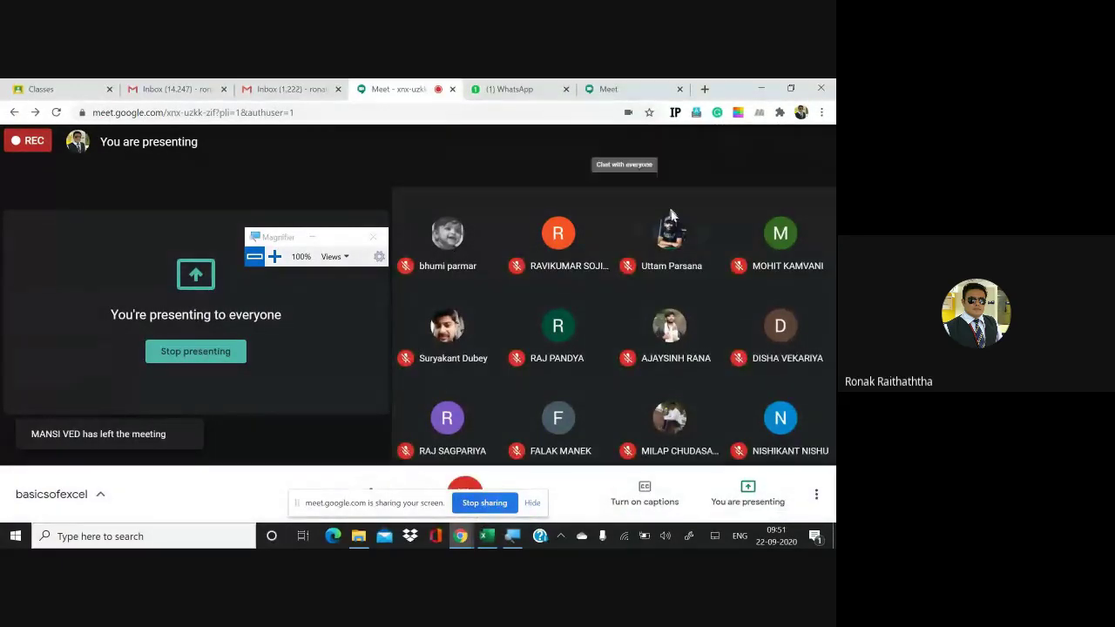
Step: Open the Meet chat to read students' replies, then return to the Excel ink table
{"action": "left_click", "coordinate": [624, 141]}
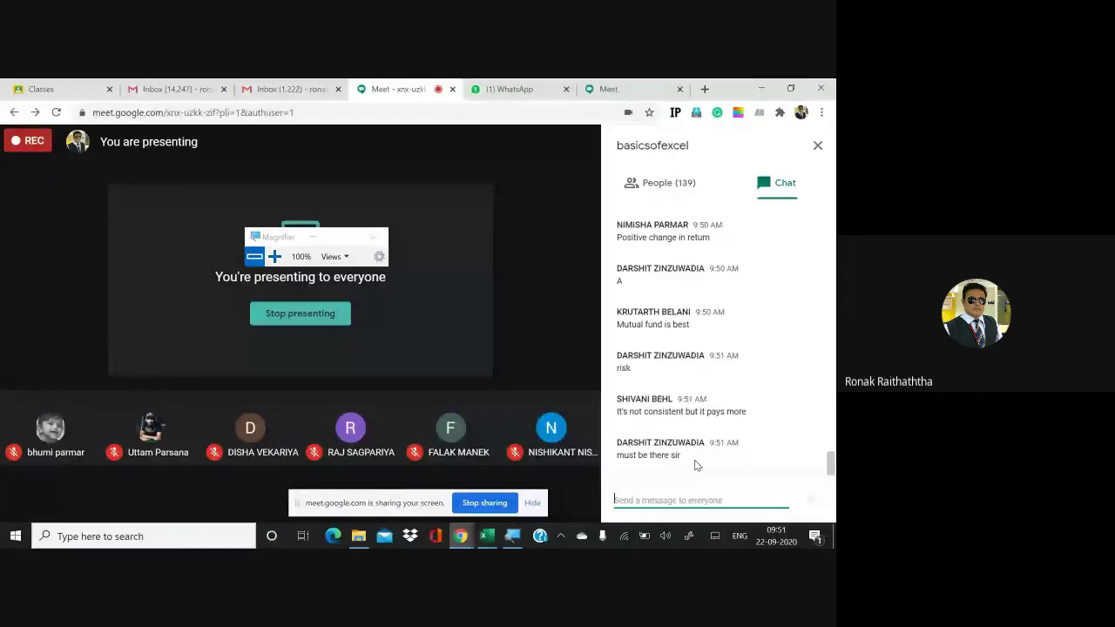
{"action": "key", "text": "alt+Tab"}
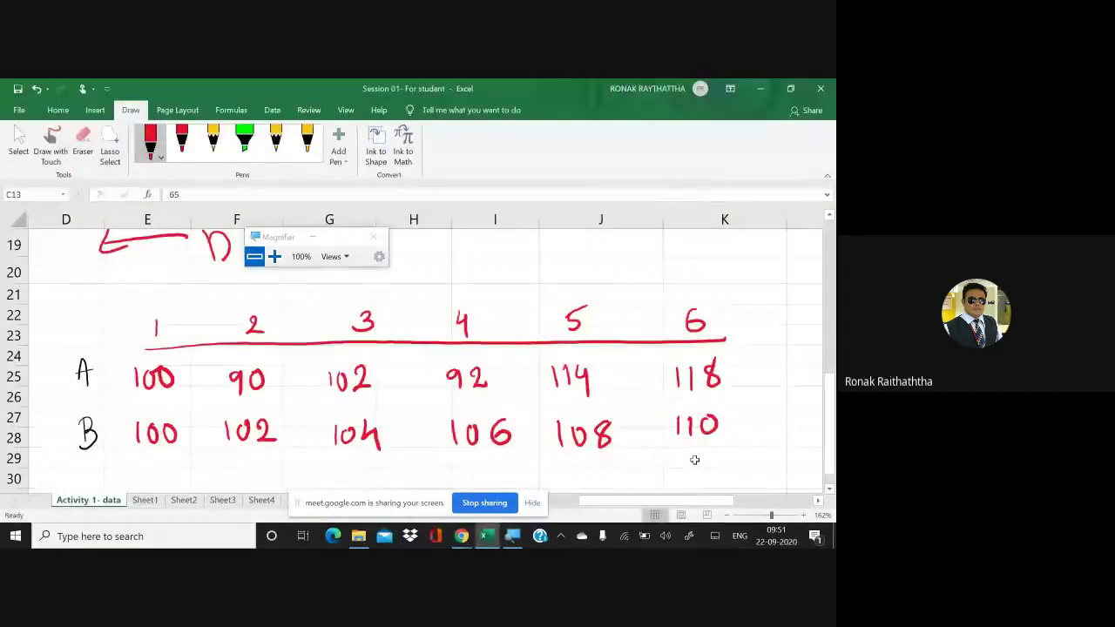
Step: Arc over periods 1–6, add circled 18 by row A and 10 by row B, circle and join 90 and 118
{"action": "mouse_move", "coordinate": [171, 351]}
{"action": "left_mouse_down"}
{"action": "mouse_move", "coordinate": [236, 308]}
{"action": "mouse_move", "coordinate": [736, 310]}
{"action": "left_mouse_up"}
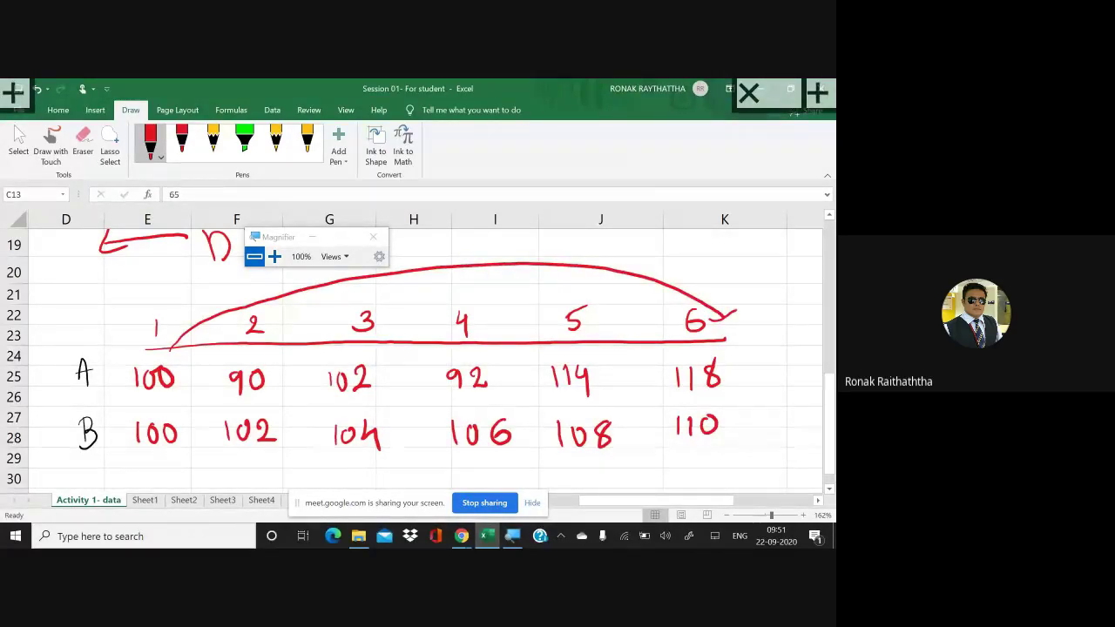
{"action": "left_click_drag", "start_coordinate": [773, 362], "coordinate": [775, 378]}
{"action": "left_click_drag", "start_coordinate": [784, 366], "coordinate": [804, 348]}
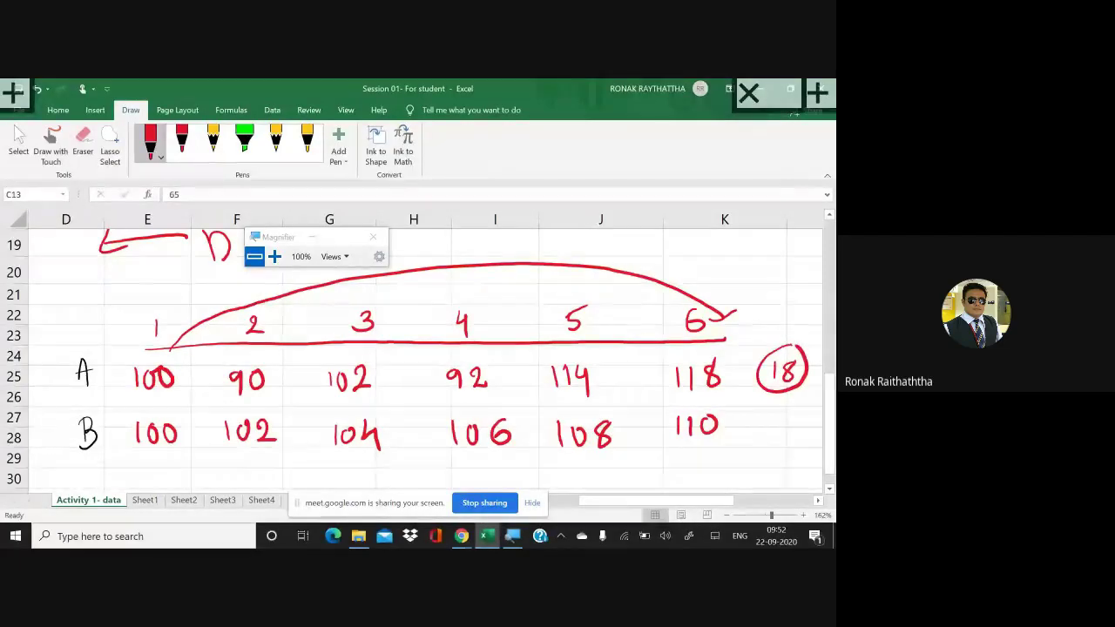
{"action": "mouse_move", "coordinate": [766, 416]}
{"action": "left_mouse_down"}
{"action": "mouse_move", "coordinate": [767, 436]}
{"action": "mouse_move", "coordinate": [779, 417]}
{"action": "left_mouse_up"}
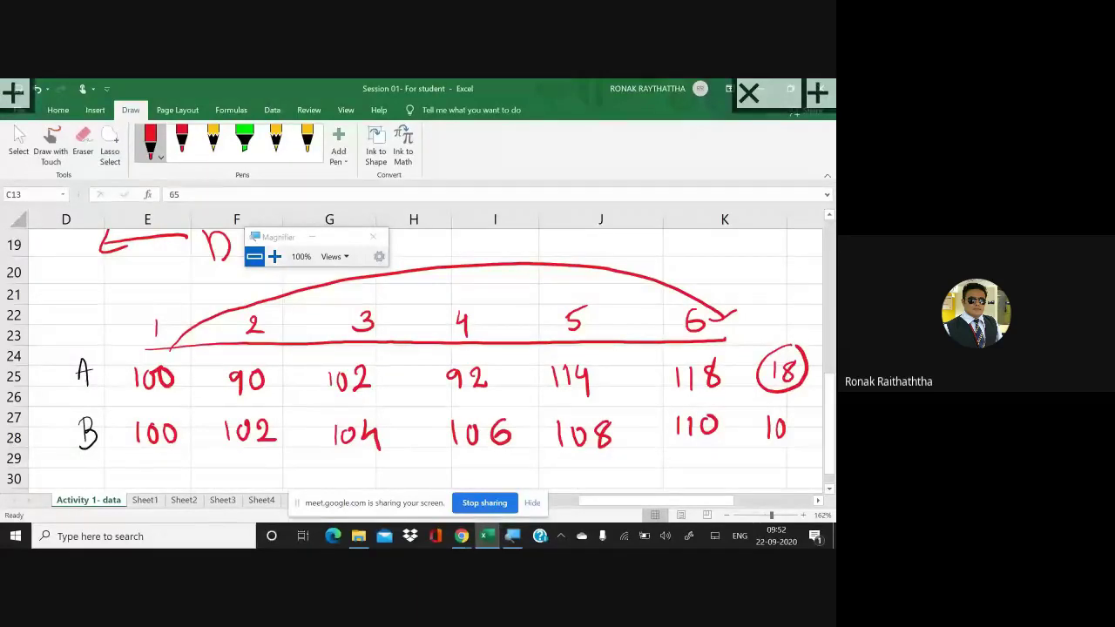
{"action": "mouse_move", "coordinate": [272, 362]}
{"action": "left_mouse_down"}
{"action": "mouse_move", "coordinate": [216, 388]}
{"action": "mouse_move", "coordinate": [266, 350]}
{"action": "left_mouse_up"}
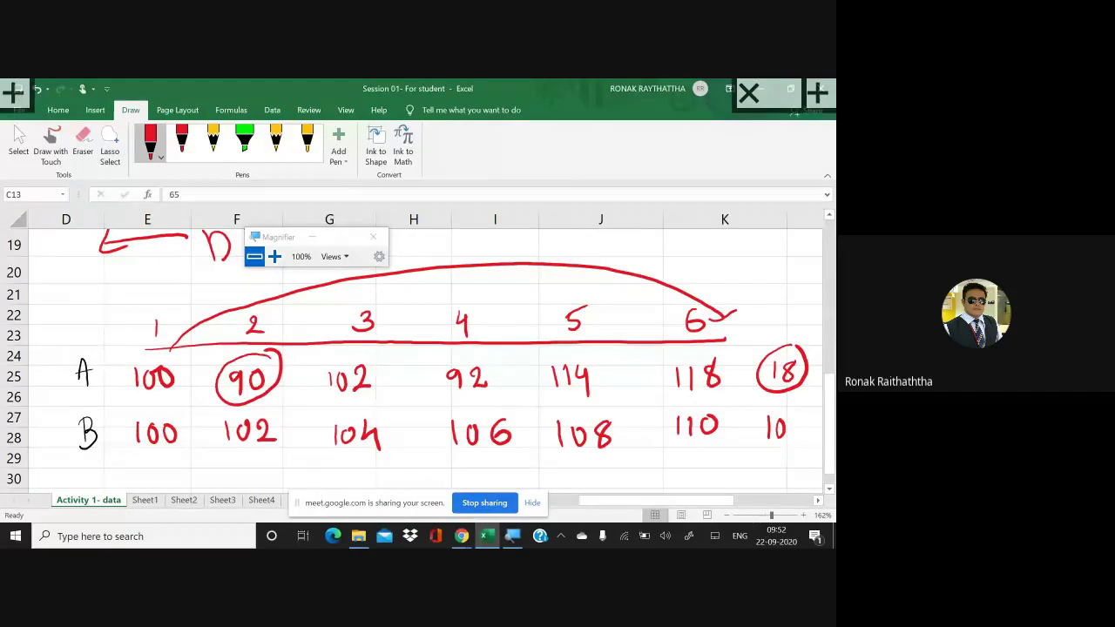
{"action": "mouse_move", "coordinate": [280, 370]}
{"action": "left_mouse_down"}
{"action": "mouse_move", "coordinate": [408, 330]}
{"action": "mouse_move", "coordinate": [664, 359]}
{"action": "left_mouse_up"}
{"action": "mouse_move", "coordinate": [732, 355]}
{"action": "left_mouse_down"}
{"action": "mouse_move", "coordinate": [645, 405]}
{"action": "mouse_move", "coordinate": [727, 348]}
{"action": "left_mouse_up"}
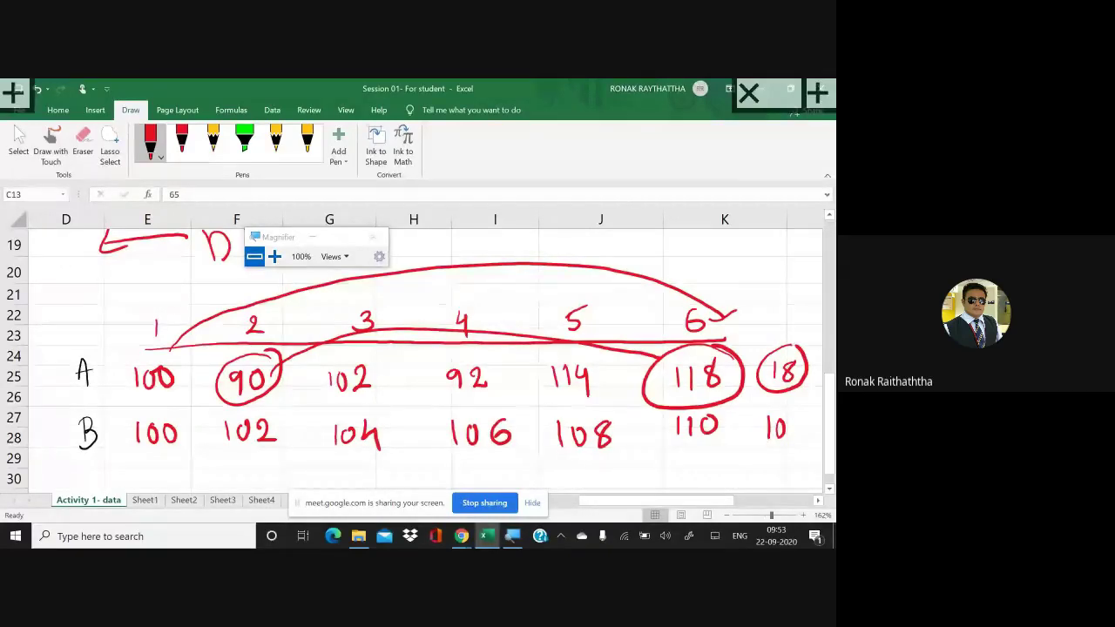
Step: Link each neighbouring pair of row A values, from 100 through 118, with curved red strokes
{"action": "scroll", "coordinate": [414, 353], "scroll_direction": "up", "scroll_amount": 1}
{"action": "scroll", "coordinate": [415, 353], "scroll_direction": "left", "scroll_amount": 1}
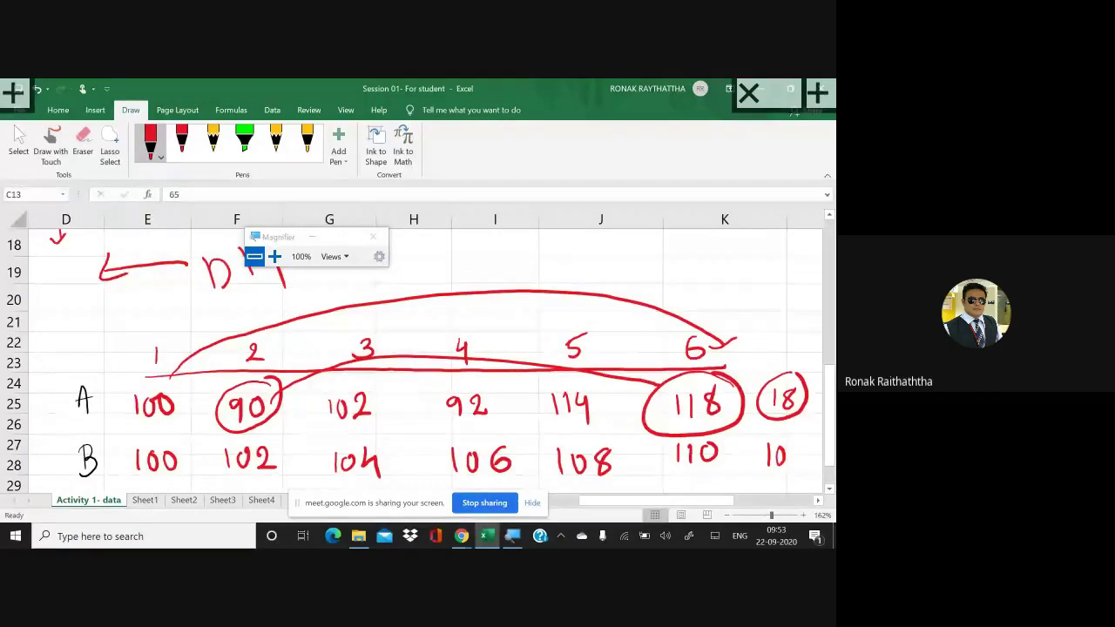
{"action": "scroll", "coordinate": [415, 353], "scroll_direction": "up", "scroll_amount": 1}
{"action": "scroll", "coordinate": [415, 353], "scroll_direction": "up", "scroll_amount": 2}
{"action": "scroll", "coordinate": [415, 353], "scroll_direction": "right", "scroll_amount": 1}
{"action": "scroll", "coordinate": [415, 353], "scroll_direction": "up", "scroll_amount": 1}
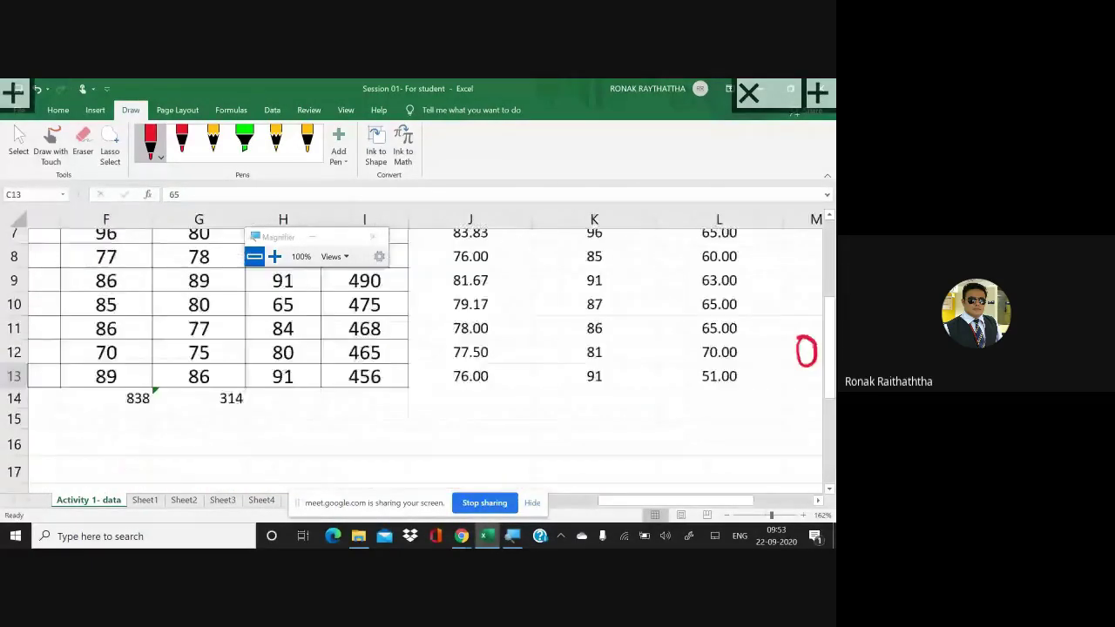
{"action": "scroll", "coordinate": [414, 353], "scroll_direction": "up", "scroll_amount": 1}
{"action": "scroll", "coordinate": [415, 352], "scroll_direction": "right", "scroll_amount": 1}
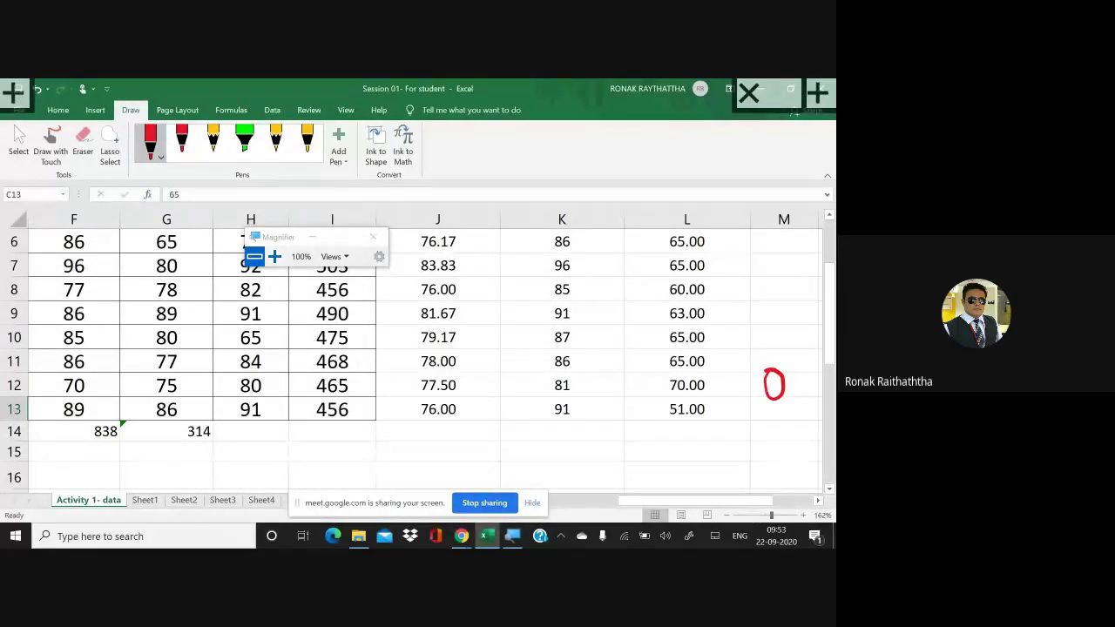
{"action": "scroll", "coordinate": [414, 352], "scroll_direction": "down", "scroll_amount": 3}
{"action": "scroll", "coordinate": [415, 353], "scroll_direction": "down", "scroll_amount": 1}
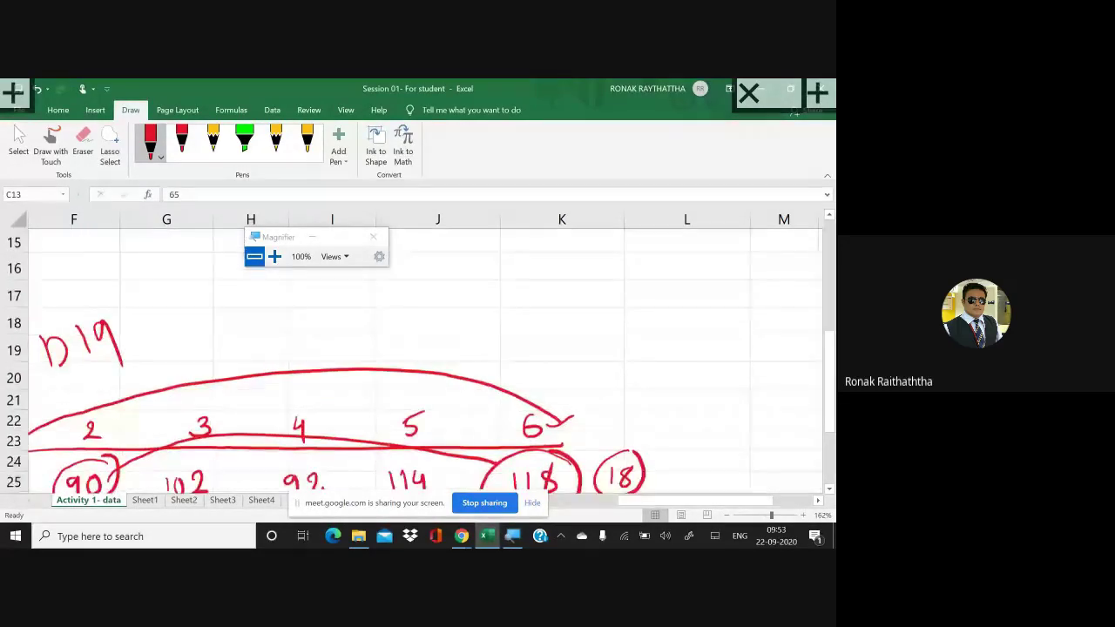
{"action": "scroll", "coordinate": [415, 353], "scroll_direction": "down", "scroll_amount": 2}
{"action": "scroll", "coordinate": [415, 353], "scroll_direction": "left", "scroll_amount": 1}
{"action": "scroll", "coordinate": [415, 353], "scroll_direction": "left", "scroll_amount": 1}
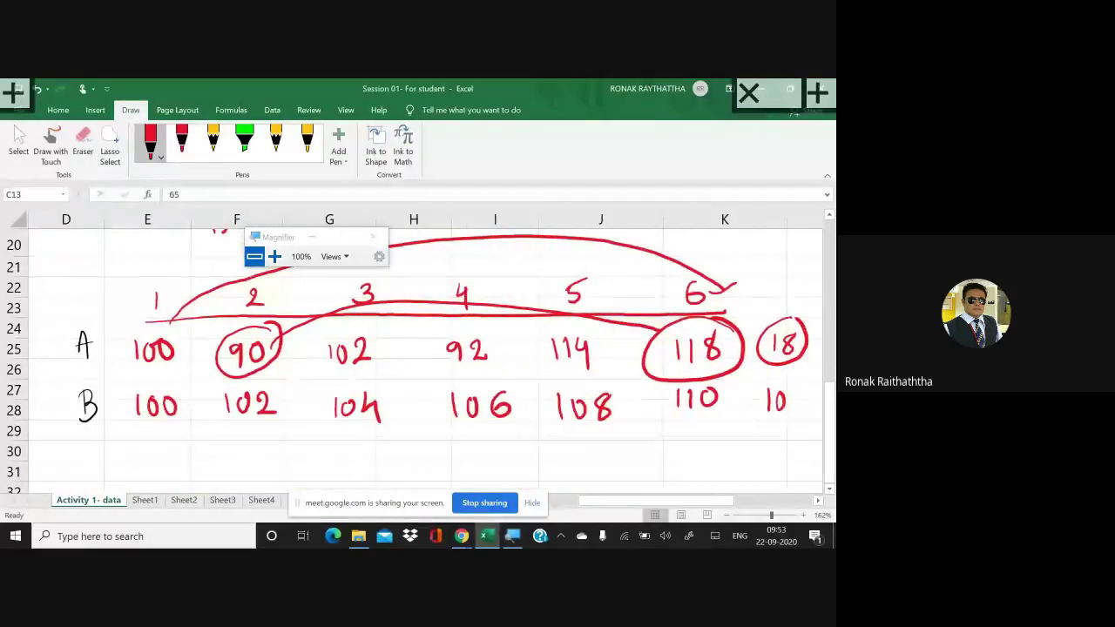
{"action": "left_click_drag", "start_coordinate": [176, 354], "coordinate": [213, 335]}
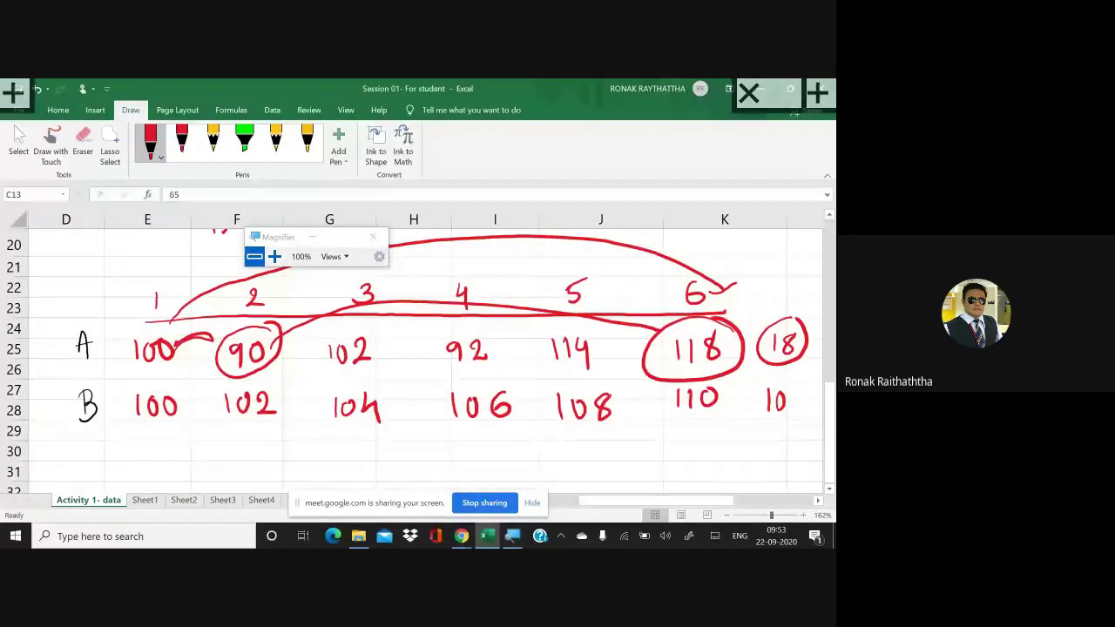
{"action": "left_click_drag", "start_coordinate": [279, 364], "coordinate": [436, 354]}
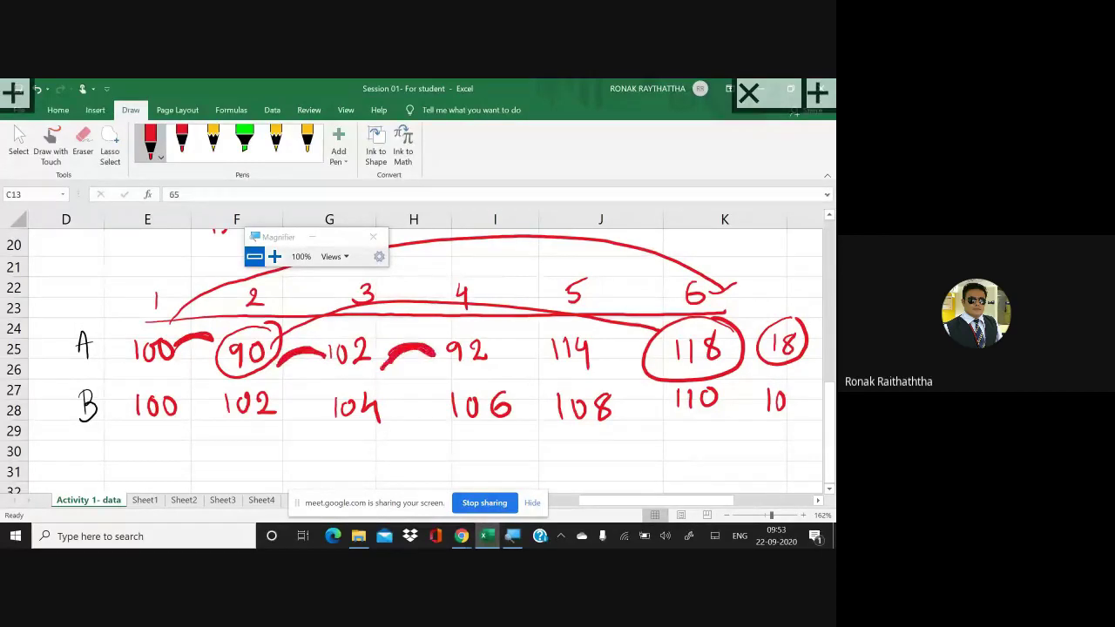
{"action": "left_click_drag", "start_coordinate": [503, 359], "coordinate": [545, 344]}
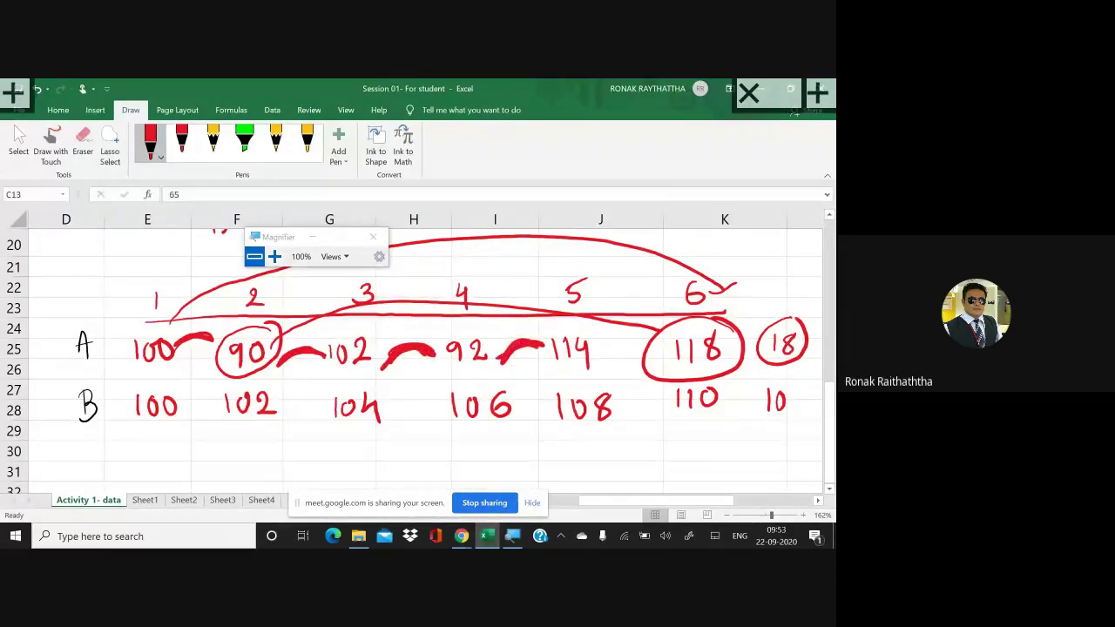
{"action": "left_click_drag", "start_coordinate": [601, 367], "coordinate": [644, 355]}
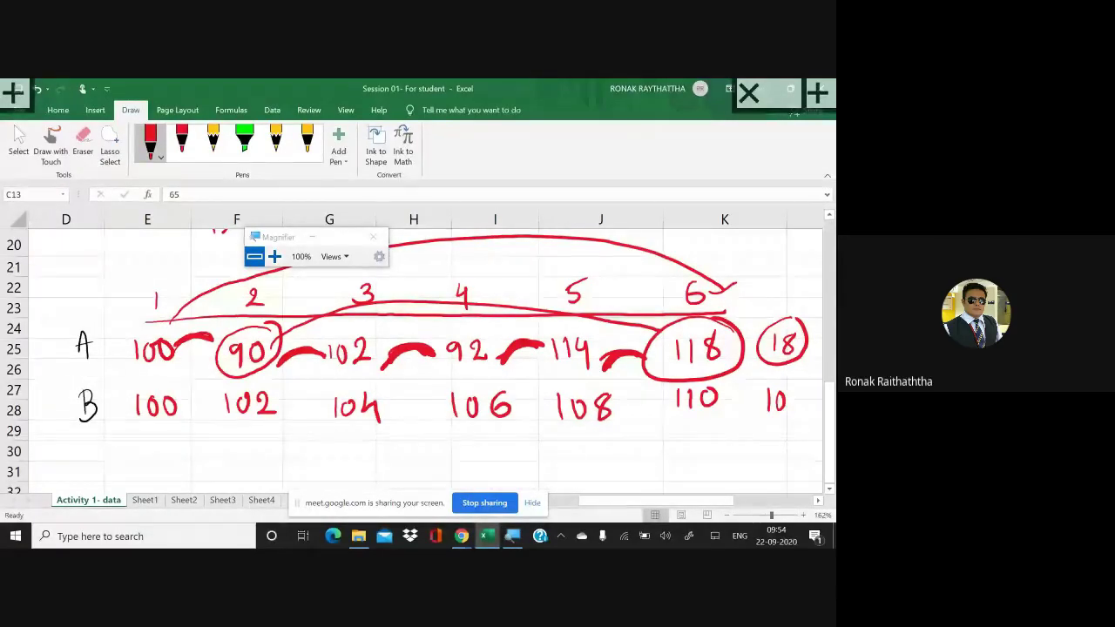
{"action": "scroll", "coordinate": [419, 349], "scroll_direction": "up", "scroll_amount": 5}
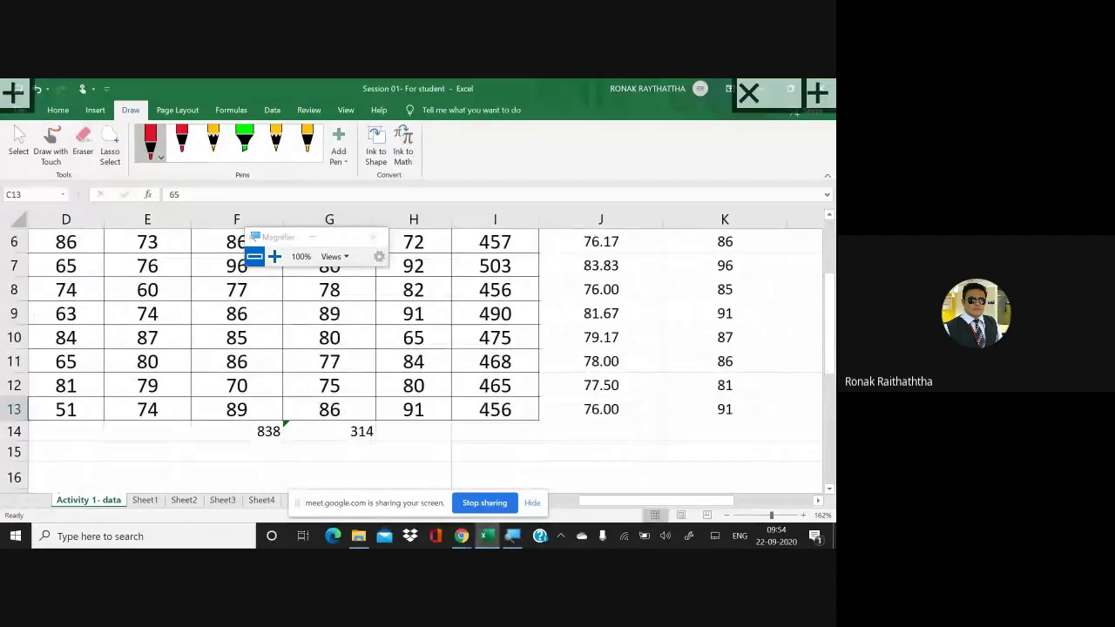
Step: Select cell M4 and start typing an =stdev formula
{"action": "scroll", "coordinate": [418, 348], "scroll_direction": "up", "scroll_amount": 3}
{"action": "scroll", "coordinate": [418, 349], "scroll_direction": "right", "scroll_amount": 2}
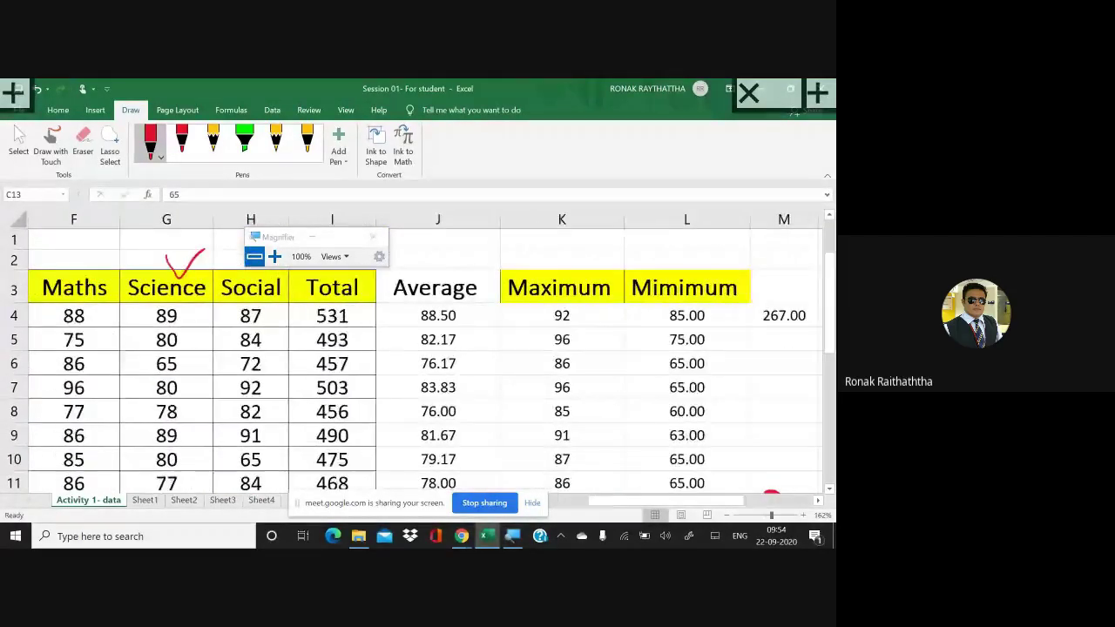
{"action": "scroll", "coordinate": [776, 419], "scroll_direction": "right", "scroll_amount": 2}
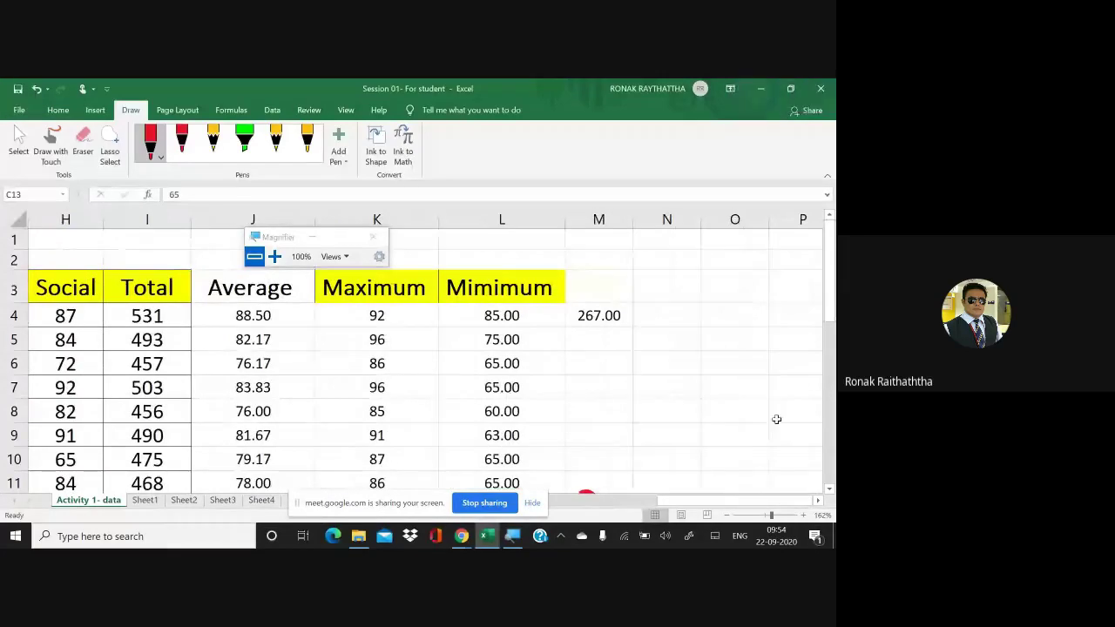
{"action": "left_click", "coordinate": [608, 315]}
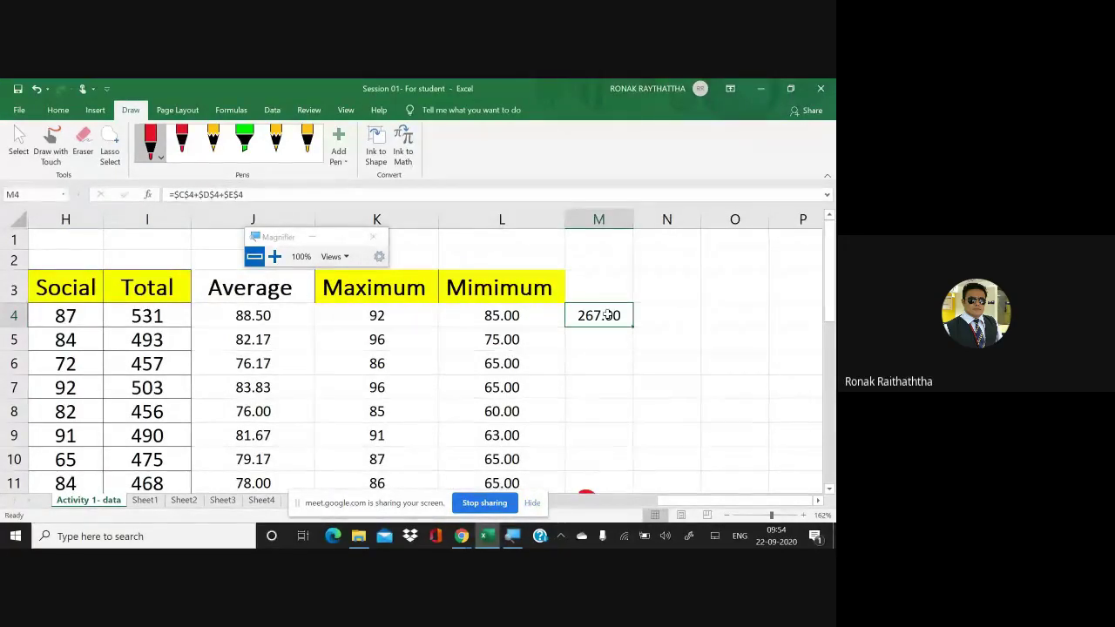
{"action": "type", "text": "="}
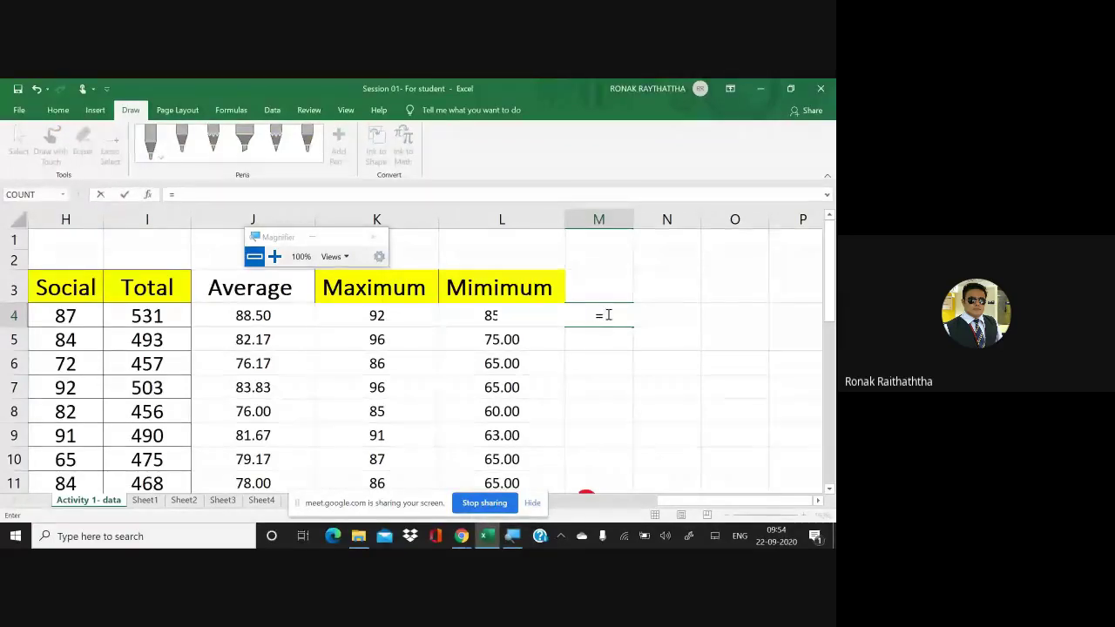
{"action": "key", "text": "Escape"}
{"action": "scroll", "coordinate": [418, 348], "scroll_direction": "up", "scroll_amount": 5, "text": "ctrl"}
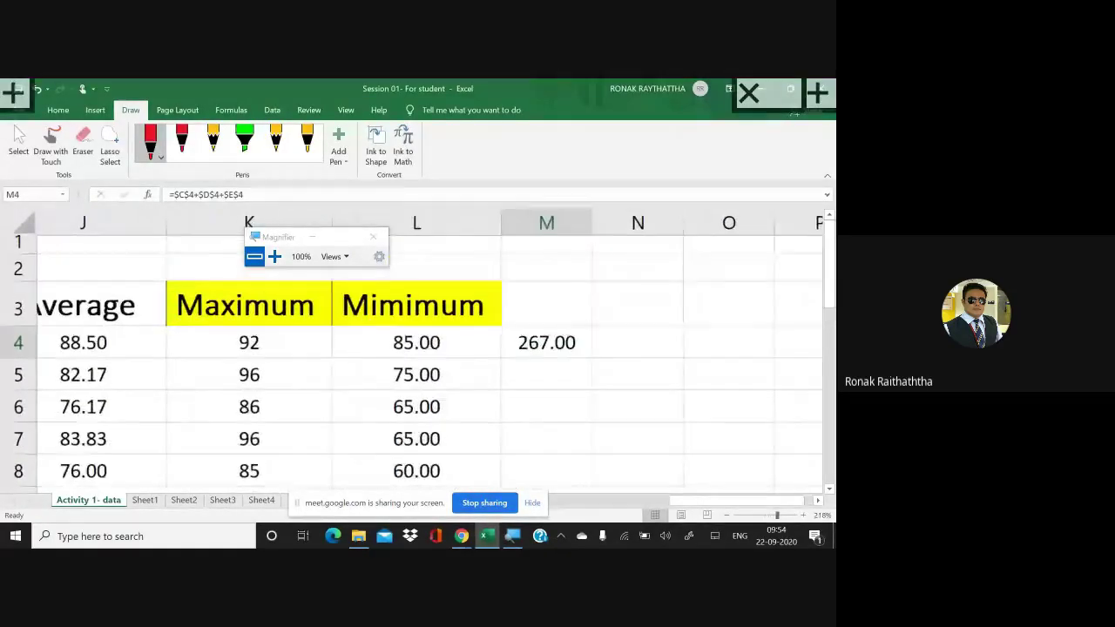
{"action": "type", "text": "=s"}
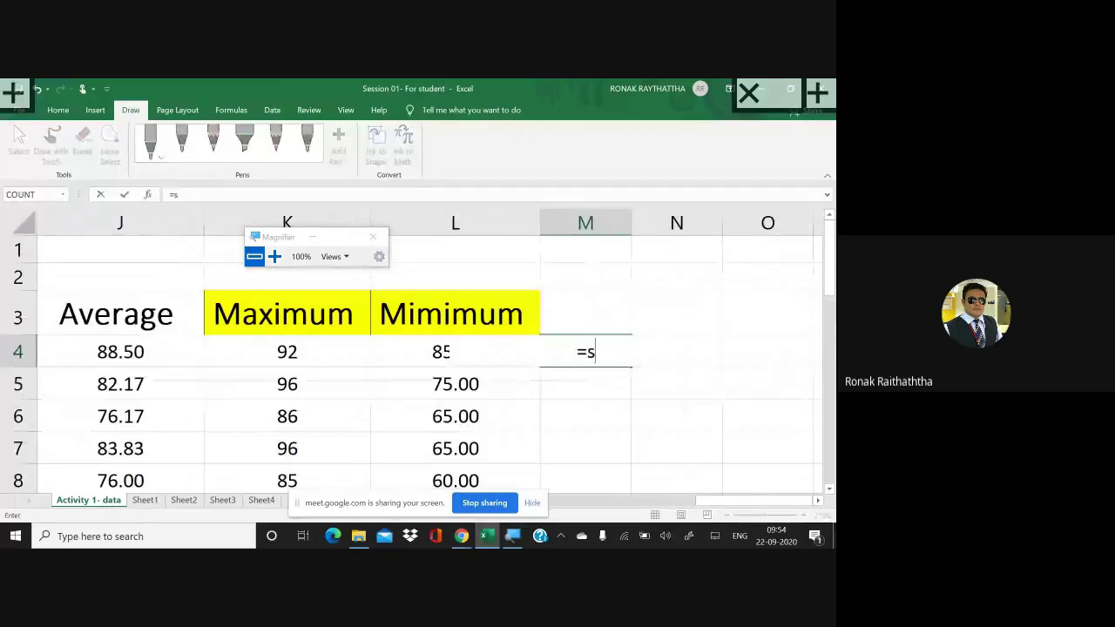
{"action": "type", "text": "tde"}
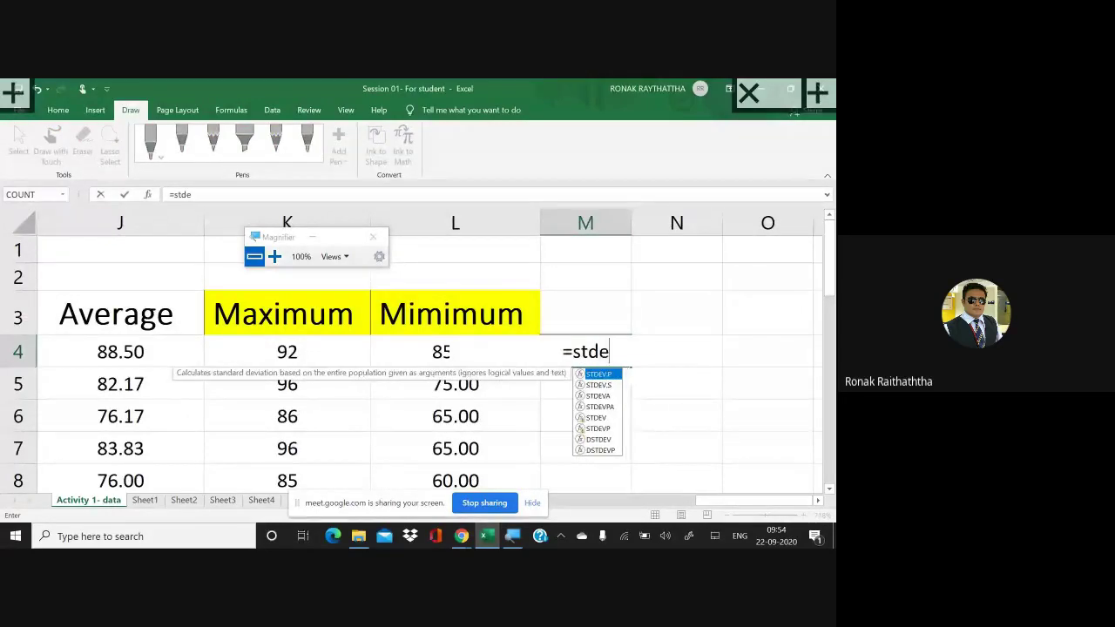
{"action": "type", "text": "v"}
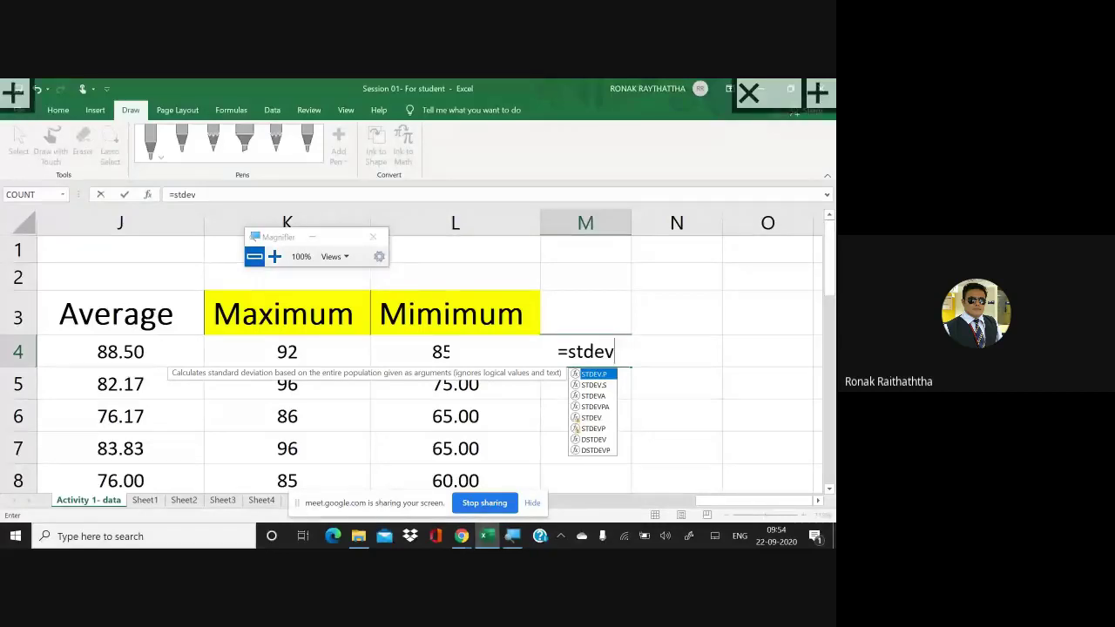
Step: Handwrite 'Popular' and 'Sample' notes beside the table, then cancel the unfinished M4 formula
{"action": "mouse_move", "coordinate": [691, 326]}
{"action": "left_mouse_down"}
{"action": "mouse_move", "coordinate": [737, 324]}
{"action": "mouse_move", "coordinate": [801, 296]}
{"action": "left_mouse_up"}
{"action": "mouse_move", "coordinate": [732, 389]}
{"action": "left_mouse_down"}
{"action": "mouse_move", "coordinate": [725, 413]}
{"action": "mouse_move", "coordinate": [793, 362]}
{"action": "left_mouse_up"}
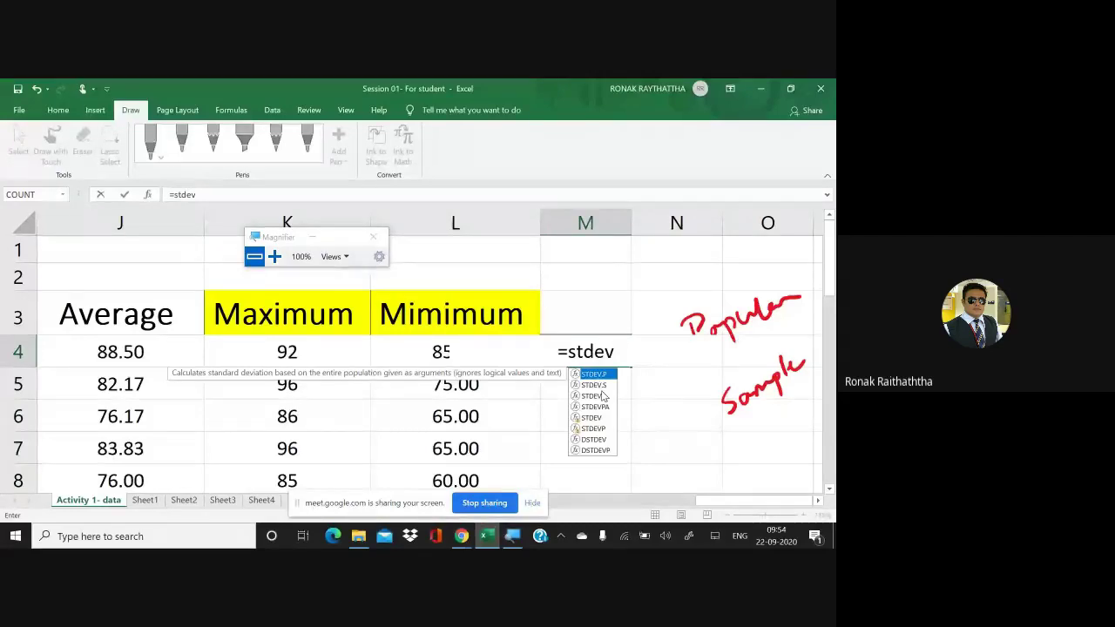
{"action": "key", "text": "Escape"}
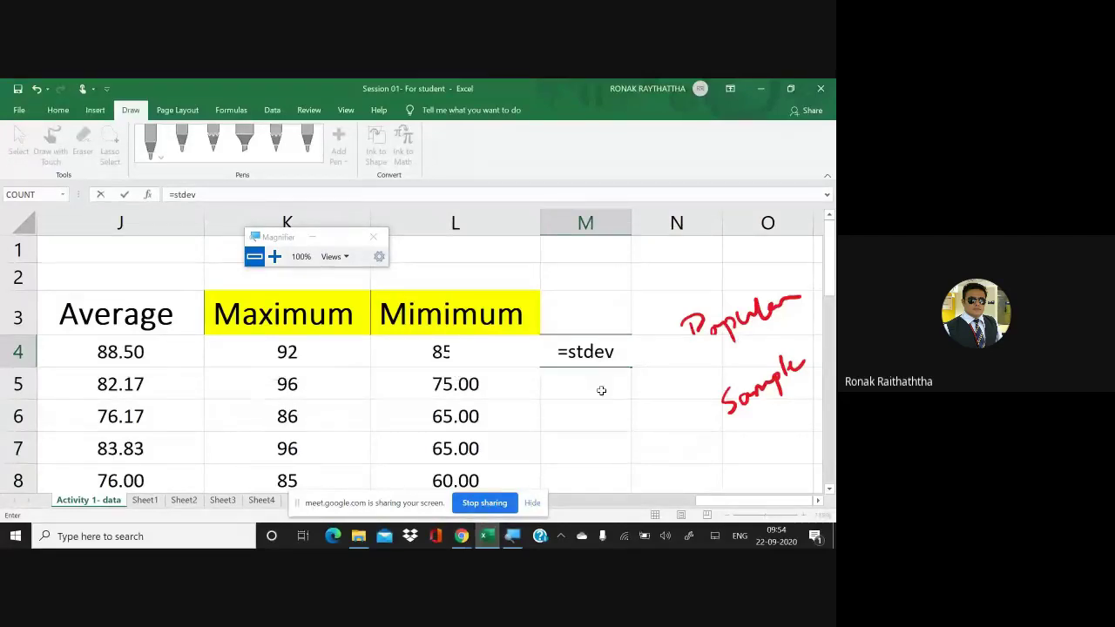
{"action": "key", "text": "Escape"}
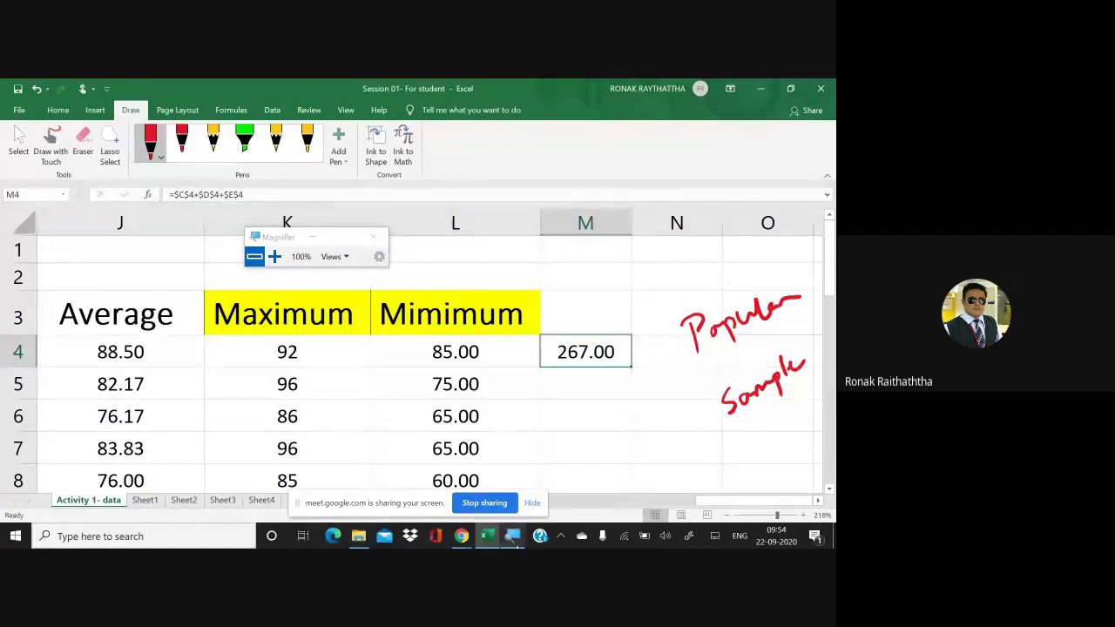
Step: Magnify the screen to 200% and select cell M4
{"action": "left_click", "coordinate": [513, 536]}
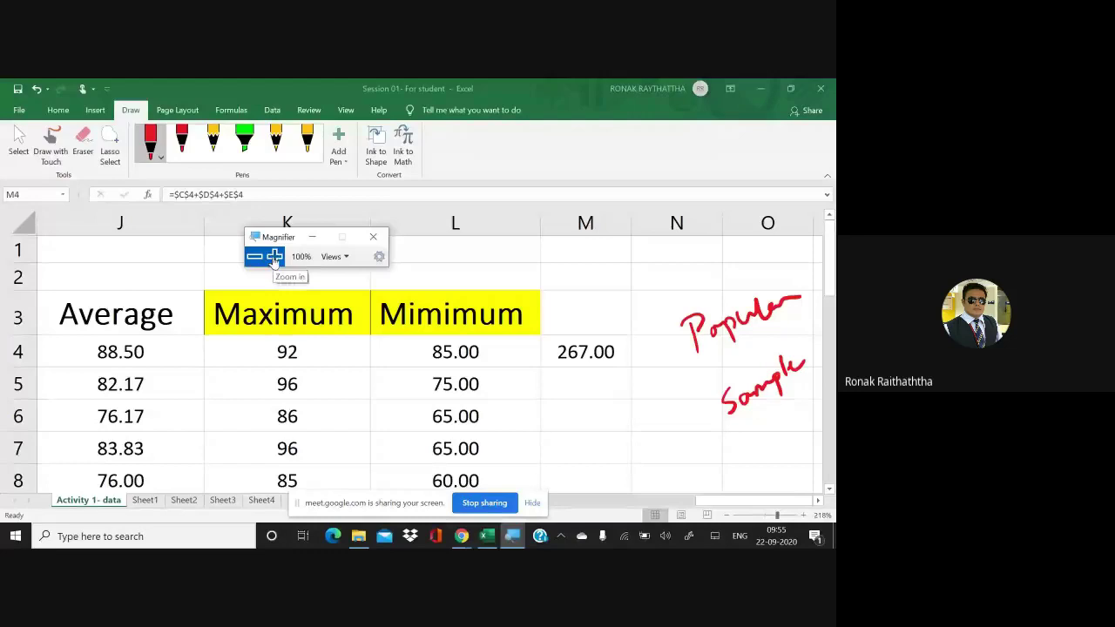
{"action": "left_click", "coordinate": [275, 256]}
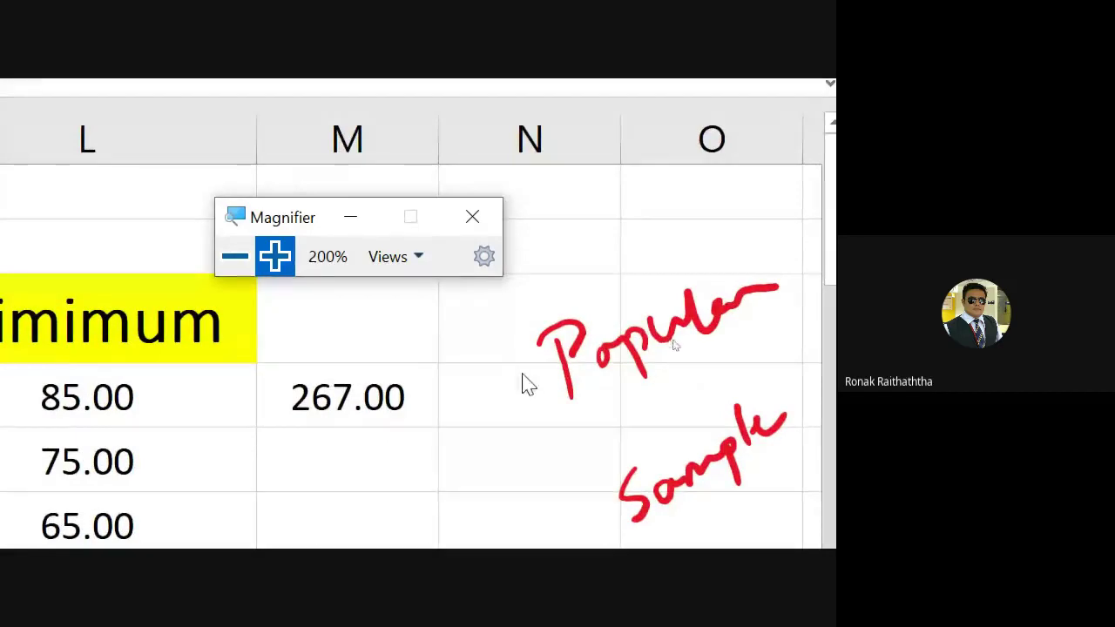
{"action": "left_click", "coordinate": [353, 399]}
Step: Enter =STDEV.P(C4:H4) in M4 for the first student's population standard deviation
{"action": "type", "text": "="}
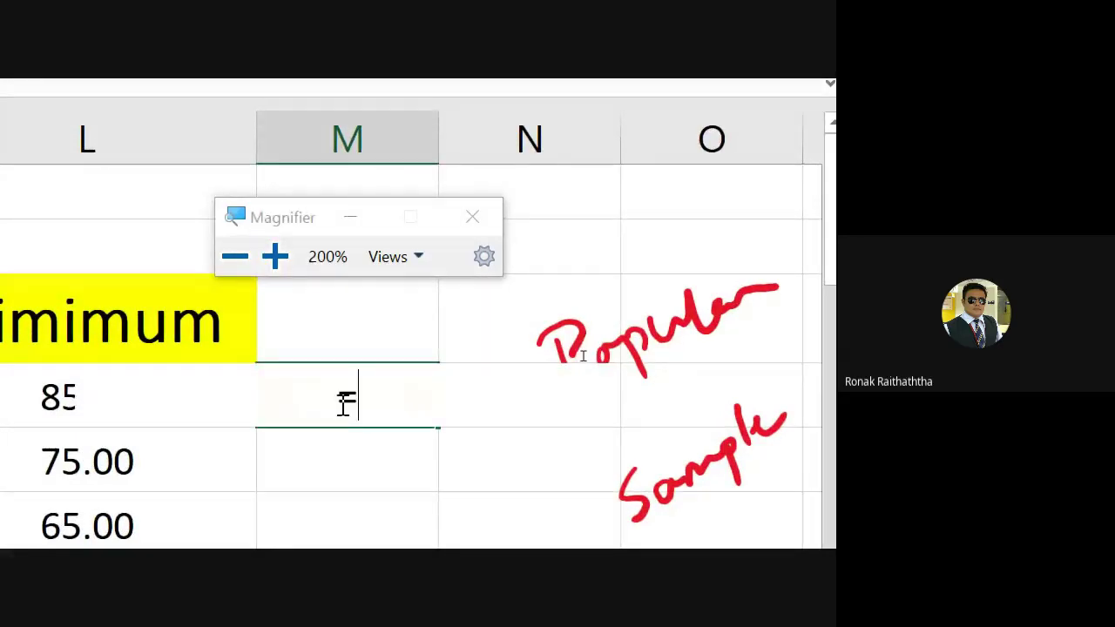
{"action": "type", "text": "stde"}
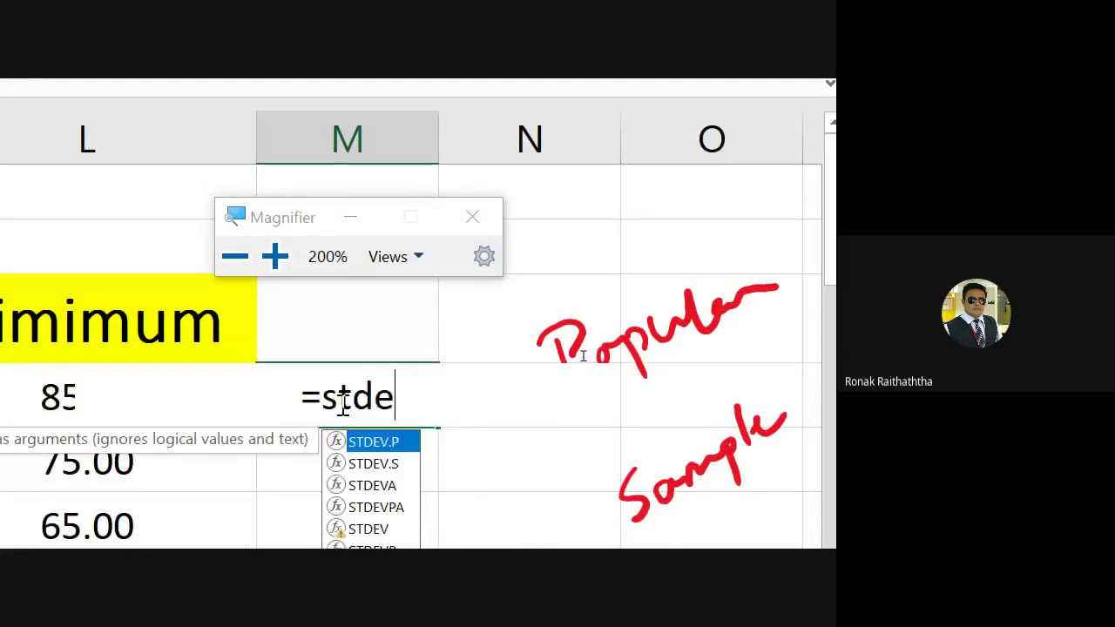
{"action": "type", "text": "v"}
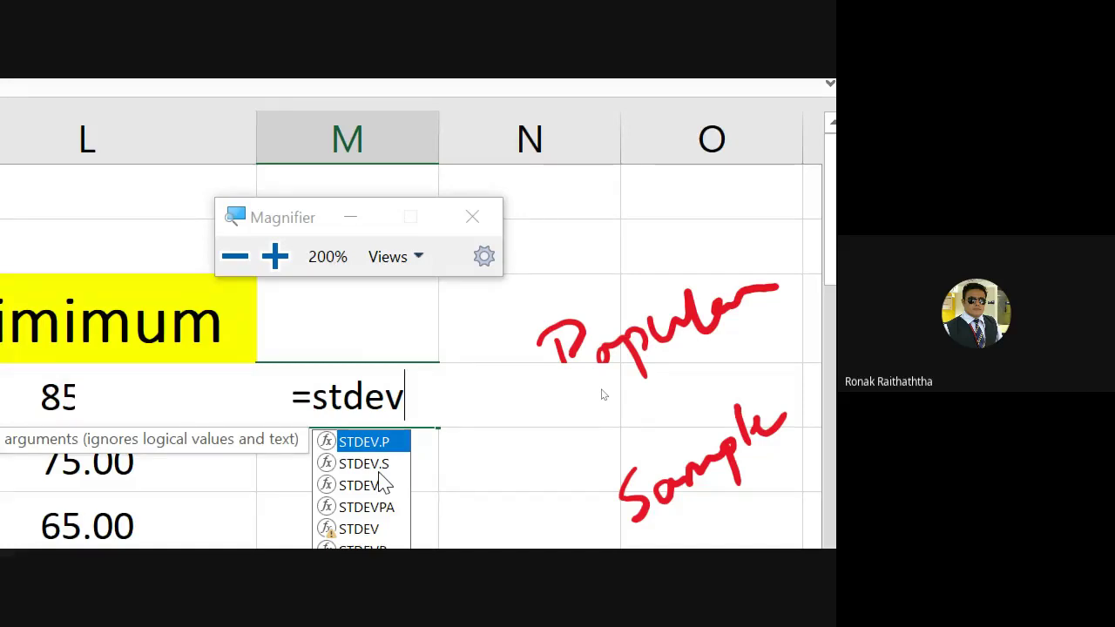
{"action": "type", "text": ".p"}
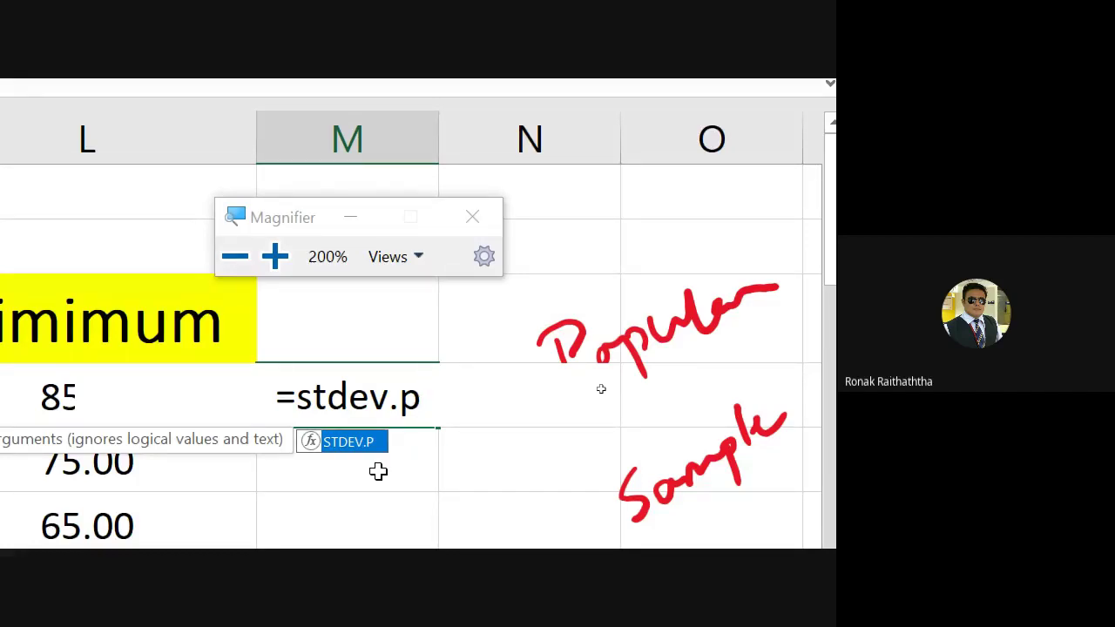
{"action": "type", "text": "("}
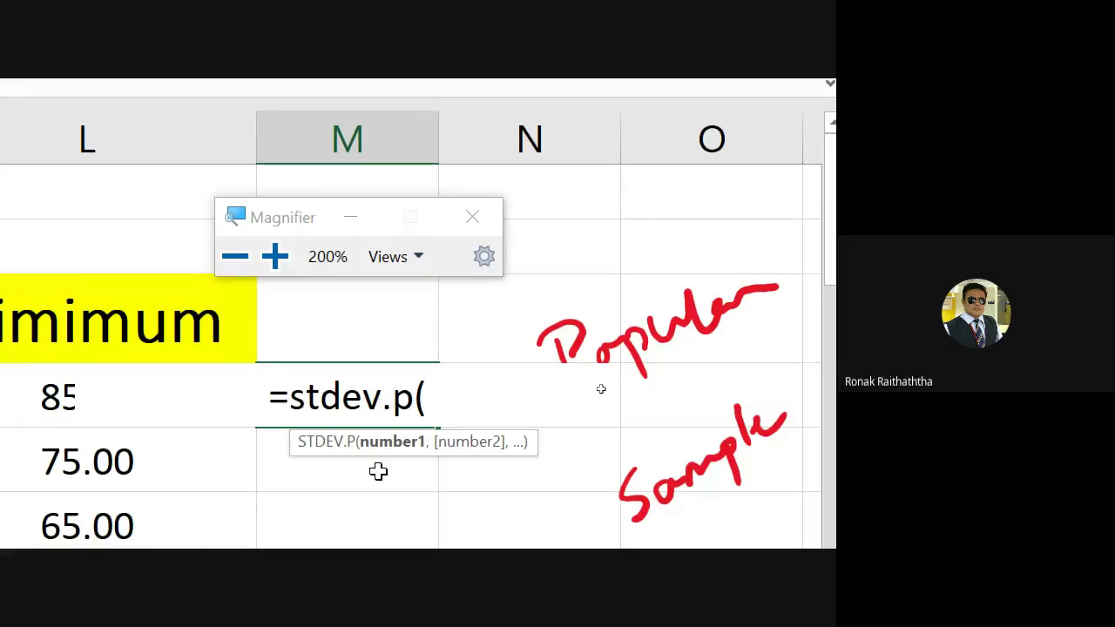
{"action": "key", "text": "Left"}
{"action": "key", "text": "Left"}
{"action": "key", "text": "Left"}
{"action": "key", "text": "Left"}
{"action": "key", "text": "Left"}
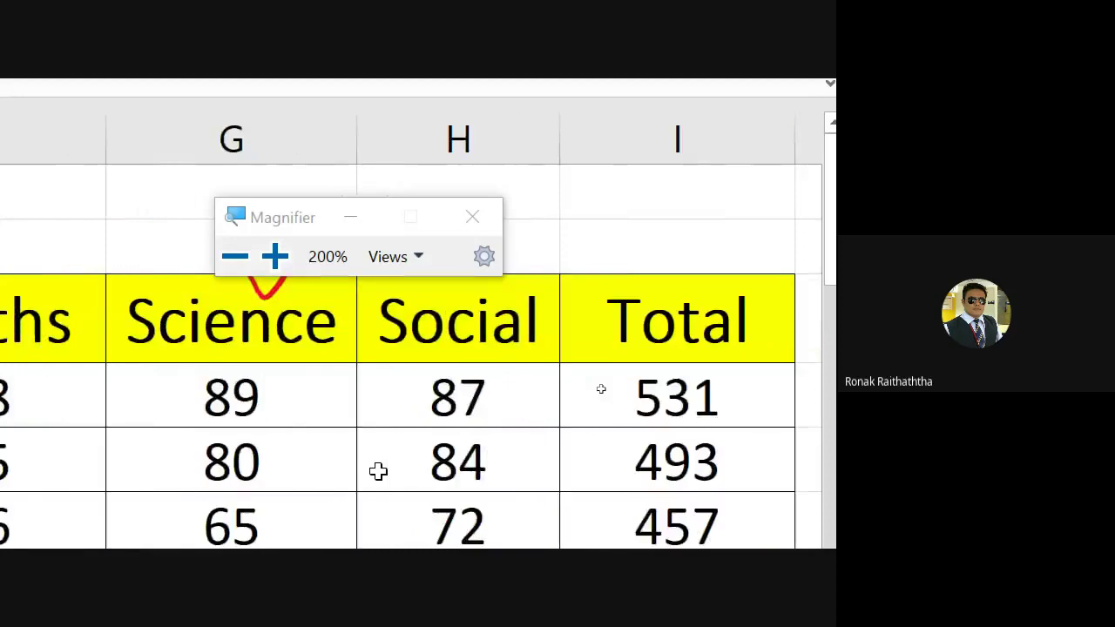
{"action": "key", "text": "Left"}
{"action": "key", "text": "Left"}
{"action": "key", "text": "Left"}
{"action": "key", "text": "Left"}
{"action": "key", "text": "Left"}
{"action": "key", "text": "Right"}
{"action": "key", "text": "Left"}
{"action": "key", "text": "shift+Right"}
{"action": "key", "text": "shift+Right"}
{"action": "key", "text": "shift+Right"}
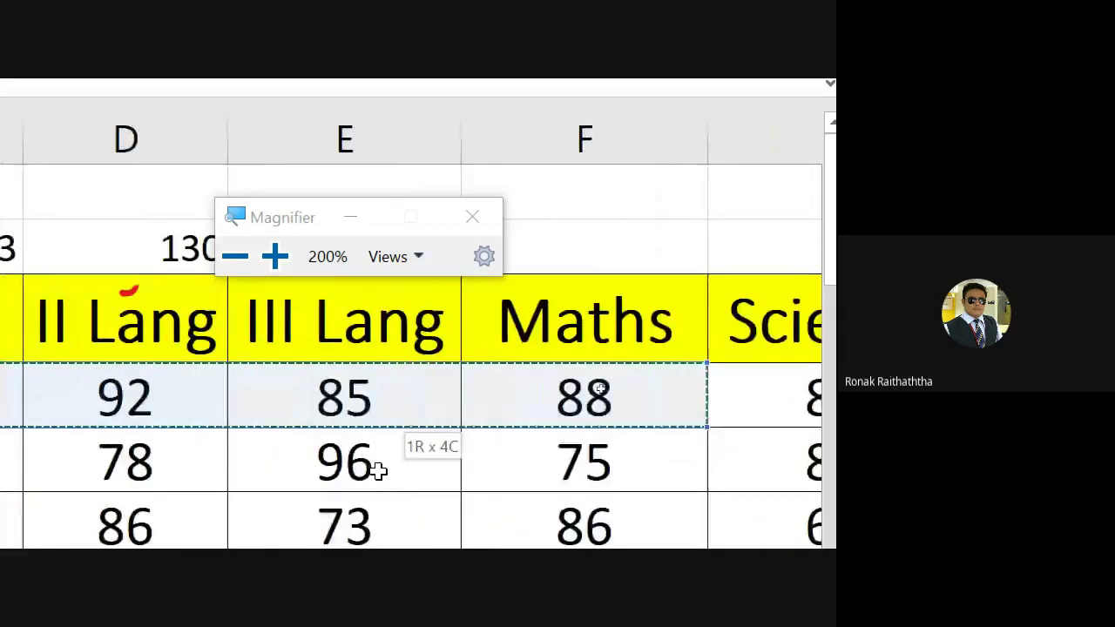
{"action": "key", "text": "shift+Right"}
{"action": "key", "text": "shift+Right"}
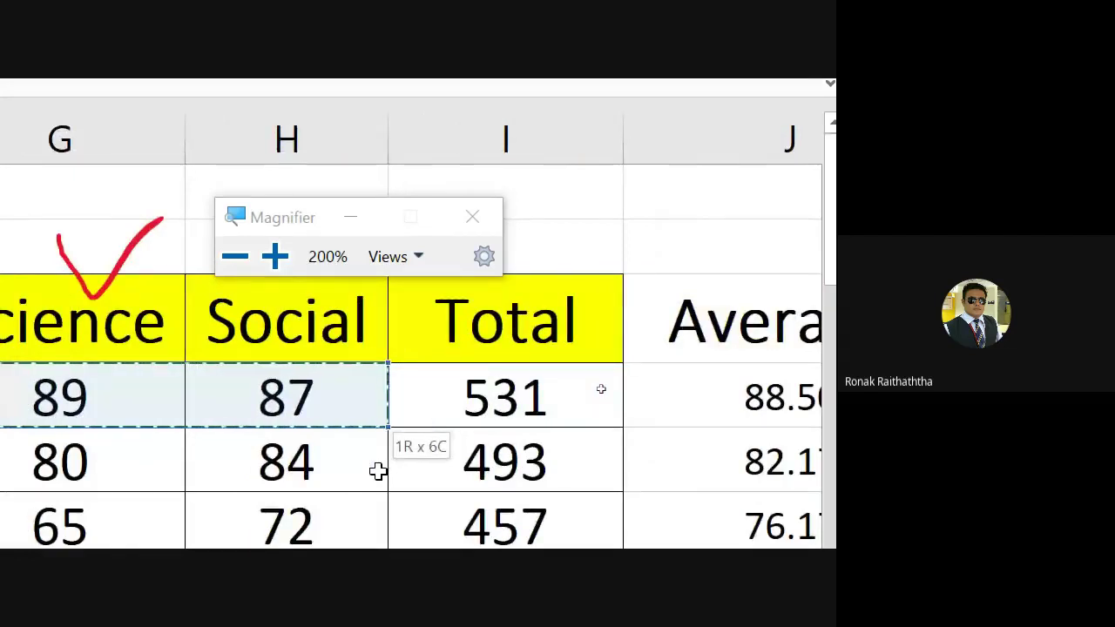
{"action": "type", "text": ")"}
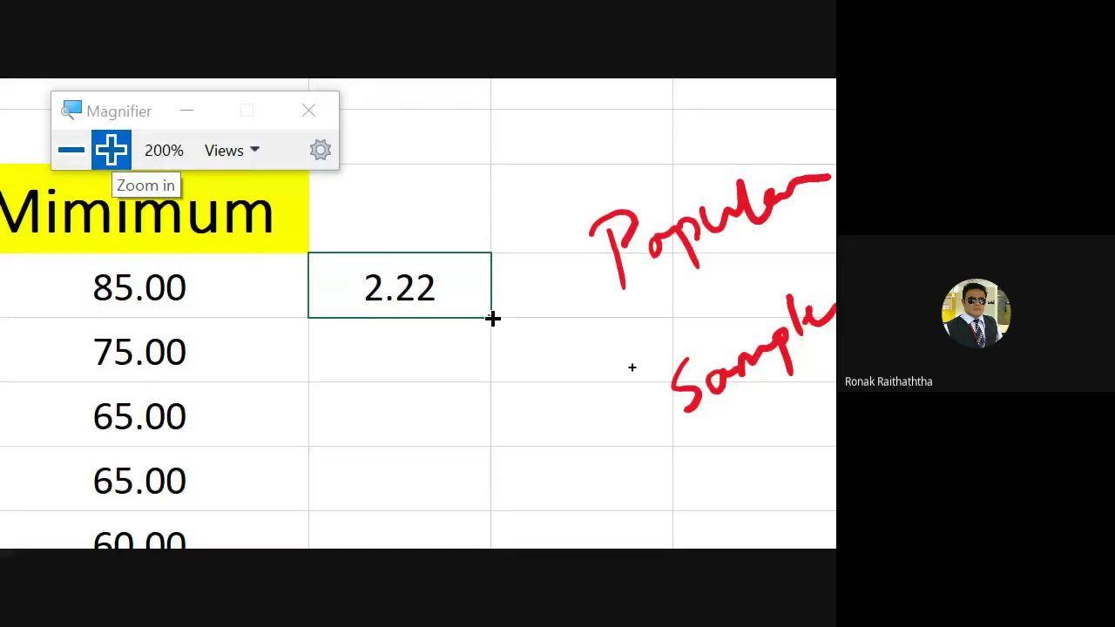
Step: Fill M4's STDEV.P formula down column M for every student, from 2.22 to 14.40
{"action": "double_click", "coordinate": [493, 319]}
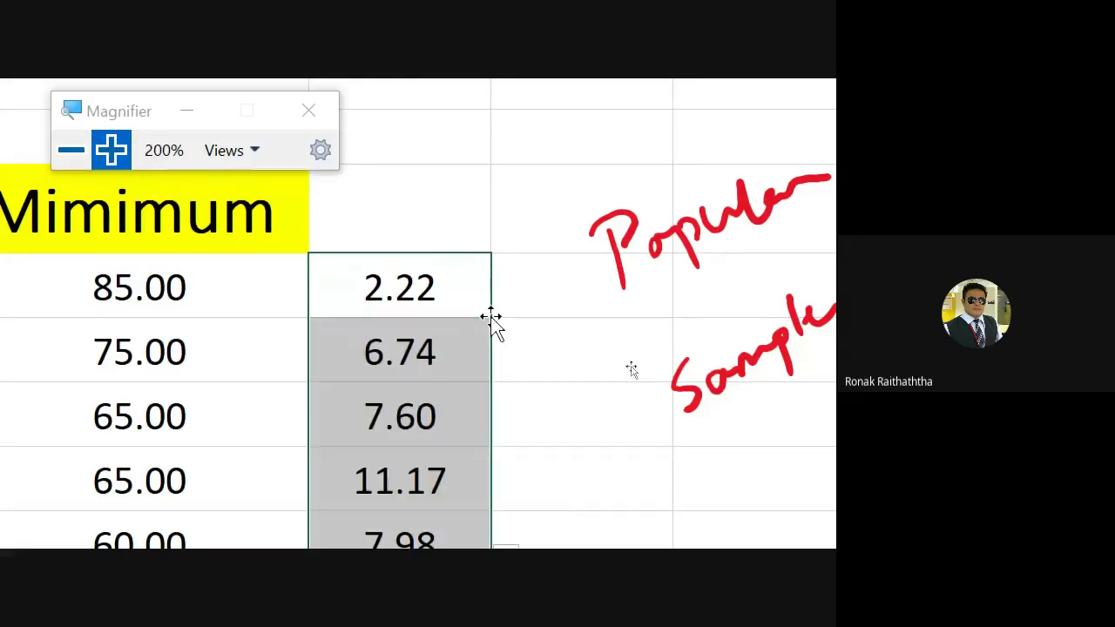
{"action": "scroll", "coordinate": [492, 319], "scroll_direction": "down", "scroll_amount": 2}
{"action": "scroll", "coordinate": [492, 319], "scroll_direction": "up", "scroll_amount": 1}
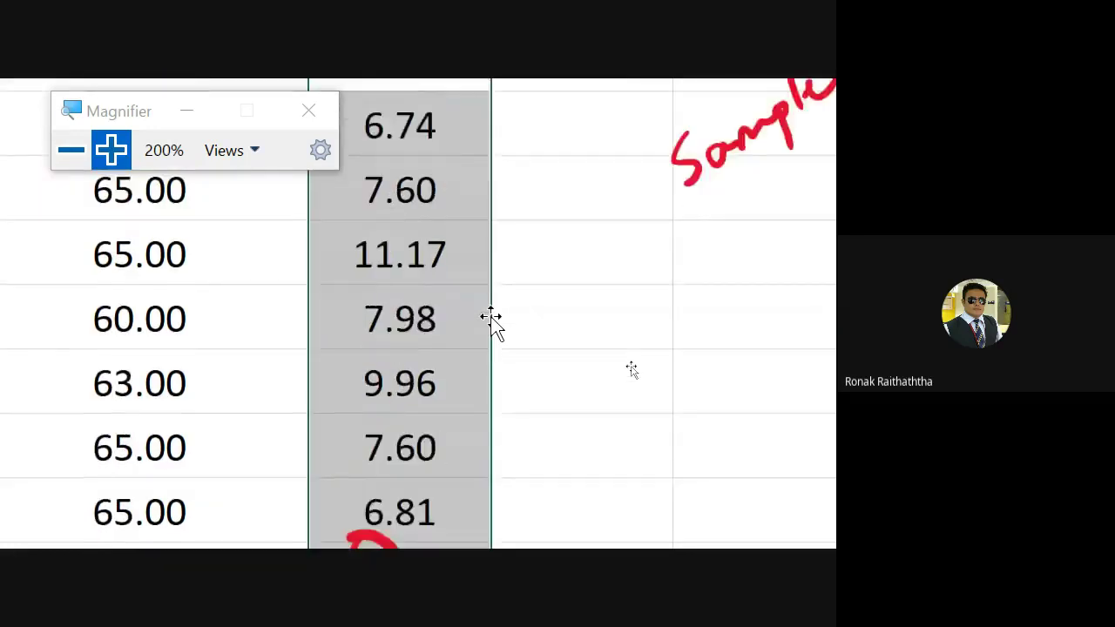
{"action": "scroll", "coordinate": [493, 319], "scroll_direction": "up", "scroll_amount": 1}
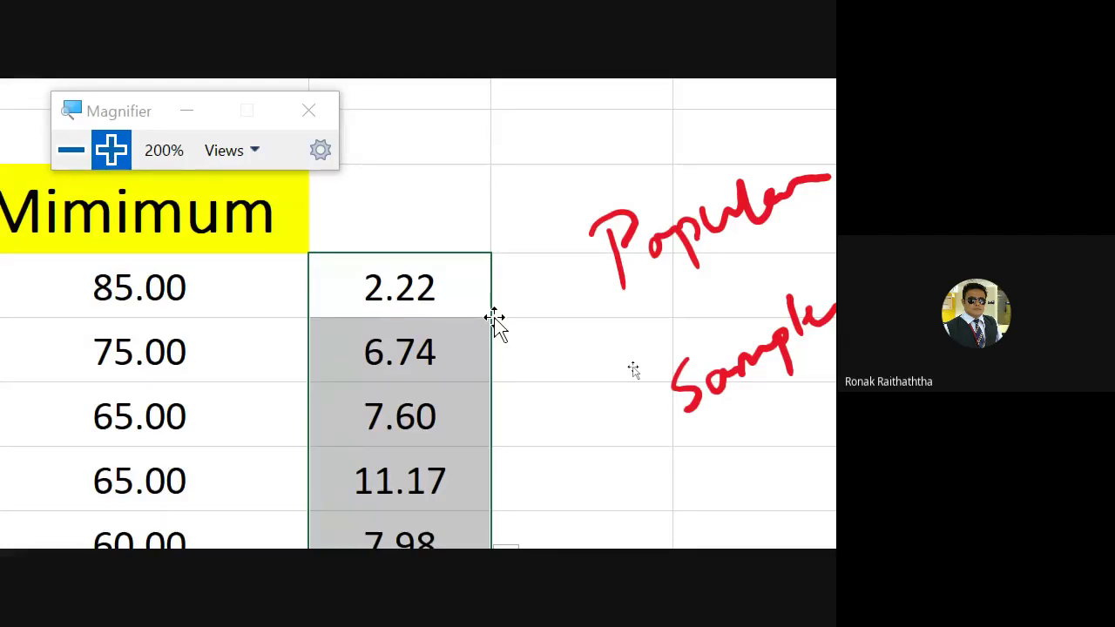
{"action": "scroll", "coordinate": [433, 366], "scroll_direction": "down", "scroll_amount": 3}
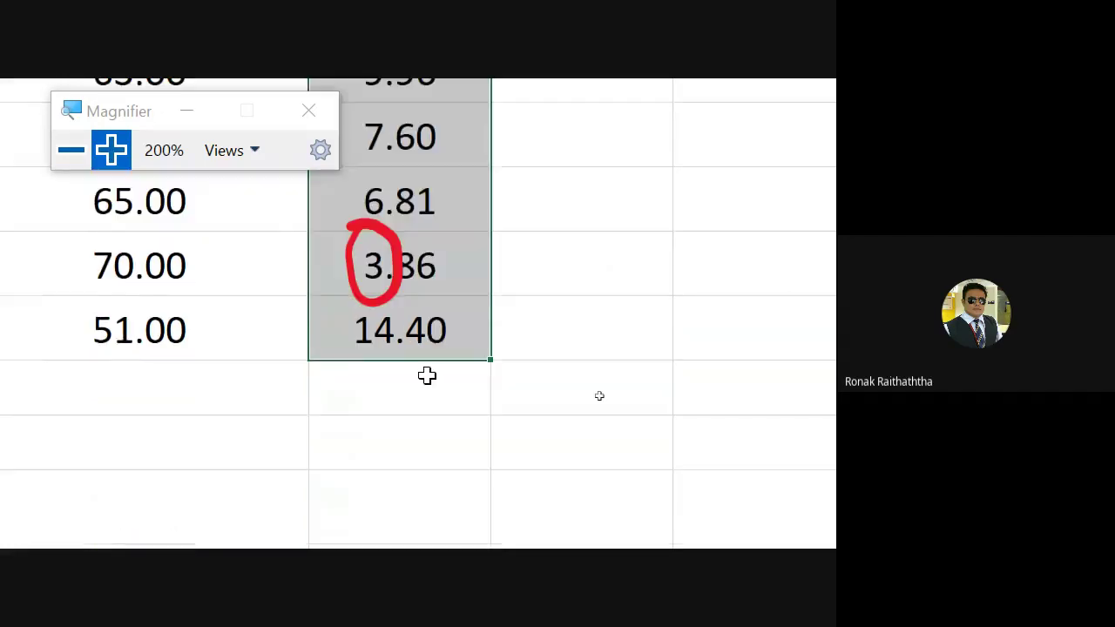
{"action": "scroll", "coordinate": [428, 376], "scroll_direction": "up", "scroll_amount": 2}
{"action": "scroll", "coordinate": [427, 376], "scroll_direction": "down", "scroll_amount": 2}
{"action": "scroll", "coordinate": [426, 375], "scroll_direction": "up", "scroll_amount": 1}
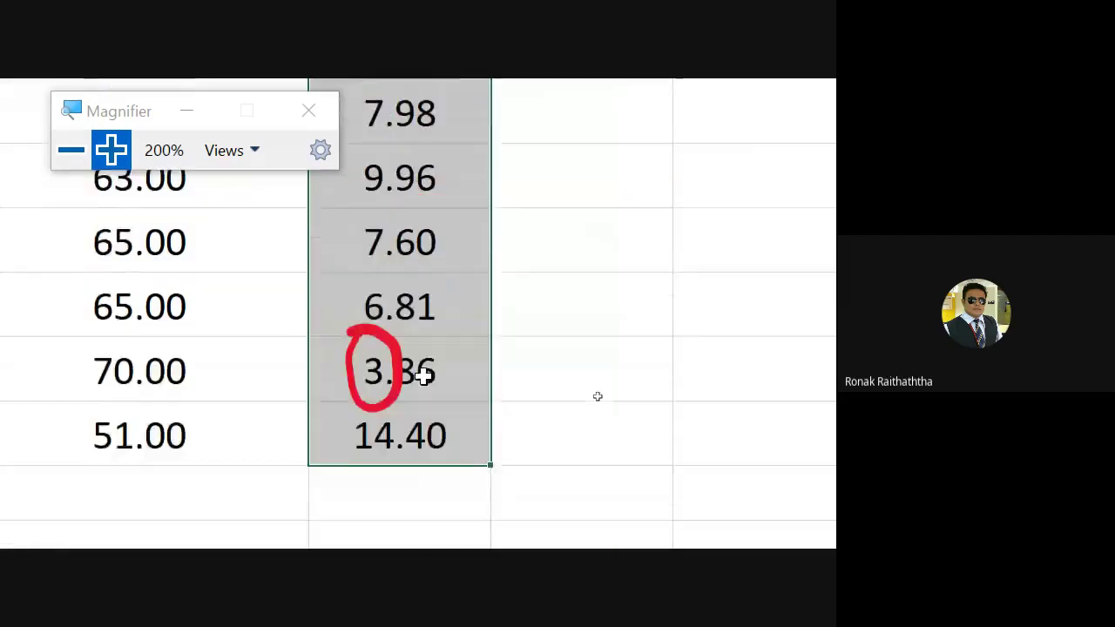
{"action": "left_click", "coordinate": [445, 456]}
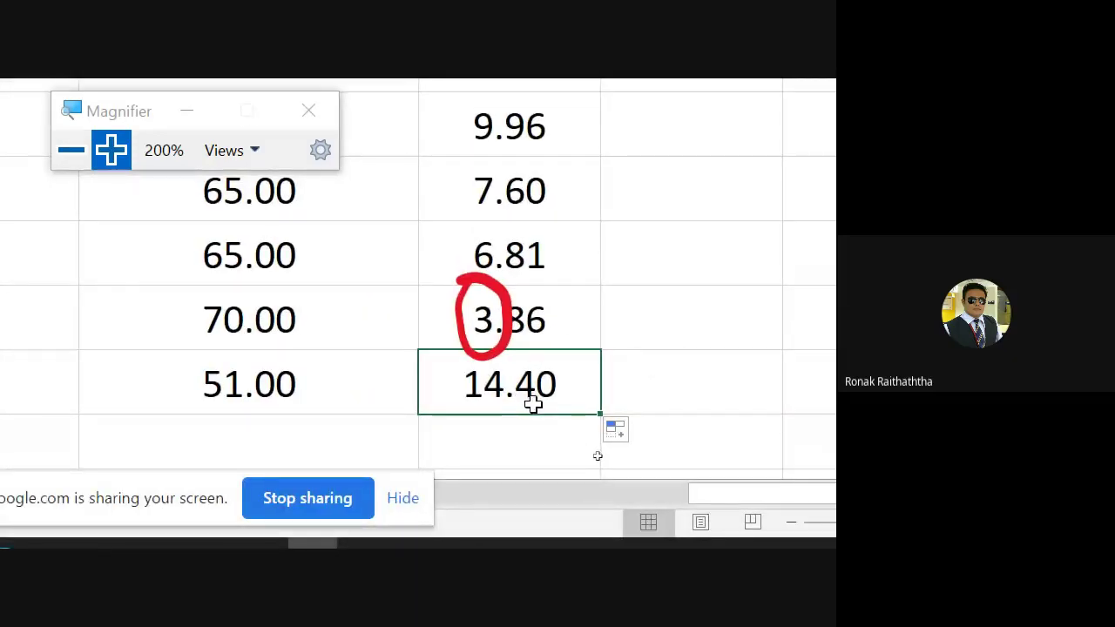
{"action": "scroll", "coordinate": [534, 403], "scroll_direction": "up", "scroll_amount": 1}
{"action": "scroll", "coordinate": [534, 403], "scroll_direction": "up", "scroll_amount": 1}
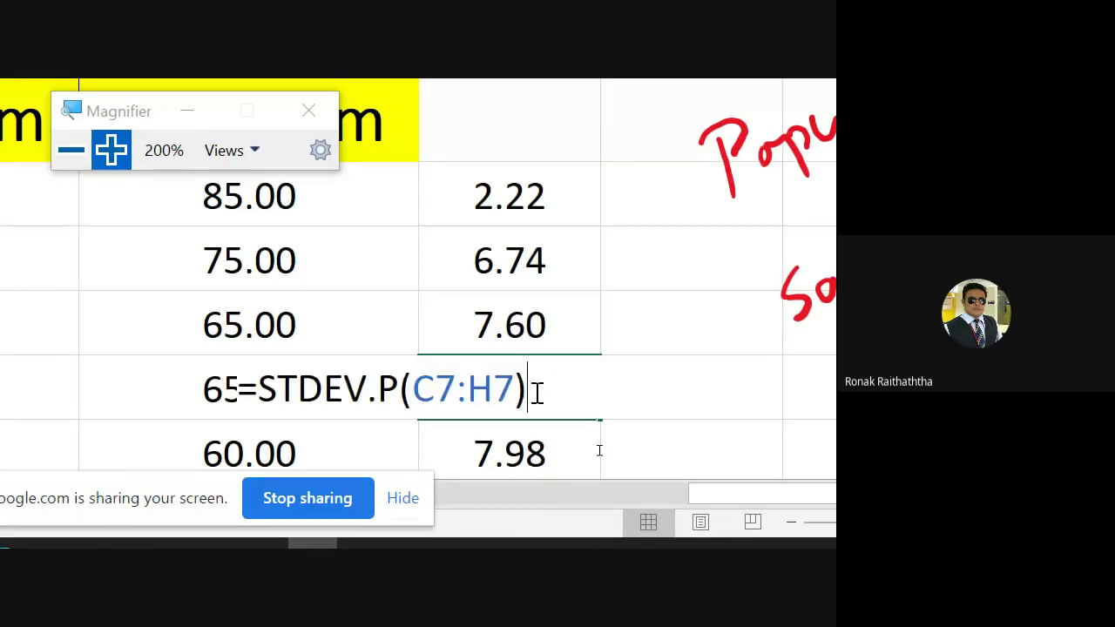
{"action": "double_click", "coordinate": [533, 394]}
{"action": "key", "text": "Escape"}
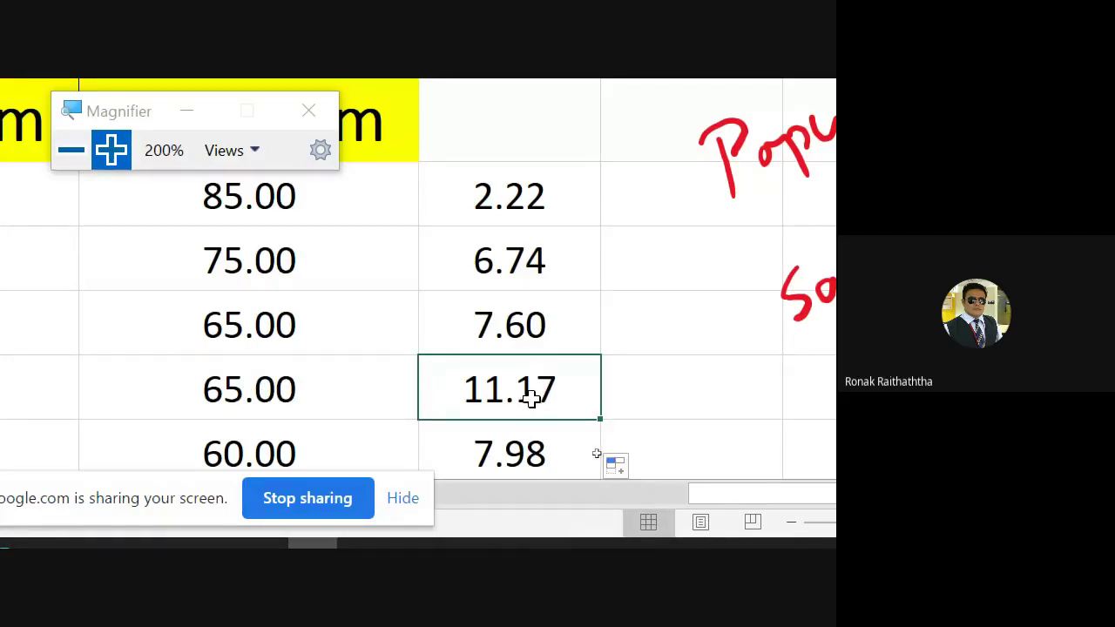
{"action": "scroll", "coordinate": [534, 405], "scroll_direction": "down", "scroll_amount": 2}
{"action": "scroll", "coordinate": [538, 414], "scroll_direction": "up", "scroll_amount": 2}
{"action": "left_click", "coordinate": [484, 186]}
{"action": "key", "text": "Left"}
{"action": "key", "text": "Left"}
{"action": "key", "text": "Left"}
{"action": "key", "text": "Left"}
{"action": "key", "text": "Left"}
{"action": "key", "text": "Left"}
{"action": "key", "text": "Left"}
{"action": "key", "text": "Left"}
{"action": "key", "text": "Left"}
{"action": "key", "text": "Left"}
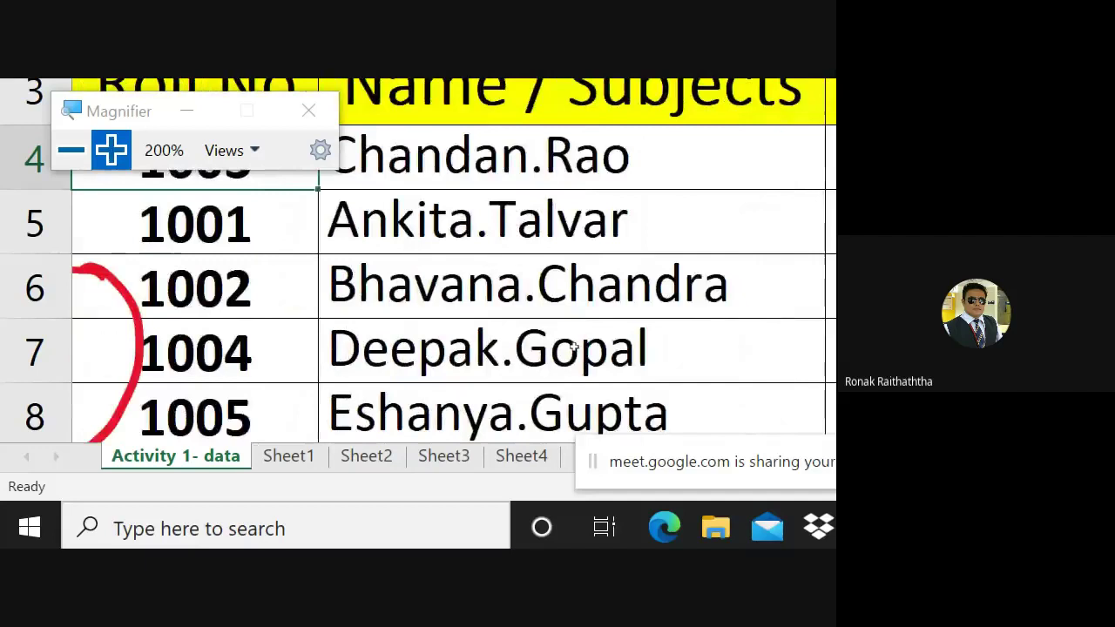
{"action": "left_click", "coordinate": [517, 150]}
{"action": "key", "text": "Right"}
{"action": "key", "text": "Right"}
{"action": "key", "text": "Right"}
{"action": "key", "text": "Right"}
{"action": "key", "text": "Right"}
{"action": "key", "text": "Right"}
{"action": "key", "text": "Right"}
{"action": "key", "text": "Right"}
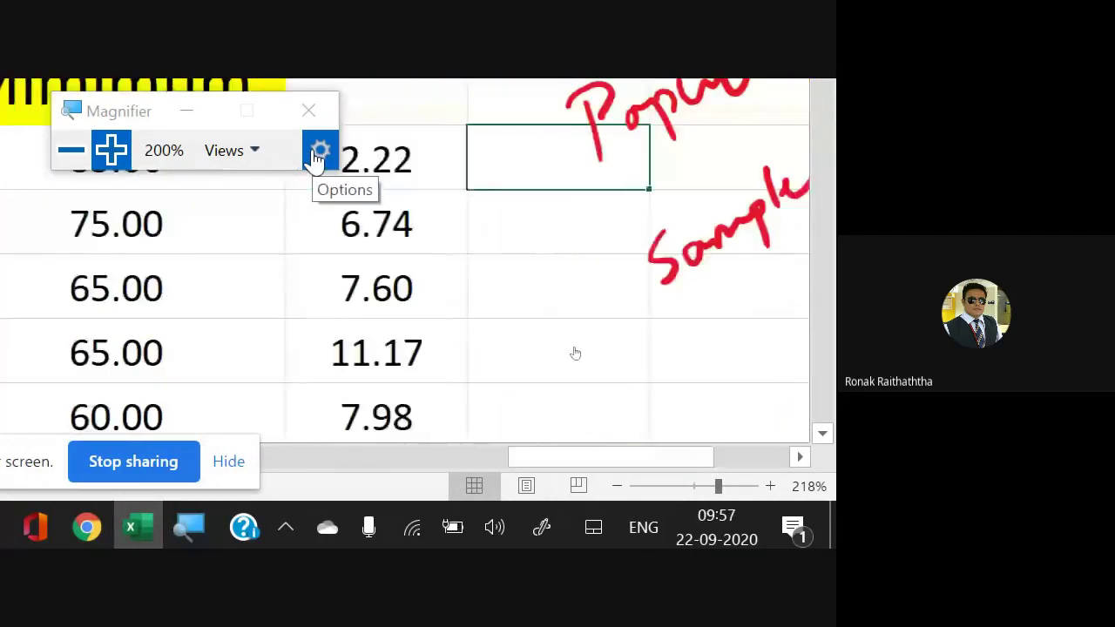
{"action": "key", "text": "Left"}
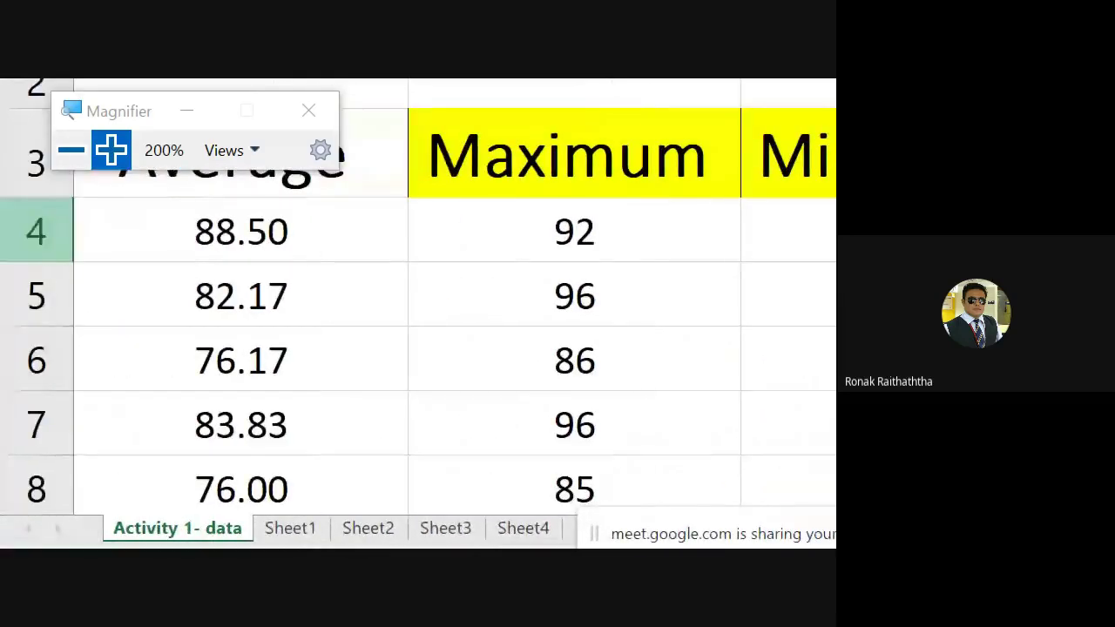
{"action": "left_click", "coordinate": [387, 212]}
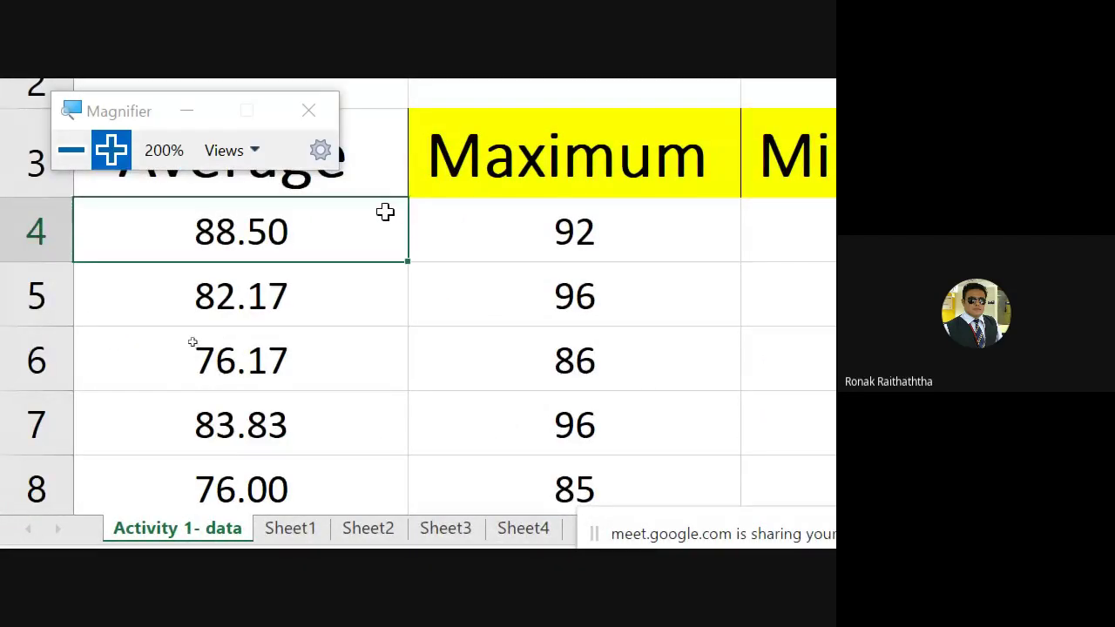
{"action": "key", "text": "Down"}
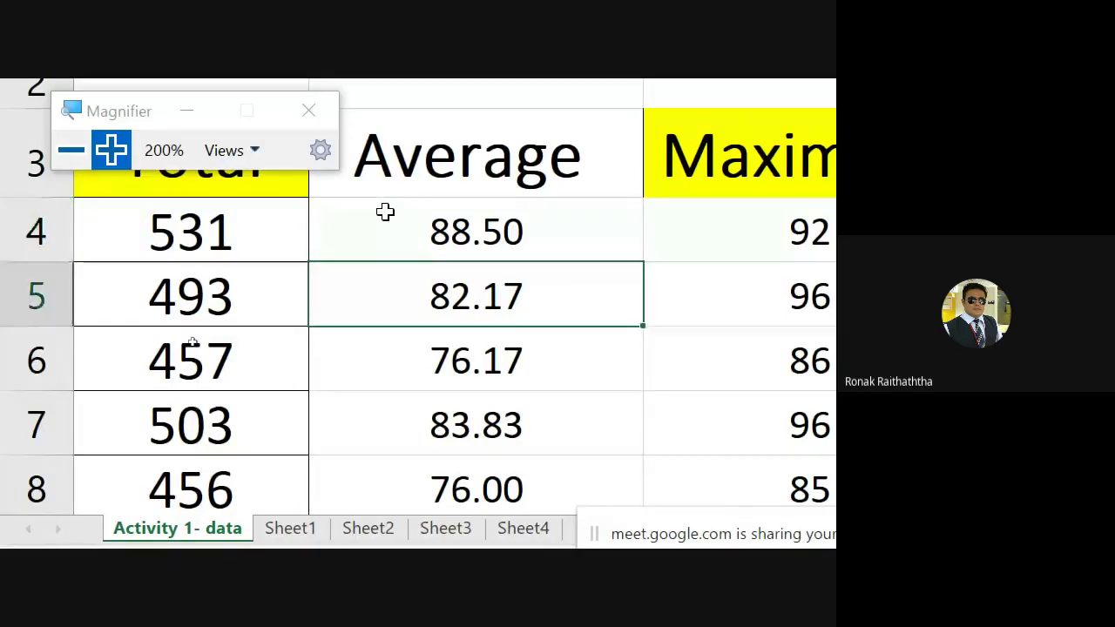
{"action": "key", "text": "Down"}
{"action": "key", "text": "Down"}
{"action": "key", "text": "Down"}
{"action": "key", "text": "Down"}
{"action": "key", "text": "Down"}
{"action": "key", "text": "Down"}
{"action": "key", "text": "Down"}
{"action": "key", "text": "Down"}
{"action": "key", "text": "Down"}
{"action": "key", "text": "Down"}
{"action": "key", "text": "Up"}
{"action": "key", "text": "ctrl+Up"}
{"action": "key", "text": "ctrl+Up"}
{"action": "key", "text": "Down"}
{"action": "key", "text": "Down"}
{"action": "key", "text": "Down"}
{"action": "key", "text": "Down"}
{"action": "key", "text": "Right"}
{"action": "key", "text": "Right"}
{"action": "key", "text": "Right"}
{"action": "key", "text": "Up"}
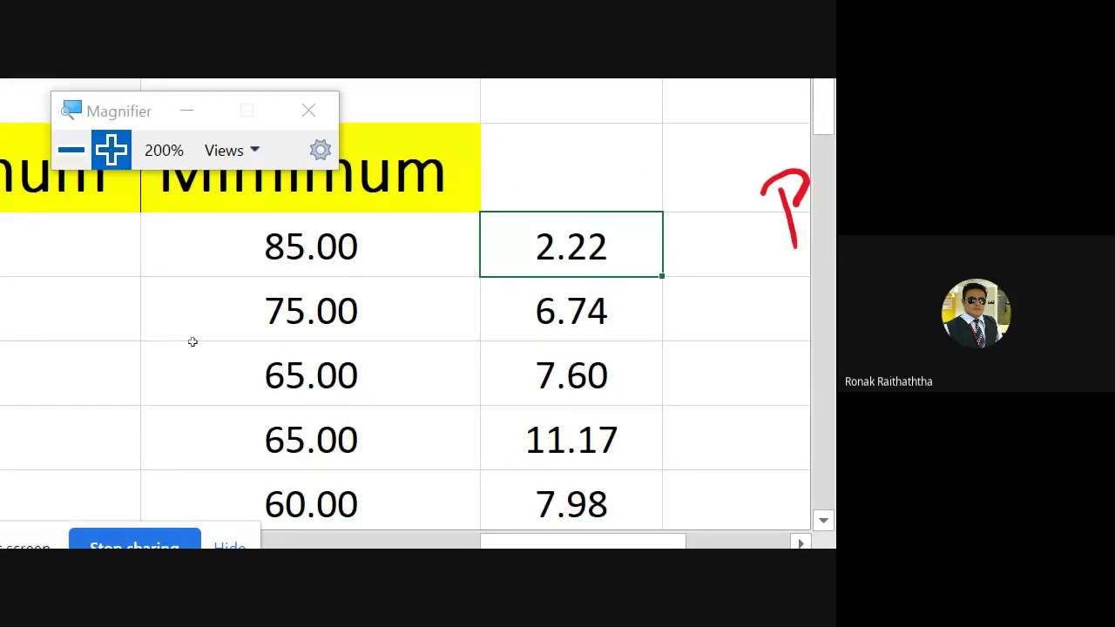
{"action": "scroll", "coordinate": [306, 348], "scroll_direction": "down", "scroll_amount": 5}
{"action": "scroll", "coordinate": [316, 355], "scroll_direction": "up", "scroll_amount": 5}
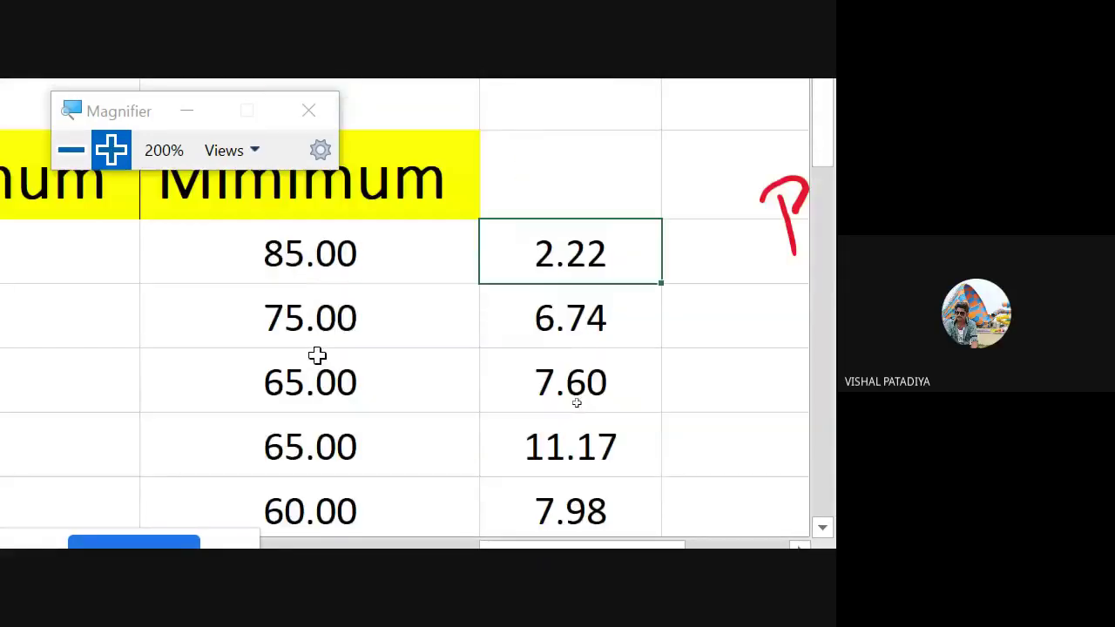
{"action": "key", "text": "alt+Tab"}
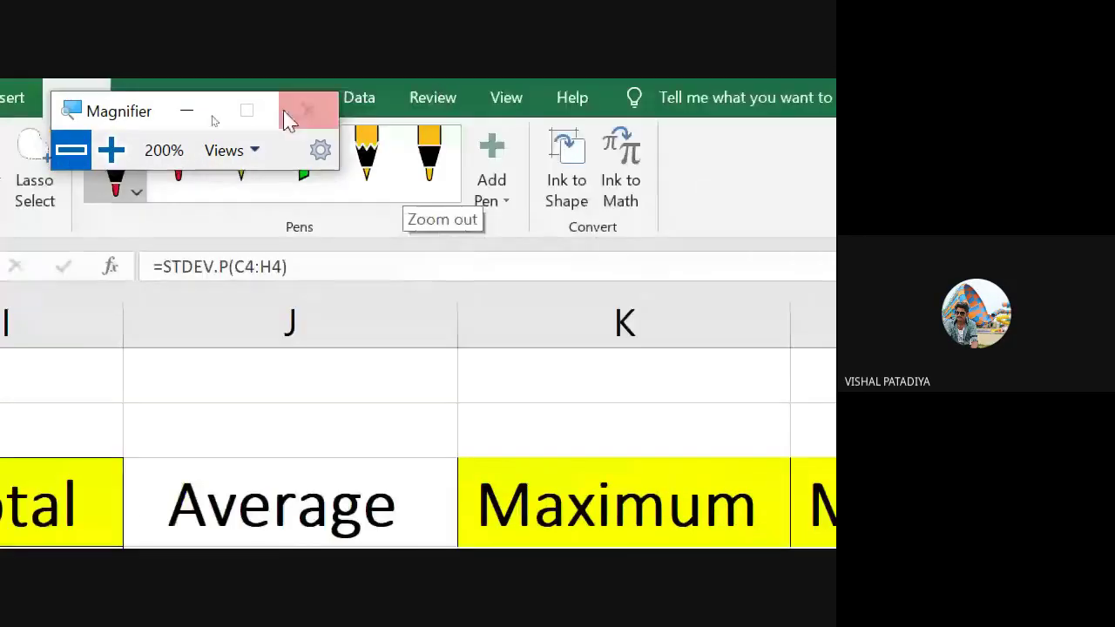
Step: Minimize Magnifier and relaunch it from the Start search
{"action": "left_click", "coordinate": [187, 113]}
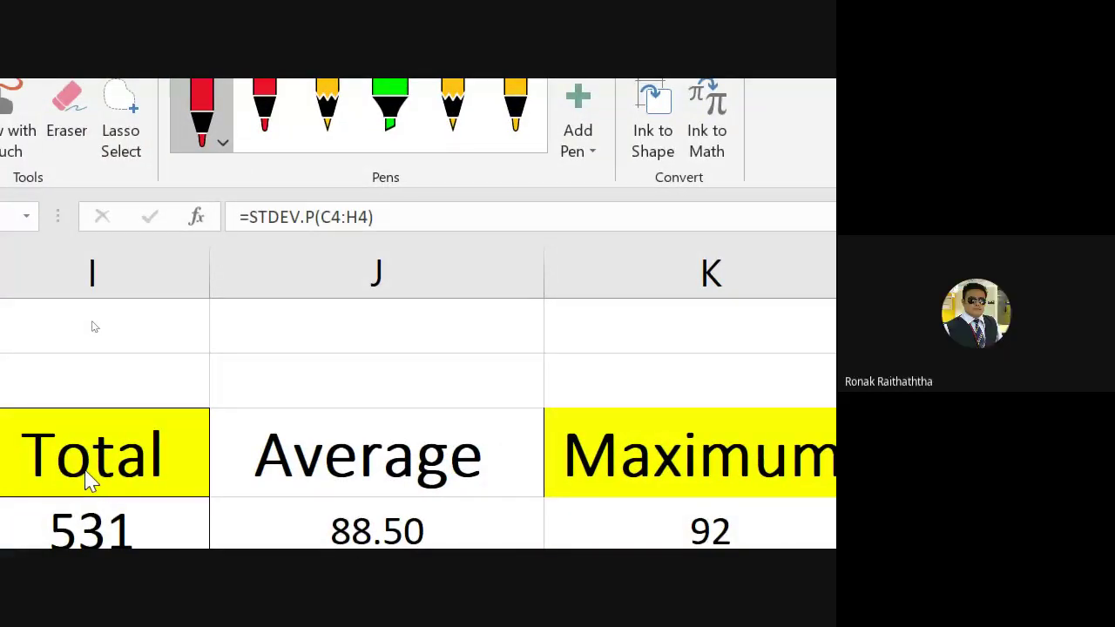
{"action": "key", "text": "super"}
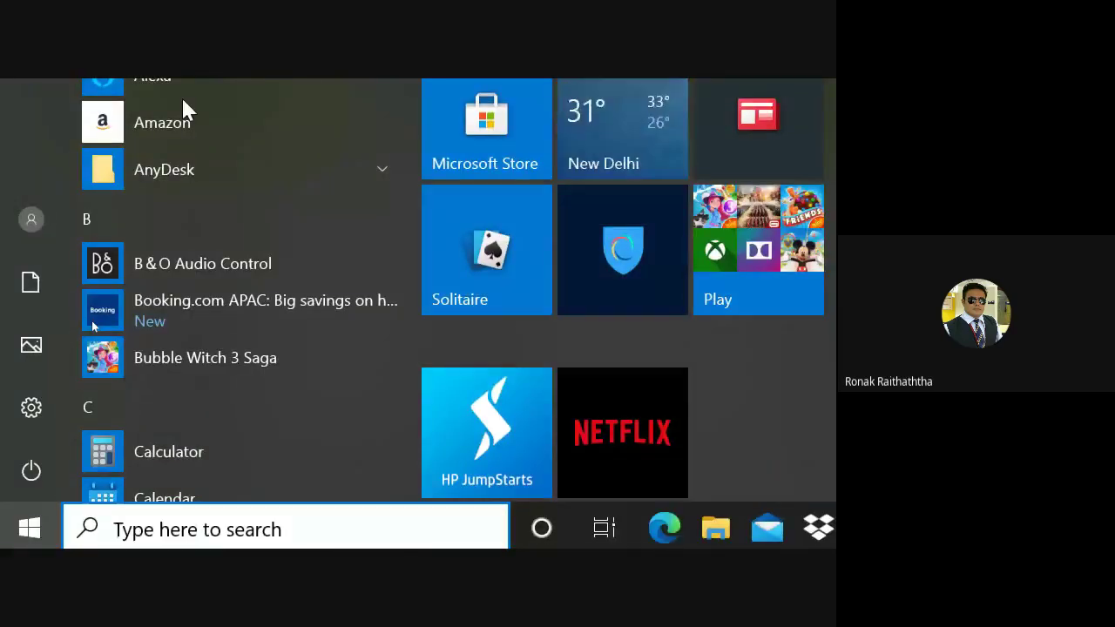
{"action": "type", "text": "mag"}
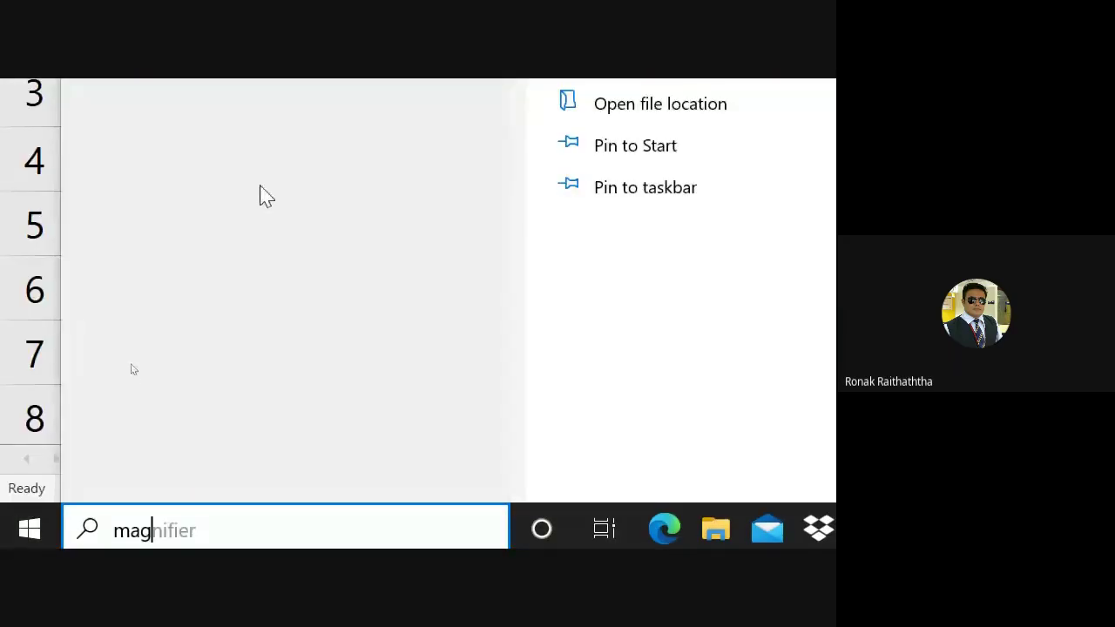
{"action": "left_click", "coordinate": [90, 185]}
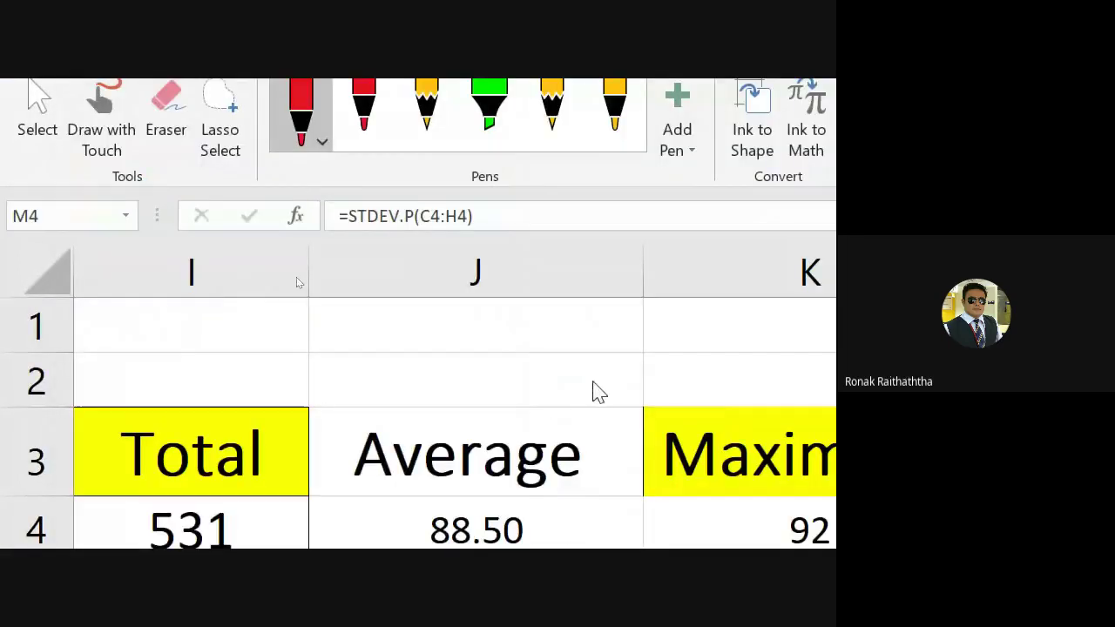
{"action": "key", "text": "alt+Tab"}
{"action": "key", "text": "alt+Tab"}
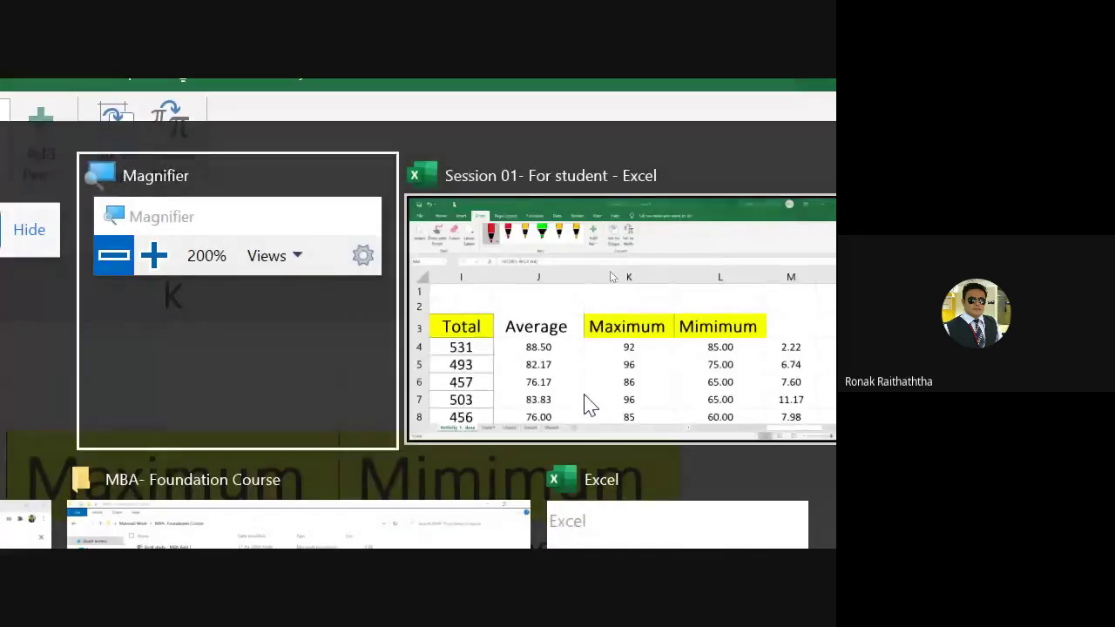
Step: Zoom Magnifier back to 100% and return to cell M4 in Excel
{"action": "left_click", "coordinate": [83, 164]}
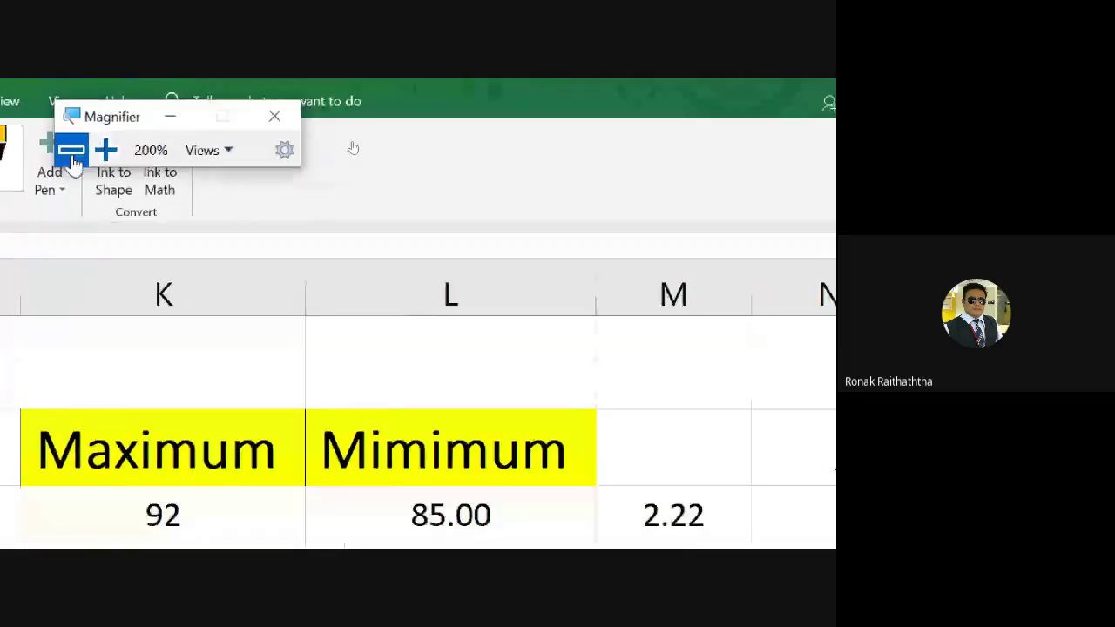
{"action": "left_click", "coordinate": [732, 364]}
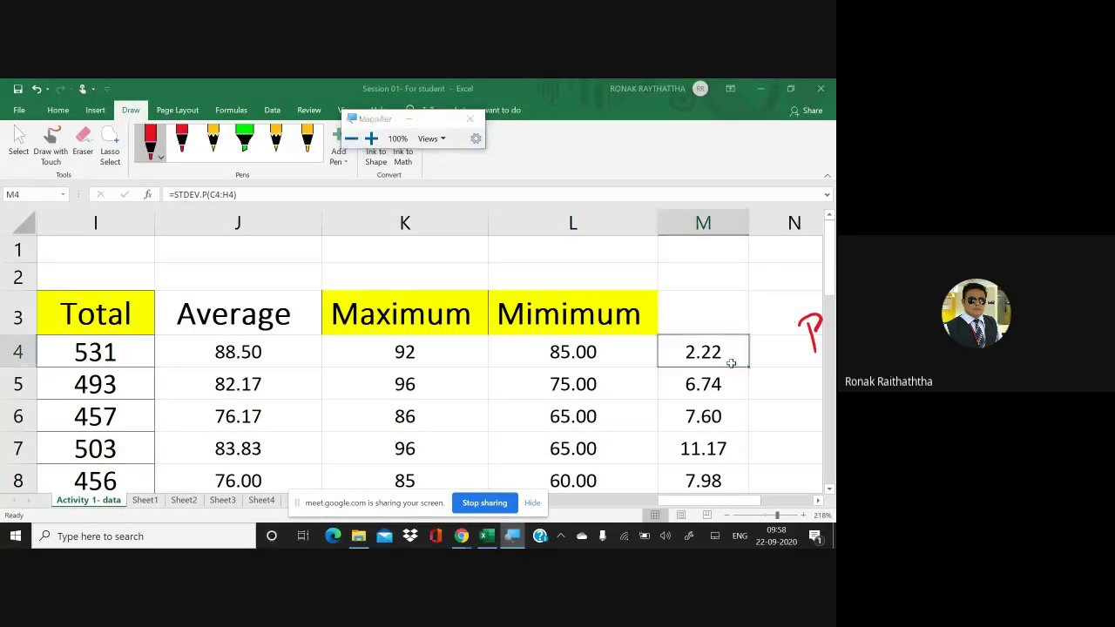
{"action": "key", "text": "Right"}
{"action": "key", "text": "Left"}
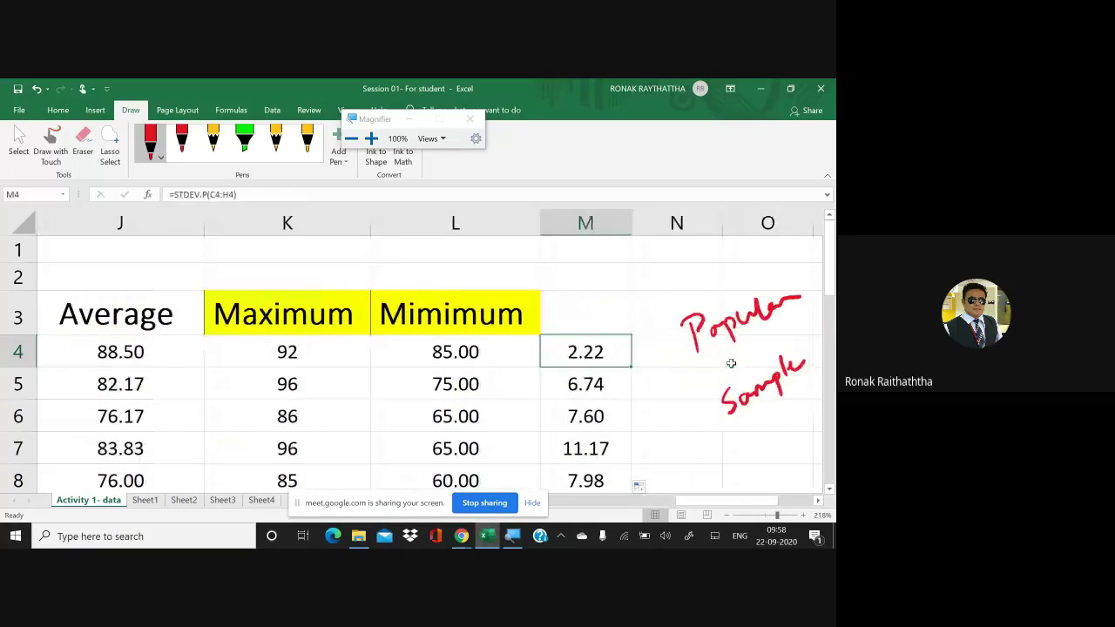
Step: Change M4's formula to =STDEV.S(C4:H4), so it shows 2.43 instead of 2.22
{"action": "key", "text": "F2"}
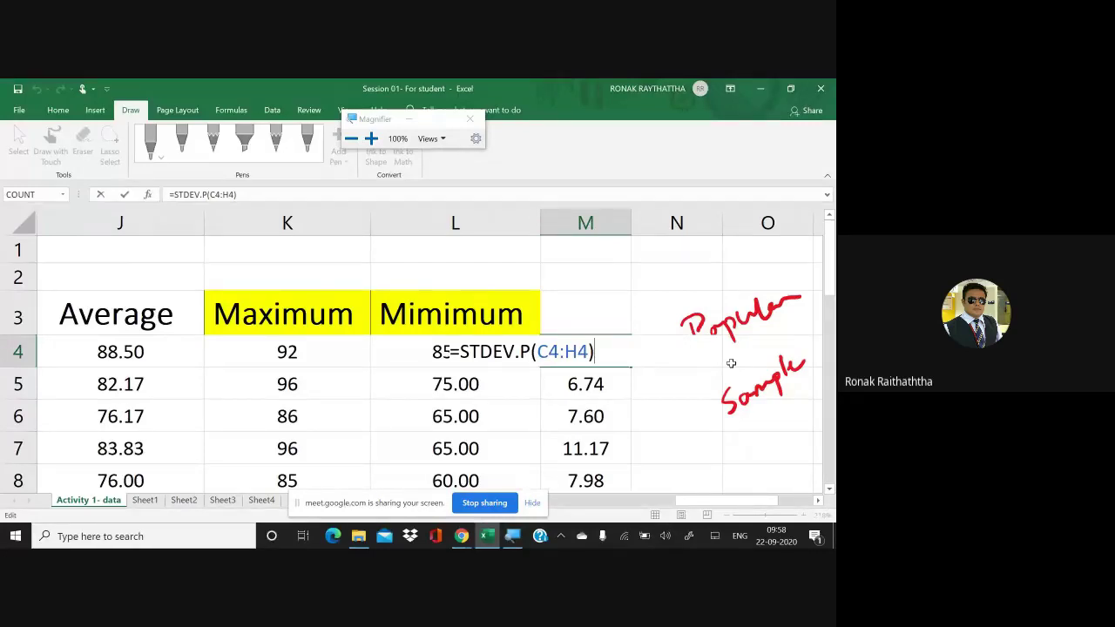
{"action": "left_click", "coordinate": [532, 352]}
{"action": "key", "text": "BackSpace"}
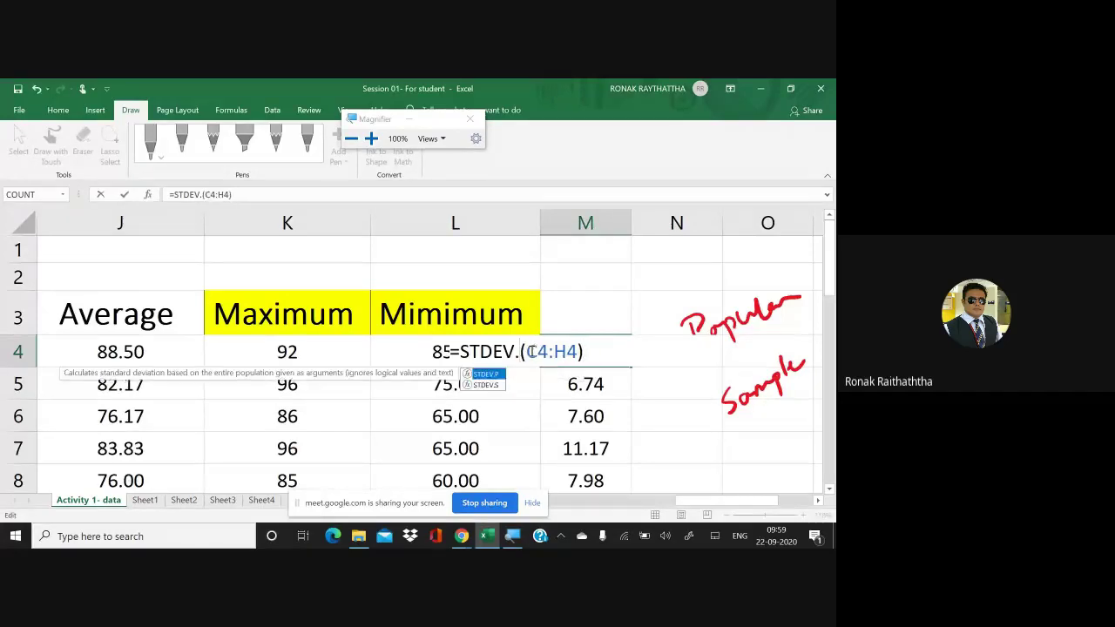
{"action": "type", "text": "S"}
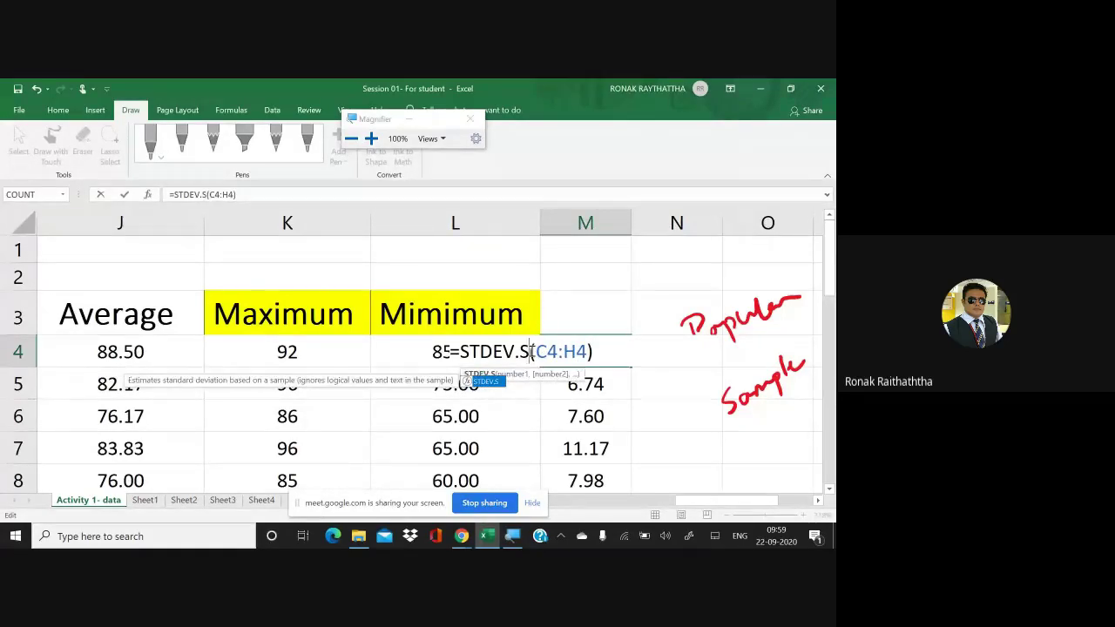
{"action": "key", "text": "Return"}
{"action": "key", "text": "Up"}
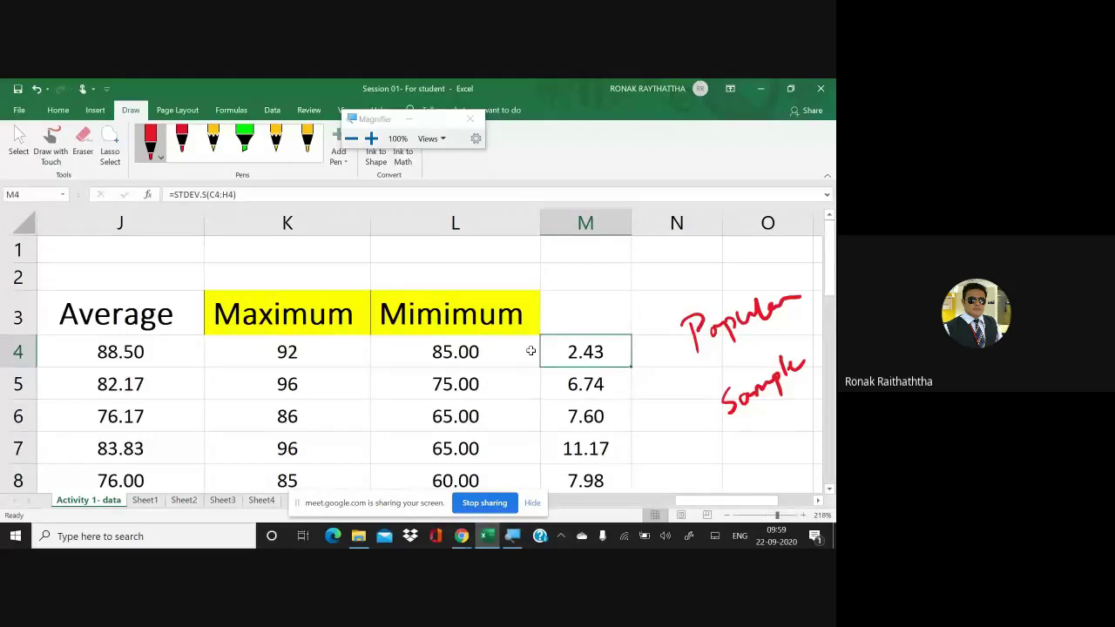
{"action": "scroll", "coordinate": [531, 351], "scroll_direction": "right", "scroll_amount": 3}
{"action": "scroll", "coordinate": [424, 348], "scroll_direction": "right", "scroll_amount": 1}
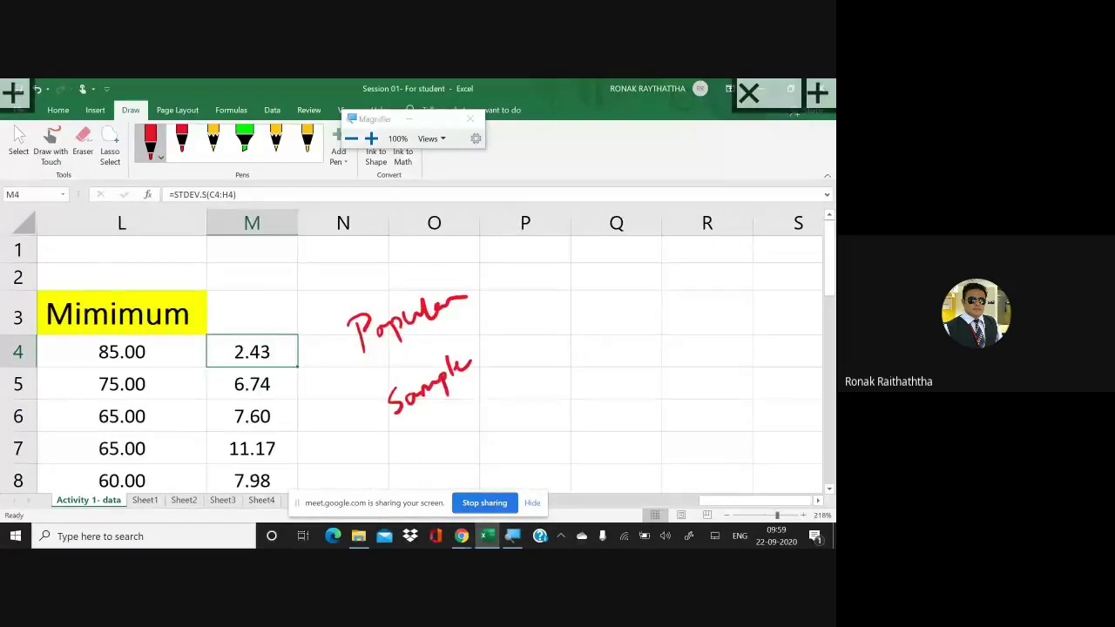
Step: Draw two red sloped fraction bars, writing 'n − 1' under the first and 'n' under the second
{"action": "left_click_drag", "start_coordinate": [535, 336], "coordinate": [669, 292]}
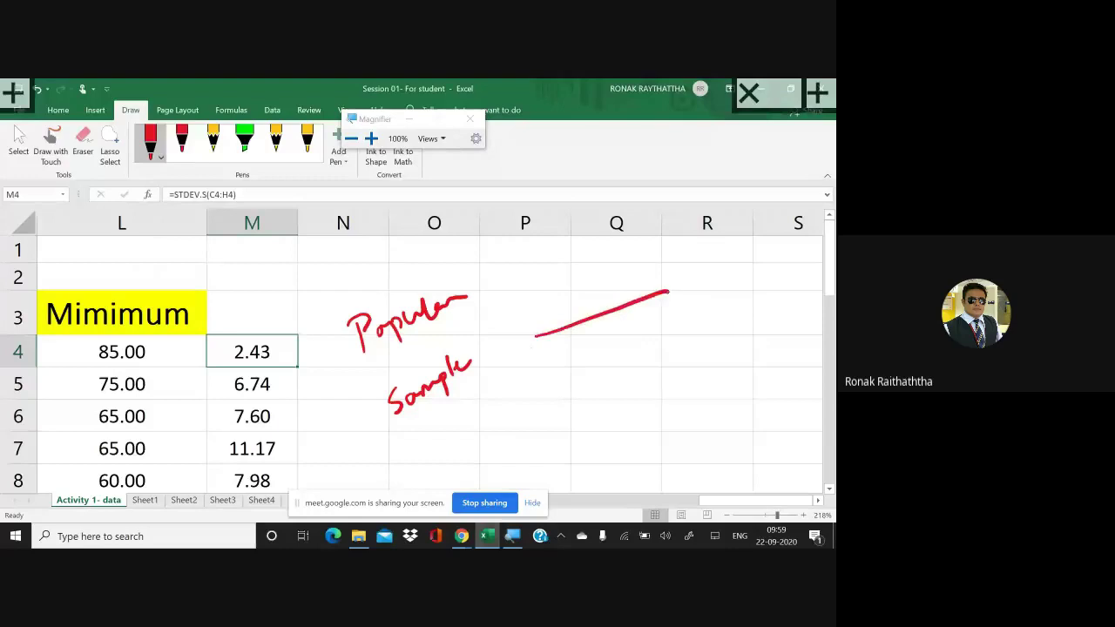
{"action": "mouse_move", "coordinate": [576, 363]}
{"action": "left_mouse_down"}
{"action": "mouse_move", "coordinate": [614, 338]}
{"action": "mouse_move", "coordinate": [642, 345]}
{"action": "left_mouse_up"}
{"action": "scroll", "coordinate": [531, 351], "scroll_direction": "down", "scroll_amount": 1}
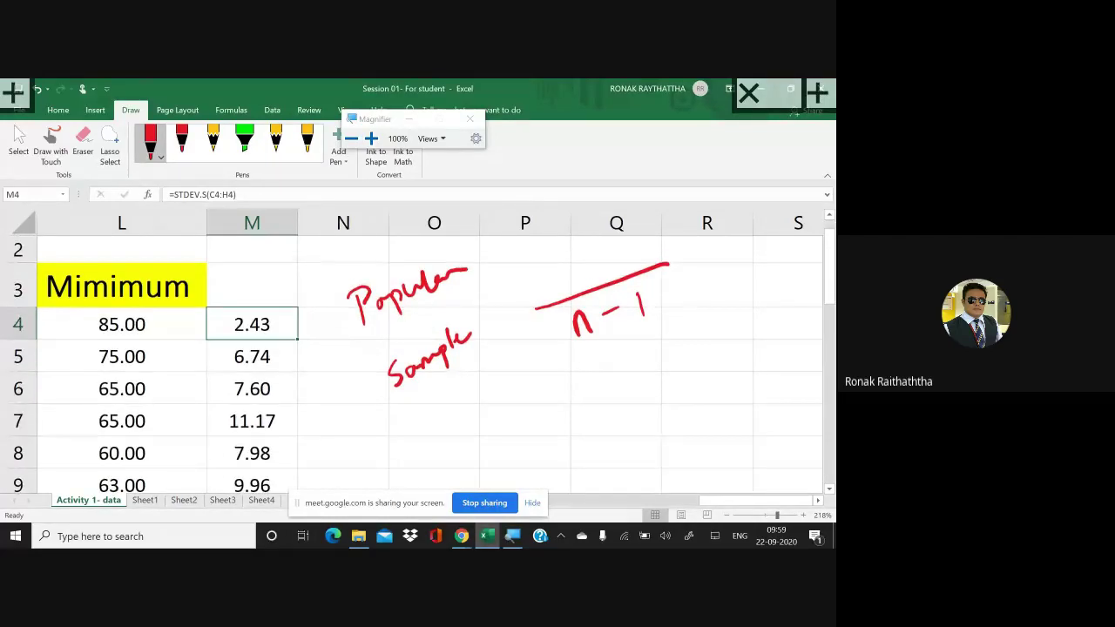
{"action": "left_click_drag", "start_coordinate": [577, 415], "coordinate": [694, 367]}
{"action": "mouse_move", "coordinate": [633, 409]}
{"action": "left_mouse_down"}
{"action": "mouse_move", "coordinate": [636, 429]}
{"action": "mouse_move", "coordinate": [647, 430]}
{"action": "left_mouse_up"}
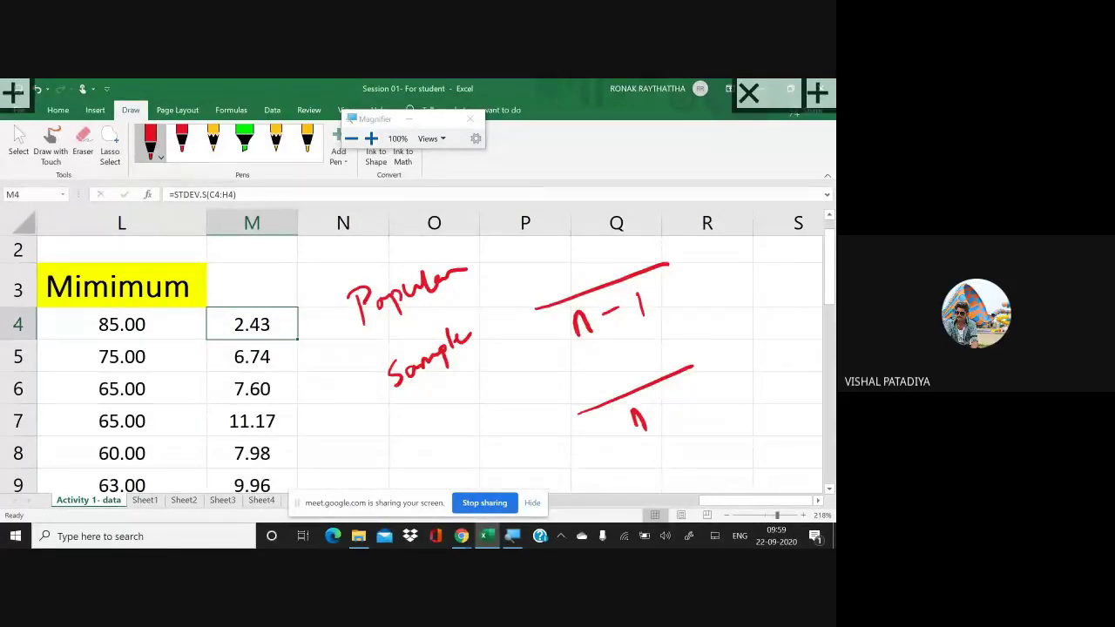
Step: Edit M4's formula back from STDEV.S to STDEV.P
{"action": "double_click", "coordinate": [248, 324]}
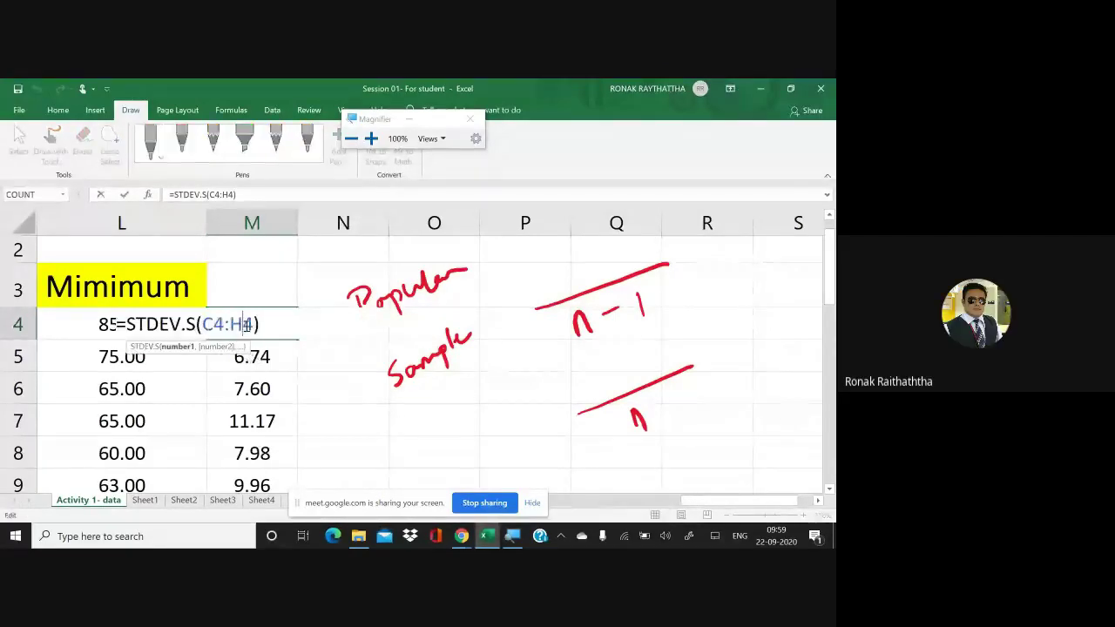
{"action": "left_click", "coordinate": [196, 323]}
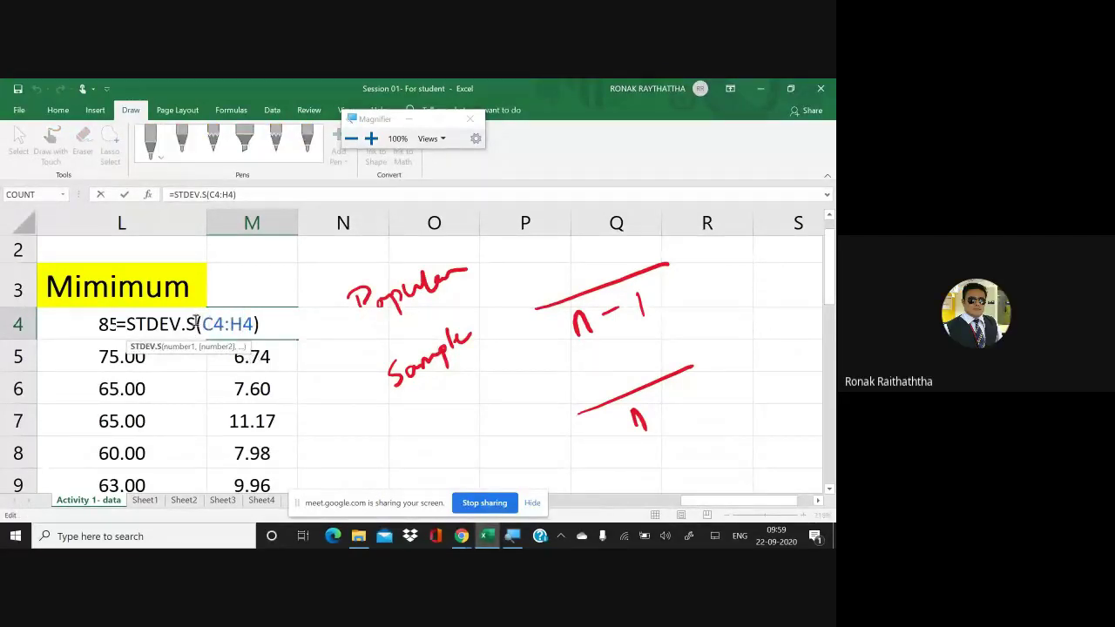
{"action": "key", "text": "BackSpace"}
{"action": "type", "text": "P"}
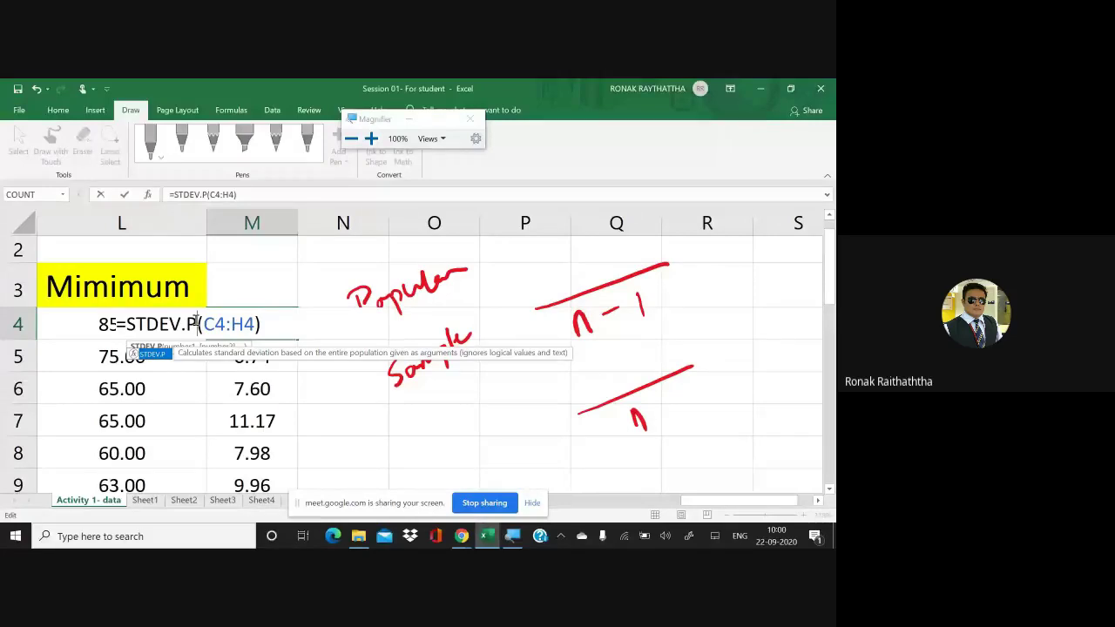
Step: Commit the STDEV.P formula in M4, then clear the standard deviation results down column M
{"action": "key", "text": "Return"}
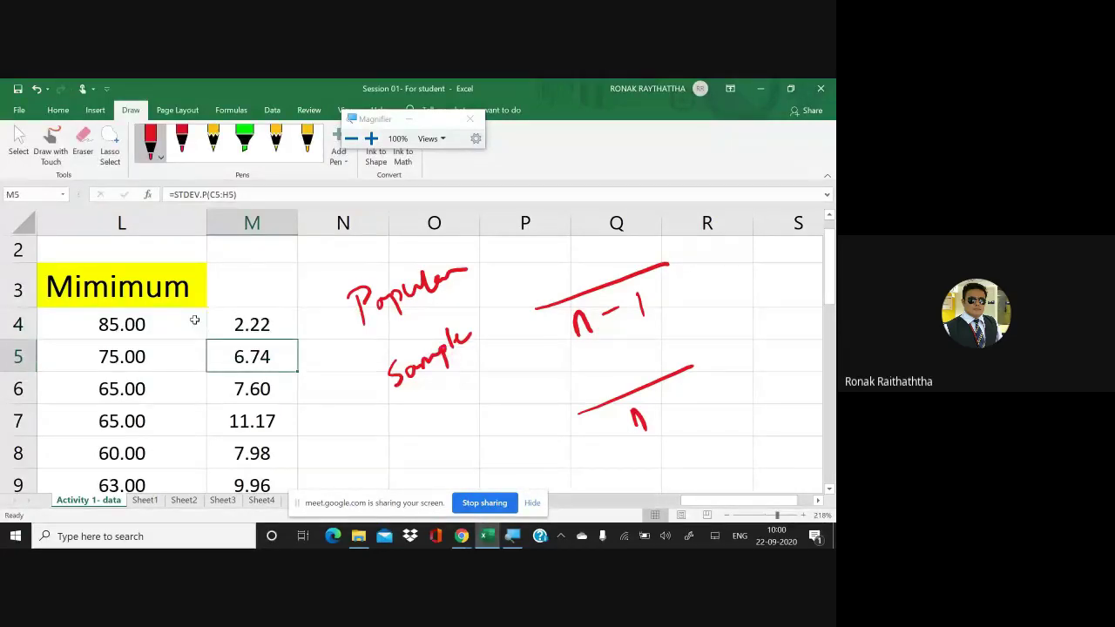
{"action": "key", "text": "Up"}
{"action": "key", "text": "ctrl+shift+Down"}
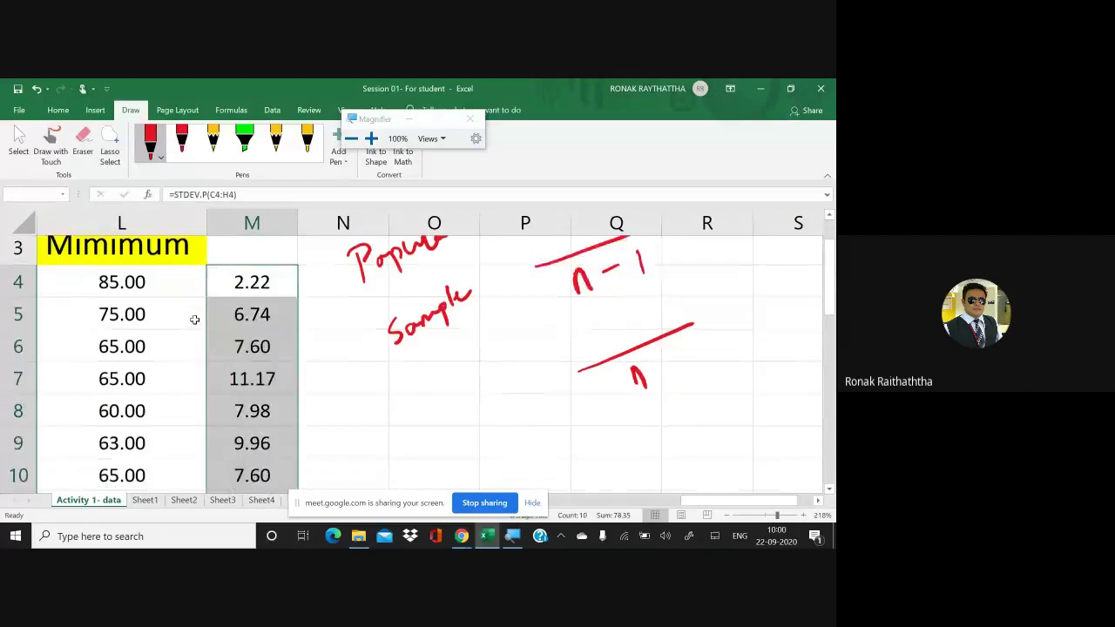
{"action": "key", "text": "Delete"}
{"action": "scroll", "coordinate": [194, 320], "scroll_direction": "up", "scroll_amount": 2}
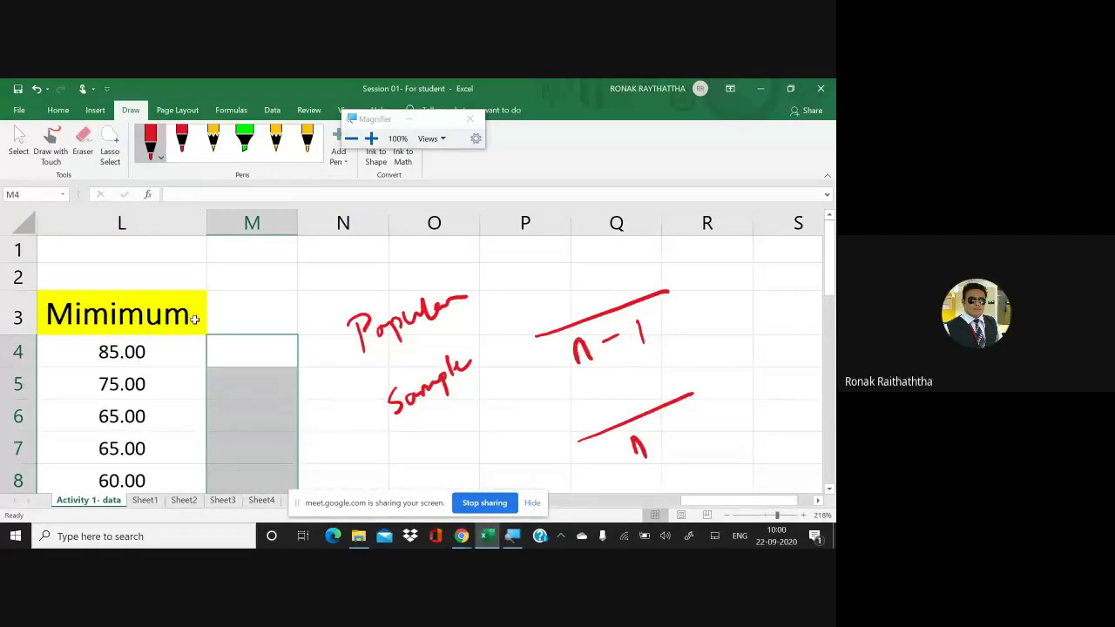
Step: Move to the empty header cell M3 and bring the handwritten Popular/Sample notes into view
{"action": "key", "text": "Left"}
{"action": "key", "text": "Left"}
{"action": "key", "text": "Left"}
{"action": "key", "text": "Left"}
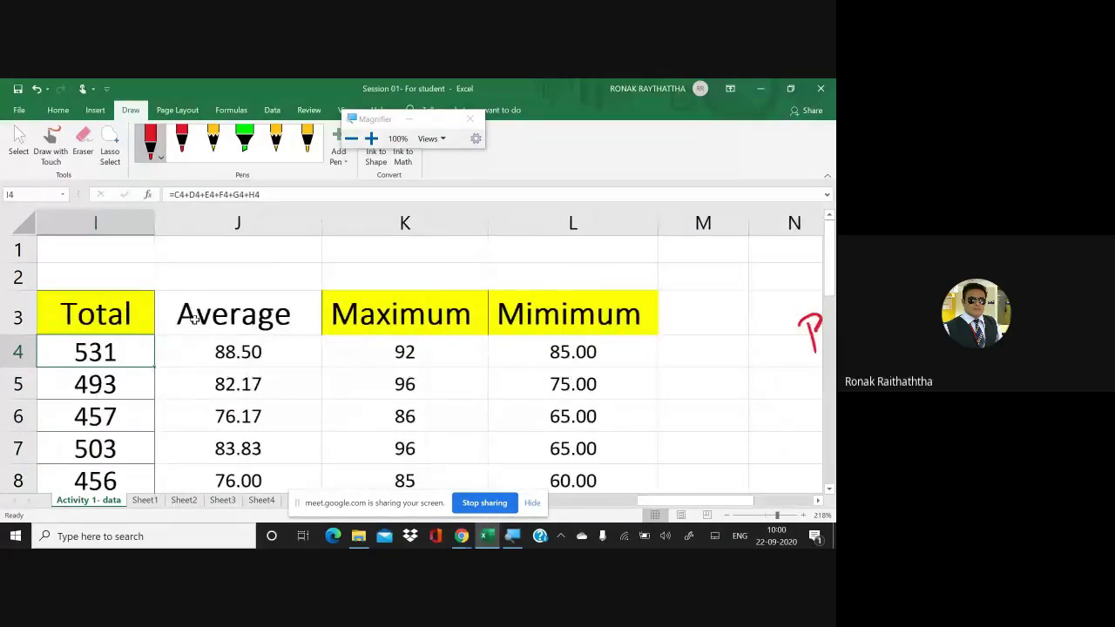
{"action": "key", "text": "Right"}
{"action": "key", "text": "Right"}
{"action": "key", "text": "Right"}
{"action": "key", "text": "Right"}
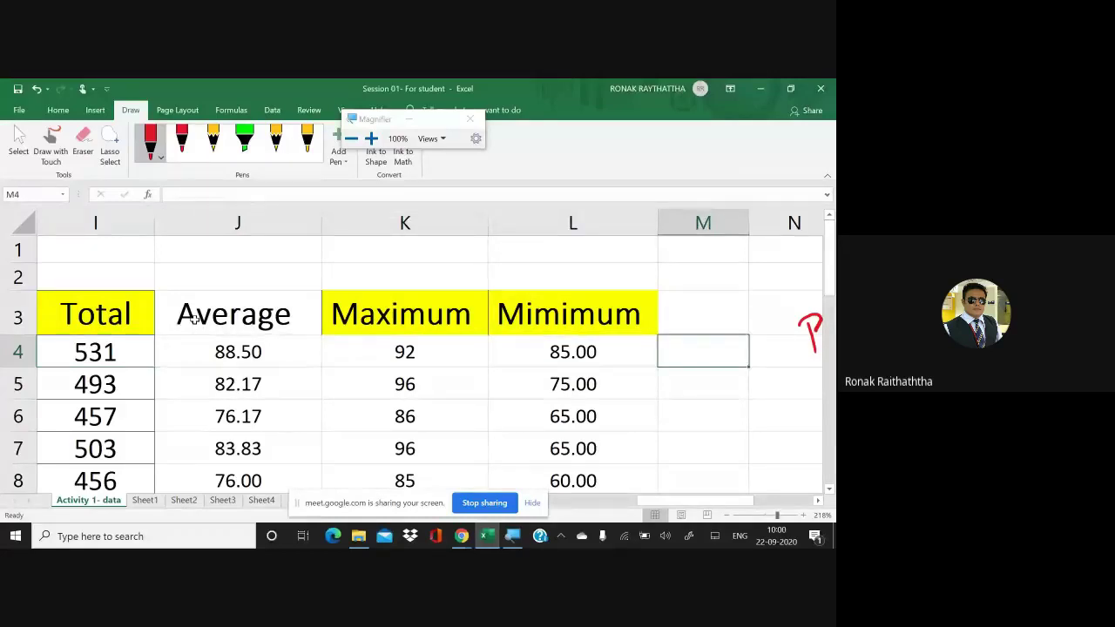
{"action": "key", "text": "Up"}
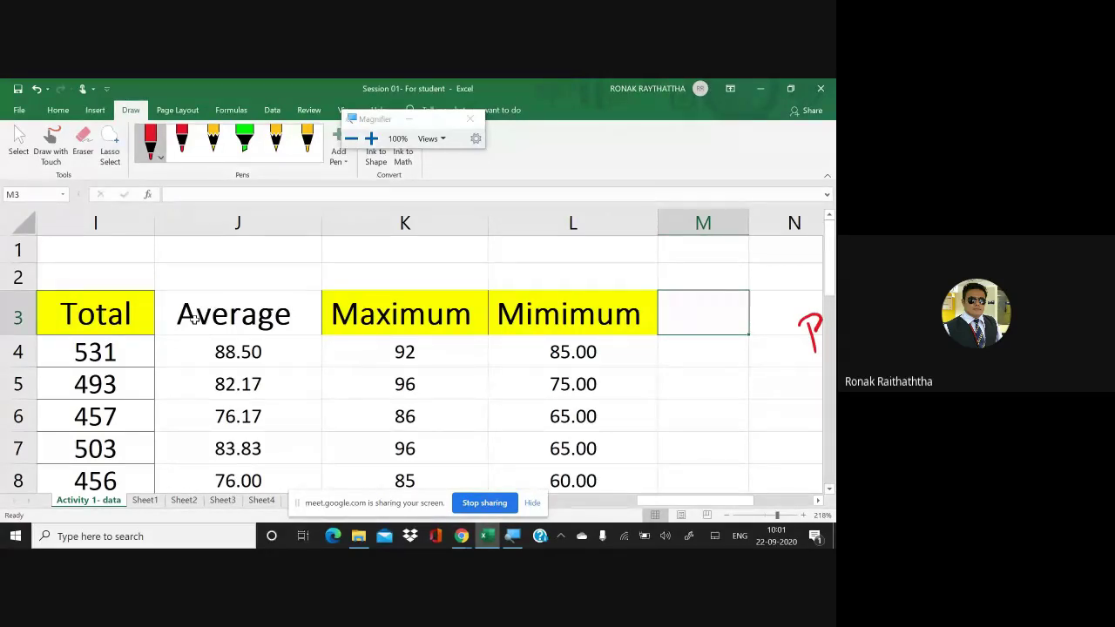
{"action": "key", "text": "Right"}
{"action": "key", "text": "Right"}
{"action": "key", "text": "Left"}
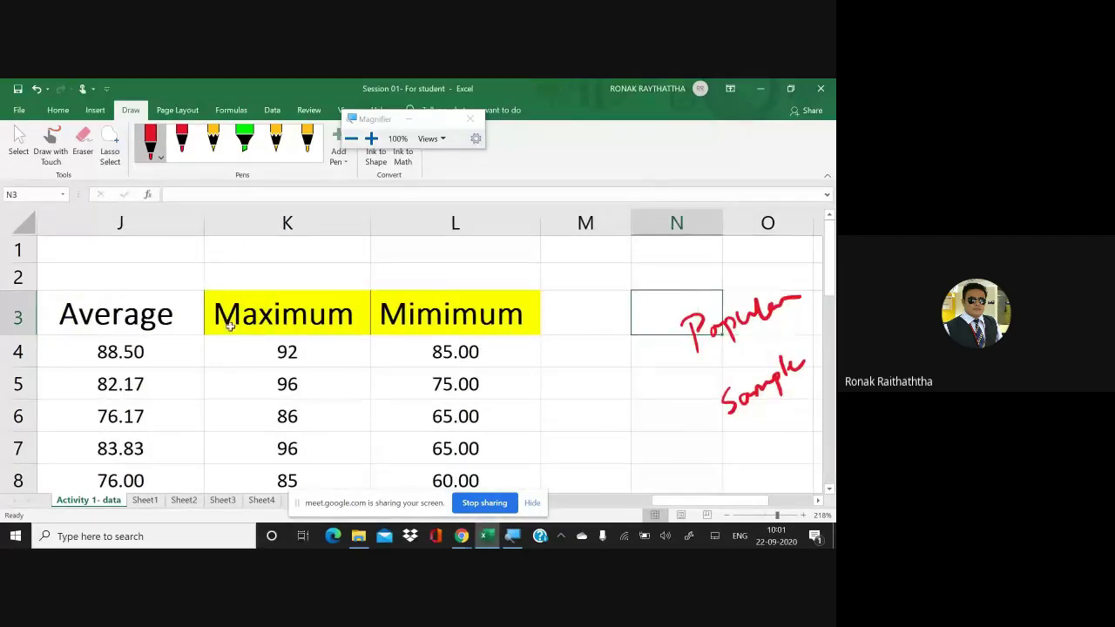
Step: Delete the red Popular/Sample handwriting and enter the header STD in M3
{"action": "left_click", "coordinate": [737, 344]}
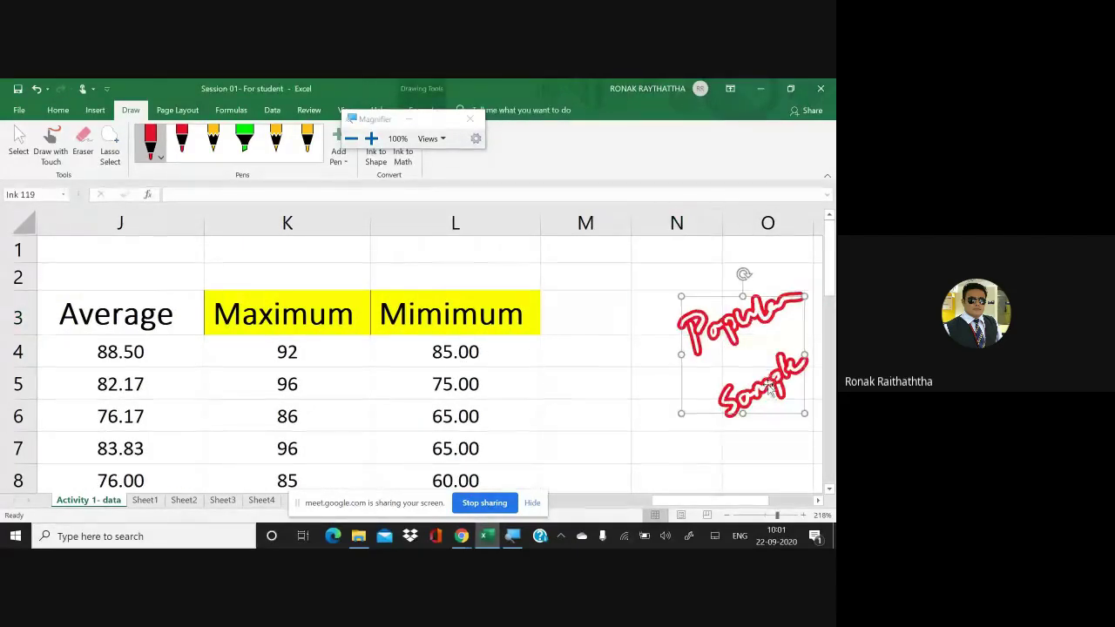
{"action": "key", "text": "Delete"}
{"action": "left_click", "coordinate": [589, 318]}
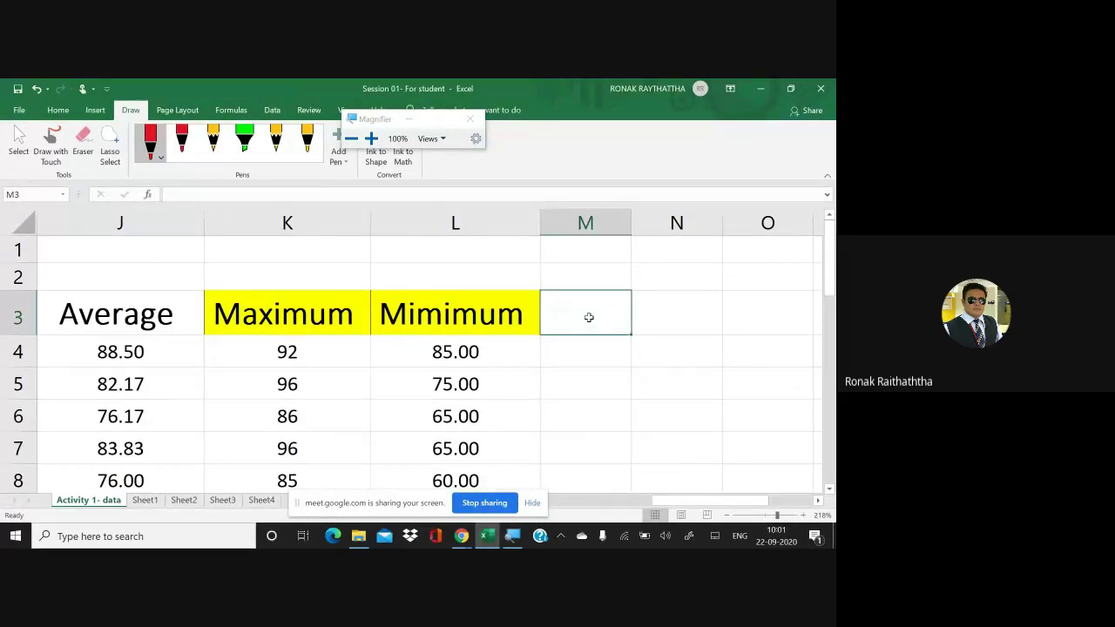
{"action": "type", "text": "STD"}
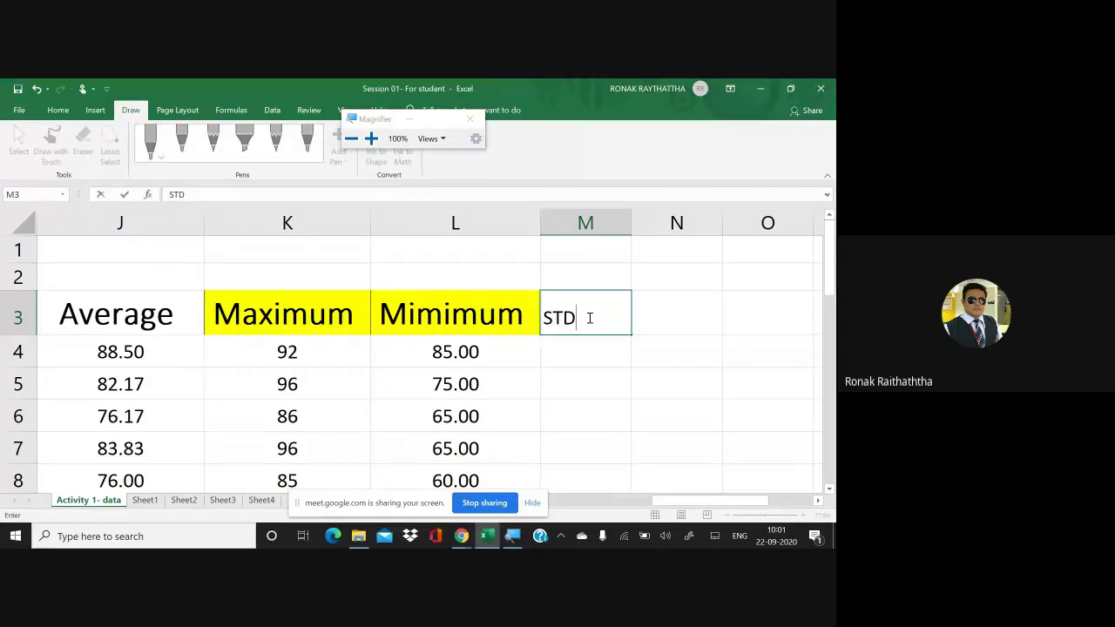
{"action": "key", "text": "Return"}
Step: Enter =STDEV.P(C4:H4) in M4 for the first student's six subject marks
{"action": "type", "text": "=stdev"}
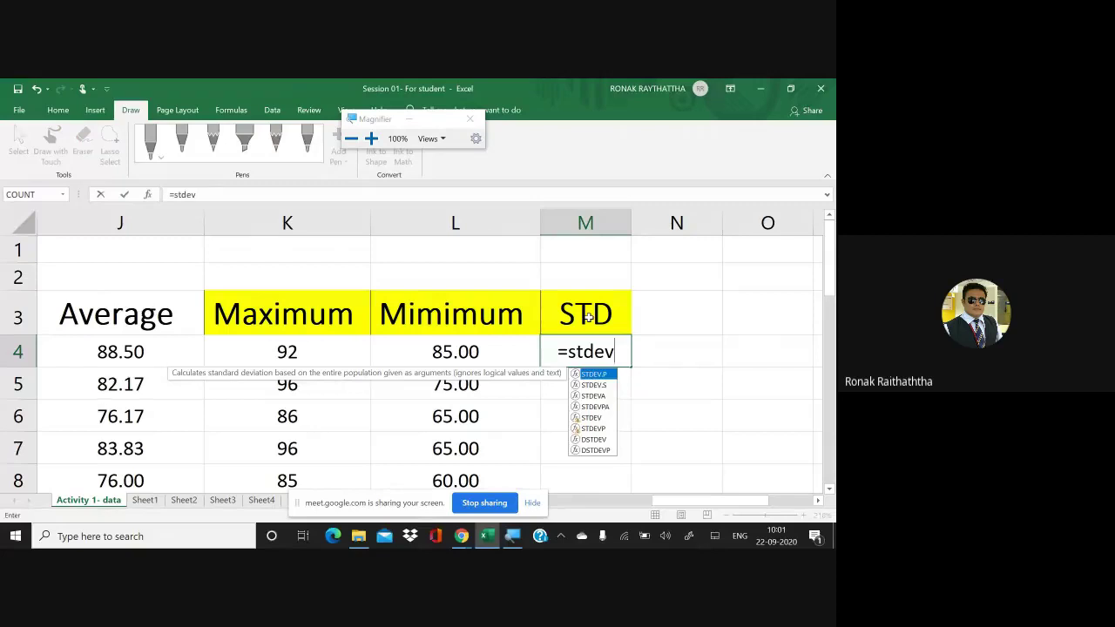
{"action": "key", "text": "Tab"}
{"action": "key", "text": "Left"}
{"action": "key", "text": "Left"}
{"action": "key", "text": "Left"}
{"action": "key", "text": "Left"}
{"action": "key", "text": "Left"}
{"action": "key", "text": "Left"}
{"action": "key", "text": "Left"}
{"action": "key", "text": "Left"}
{"action": "key", "text": "Left"}
{"action": "key", "text": "Left"}
{"action": "key", "text": "Right"}
{"action": "key", "text": "Right"}
{"action": "key", "text": "shift+Right"}
{"action": "key", "text": "shift+Right"}
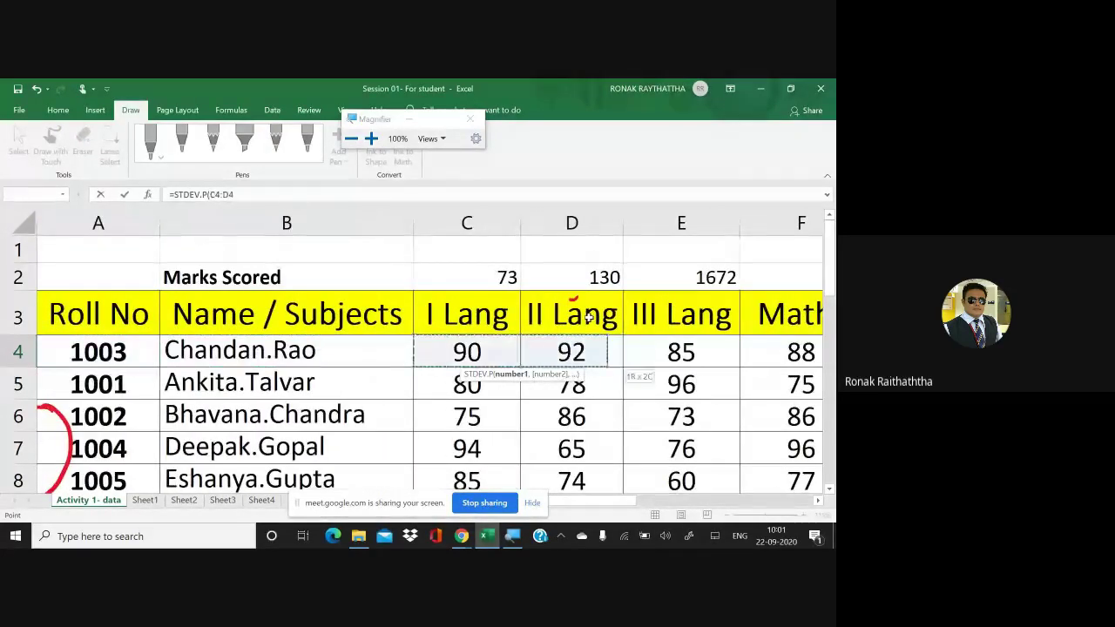
{"action": "key", "text": "shift+Right"}
{"action": "key", "text": "shift+Right"}
{"action": "key", "text": "shift+Right"}
{"action": "key", "text": "shift+Right"}
{"action": "key", "text": "shift+Left"}
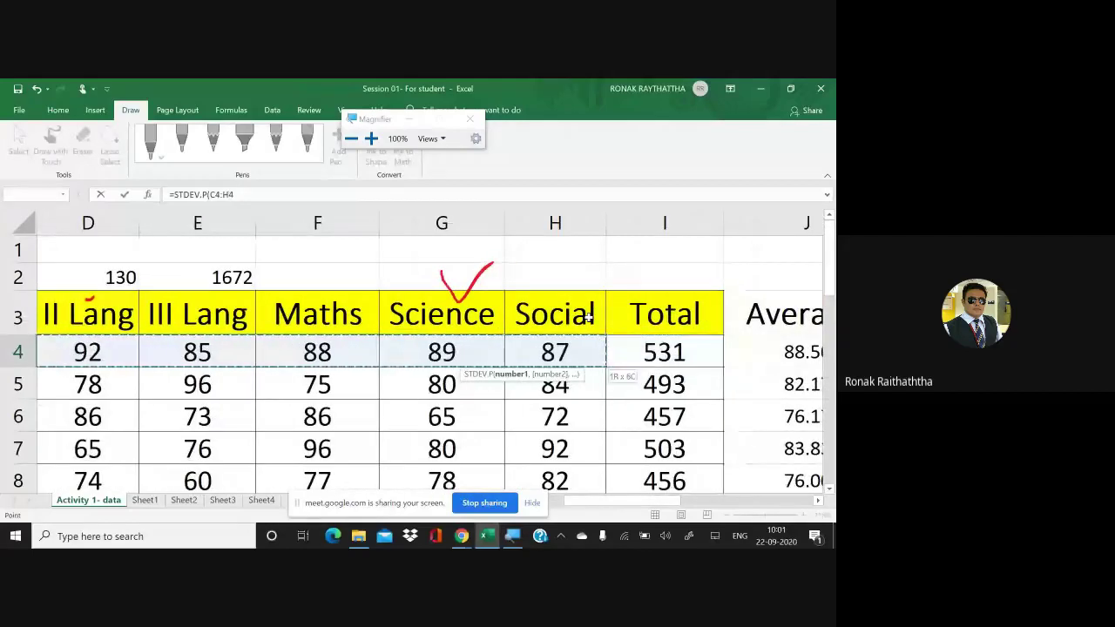
{"action": "key", "text": "Return"}
Step: Copy the M4 STDEV.P formula down column M for the remaining students
{"action": "key", "text": "Up"}
{"action": "key", "text": "ctrl+c"}
{"action": "key", "text": "shift+Down"}
{"action": "key", "text": "shift+Down"}
{"action": "key", "text": "shift+Down"}
{"action": "key", "text": "shift+Down"}
{"action": "key", "text": "shift+Down"}
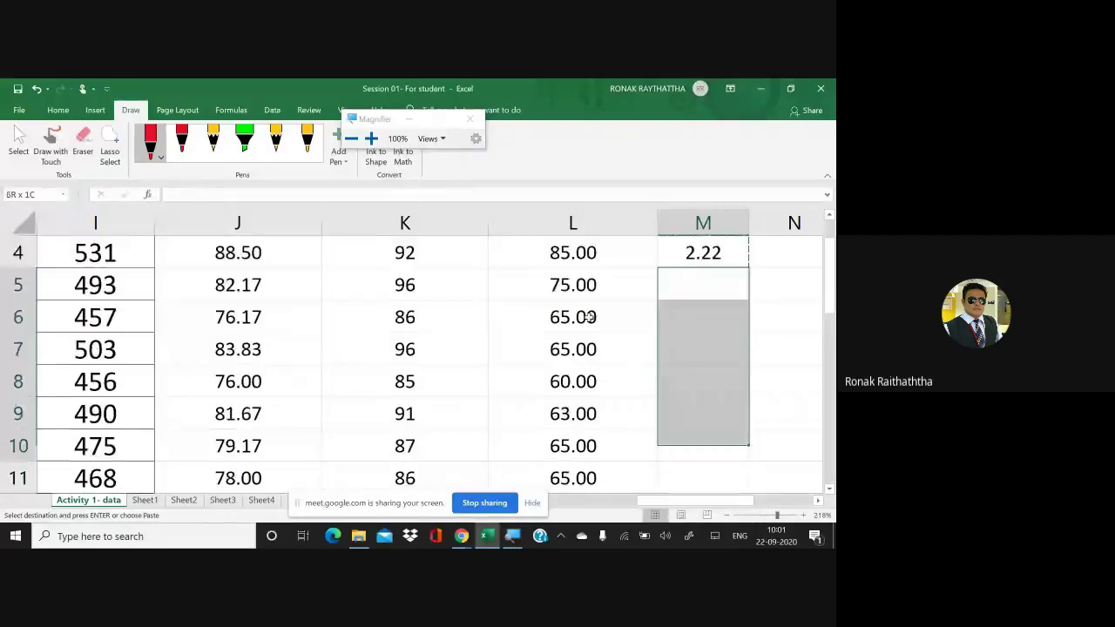
{"action": "key", "text": "shift+Down"}
{"action": "key", "text": "shift+Down"}
{"action": "key", "text": "shift+Down"}
{"action": "key", "text": "shift+Up"}
{"action": "key", "text": "Return"}
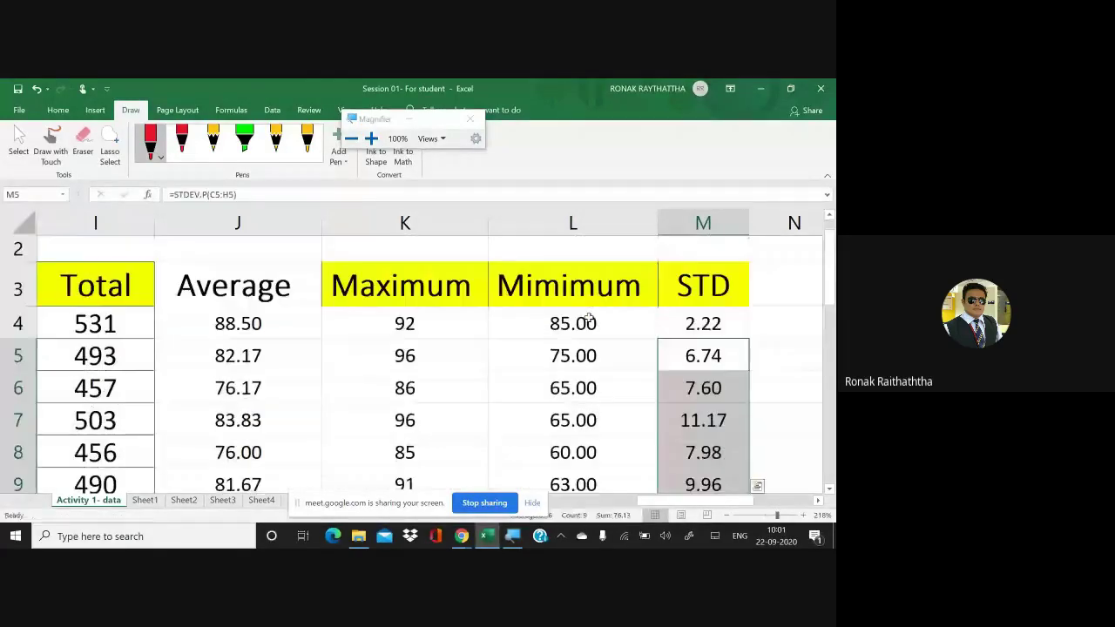
{"action": "key", "text": "Down"}
{"action": "key", "text": "Left"}
{"action": "key", "text": "Left"}
{"action": "key", "text": "Left"}
{"action": "key", "text": "Left"}
{"action": "key", "text": "Left"}
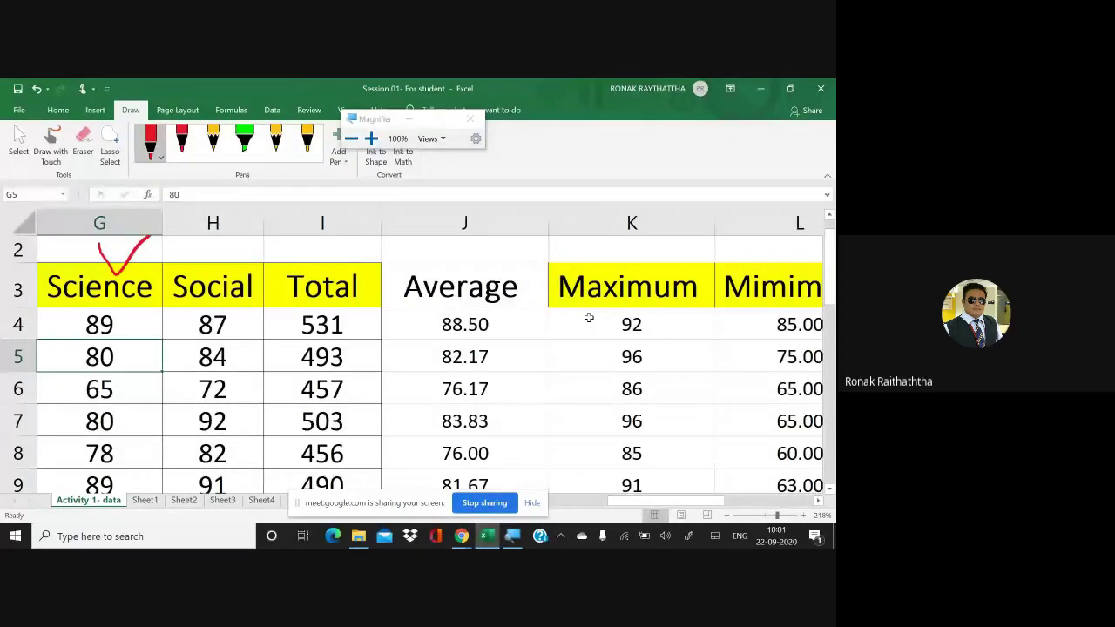
{"action": "key", "text": "Up"}
{"action": "key", "text": "Left"}
{"action": "key", "text": "Left"}
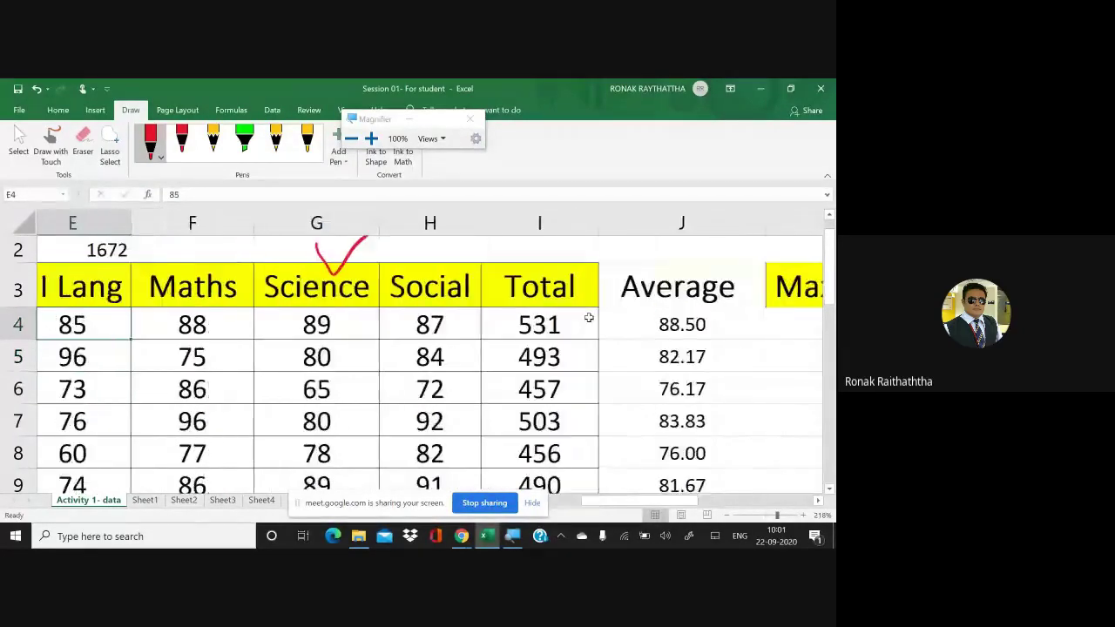
{"action": "key", "text": "Left"}
{"action": "key", "text": "Left"}
{"action": "key", "text": "Left"}
{"action": "key", "text": "Left"}
{"action": "key", "text": "Right"}
{"action": "key", "text": "Right"}
{"action": "key", "text": "Right"}
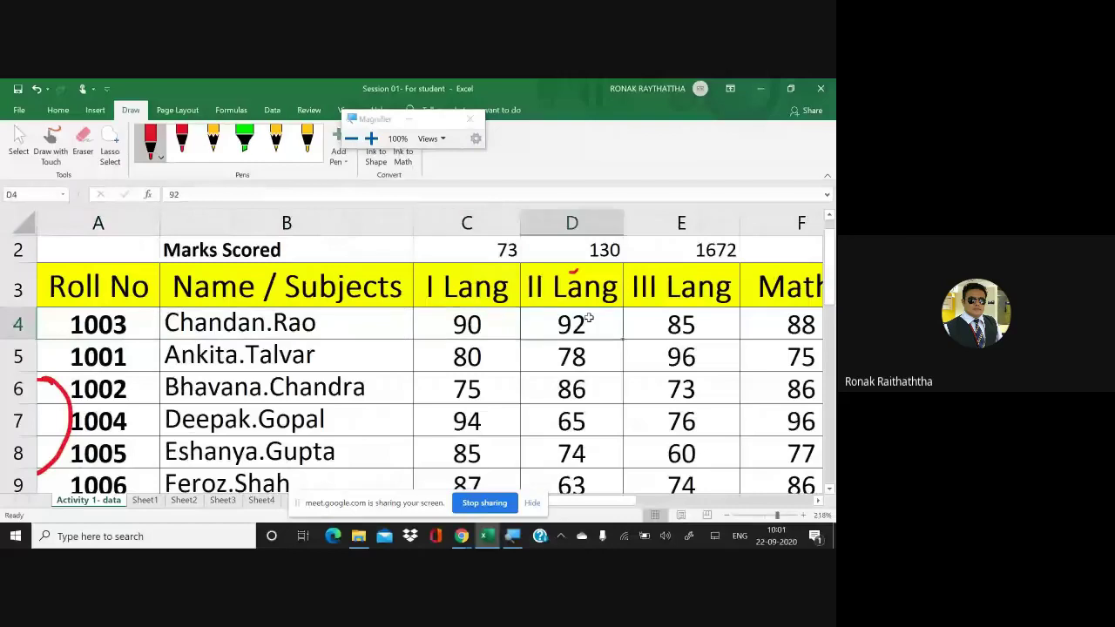
{"action": "key", "text": "Right"}
{"action": "key", "text": "Right"}
{"action": "key", "text": "Right"}
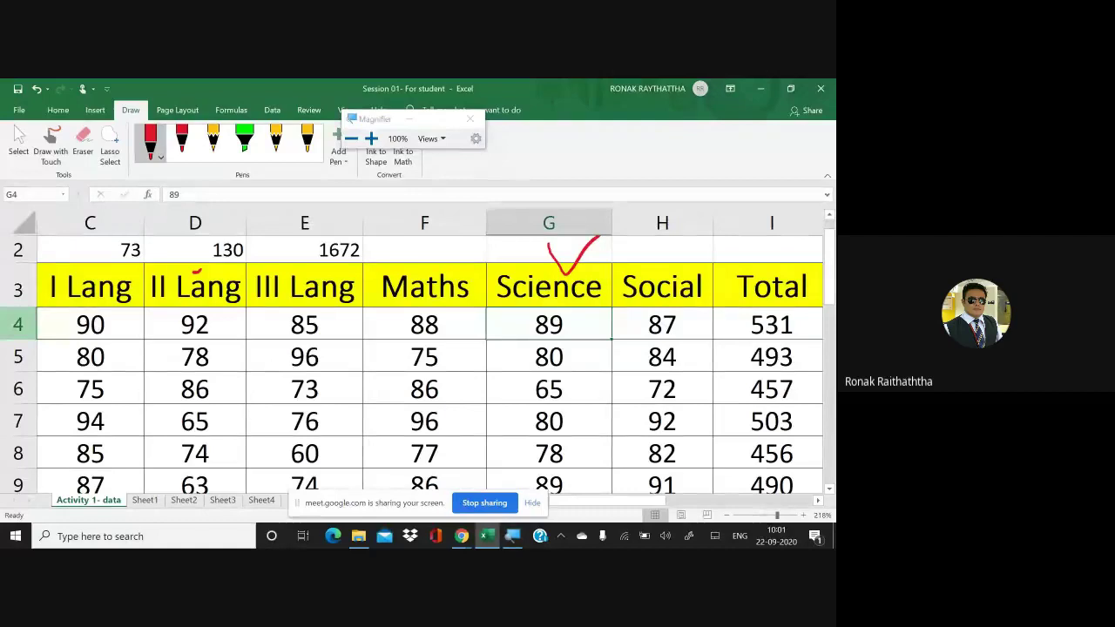
{"action": "left_click", "coordinate": [772, 323]}
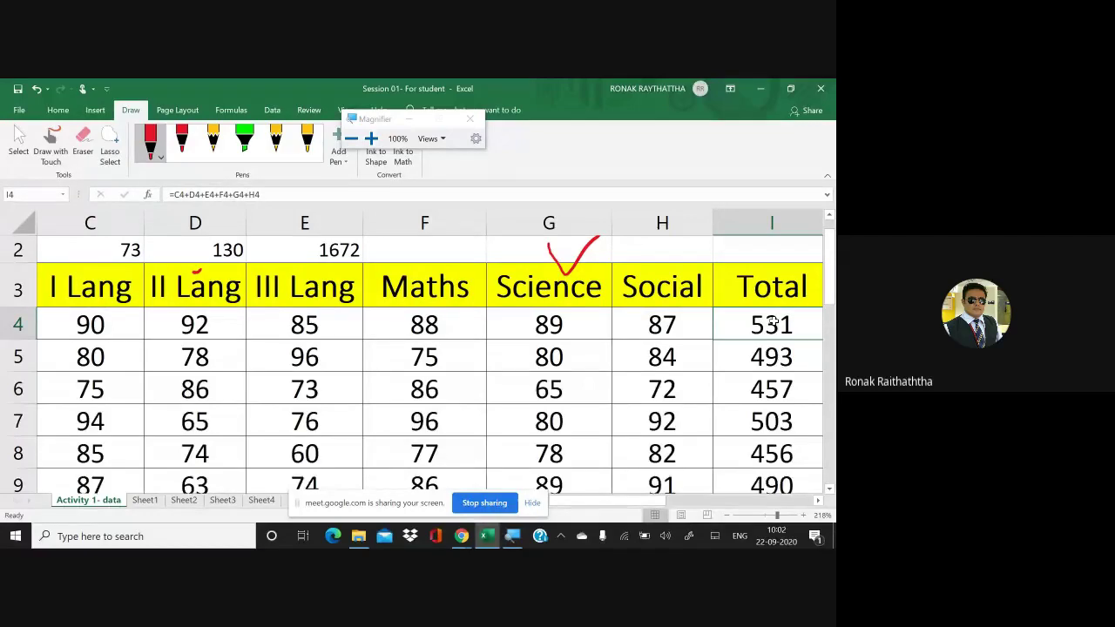
{"action": "scroll", "coordinate": [772, 323], "scroll_direction": "down", "scroll_amount": 3}
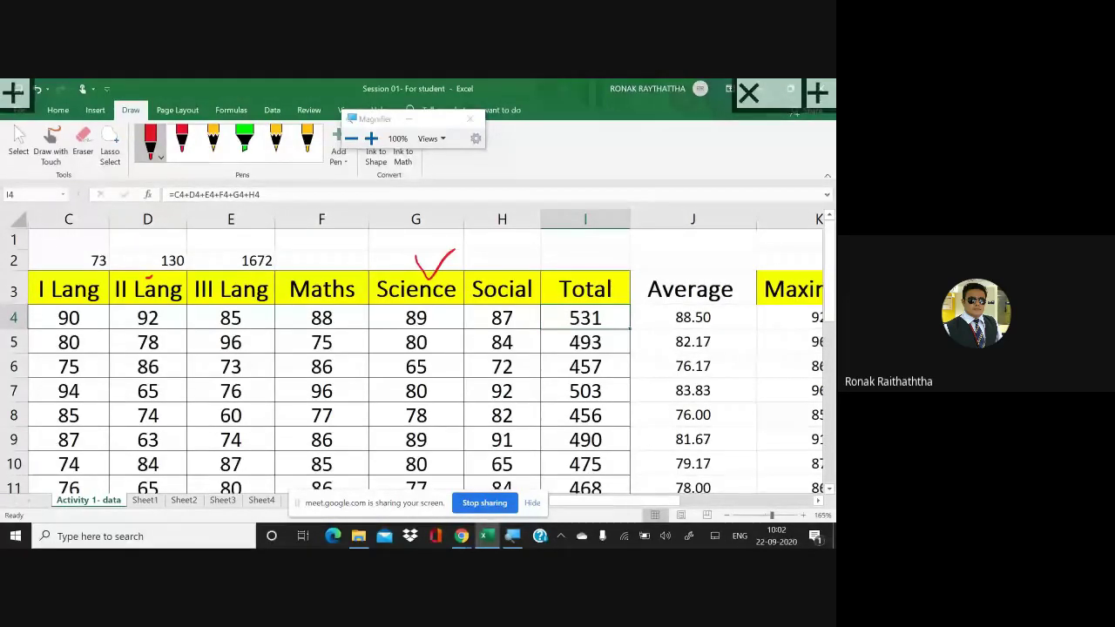
{"action": "key", "text": "alt+Tab"}
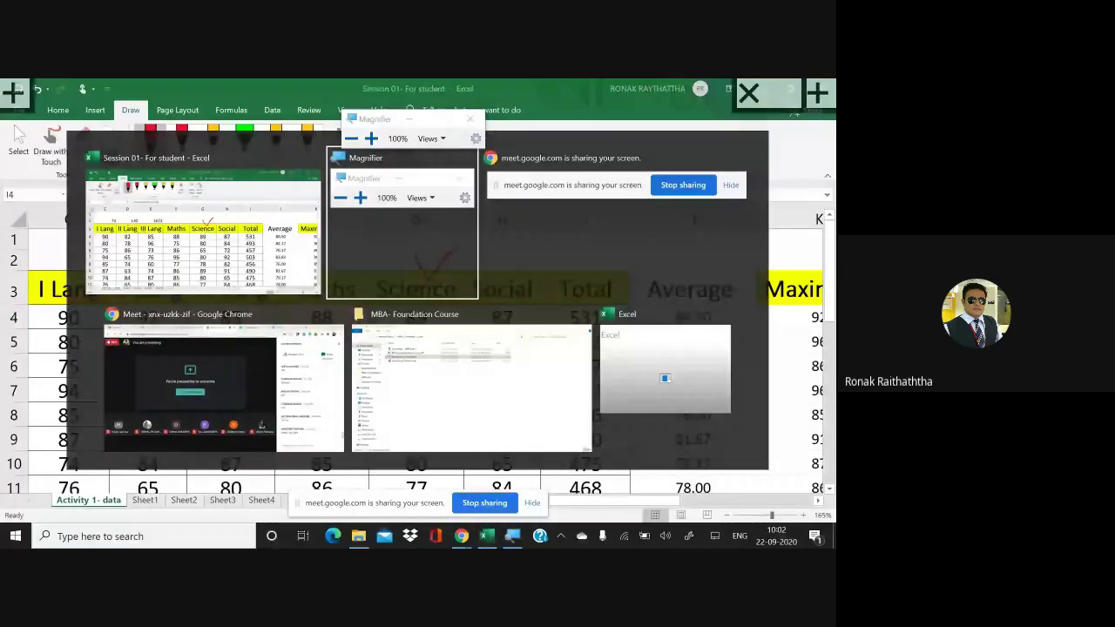
{"action": "key", "text": "Tab"}
{"action": "key", "text": "Tab"}
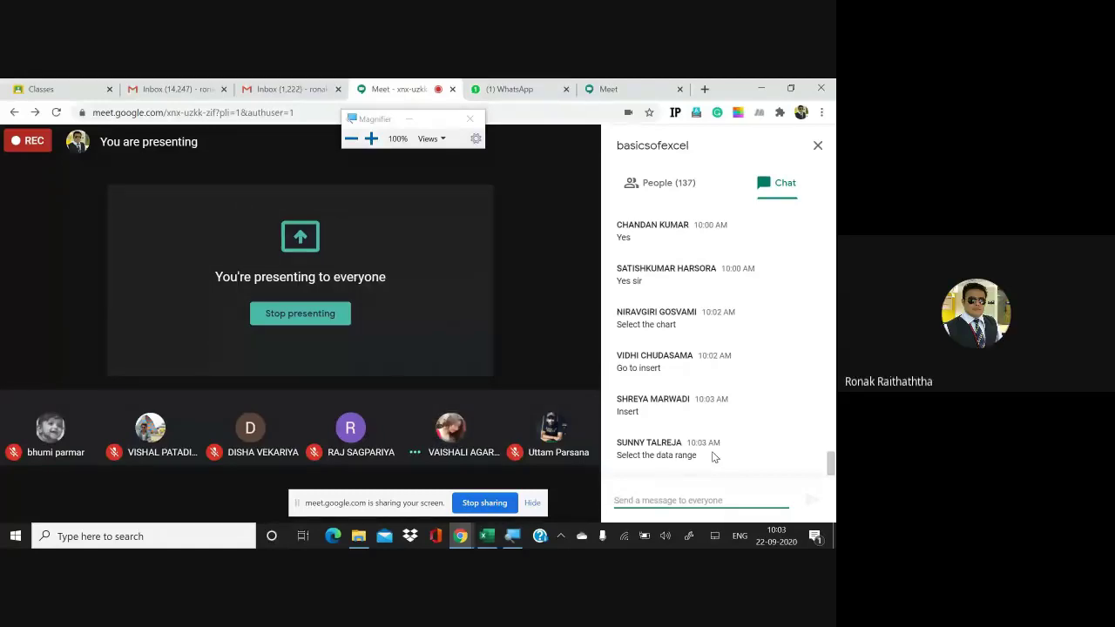
{"action": "key", "text": "alt+Tab"}
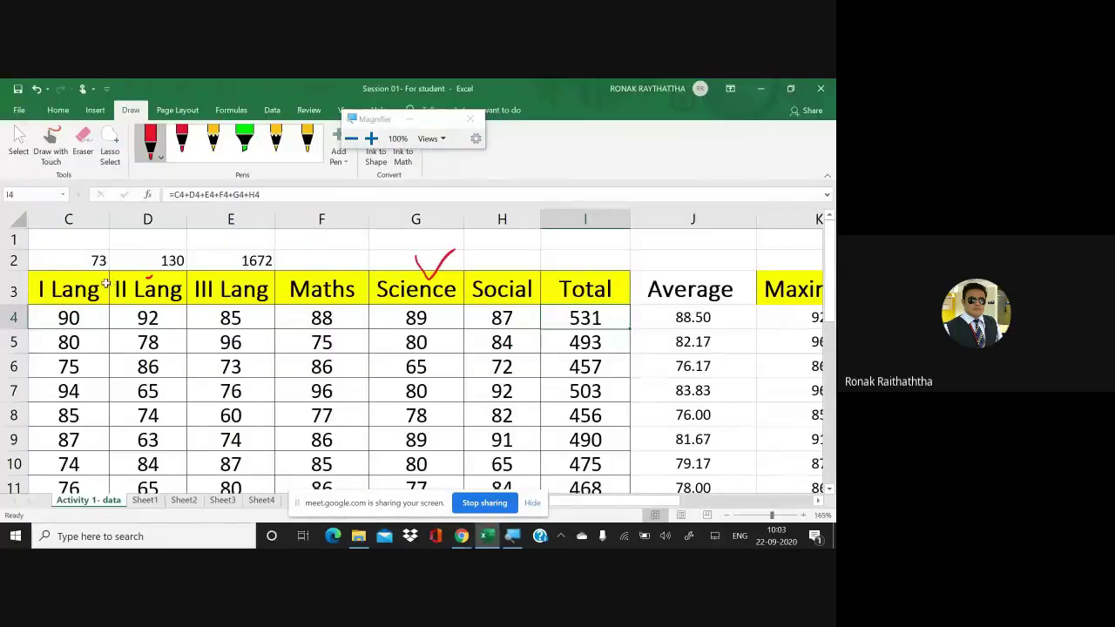
Step: Select B3:I13 covering student names, subject marks and totals, then go to Insert
{"action": "key", "text": "Left"}
{"action": "key", "text": "Left"}
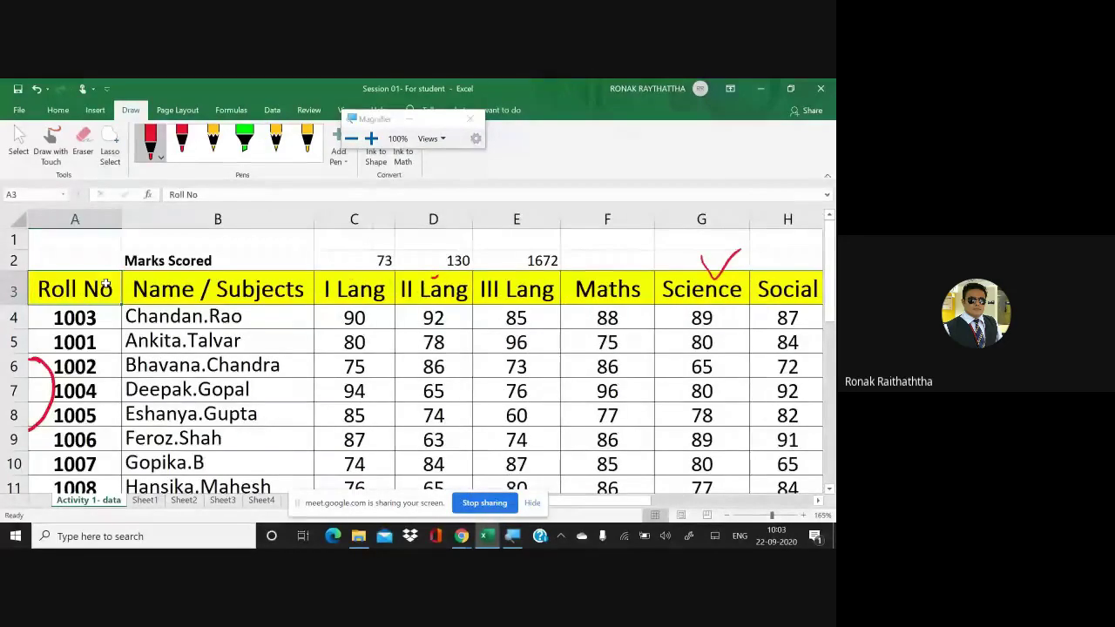
{"action": "key", "text": "Right"}
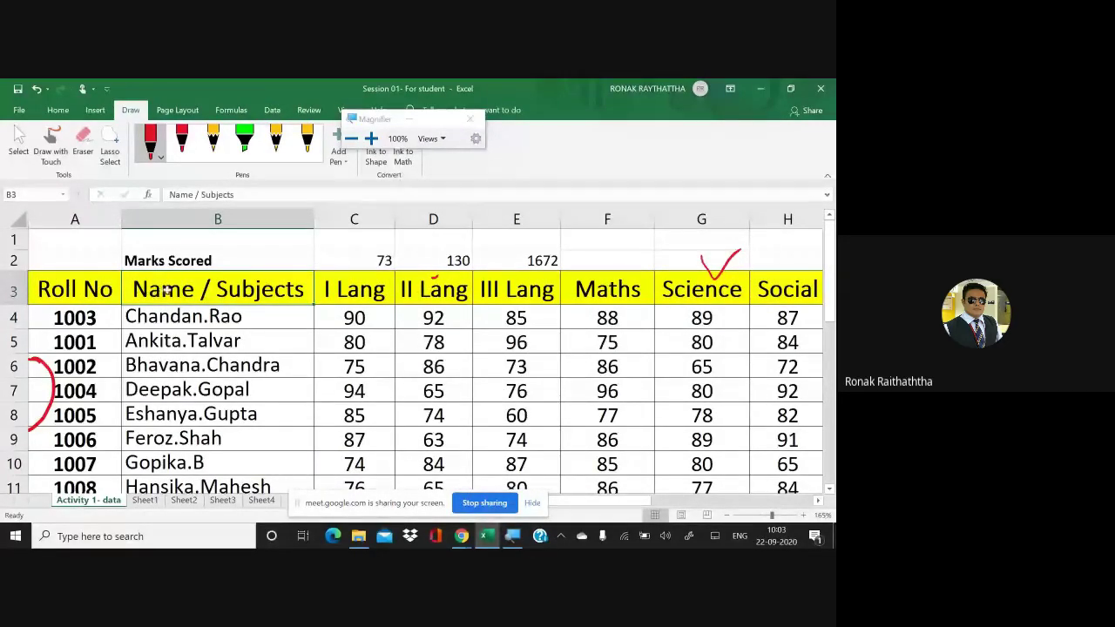
{"action": "left_click_drag", "start_coordinate": [162, 290], "coordinate": [221, 438]}
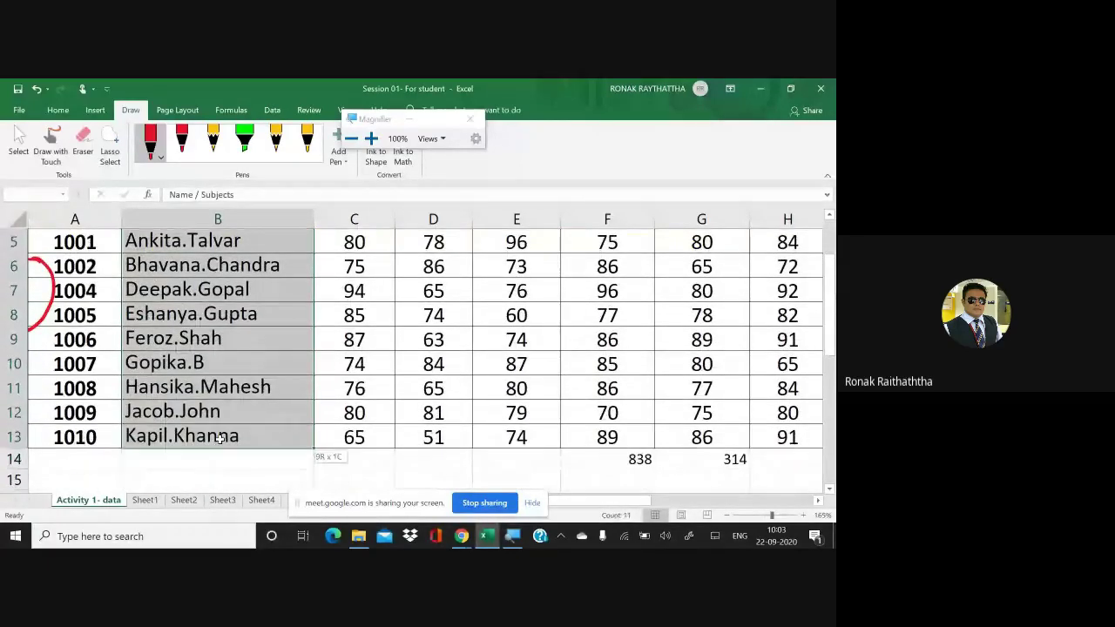
{"action": "scroll", "coordinate": [420, 321], "scroll_direction": "up", "scroll_amount": 1}
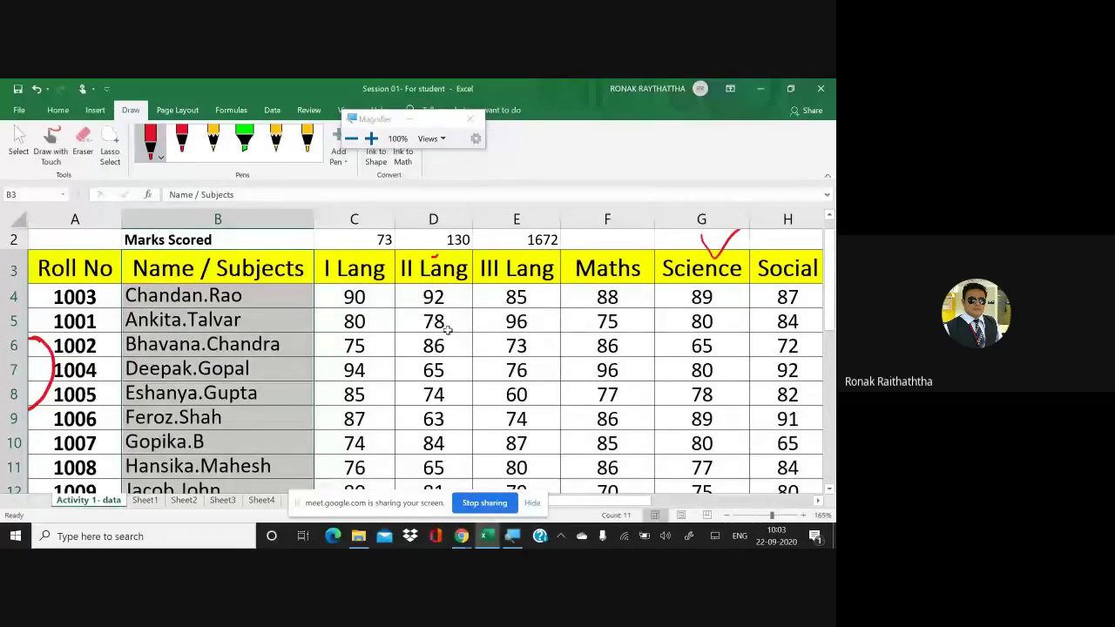
{"action": "left_click_drag", "start_coordinate": [385, 502], "coordinate": [342, 536]}
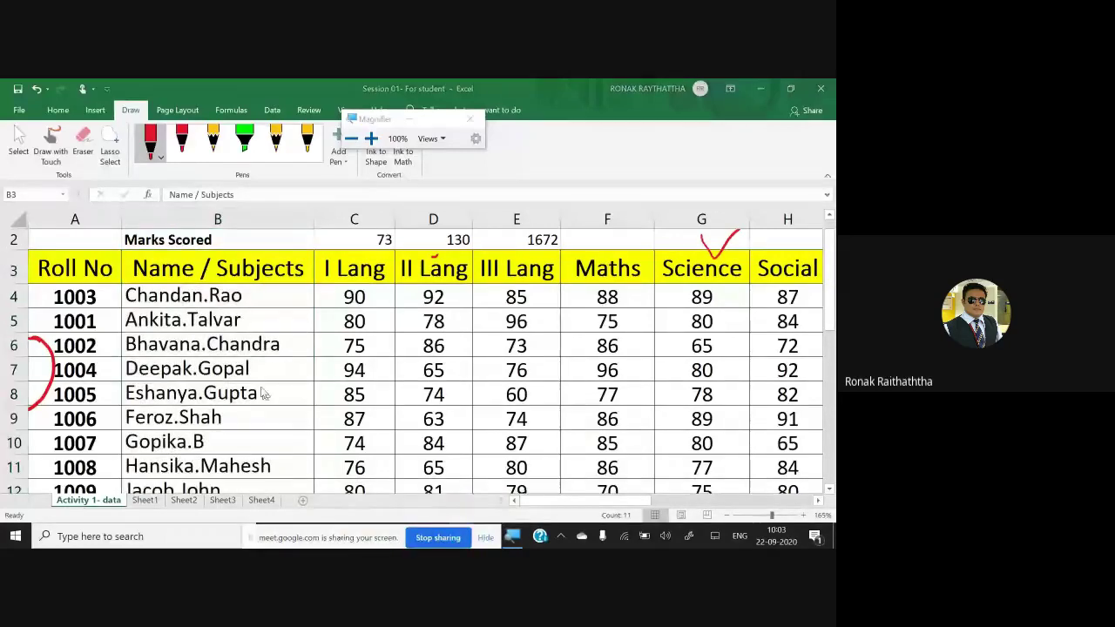
{"action": "left_click", "coordinate": [222, 273]}
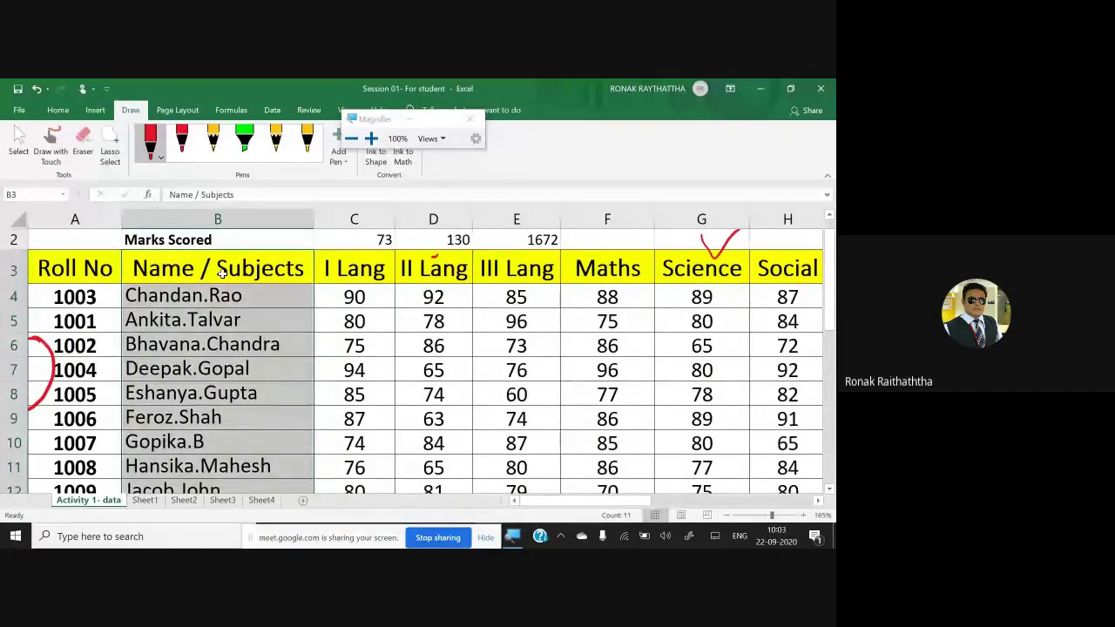
{"action": "left_click_drag", "start_coordinate": [222, 272], "coordinate": [777, 461]}
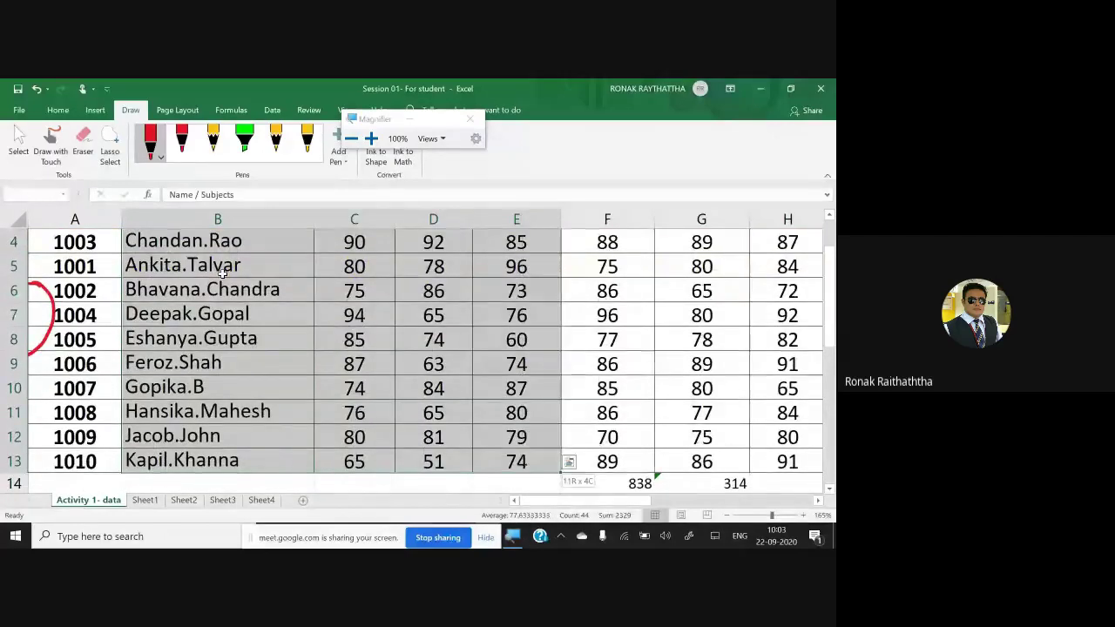
{"action": "scroll", "coordinate": [222, 272], "scroll_direction": "right", "scroll_amount": 2}
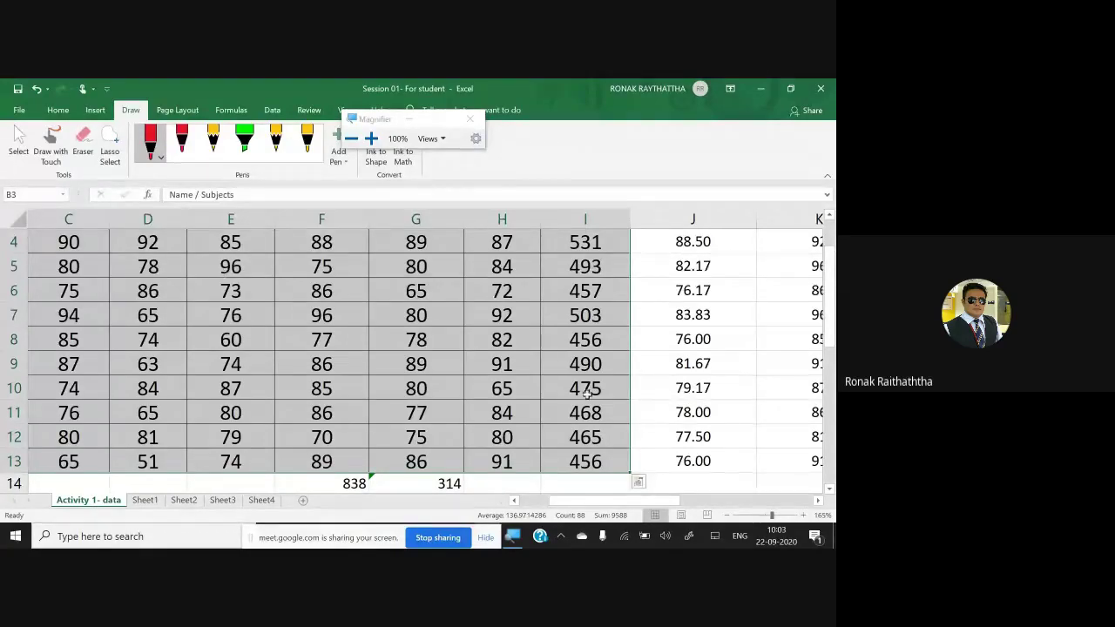
{"action": "left_click_drag", "start_coordinate": [577, 501], "coordinate": [510, 508]}
{"action": "scroll", "coordinate": [319, 356], "scroll_direction": "up", "scroll_amount": 1}
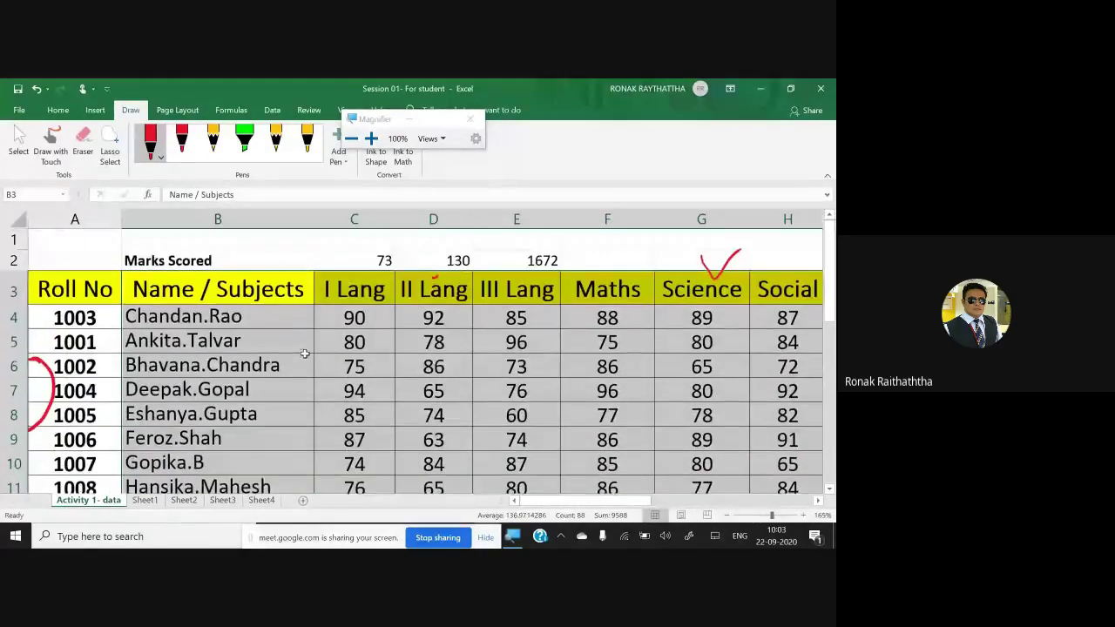
{"action": "left_click", "coordinate": [93, 110]}
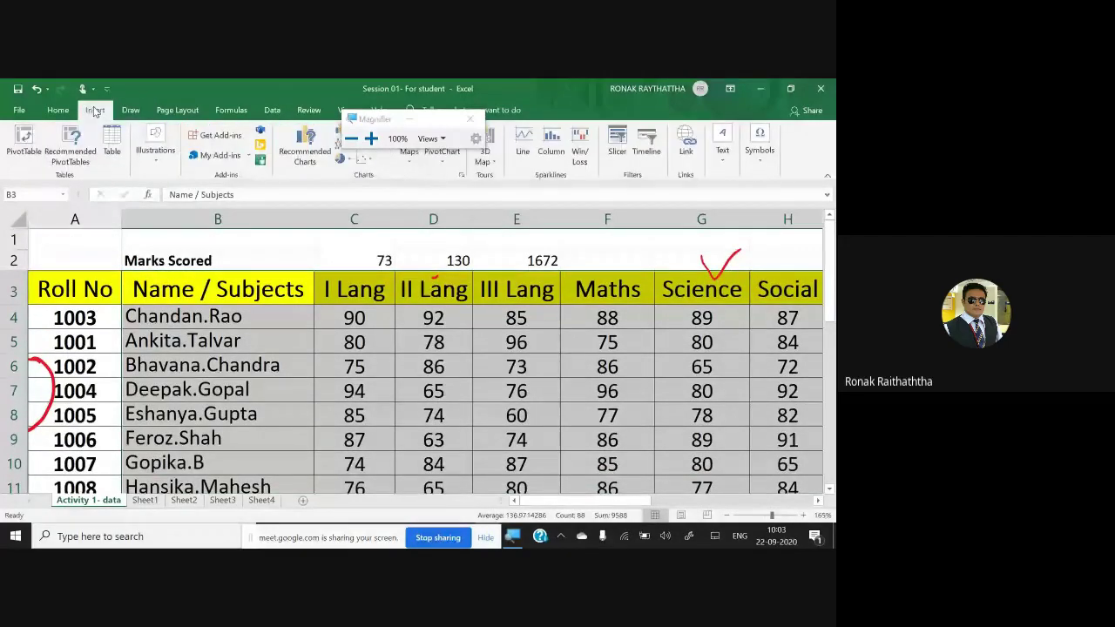
Step: Insert a 2-D Clustered Column chart of the selected marks, viewed at 200% magnification
{"action": "left_click_drag", "start_coordinate": [383, 118], "coordinate": [151, 215]}
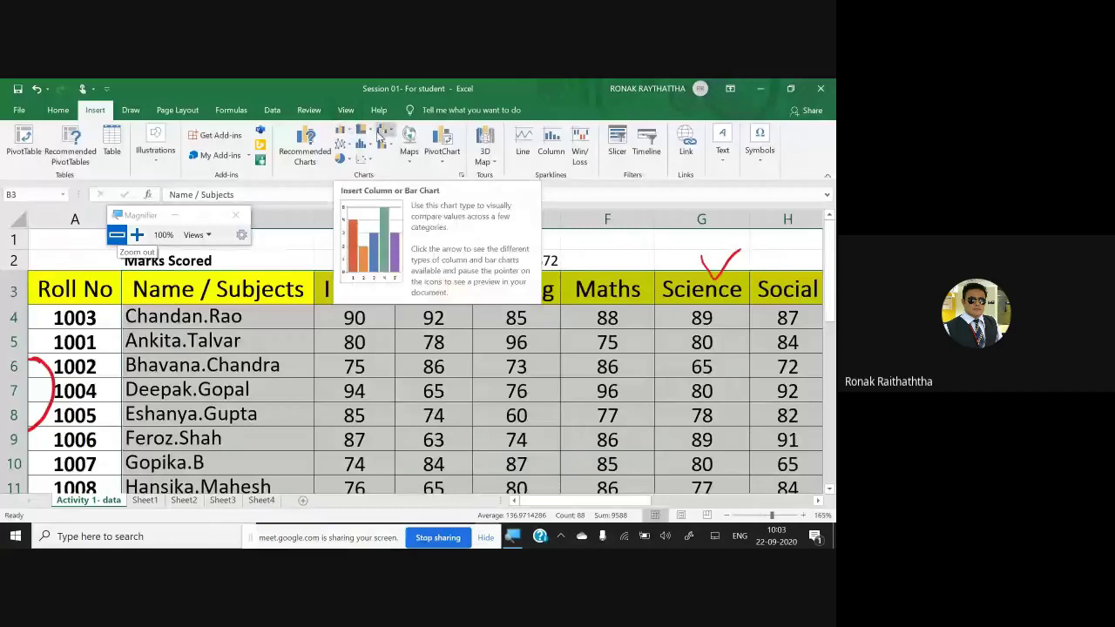
{"action": "left_click", "coordinate": [137, 235]}
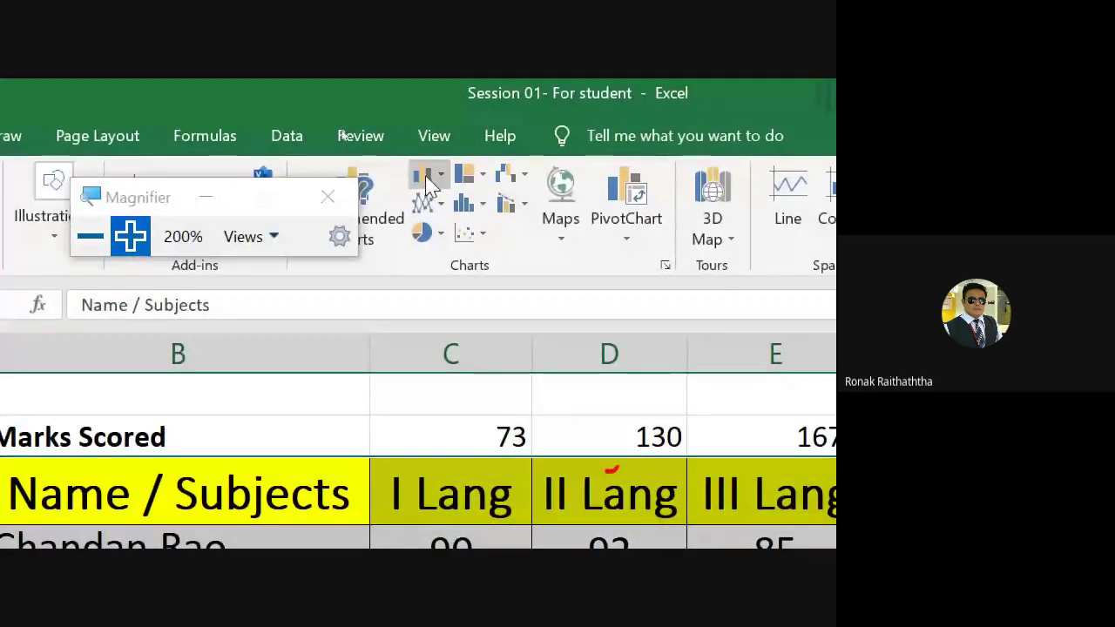
{"action": "left_click", "coordinate": [462, 181]}
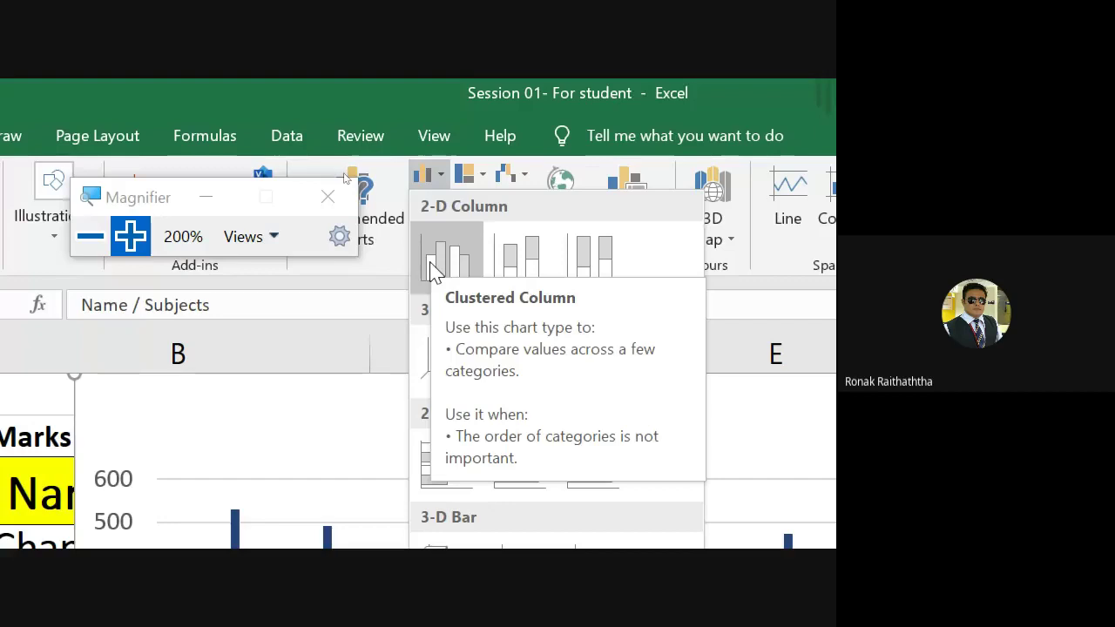
{"action": "left_click", "coordinate": [475, 264]}
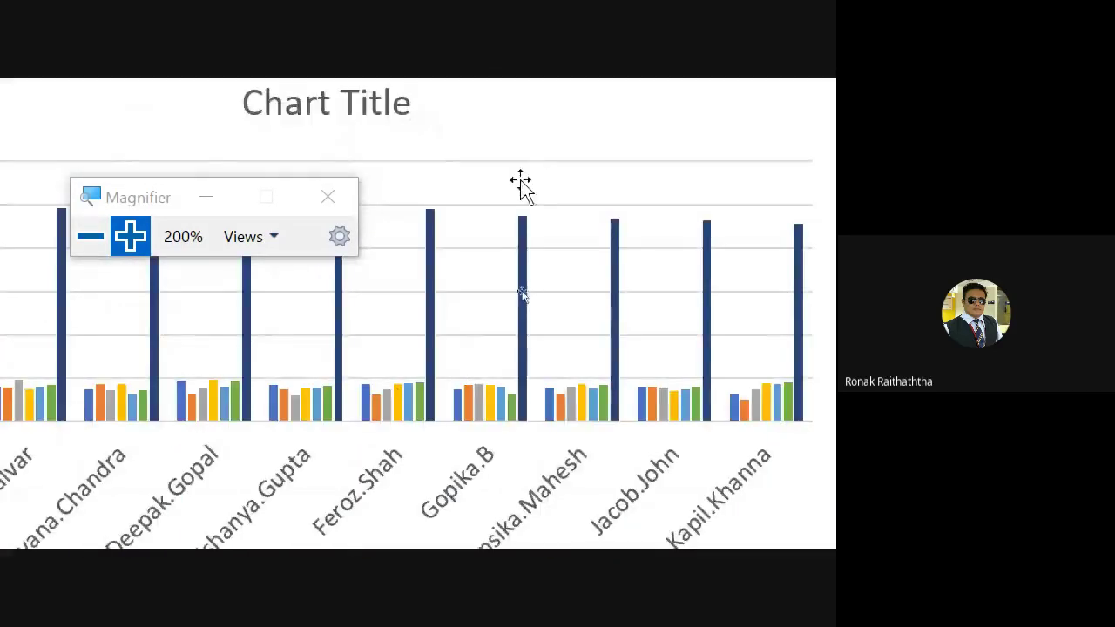
Step: Minimize the magnifier and bring it back with Alt+Tab
{"action": "left_click", "coordinate": [206, 209]}
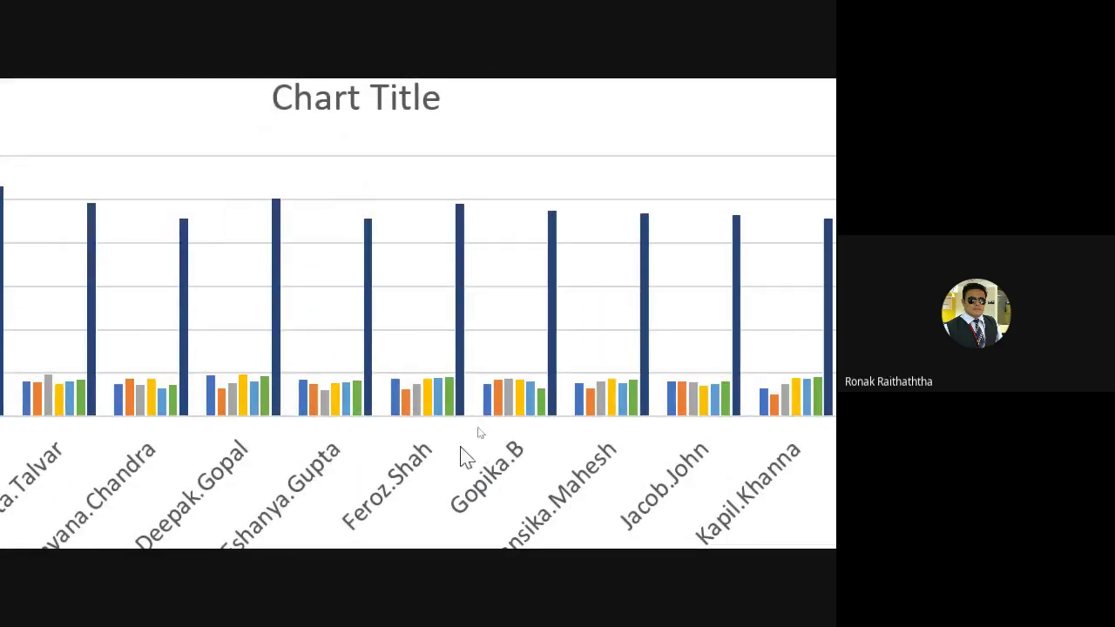
{"action": "key", "text": "alt+Tab"}
{"action": "key", "text": "Tab"}
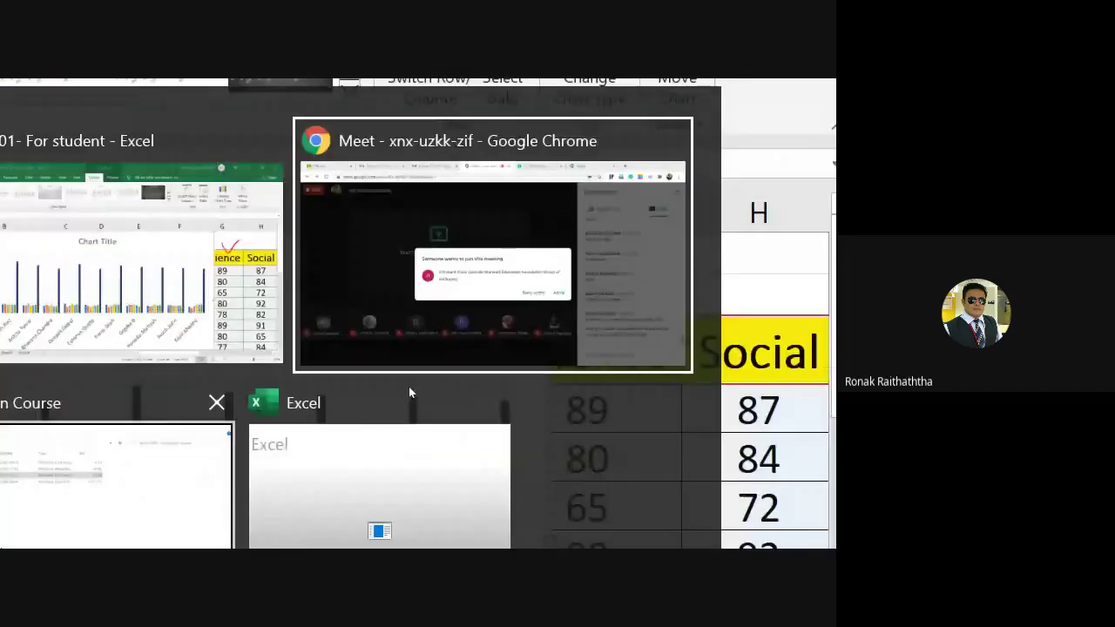
{"action": "key", "text": "Tab"}
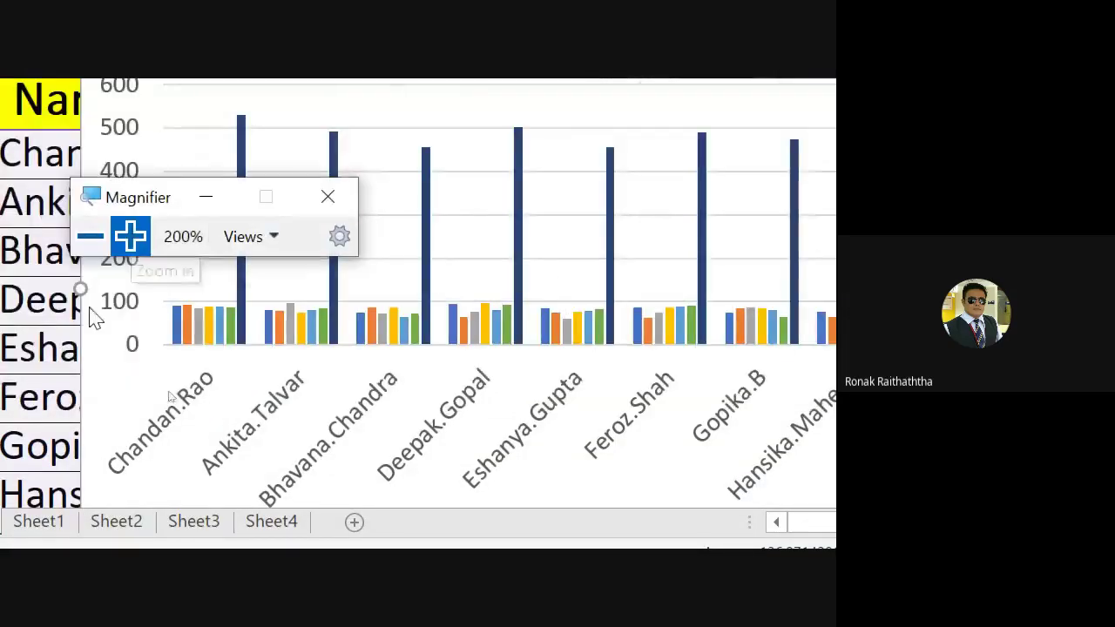
Step: Return magnification to 100% and erase the chart's 'Chart Title' placeholder text
{"action": "left_click", "coordinate": [90, 236]}
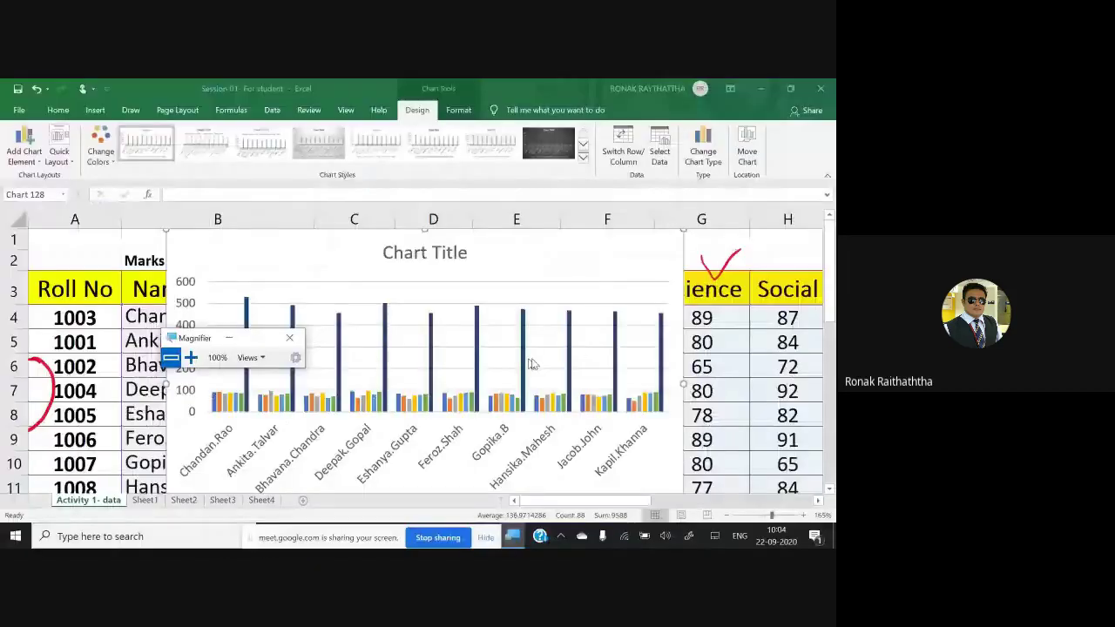
{"action": "left_click", "coordinate": [613, 293]}
{"action": "left_click", "coordinate": [464, 255]}
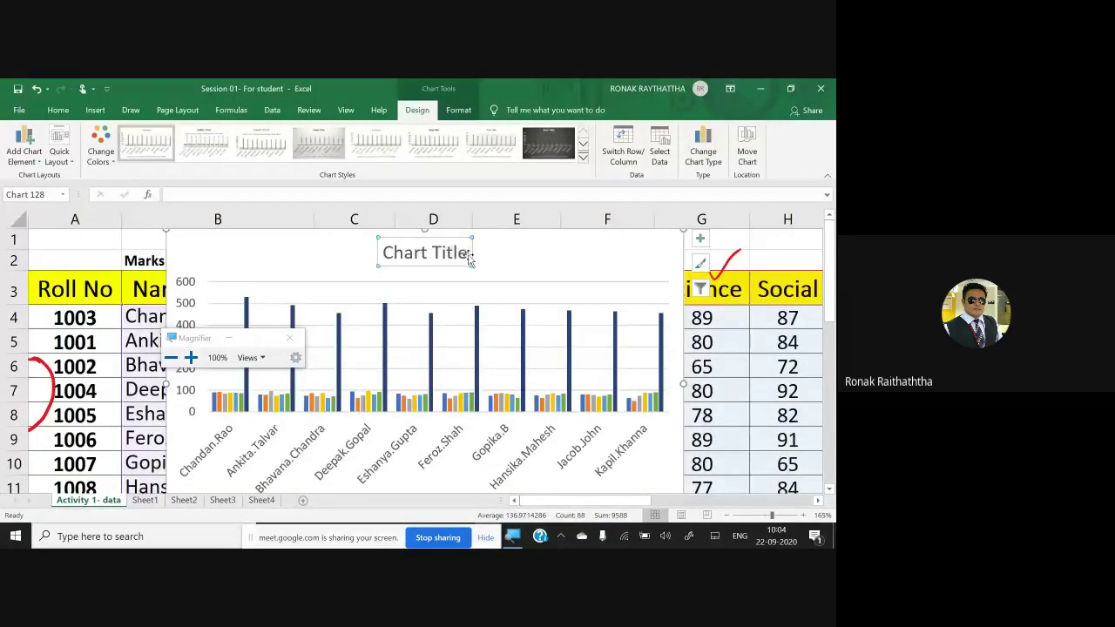
{"action": "left_click_drag", "start_coordinate": [469, 254], "coordinate": [381, 258]}
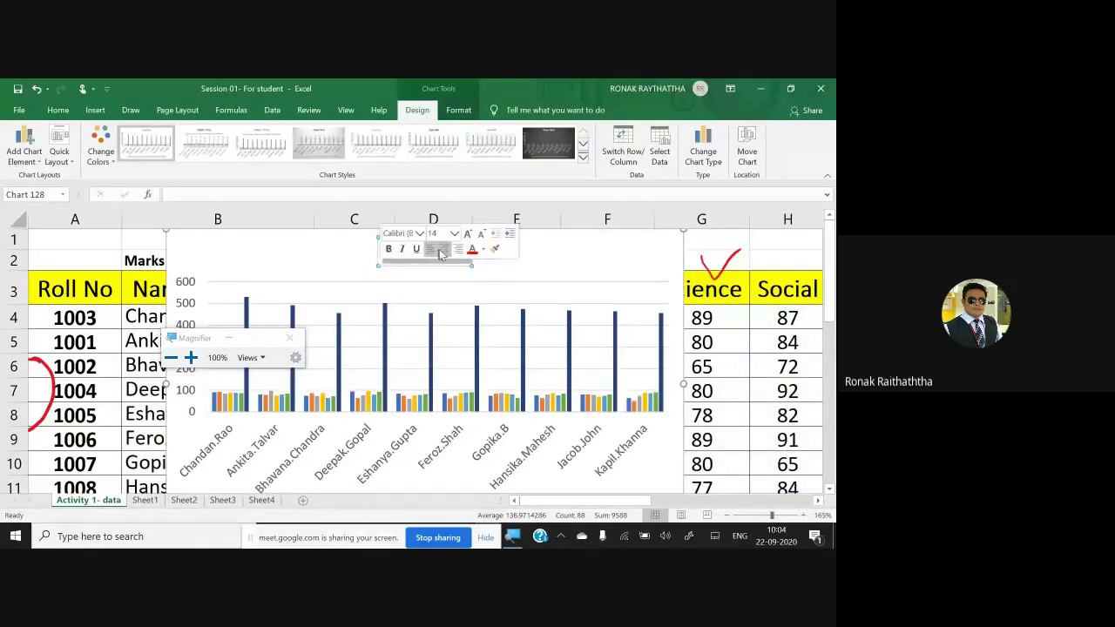
{"action": "left_click", "coordinate": [462, 253]}
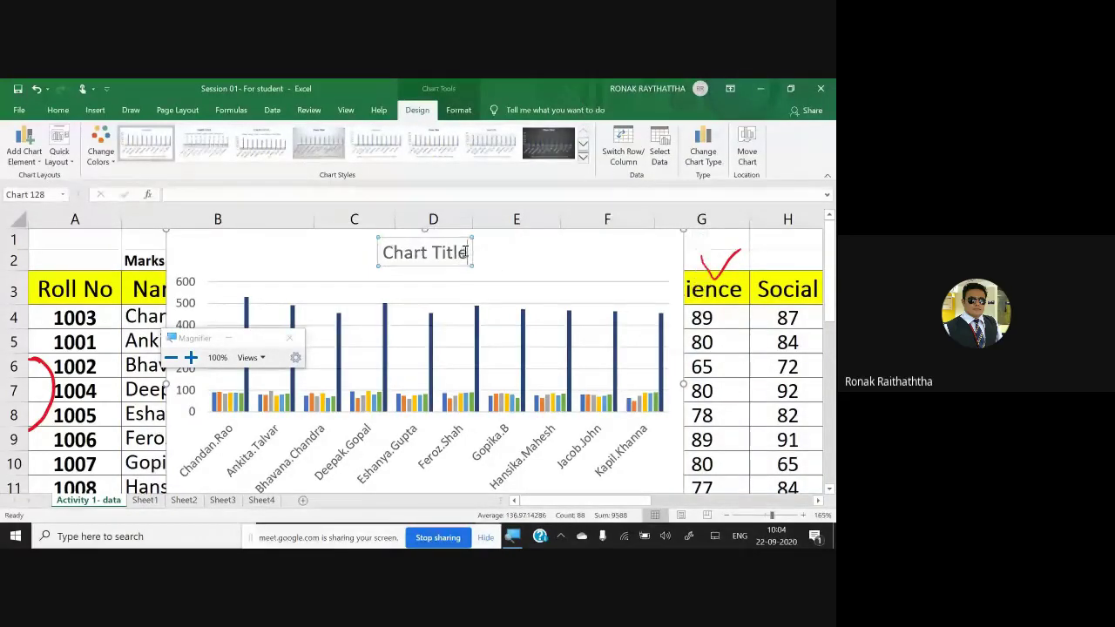
{"action": "left_click_drag", "start_coordinate": [467, 253], "coordinate": [400, 256]}
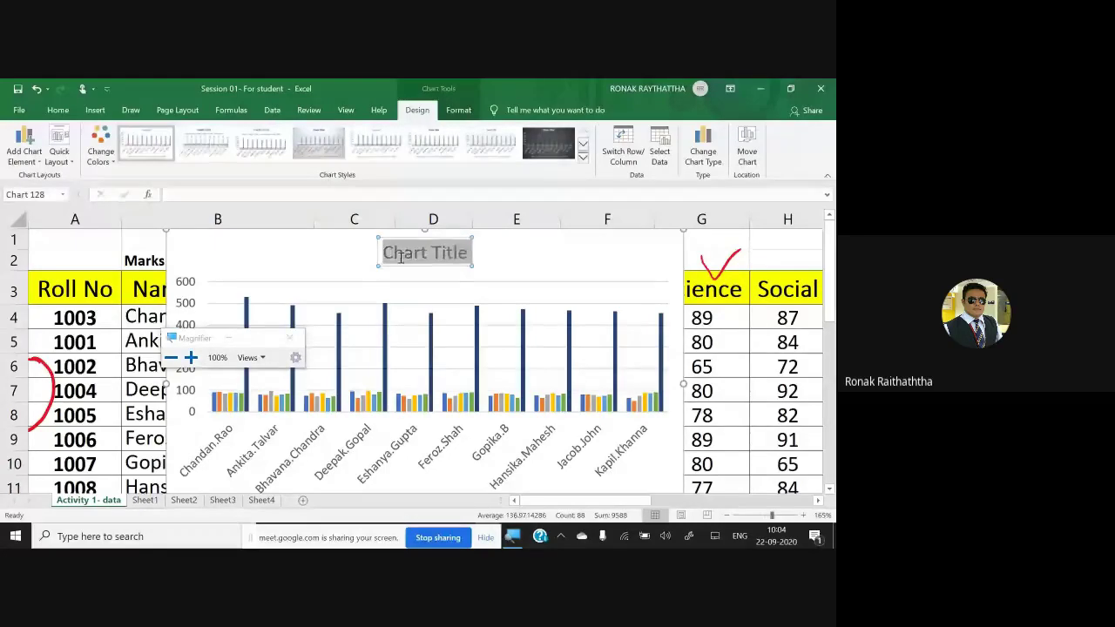
{"action": "key", "text": "Delete"}
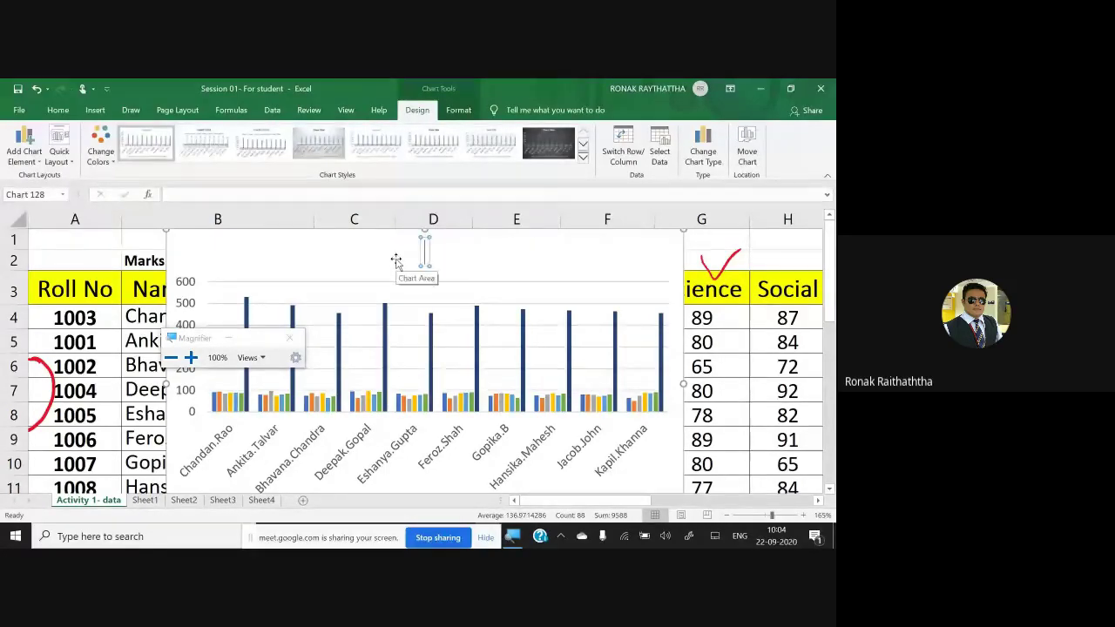
Step: Type 'Total marks of Students' as the new chart title
{"action": "type", "text": "Total marks of Students"}
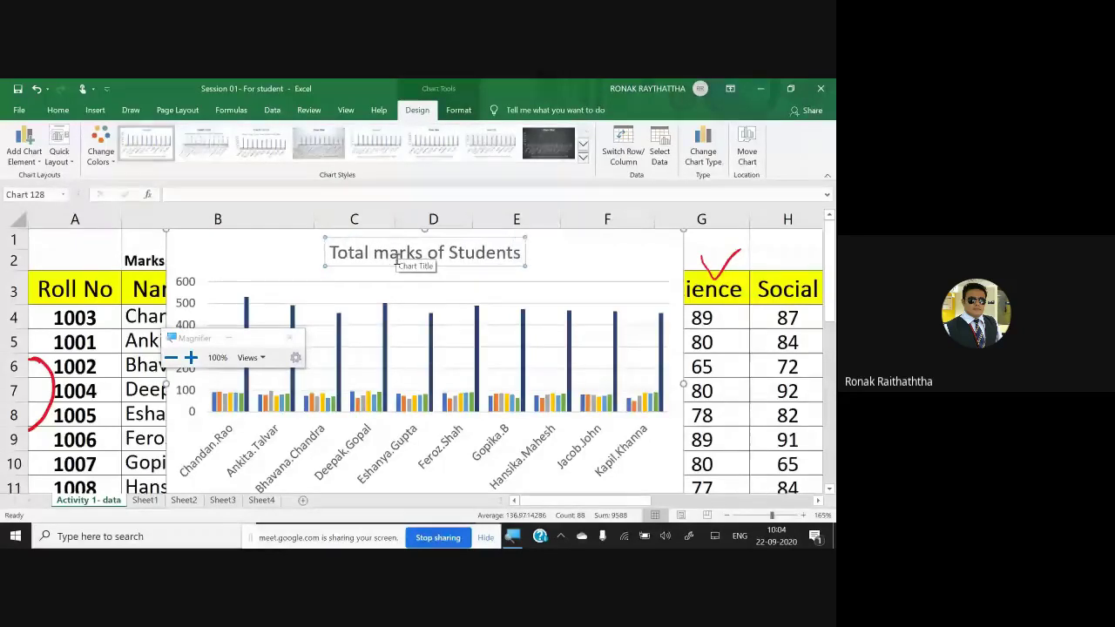
{"action": "left_click", "coordinate": [537, 279]}
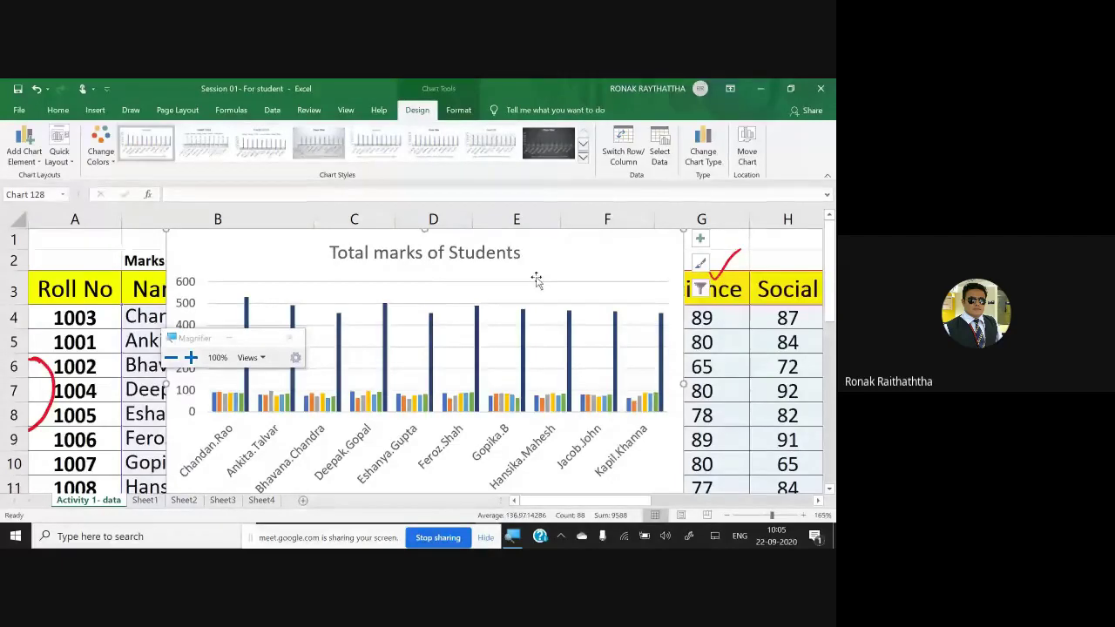
Step: Open the chart's Select Data Source dialog showing range B3:I13 from the plot area menu
{"action": "right_click", "coordinate": [401, 353]}
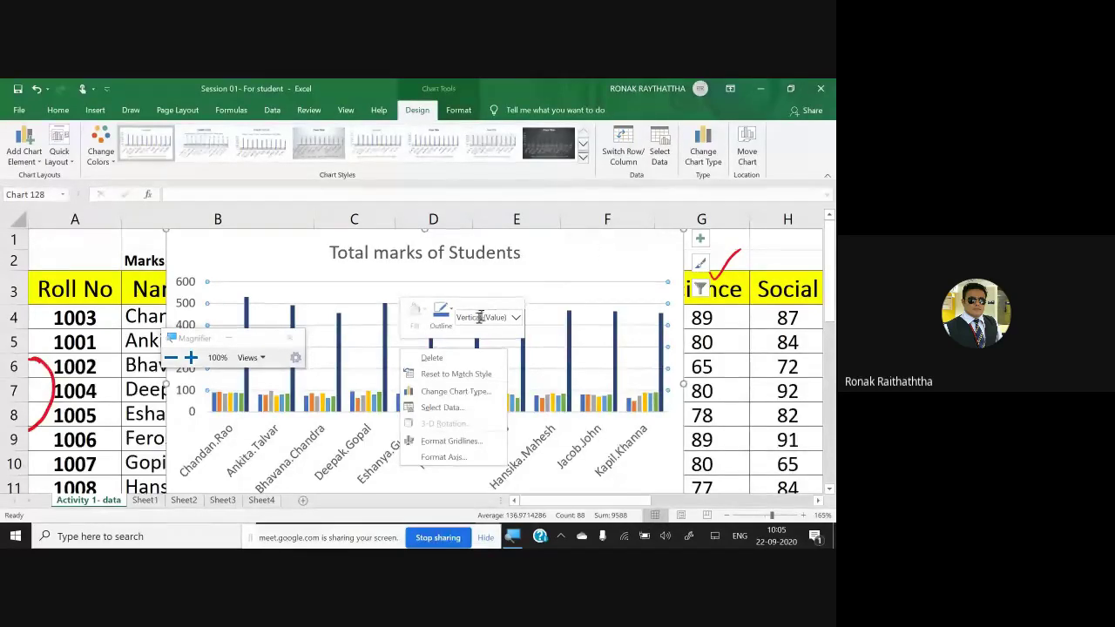
{"action": "right_click", "coordinate": [390, 342]}
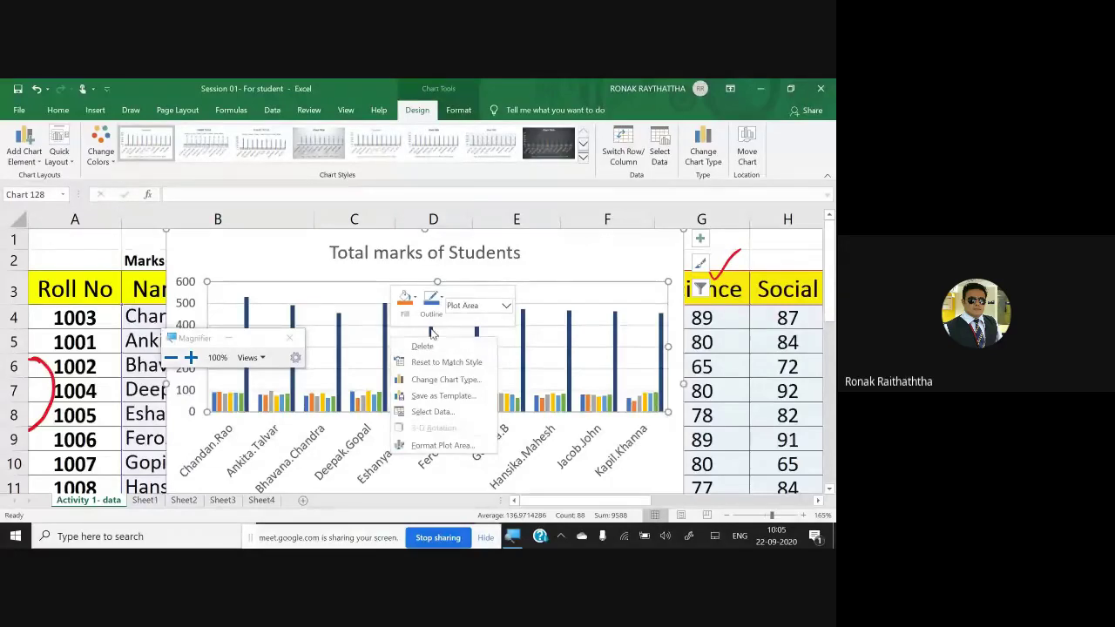
{"action": "left_click", "coordinate": [435, 413]}
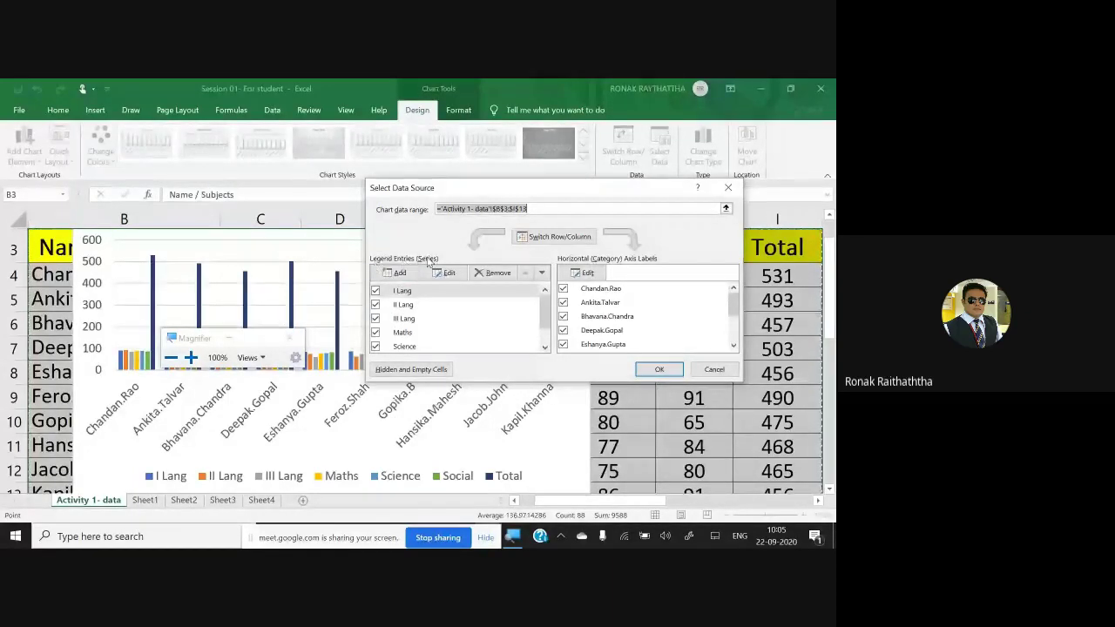
Step: Uncheck I Lang, II Lang, III Lang, Maths, Science and Social so only Total is plotted
{"action": "left_click", "coordinate": [375, 291]}
{"action": "left_click", "coordinate": [376, 291]}
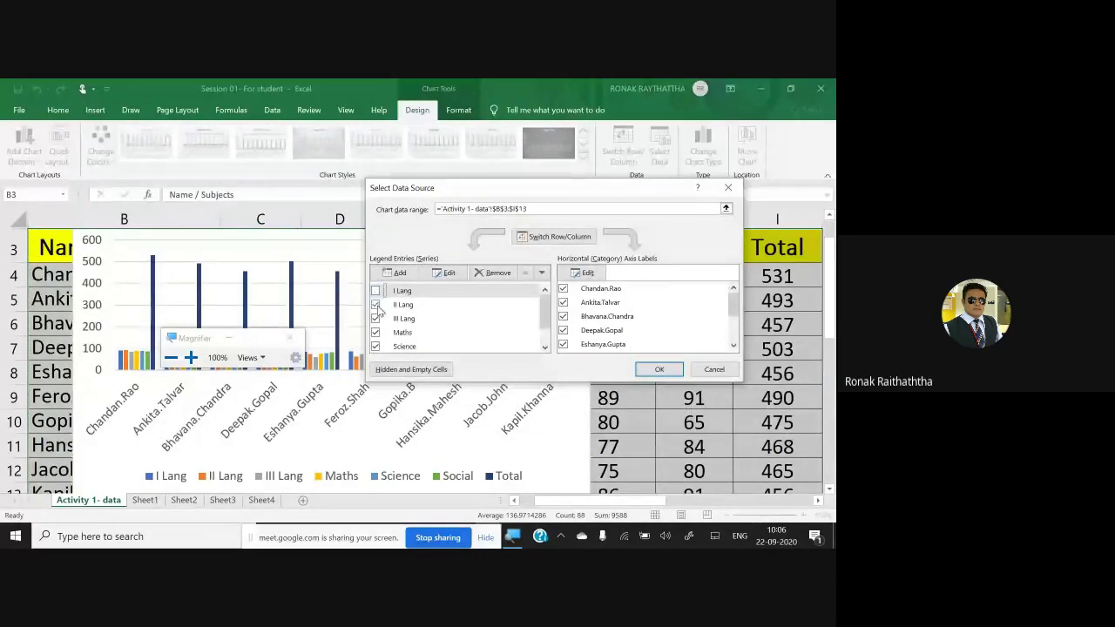
{"action": "left_click", "coordinate": [375, 305]}
{"action": "left_click", "coordinate": [376, 319]}
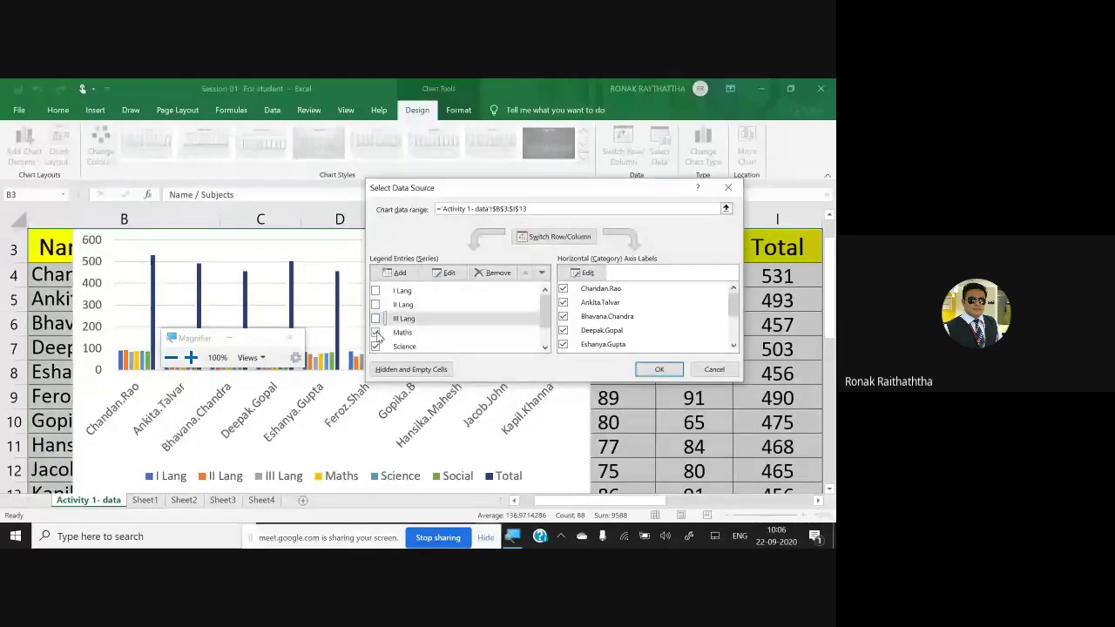
{"action": "left_click", "coordinate": [376, 333]}
{"action": "scroll", "coordinate": [380, 331], "scroll_direction": "down", "scroll_amount": 1}
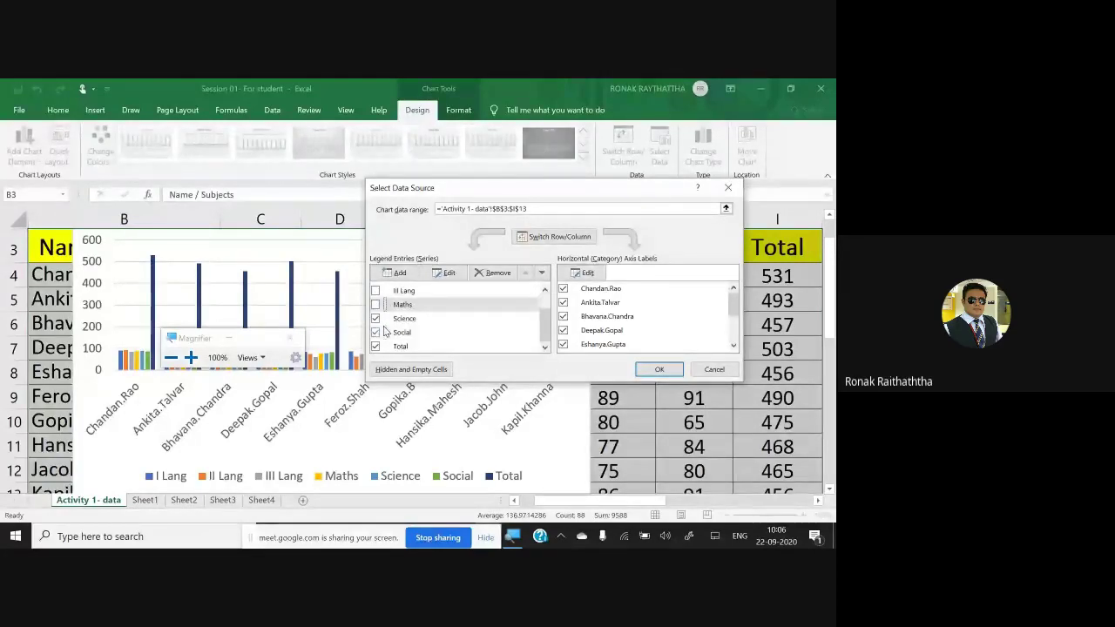
{"action": "left_click", "coordinate": [376, 318]}
{"action": "left_click", "coordinate": [376, 332]}
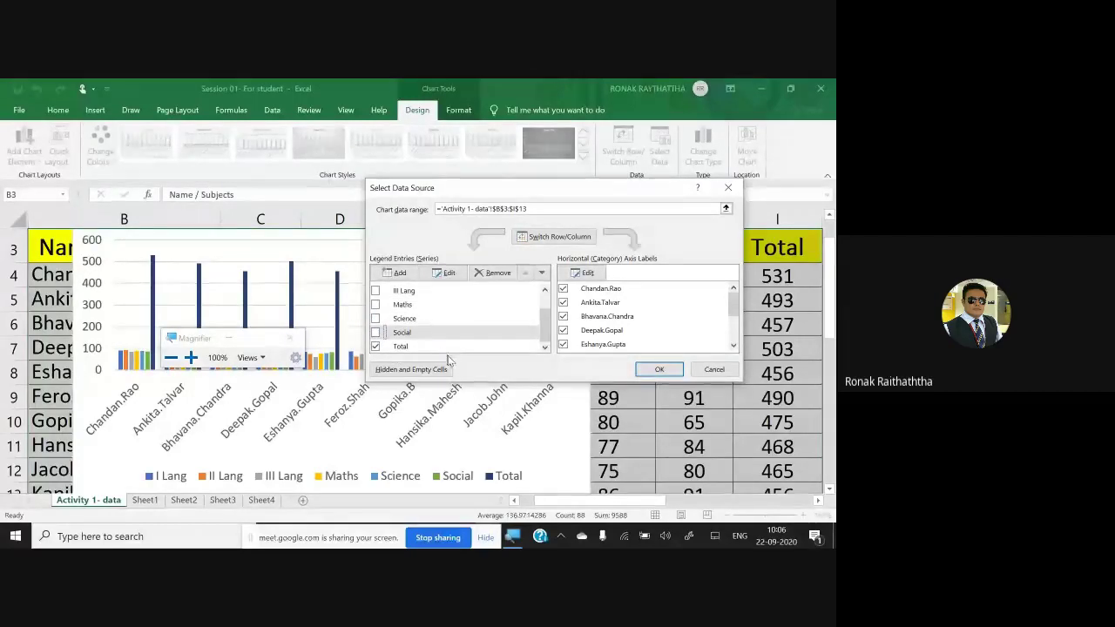
{"action": "left_click", "coordinate": [651, 369]}
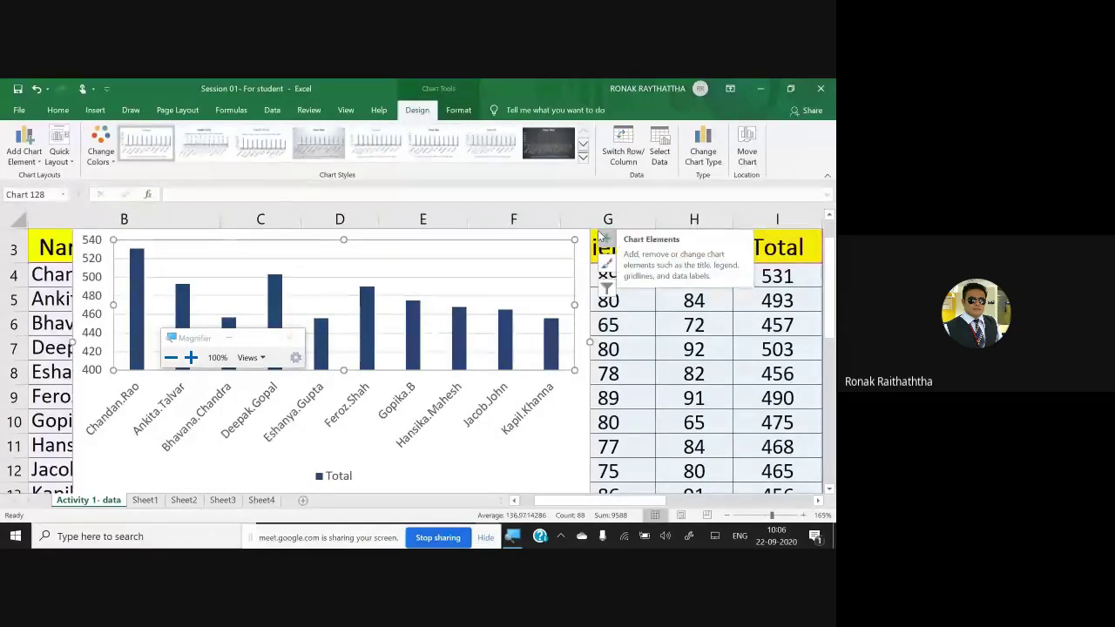
Step: Open the Change Chart Type dialog from the chart's gridlines menu, previewing Clustered Column
{"action": "right_click", "coordinate": [319, 287]}
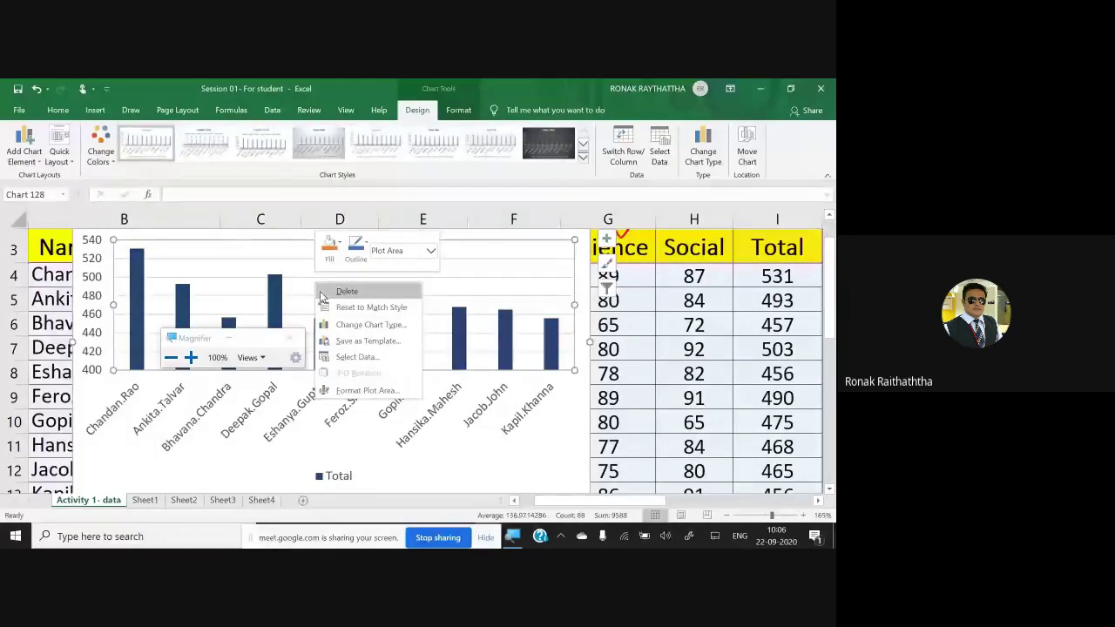
{"action": "left_click", "coordinate": [250, 361]}
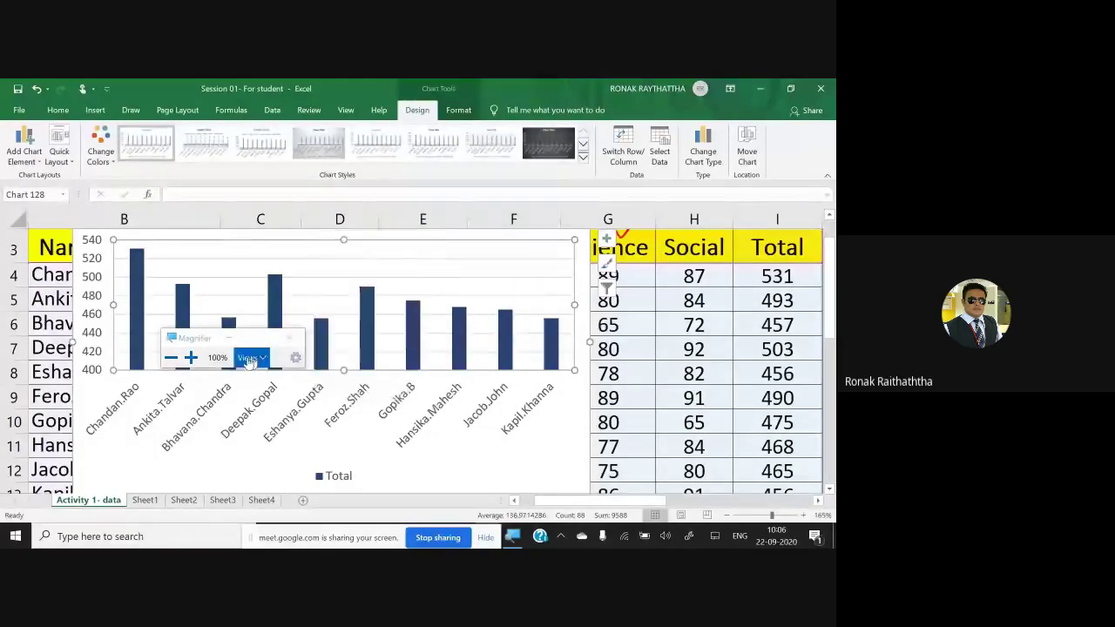
{"action": "left_click", "coordinate": [191, 357]}
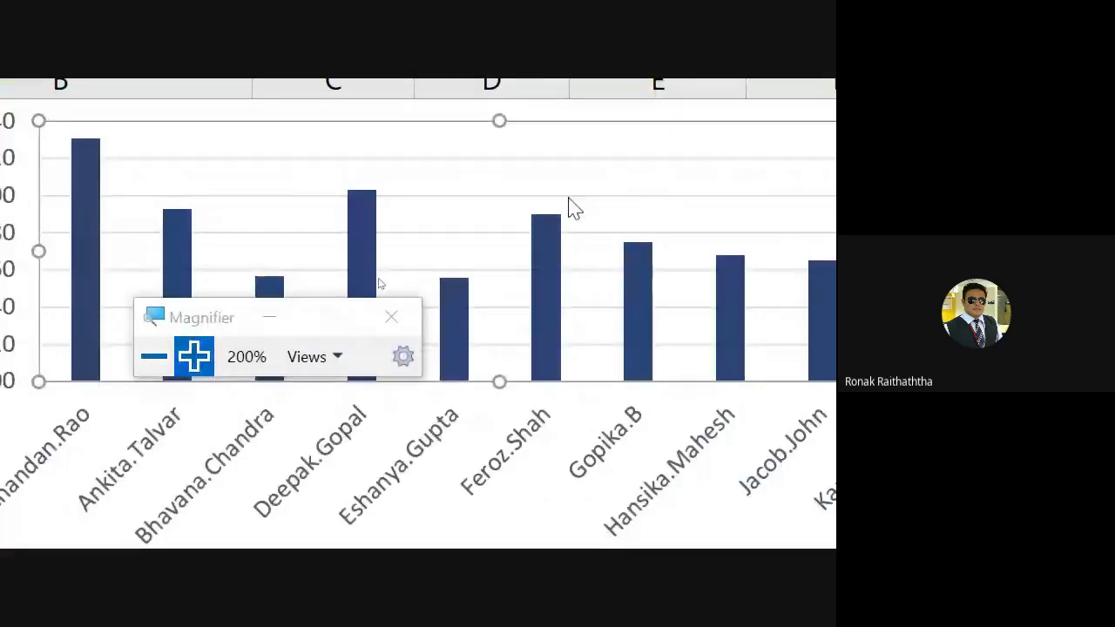
{"action": "right_click", "coordinate": [592, 242]}
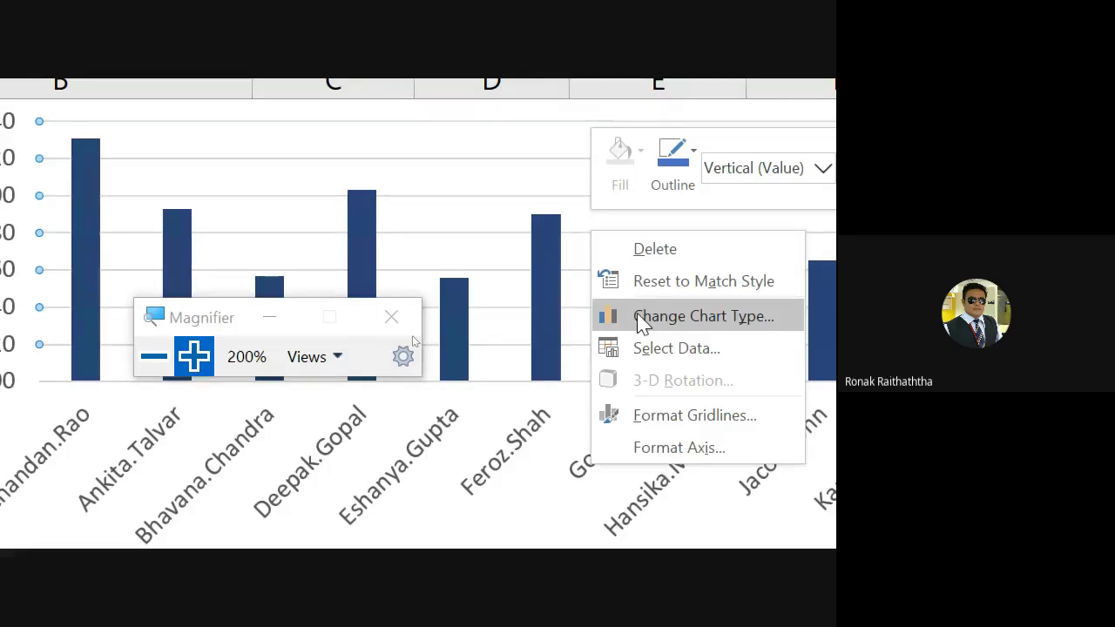
{"action": "left_click", "coordinate": [639, 318]}
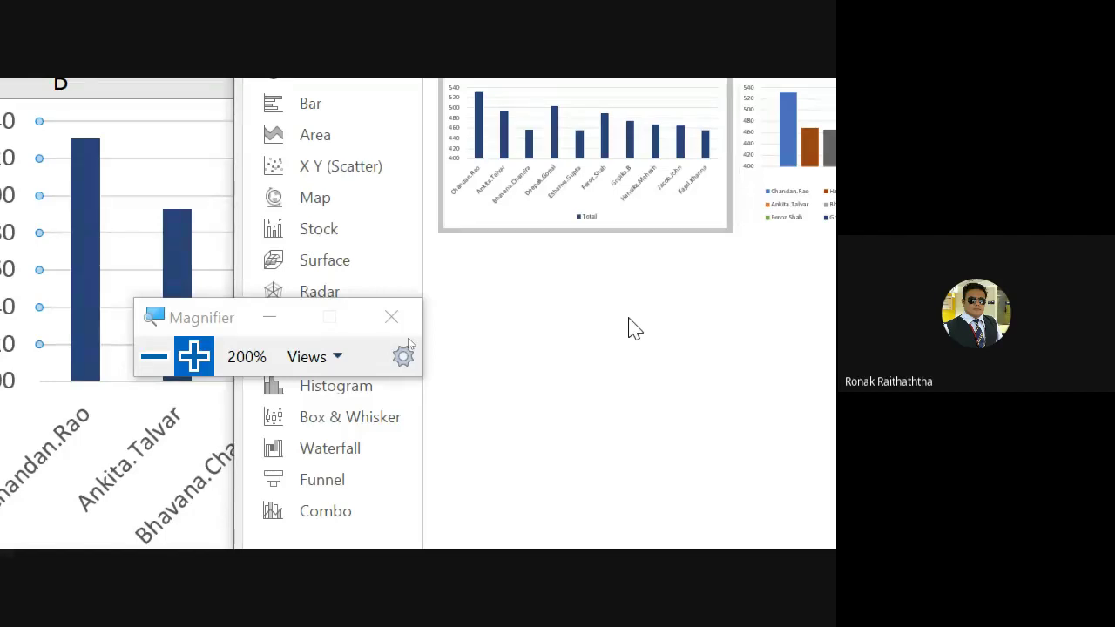
{"action": "left_click", "coordinate": [153, 356]}
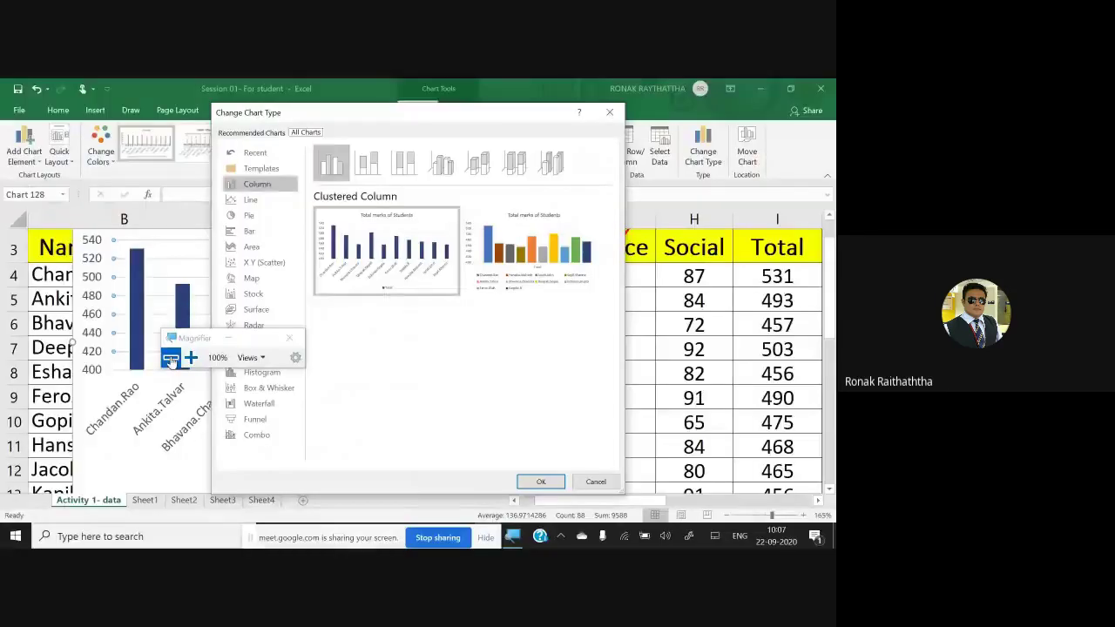
Step: Change the Total marks chart from Clustered Column to the first Line subtype
{"action": "mouse_move", "coordinate": [192, 345]}
{"action": "left_mouse_down"}
{"action": "mouse_move", "coordinate": [103, 318]}
{"action": "mouse_move", "coordinate": [51, 279]}
{"action": "left_mouse_up"}
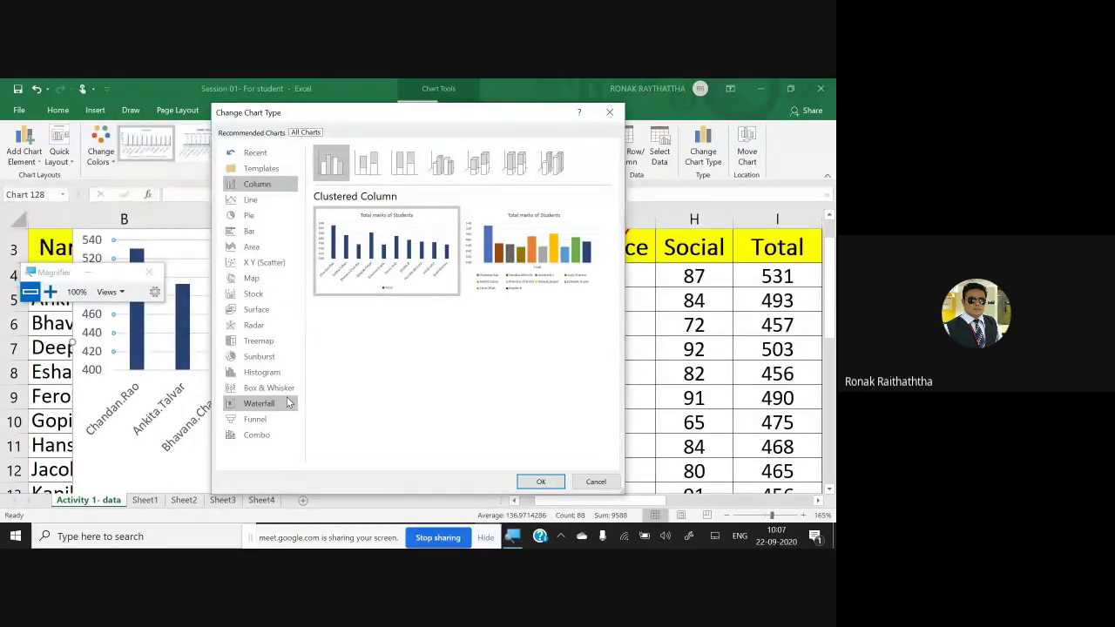
{"action": "left_click", "coordinate": [253, 202]}
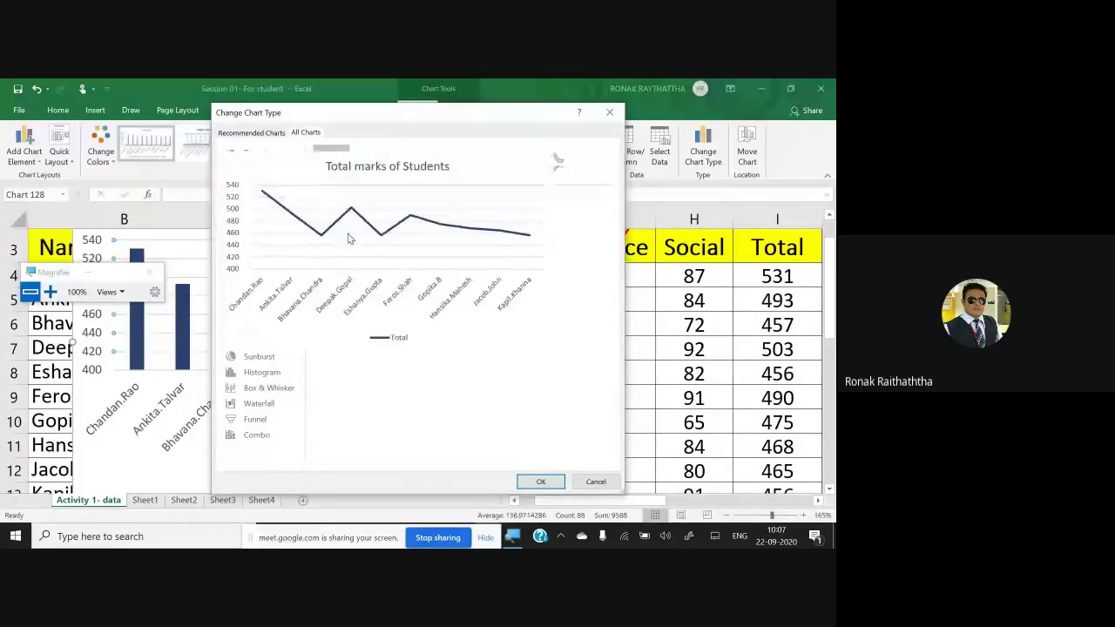
{"action": "mouse_move", "coordinate": [363, 260]}
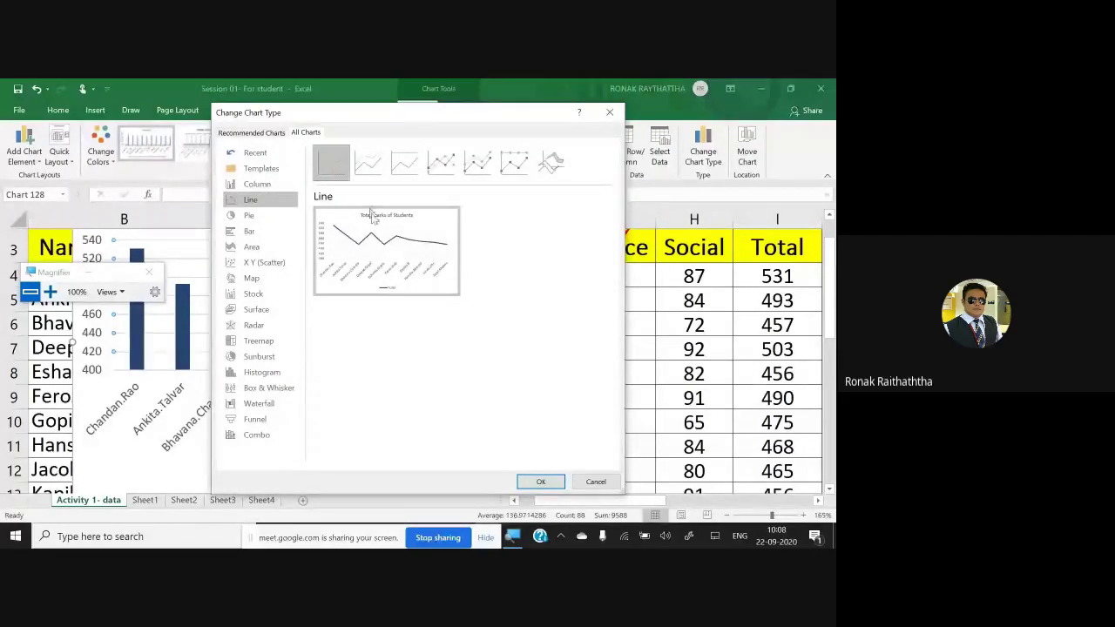
{"action": "left_click", "coordinate": [541, 481]}
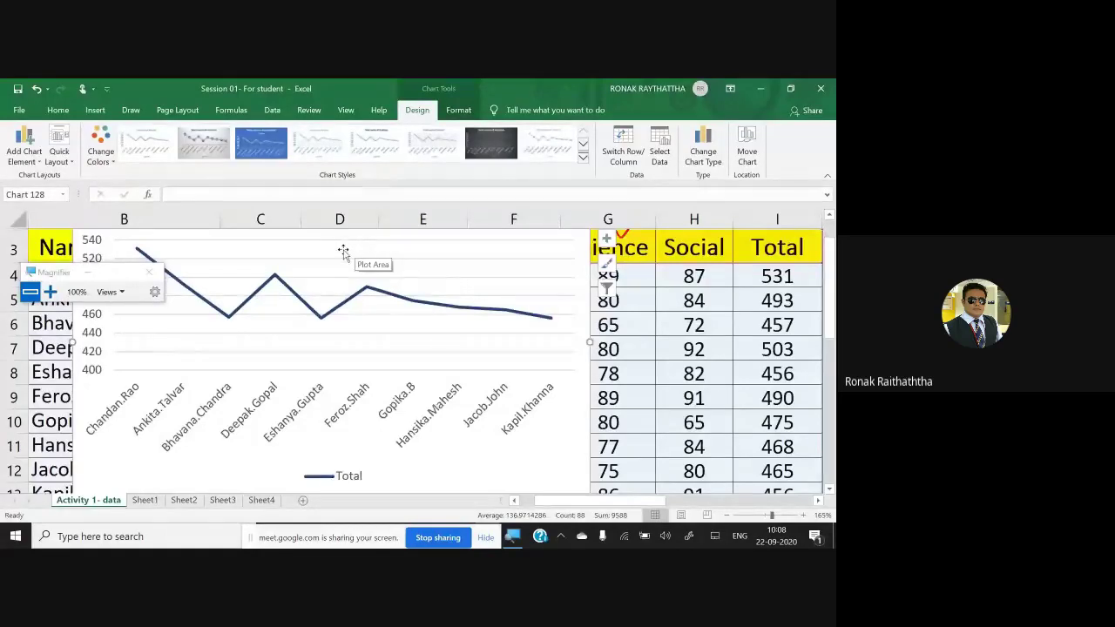
{"action": "right_click", "coordinate": [331, 275]}
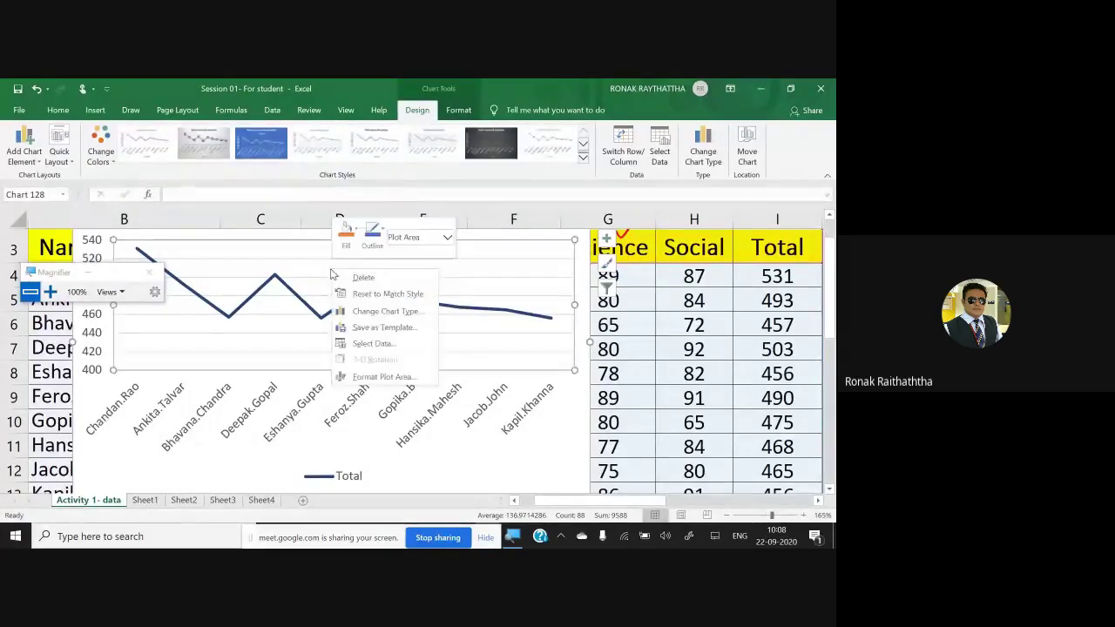
Step: Reconfirm Line as the chart type and switch to the Google Meet window
{"action": "left_click", "coordinate": [392, 310]}
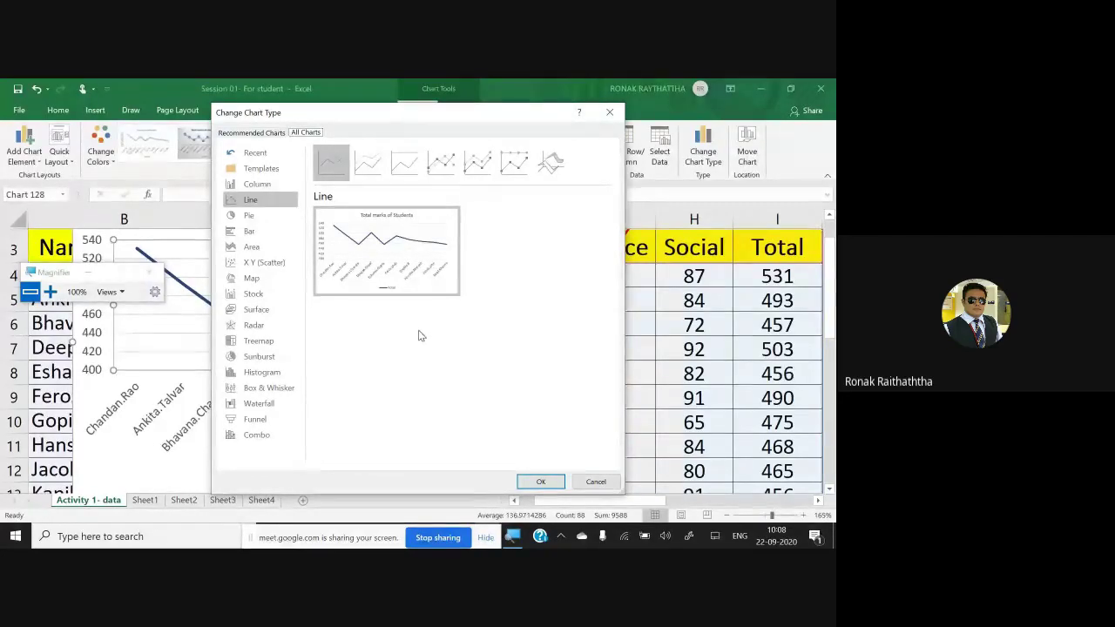
{"action": "left_click", "coordinate": [541, 482]}
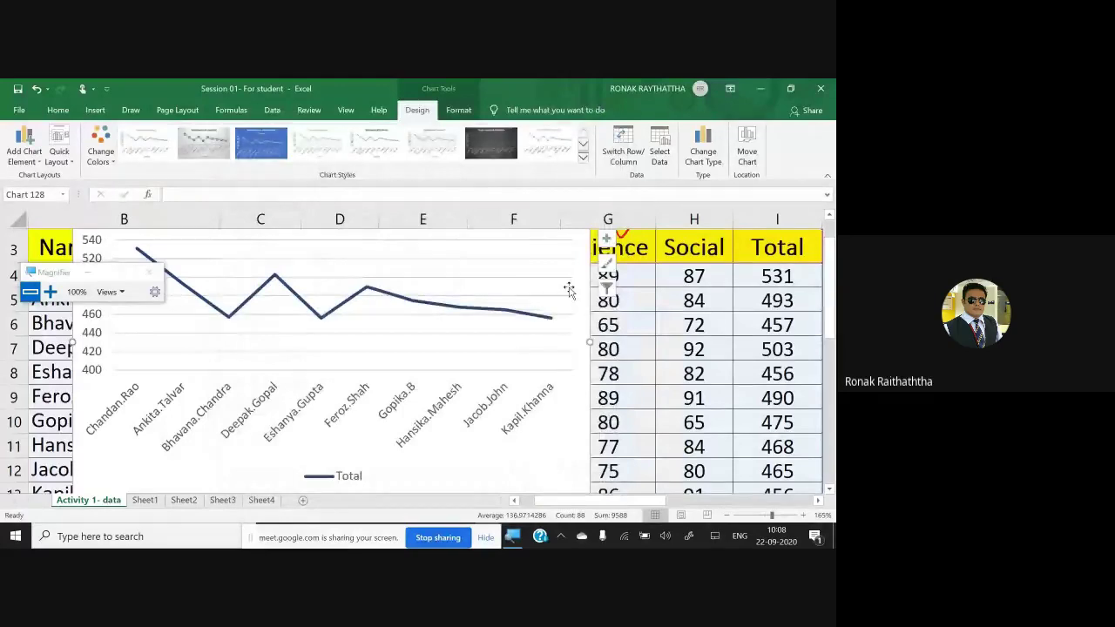
{"action": "key", "text": "alt+Tab"}
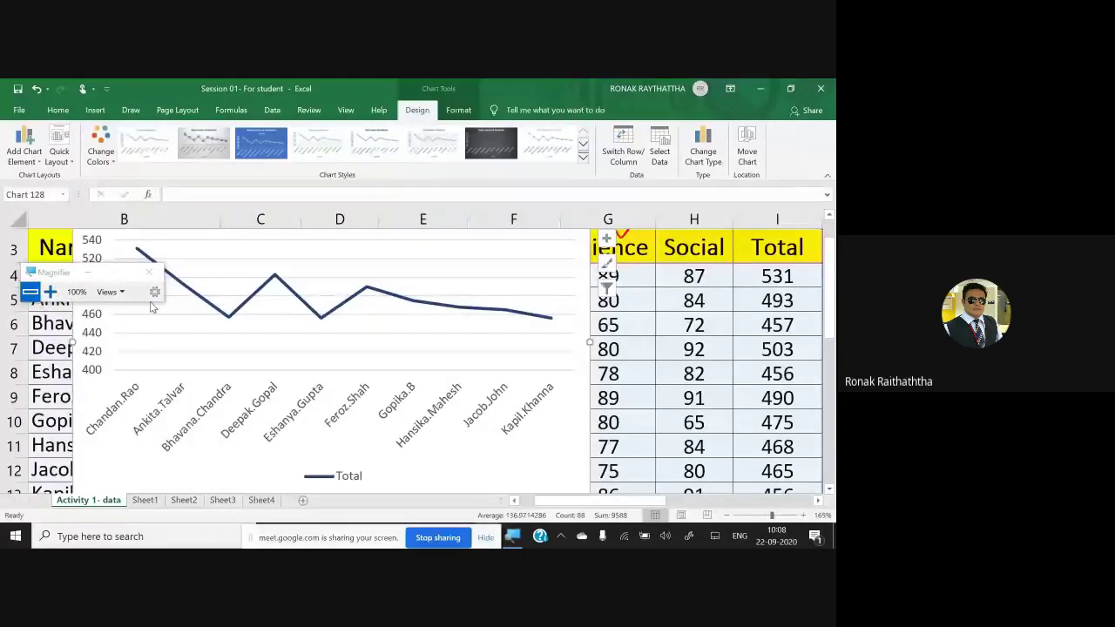
{"action": "key", "text": "alt+Tab"}
{"action": "key", "text": "alt+Tab"}
{"action": "key", "text": "alt+Tab"}
{"action": "key", "text": "alt+Tab"}
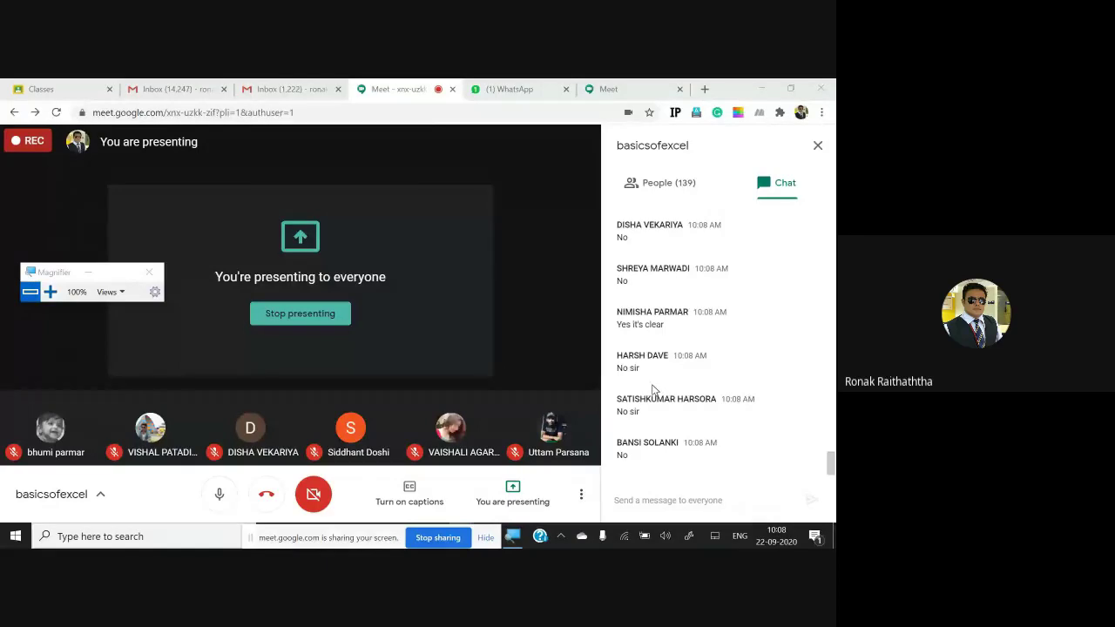
Step: Read the participants' chat replies in Google Meet, then return to the Excel Total line chart
{"action": "key", "text": "alt+Tab"}
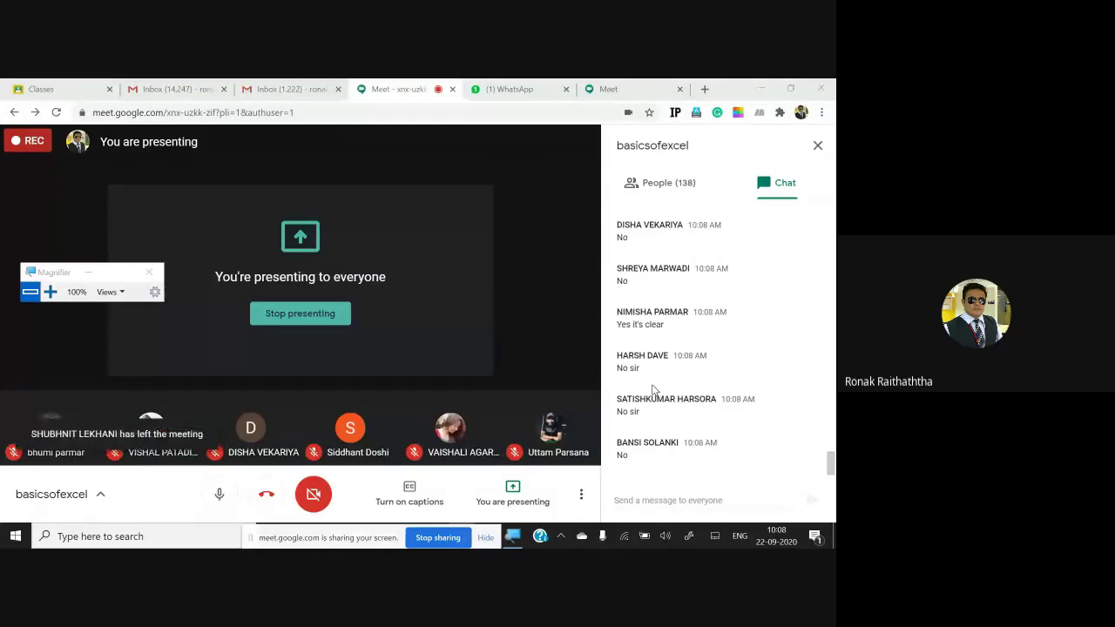
{"action": "key", "text": "alt+Tab"}
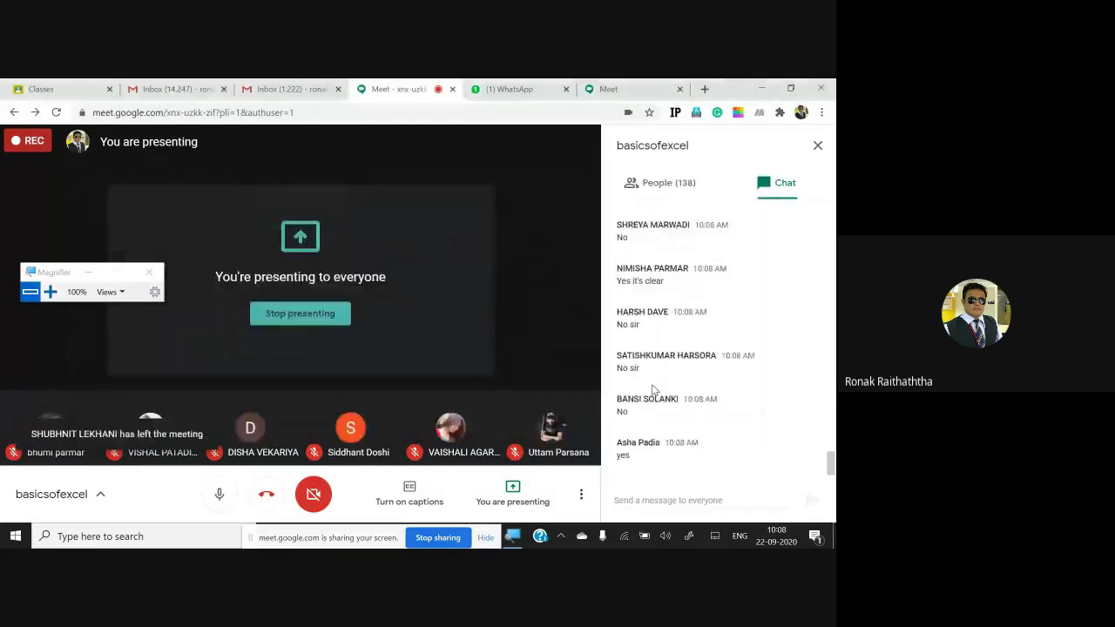
{"action": "key", "text": "alt+Tab"}
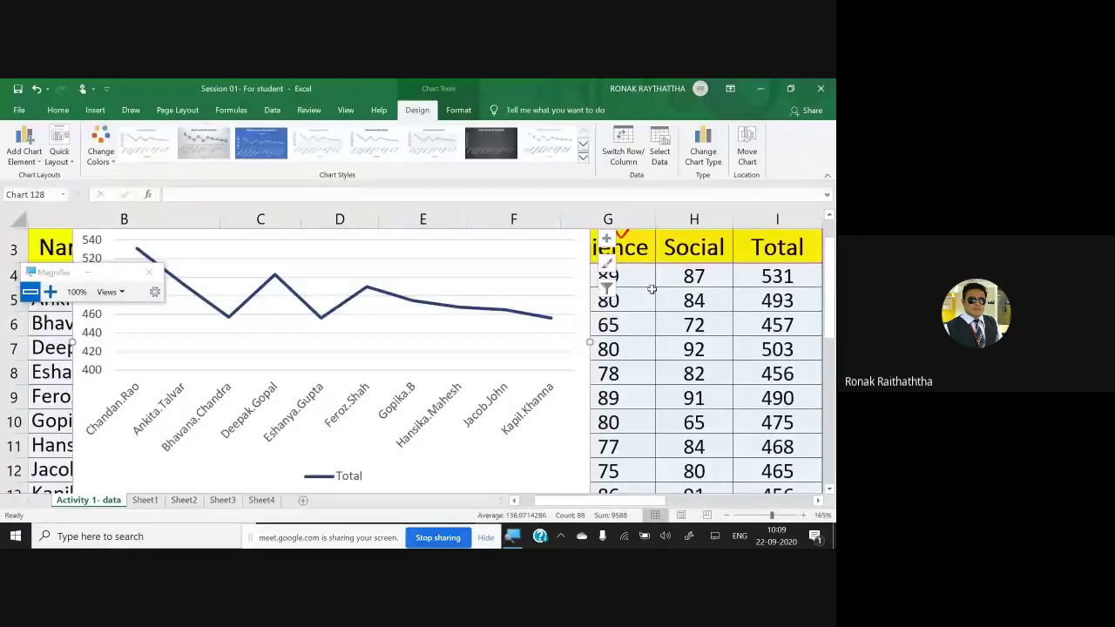
{"action": "scroll", "coordinate": [652, 288], "scroll_direction": "up", "scroll_amount": 1}
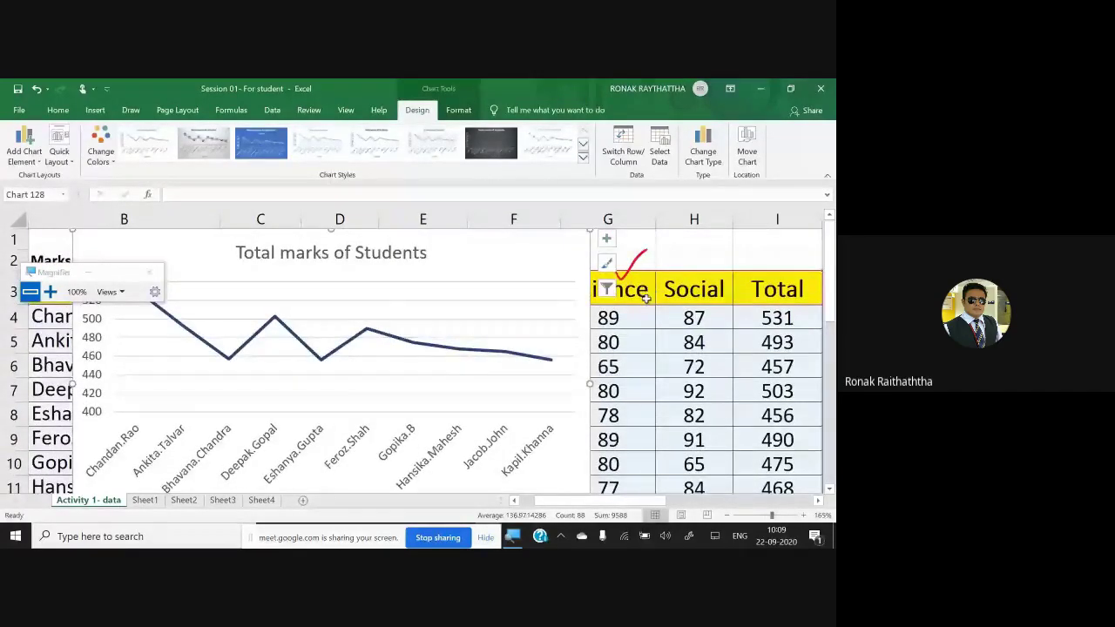
{"action": "scroll", "coordinate": [649, 294], "scroll_direction": "down", "scroll_amount": 1}
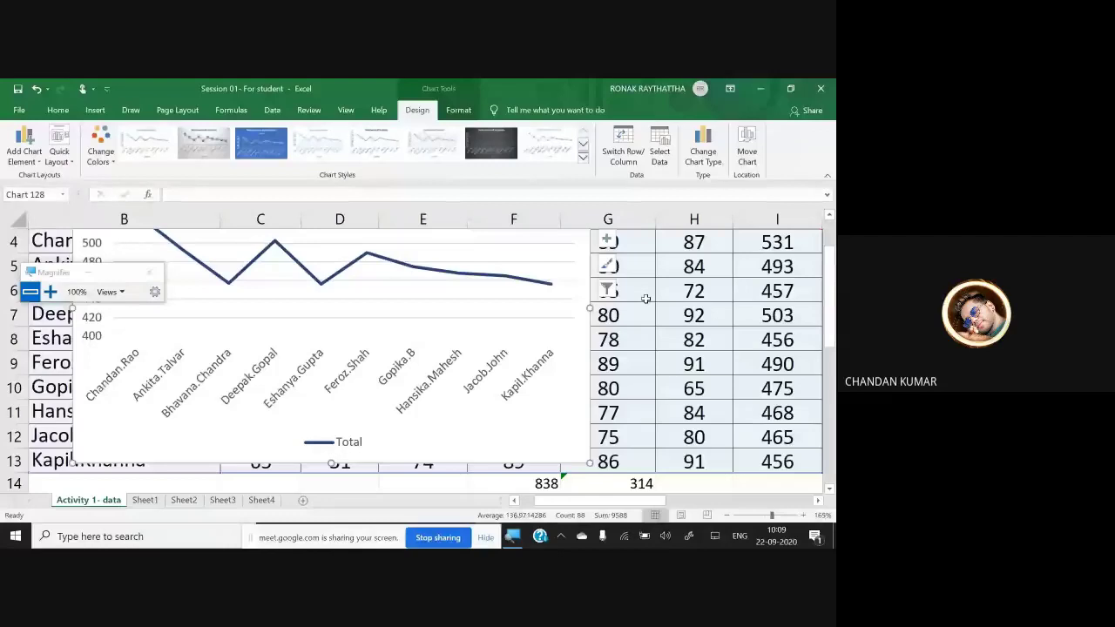
{"action": "scroll", "coordinate": [645, 299], "scroll_direction": "up", "scroll_amount": 1}
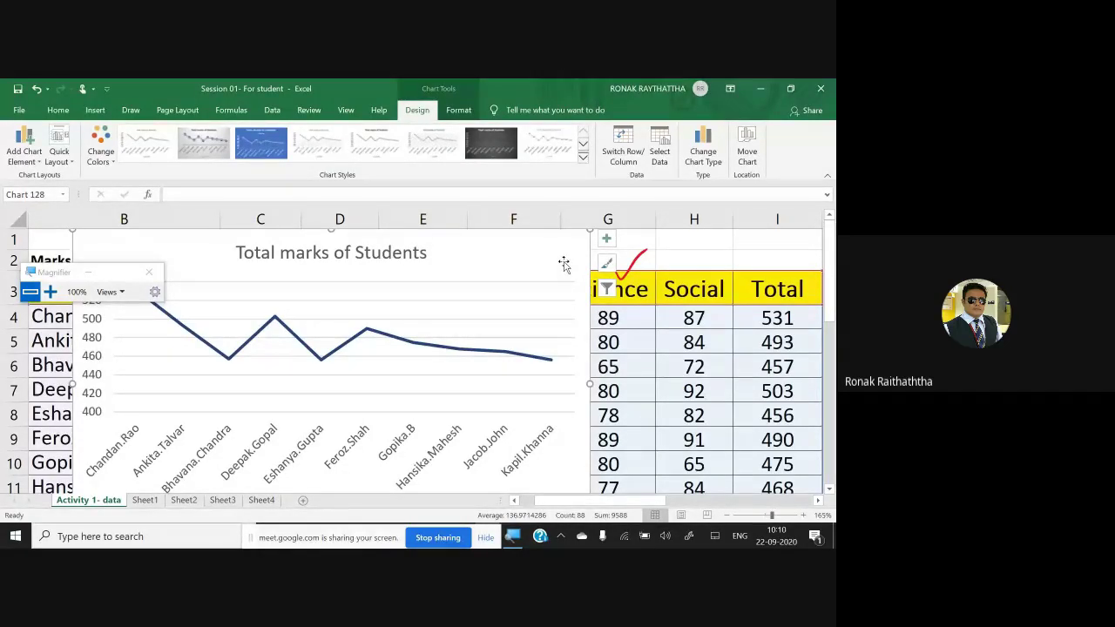
{"action": "right_click", "coordinate": [326, 327]}
{"action": "left_click", "coordinate": [368, 398]}
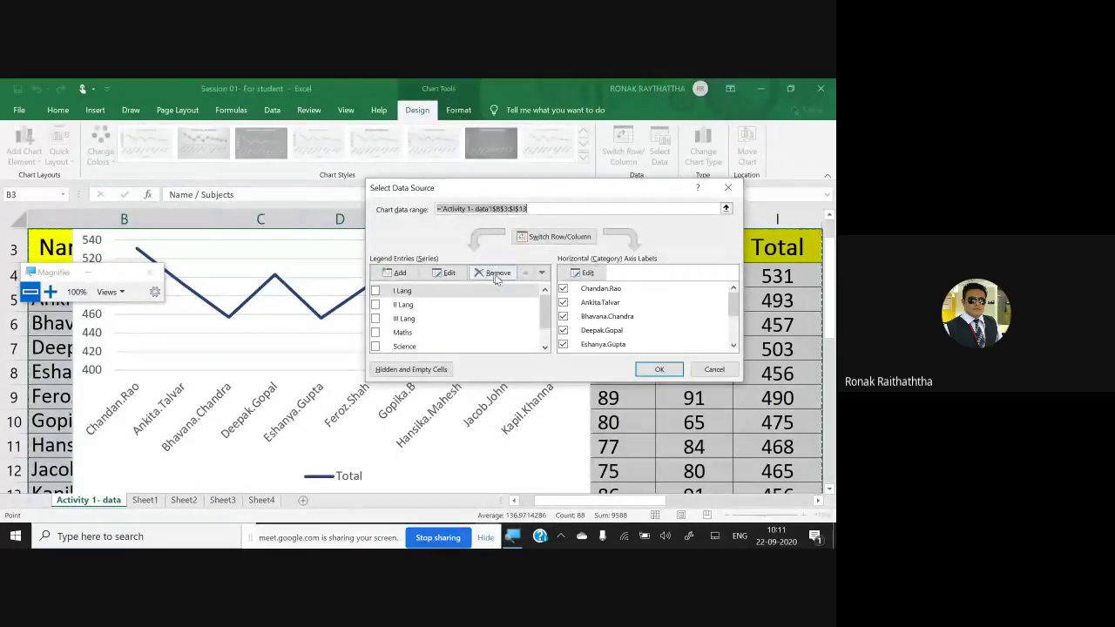
{"action": "left_click", "coordinate": [662, 369]}
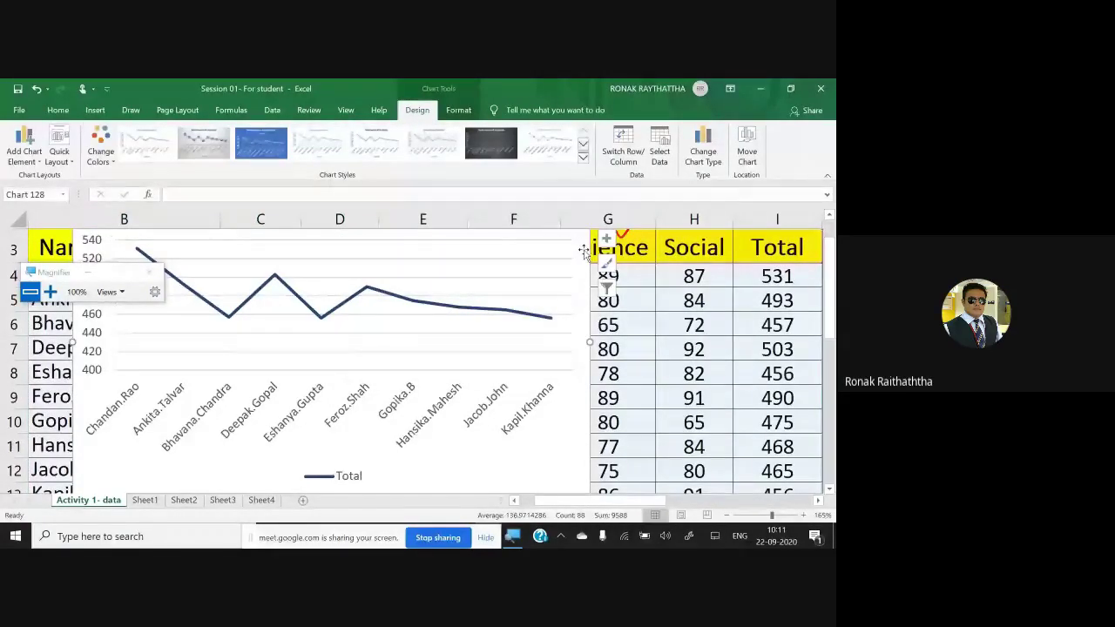
Step: Select the Total marks of Students line chart, shift it right over the table, and delete it
{"action": "scroll", "coordinate": [568, 292], "scroll_direction": "up", "scroll_amount": 1}
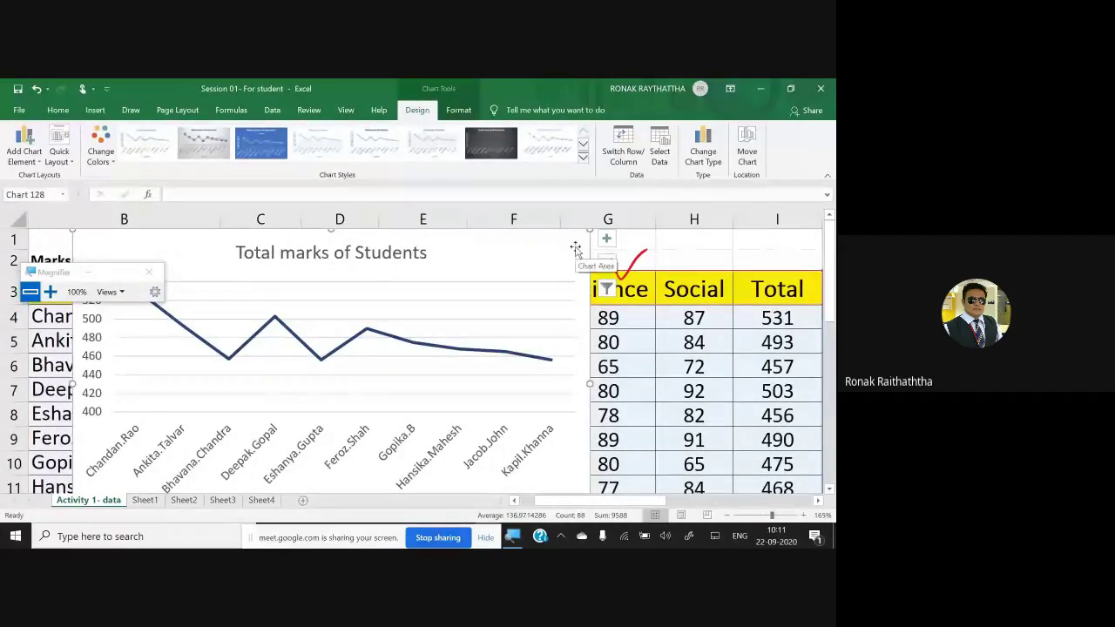
{"action": "left_click", "coordinate": [661, 341]}
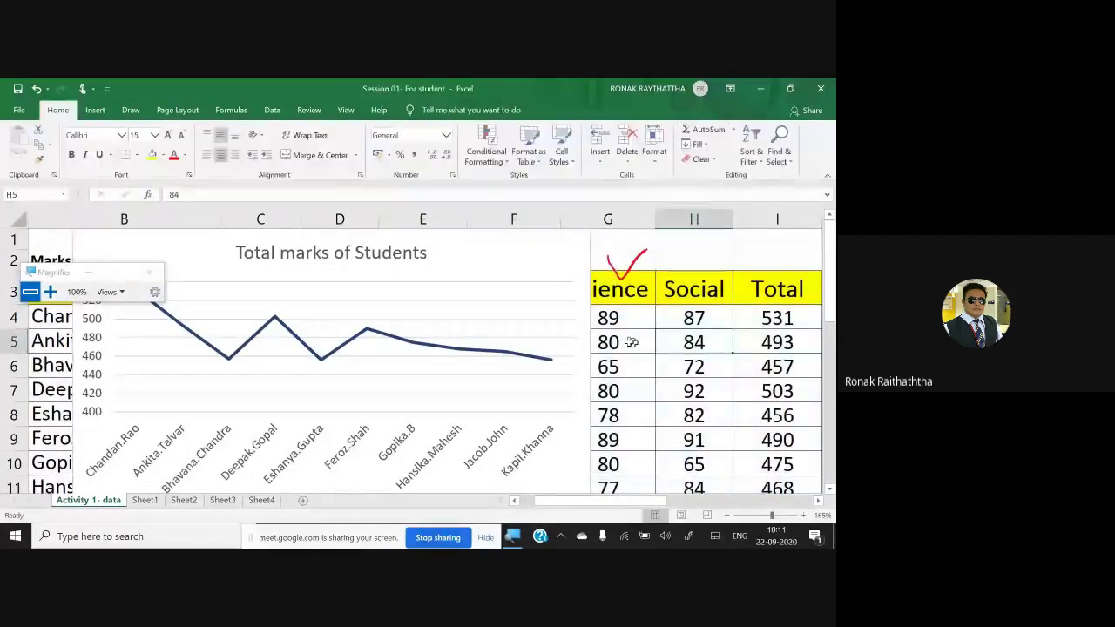
{"action": "left_click", "coordinate": [580, 259]}
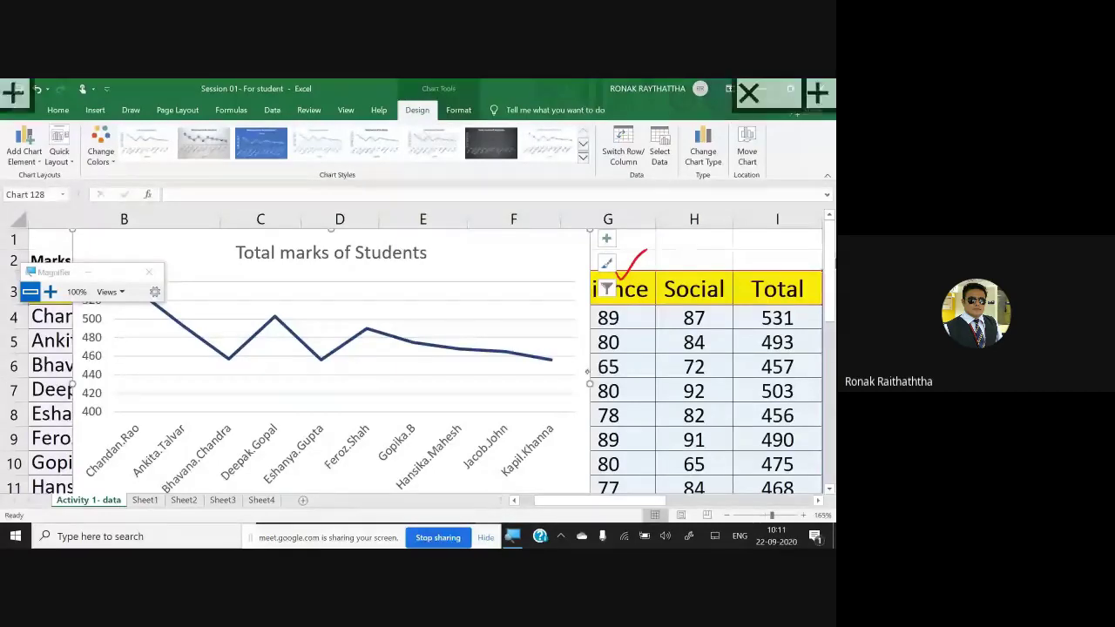
{"action": "left_click_drag", "start_coordinate": [589, 371], "coordinate": [609, 387]}
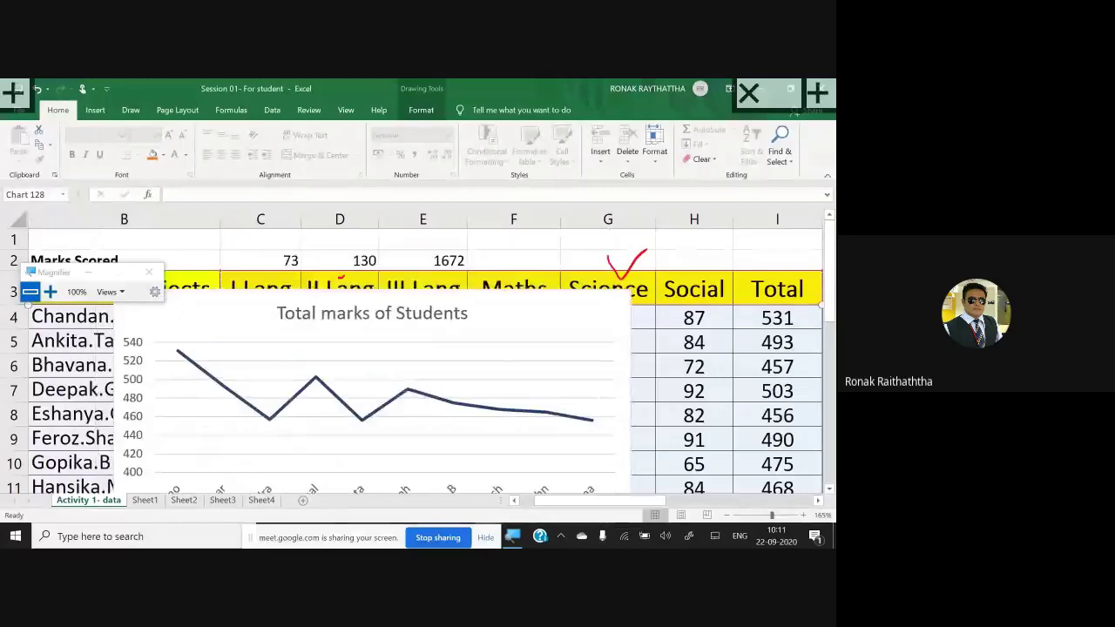
{"action": "left_click_drag", "start_coordinate": [612, 387], "coordinate": [701, 388]}
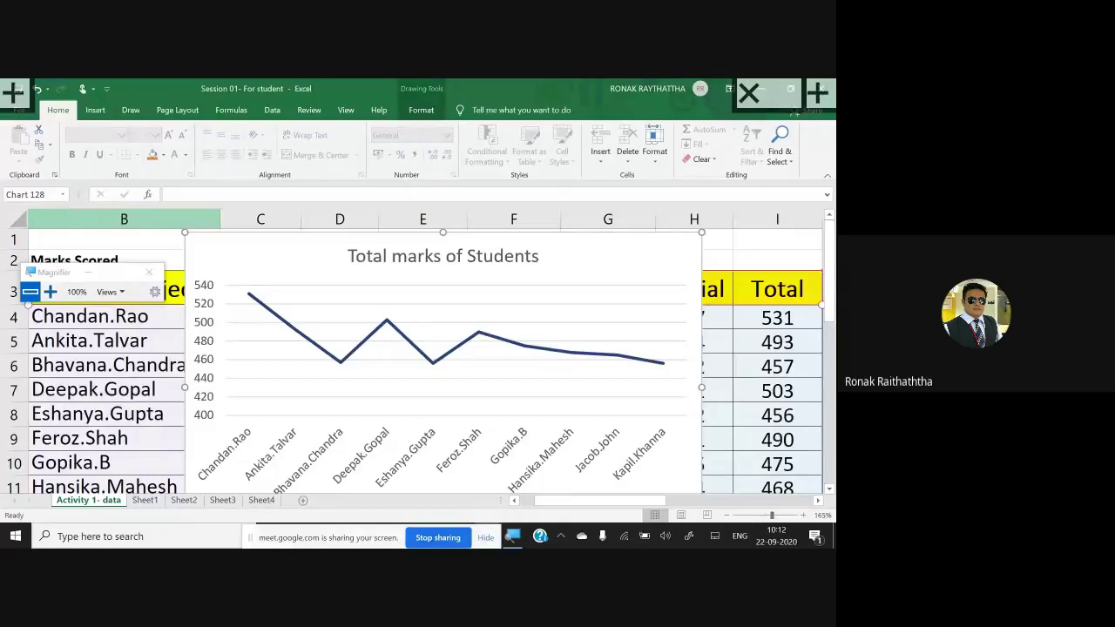
{"action": "key", "text": "Delete"}
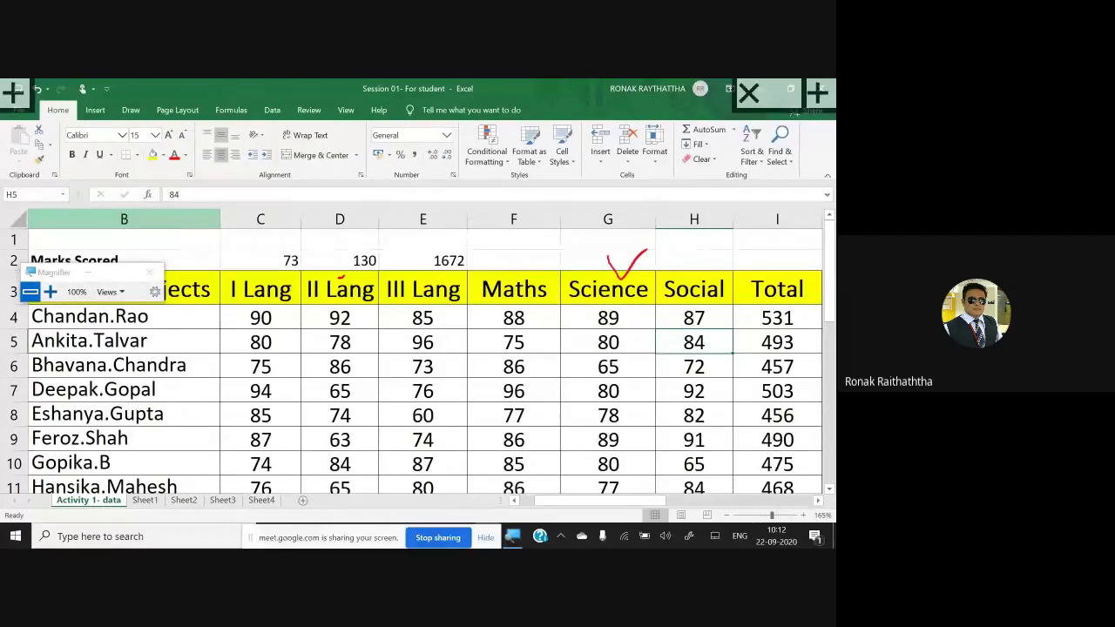
Step: Select the student names column from the Name / Subjects header in B3 down to row 13
{"action": "left_click_drag", "start_coordinate": [60, 273], "coordinate": [91, 197]}
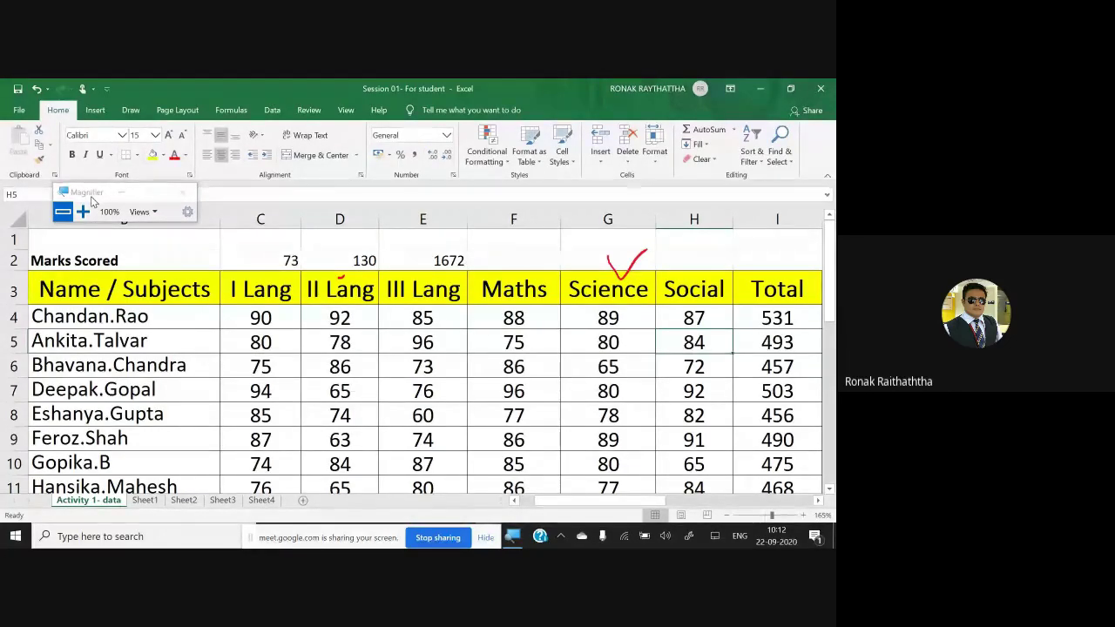
{"action": "key", "text": "Left"}
{"action": "key", "text": "Left"}
{"action": "key", "text": "Left"}
{"action": "key", "text": "Left"}
{"action": "key", "text": "Left"}
{"action": "key", "text": "Left"}
{"action": "key", "text": "Up"}
{"action": "key", "text": "Up"}
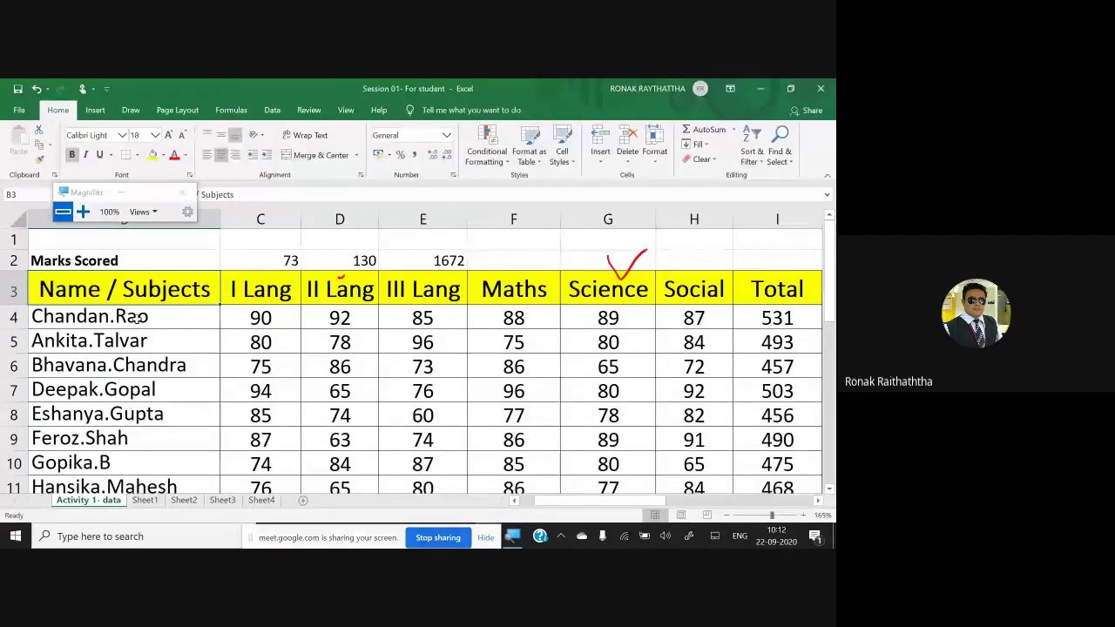
{"action": "key", "text": "shift+Down"}
{"action": "key", "text": "shift+Down"}
{"action": "key", "text": "shift+Down"}
{"action": "key", "text": "shift+Down"}
{"action": "key", "text": "shift+Down"}
{"action": "key", "text": "shift+Down"}
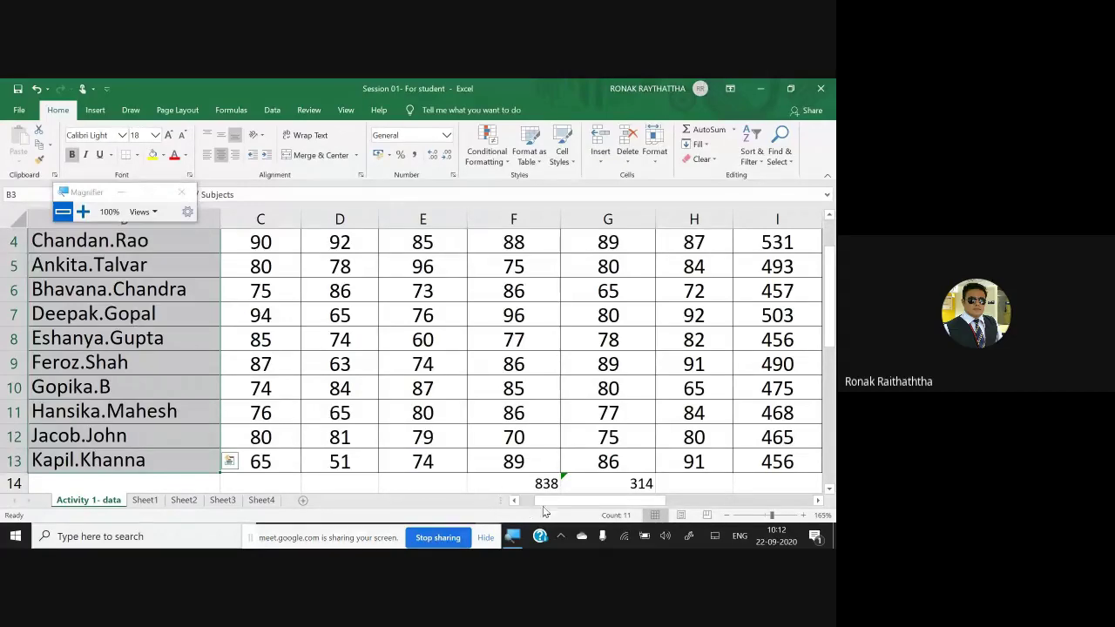
Step: Select the students' Total values in I4:I13
{"action": "left_click_drag", "start_coordinate": [550, 503], "coordinate": [578, 503]}
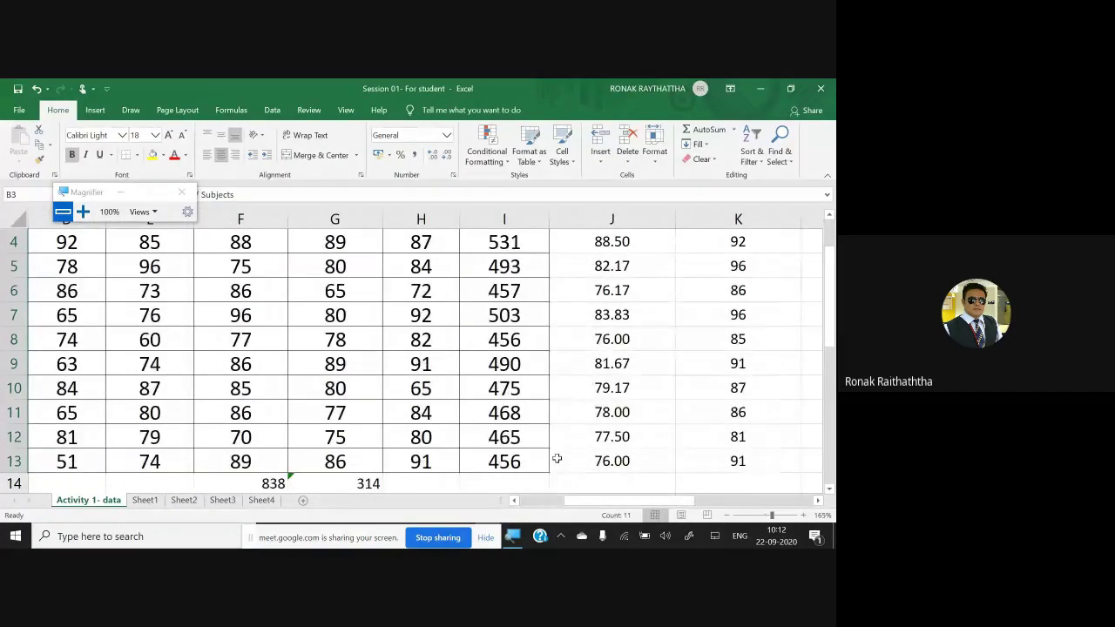
{"action": "scroll", "coordinate": [557, 459], "scroll_direction": "up", "scroll_amount": 1}
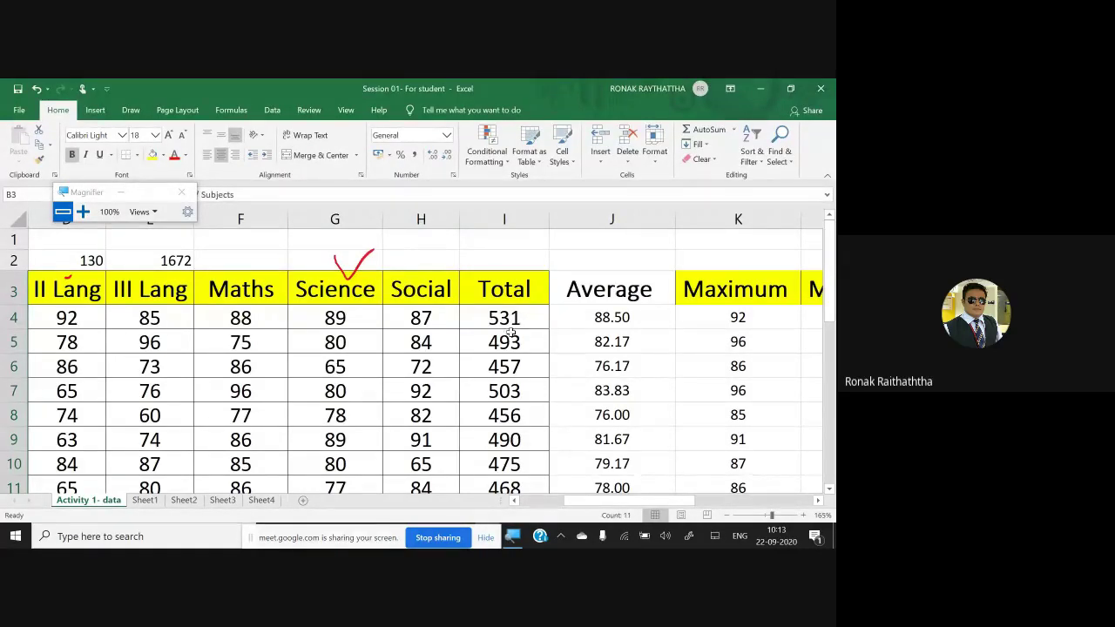
{"action": "left_click_drag", "start_coordinate": [510, 320], "coordinate": [528, 475]}
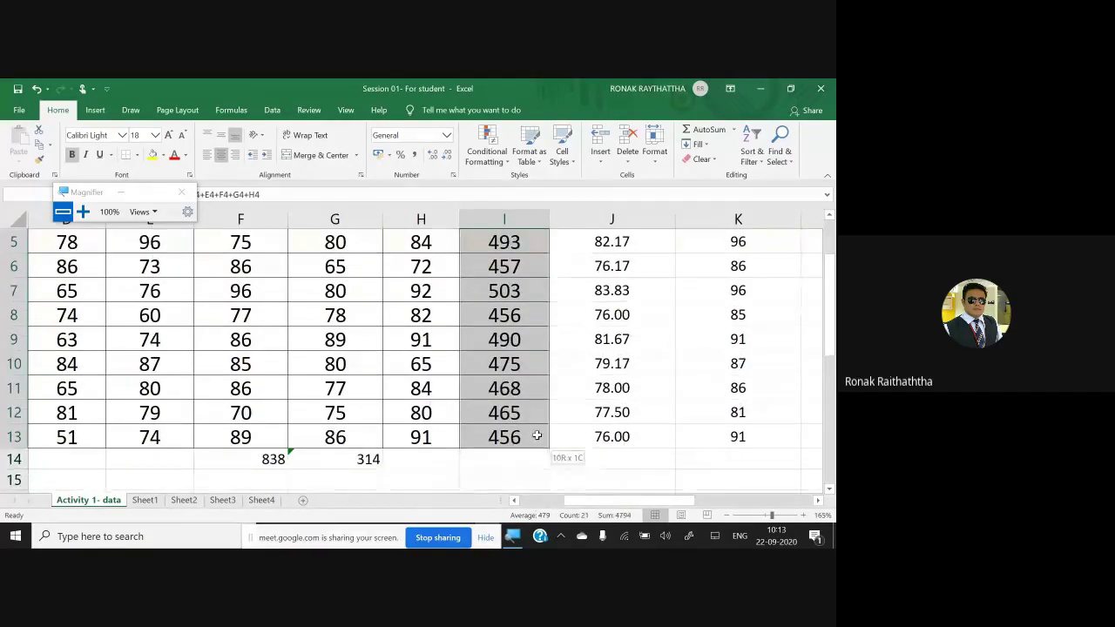
{"action": "left_click_drag", "start_coordinate": [528, 475], "coordinate": [537, 435]}
Step: Zoom out and select names B3:B13 together with Totals I3:I13 as the chart data
{"action": "scroll", "coordinate": [536, 419], "scroll_direction": "down", "scroll_amount": 2}
{"action": "scroll", "coordinate": [538, 420], "scroll_direction": "down", "scroll_amount": 1}
{"action": "scroll", "coordinate": [539, 420], "scroll_direction": "down", "scroll_amount": 2}
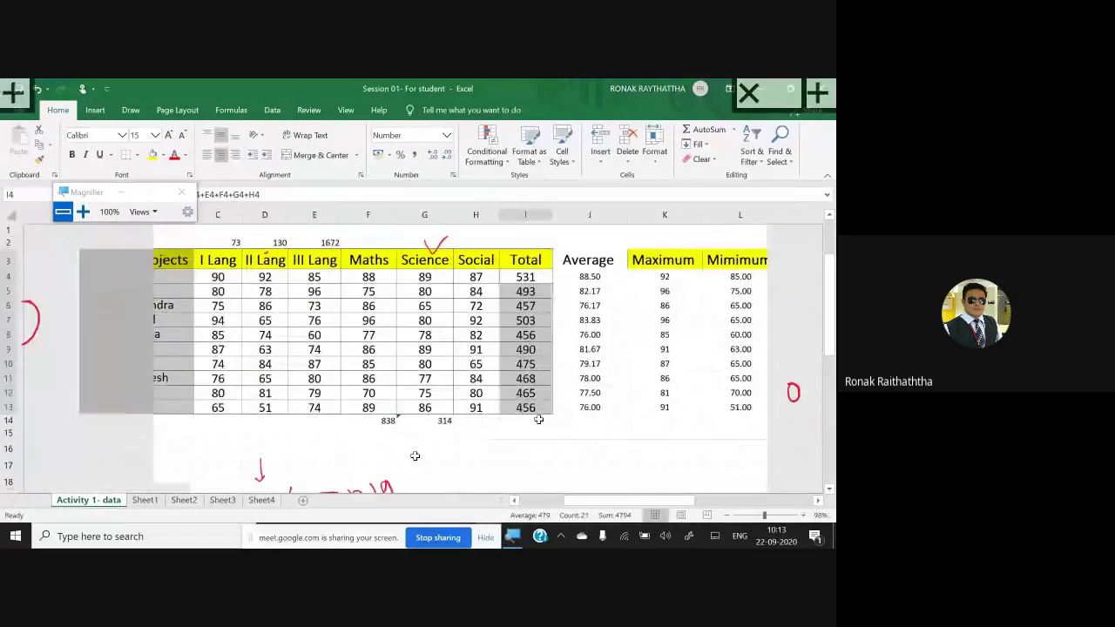
{"action": "scroll", "coordinate": [435, 383], "scroll_direction": "down", "scroll_amount": 1}
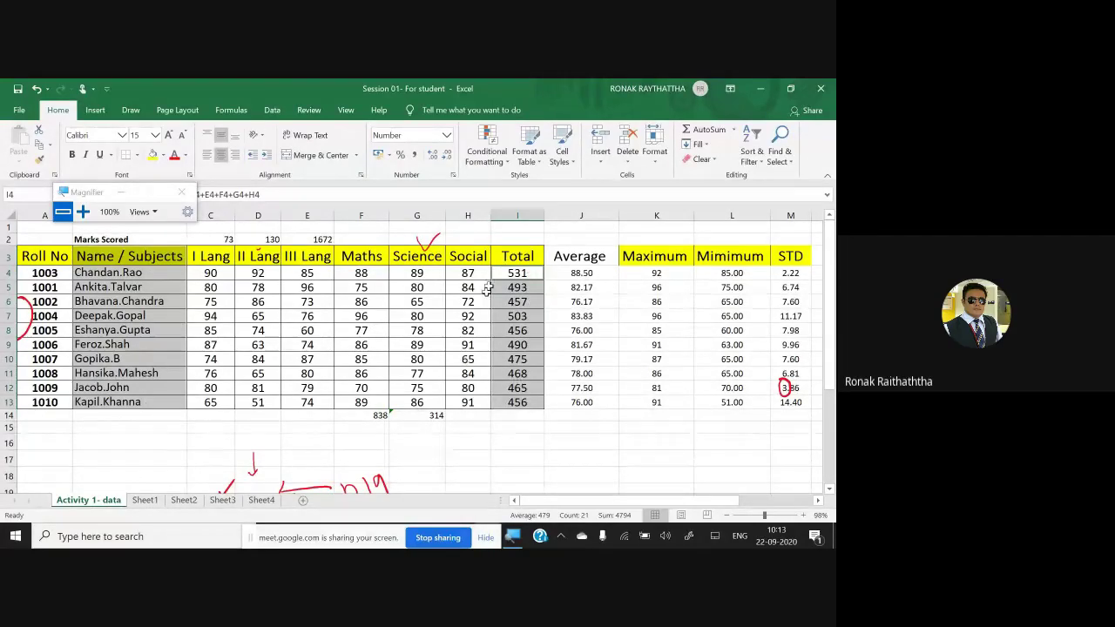
{"action": "left_click", "coordinate": [150, 290]}
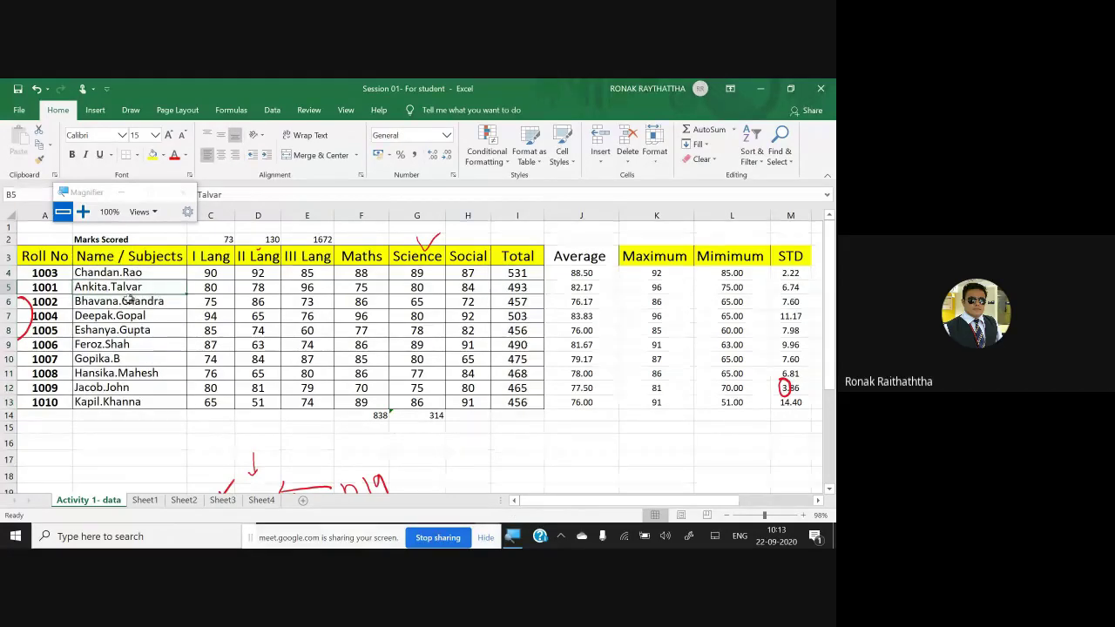
{"action": "mouse_move", "coordinate": [117, 255]}
{"action": "left_mouse_down"}
{"action": "mouse_move", "coordinate": [119, 332]}
{"action": "mouse_move", "coordinate": [140, 403]}
{"action": "left_mouse_up"}
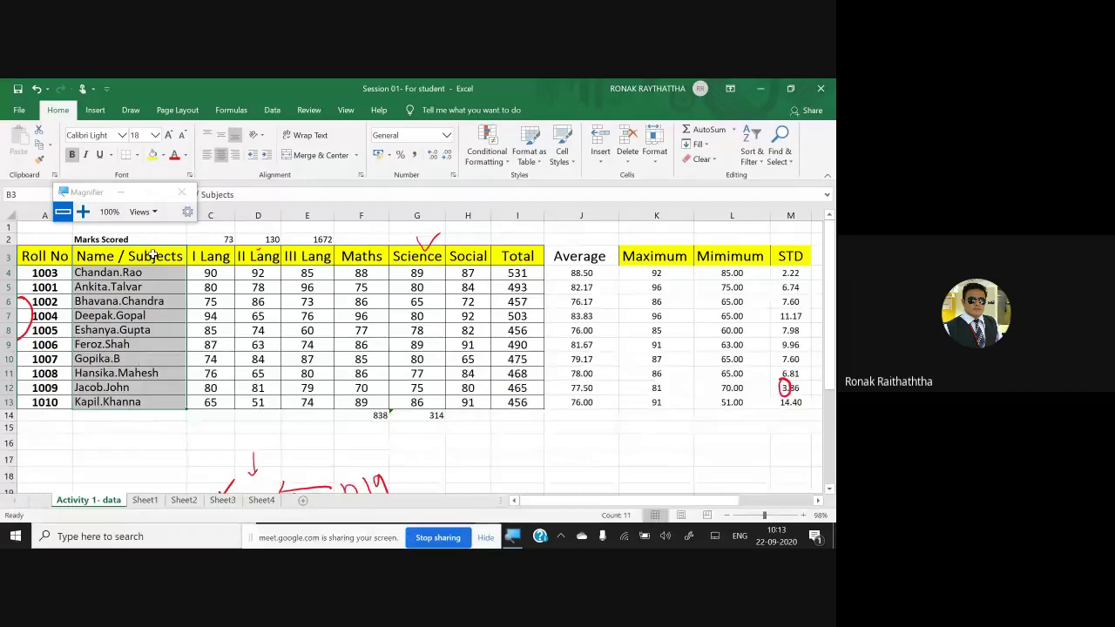
{"action": "mouse_move", "coordinate": [153, 252]}
{"action": "left_mouse_down"}
{"action": "mouse_move", "coordinate": [141, 290]}
{"action": "mouse_move", "coordinate": [149, 404]}
{"action": "left_mouse_up"}
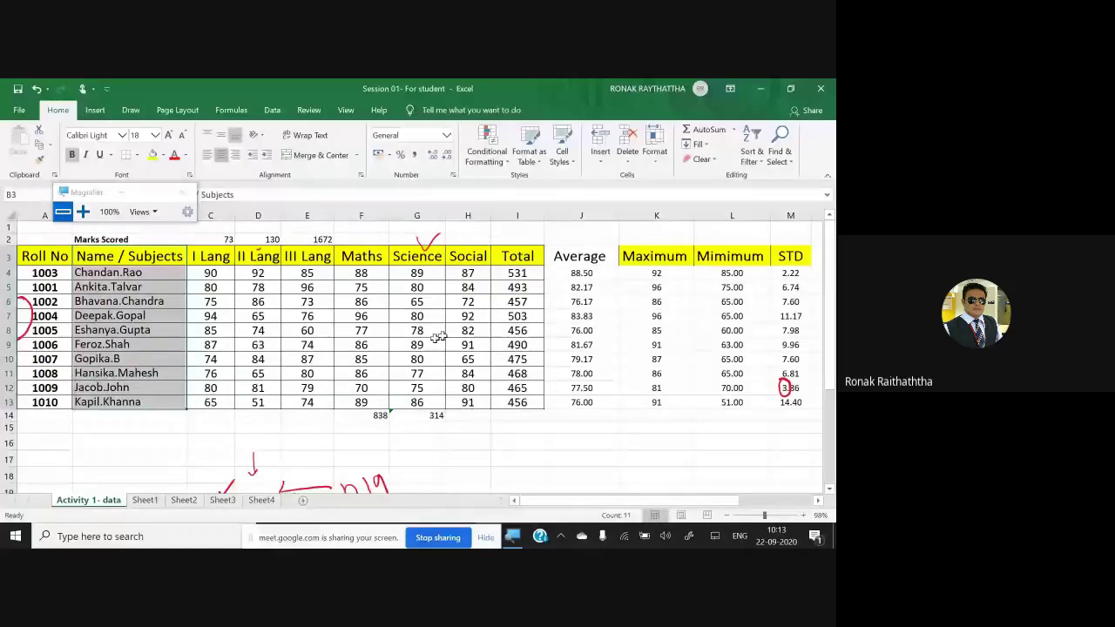
{"action": "left_click_drag", "start_coordinate": [518, 255], "coordinate": [514, 394], "text": "ctrl"}
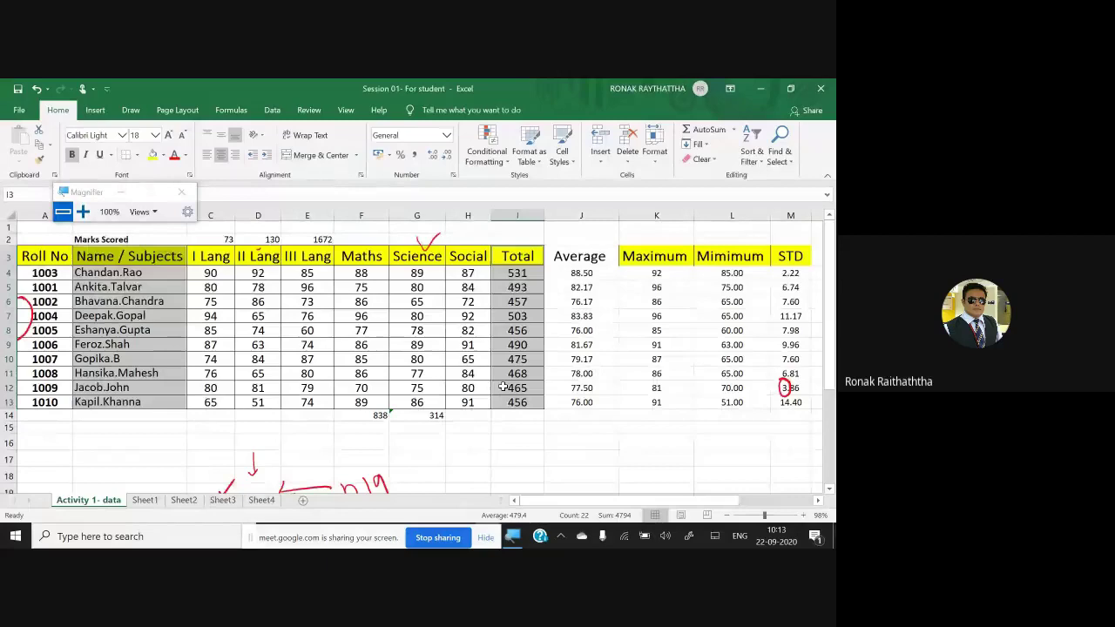
{"action": "left_click", "coordinate": [95, 110]}
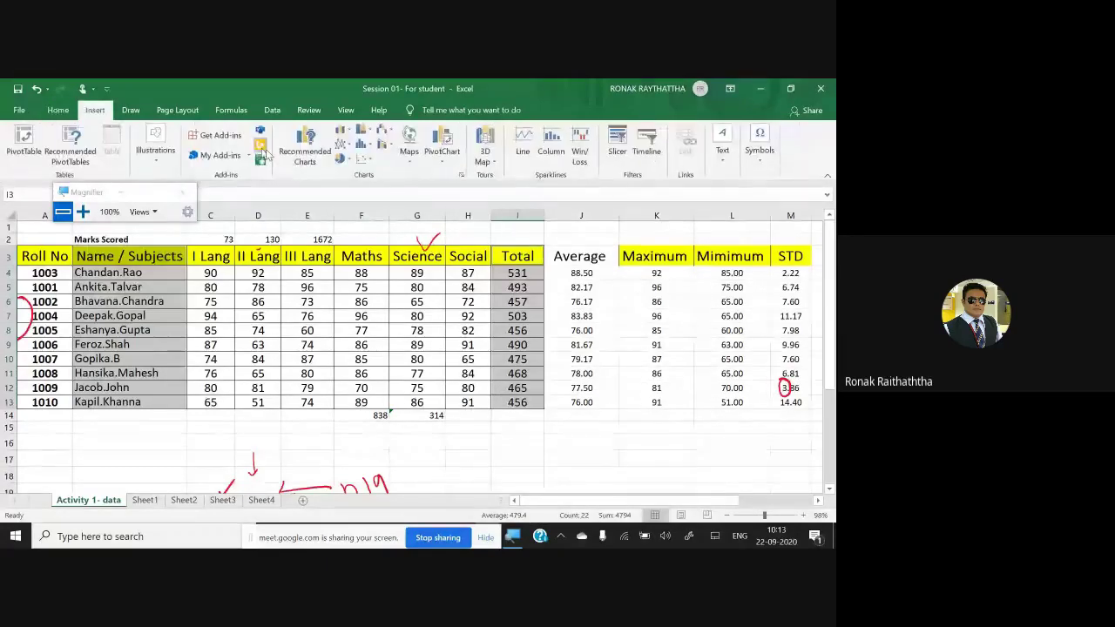
Step: Insert a clustered column chart titled Total showing each student's total marks
{"action": "left_click", "coordinate": [348, 135]}
{"action": "left_click", "coordinate": [351, 171]}
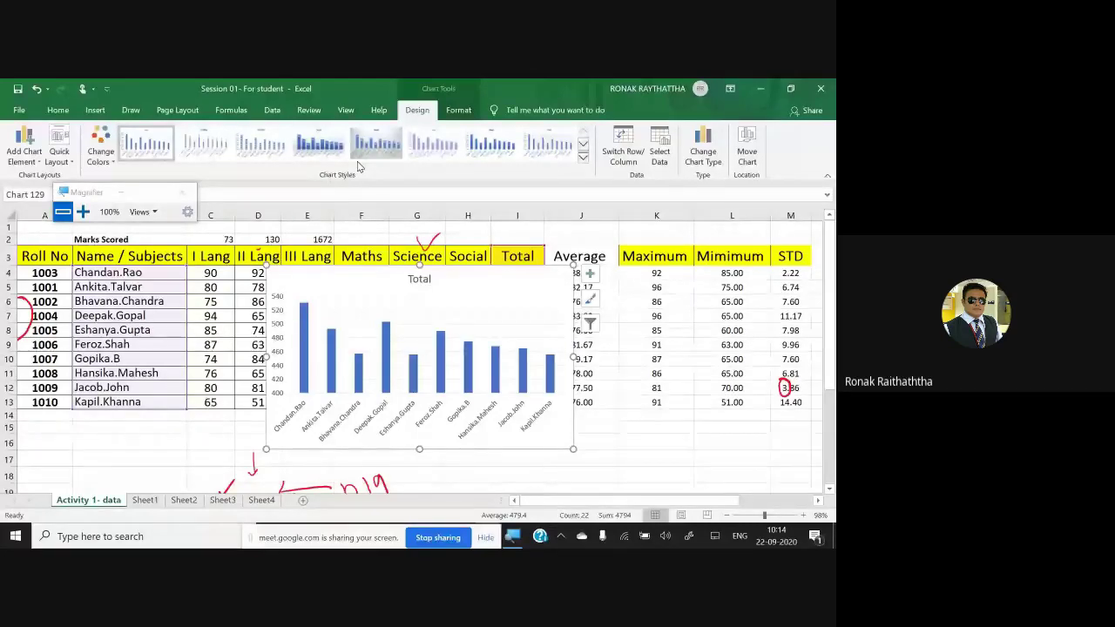
{"action": "key", "text": "alt+Tab"}
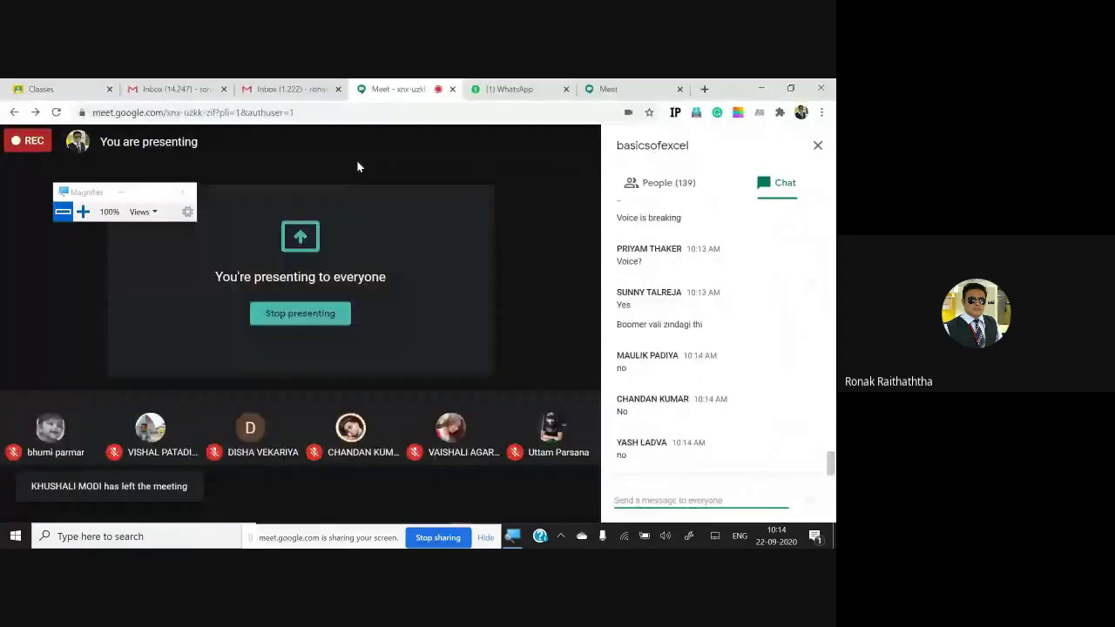
{"action": "key", "text": "alt+Tab"}
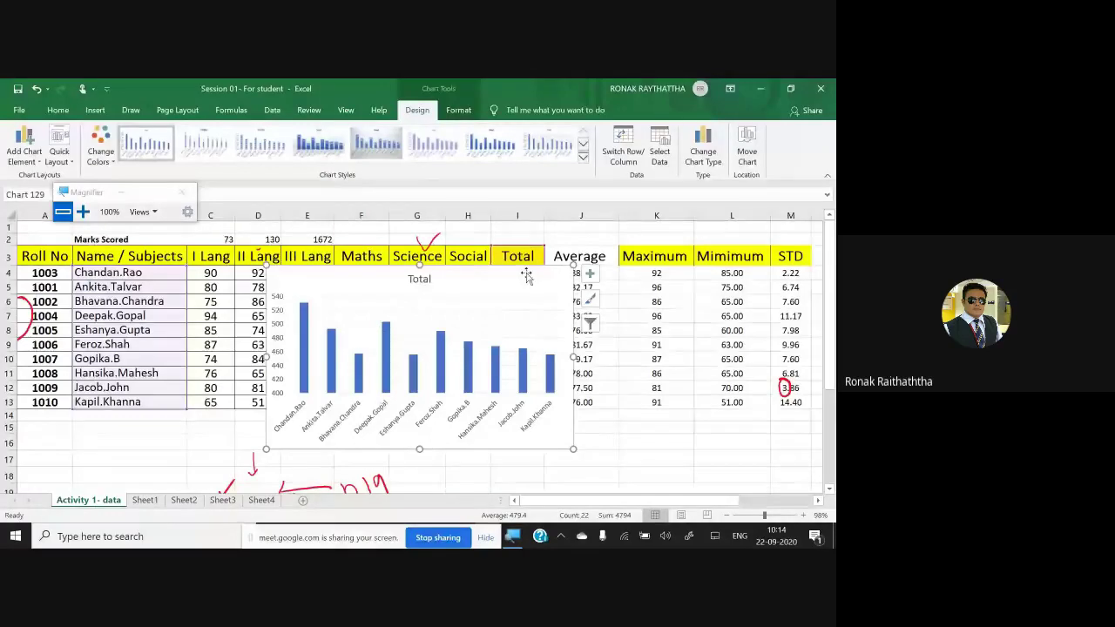
Step: Delete the Total column chart, move to the STD heading, and minimise the Magnifier window
{"action": "key", "text": "Delete"}
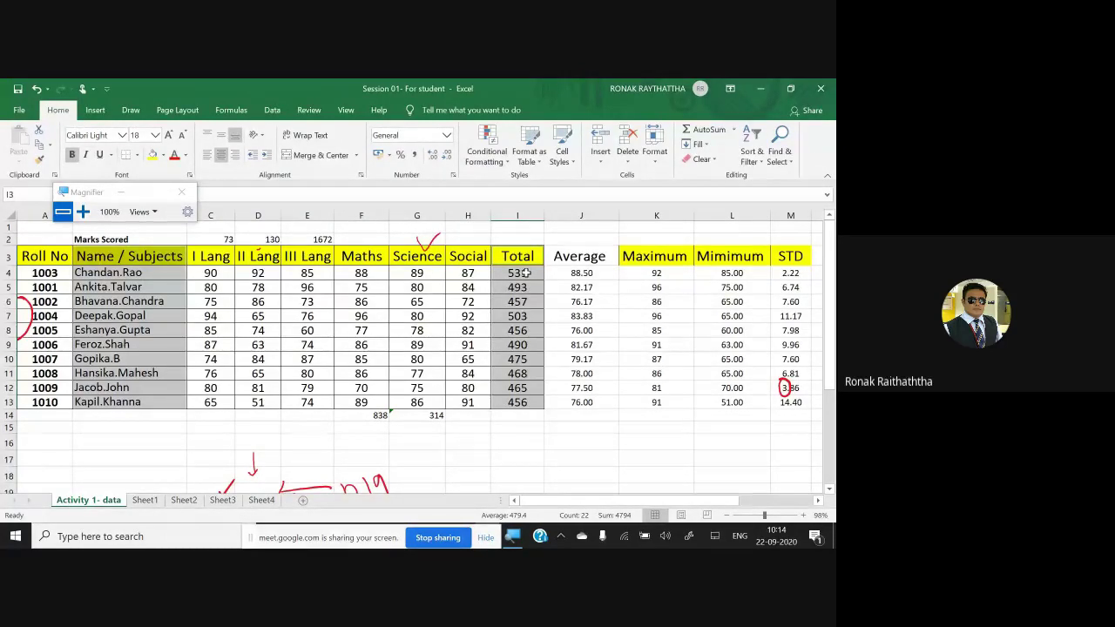
{"action": "key", "text": "Right"}
{"action": "key", "text": "Right"}
{"action": "key", "text": "Right"}
{"action": "key", "text": "Right"}
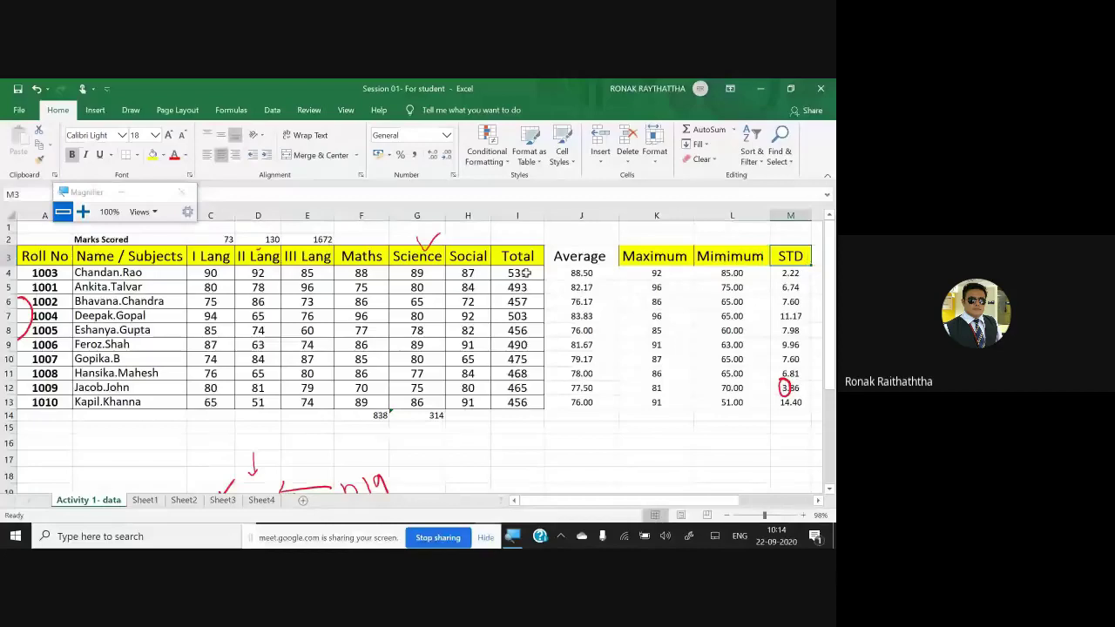
{"action": "key", "text": "Right"}
{"action": "key", "text": "Left"}
{"action": "key", "text": "Left"}
{"action": "key", "text": "Left"}
{"action": "key", "text": "Left"}
{"action": "key", "text": "Left"}
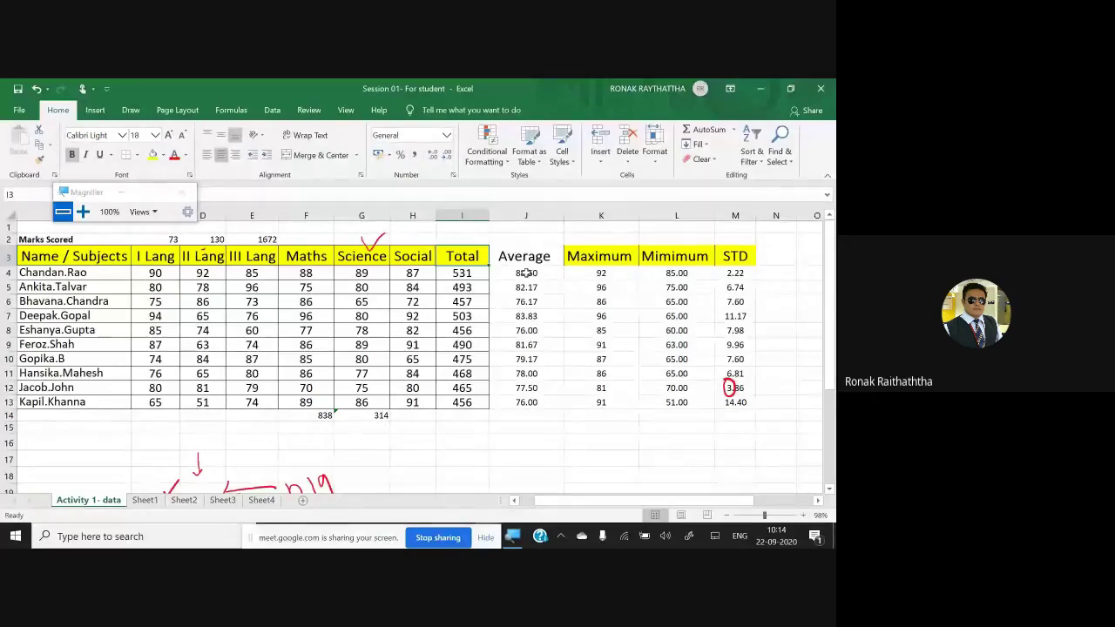
{"action": "left_click", "coordinate": [125, 191]}
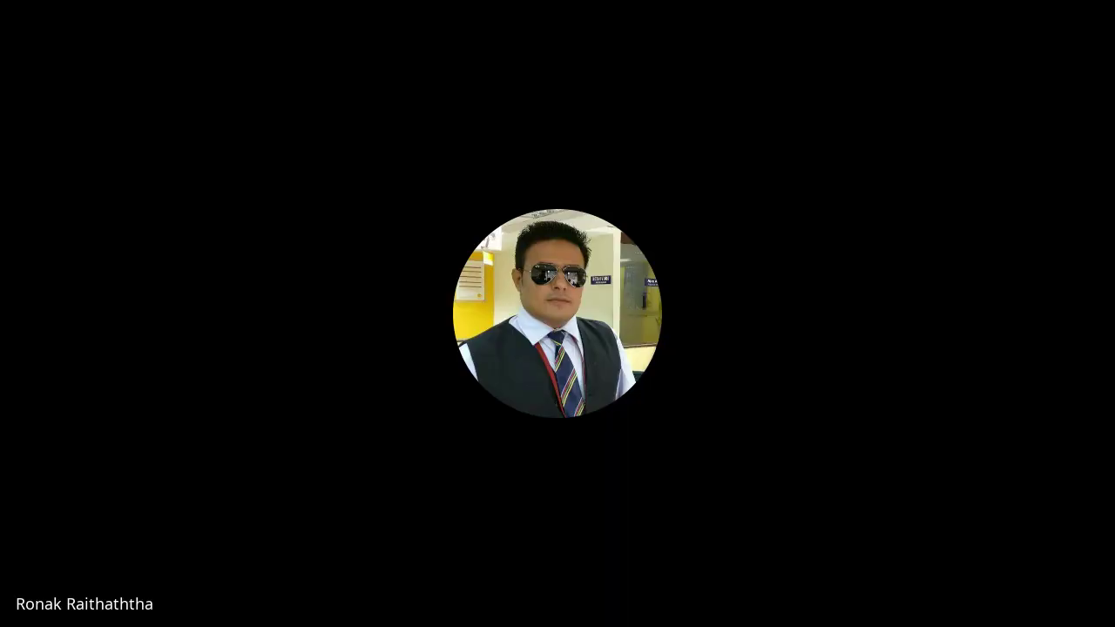